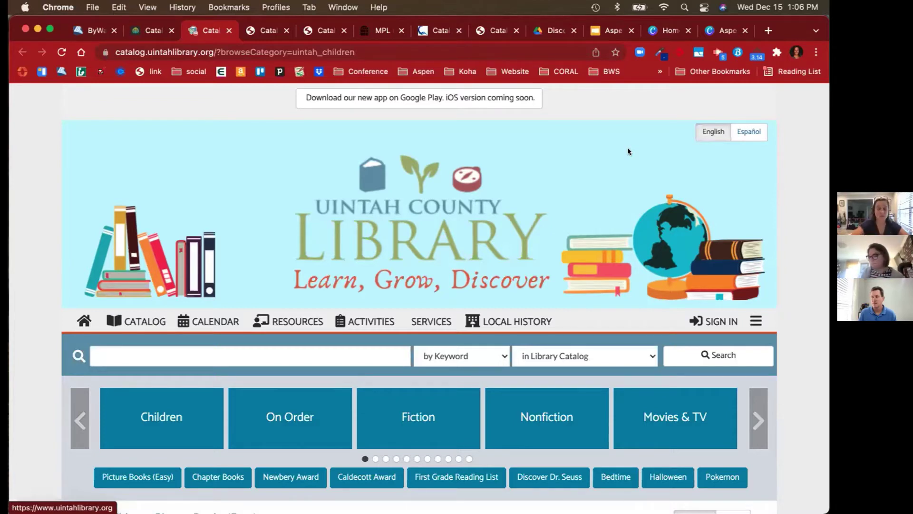
Open the Uintah County Library resources page and expand the Languages and Culture category
{"action": "left_click", "coordinate": [288, 322]}
{"action": "scroll", "coordinate": [252, 254], "scroll_direction": "down", "scroll_amount": 6}
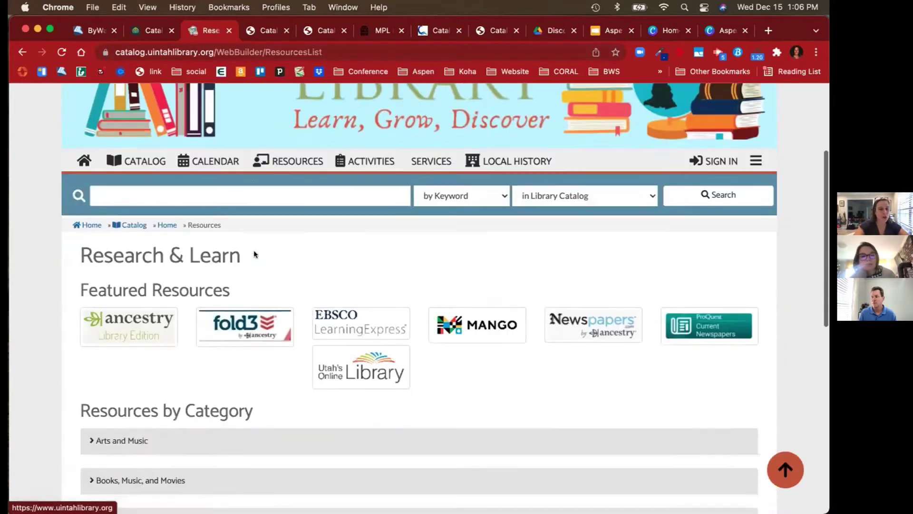
{"action": "scroll", "coordinate": [225, 314], "scroll_direction": "down", "scroll_amount": 4}
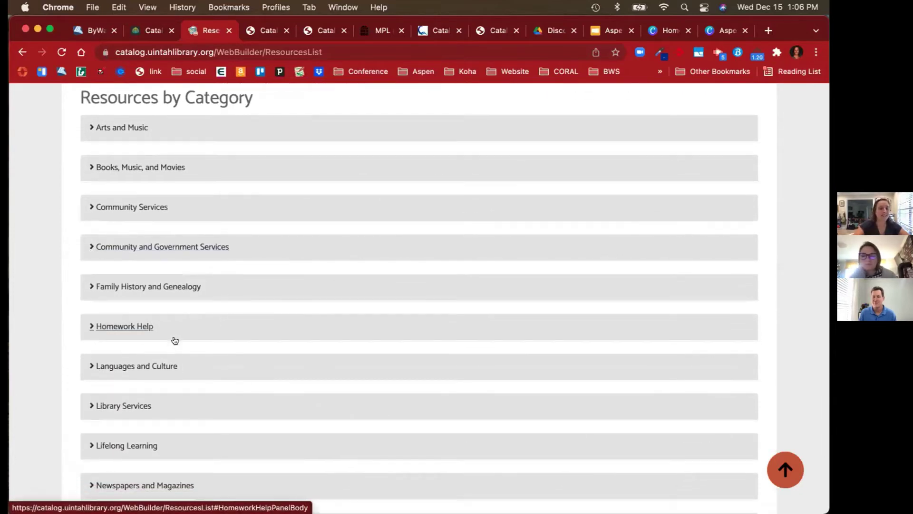
{"action": "scroll", "coordinate": [181, 343], "scroll_direction": "down", "scroll_amount": 2}
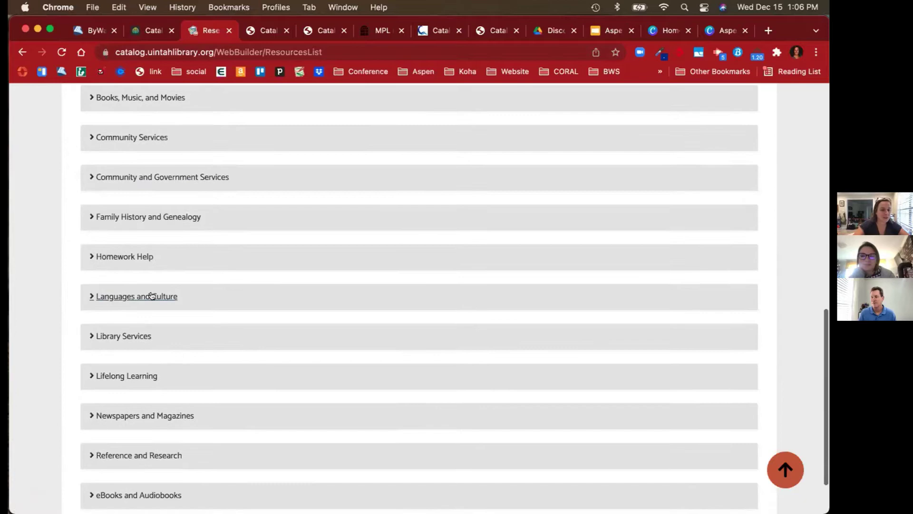
{"action": "left_click", "coordinate": [152, 296]}
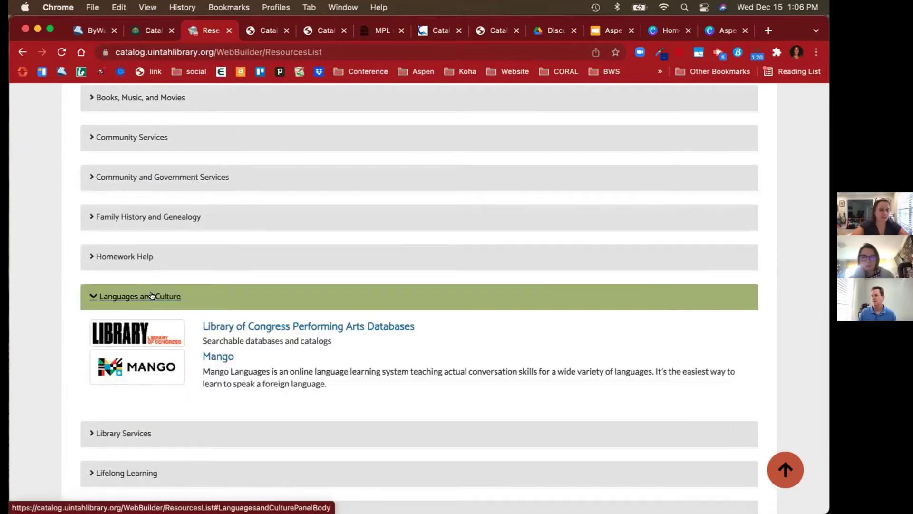
Search the library catalog by keyword for "yoga"
{"action": "scroll", "coordinate": [151, 296], "scroll_direction": "up", "scroll_amount": 12}
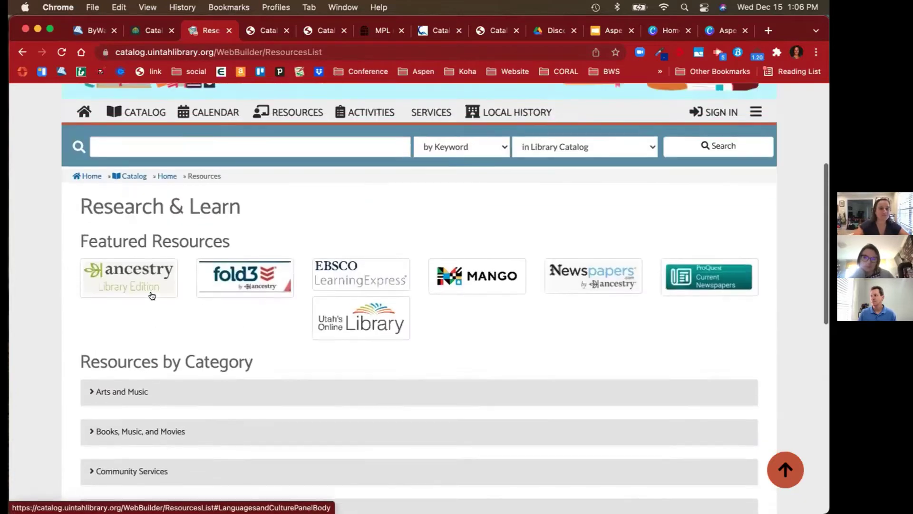
{"action": "scroll", "coordinate": [92, 136], "scroll_direction": "up", "scroll_amount": 5}
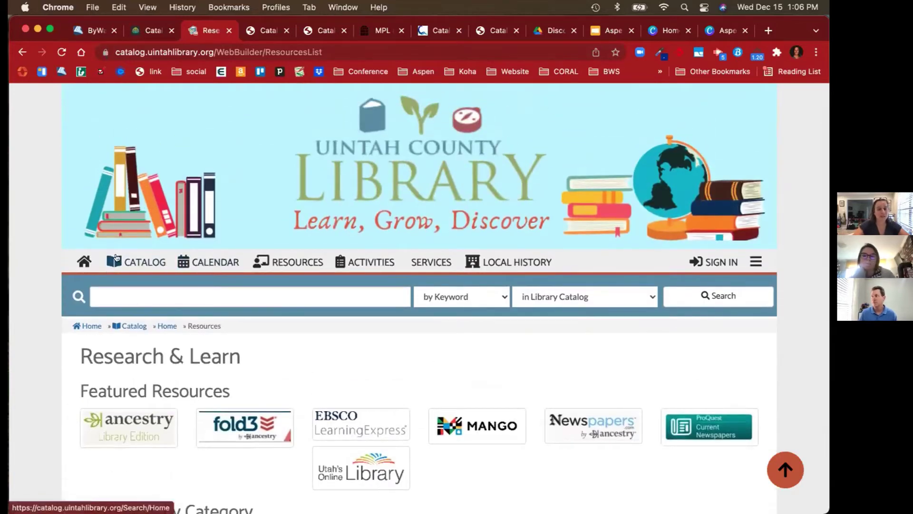
{"action": "left_click", "coordinate": [107, 293]}
{"action": "type", "text": "yoga"}
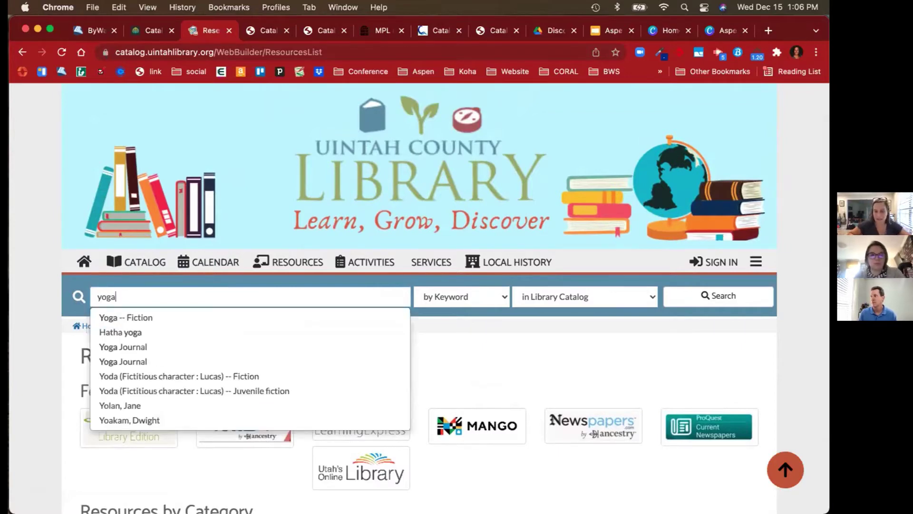
{"action": "key", "text": "Return"}
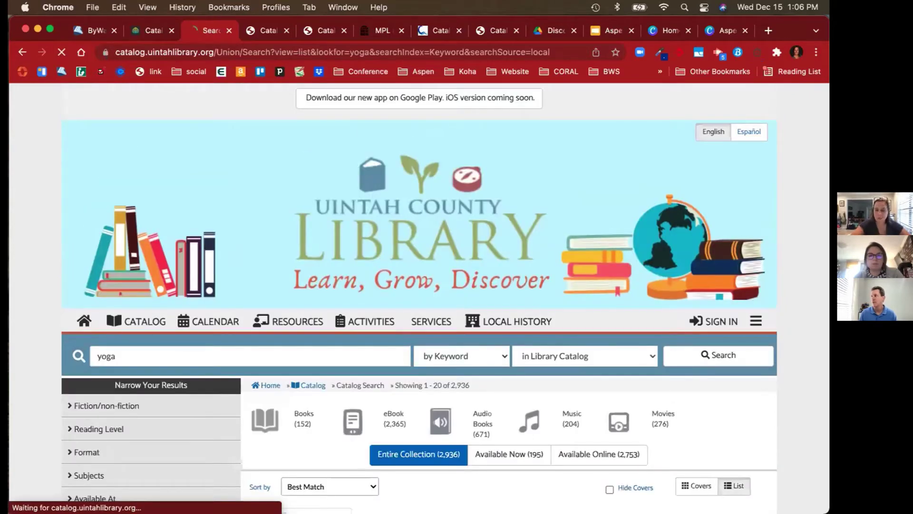
Open the events results under Explore More in the yoga search and view more info for the December 21 Yoga Stories event
{"action": "scroll", "coordinate": [419, 298], "scroll_direction": "down", "scroll_amount": 5}
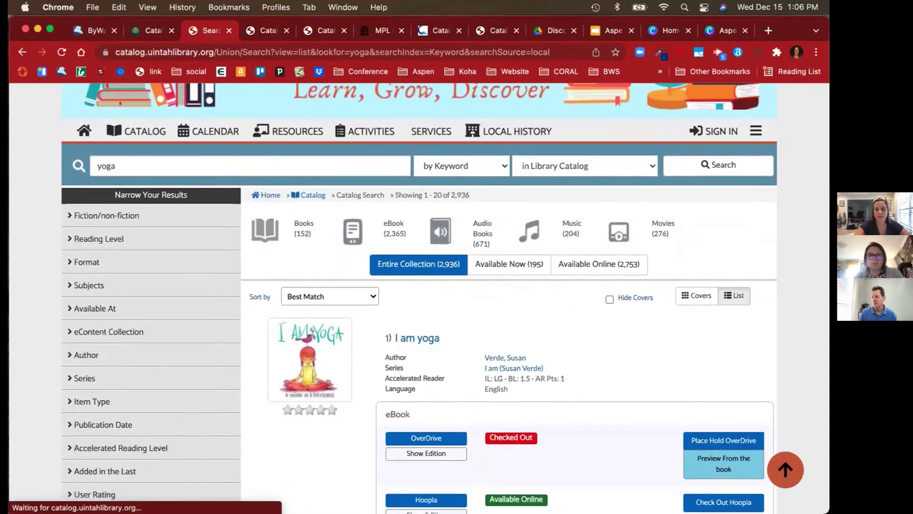
{"action": "scroll", "coordinate": [287, 400], "scroll_direction": "down", "scroll_amount": 1}
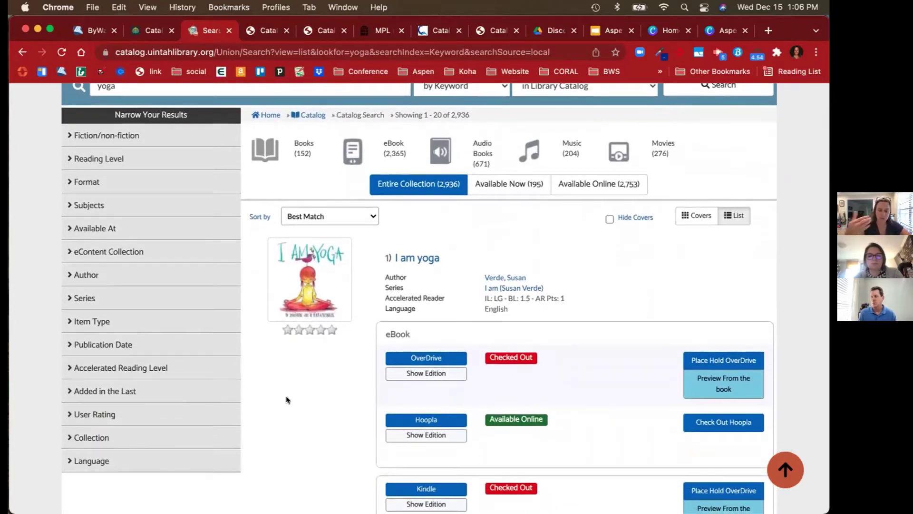
{"action": "scroll", "coordinate": [318, 405], "scroll_direction": "down", "scroll_amount": 2}
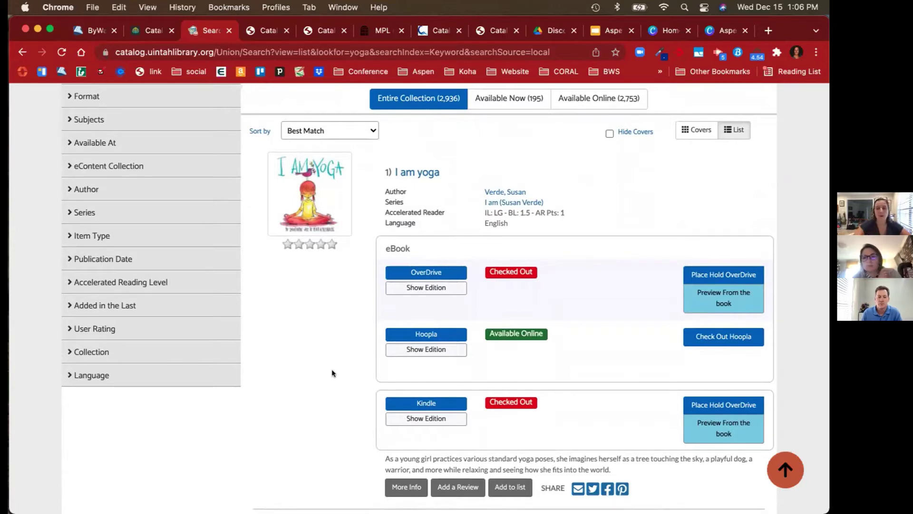
{"action": "scroll", "coordinate": [332, 369], "scroll_direction": "down", "scroll_amount": 8}
{"action": "scroll", "coordinate": [332, 369], "scroll_direction": "down", "scroll_amount": 3}
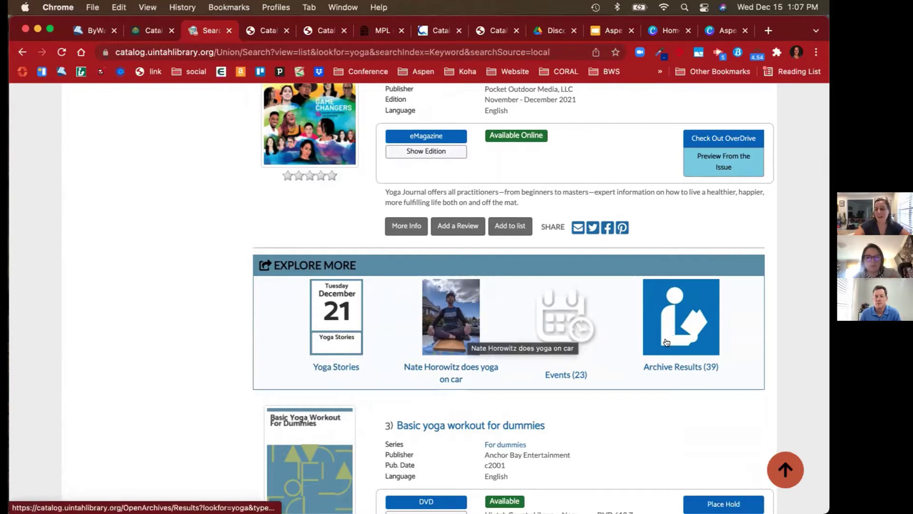
{"action": "left_click", "coordinate": [568, 323]}
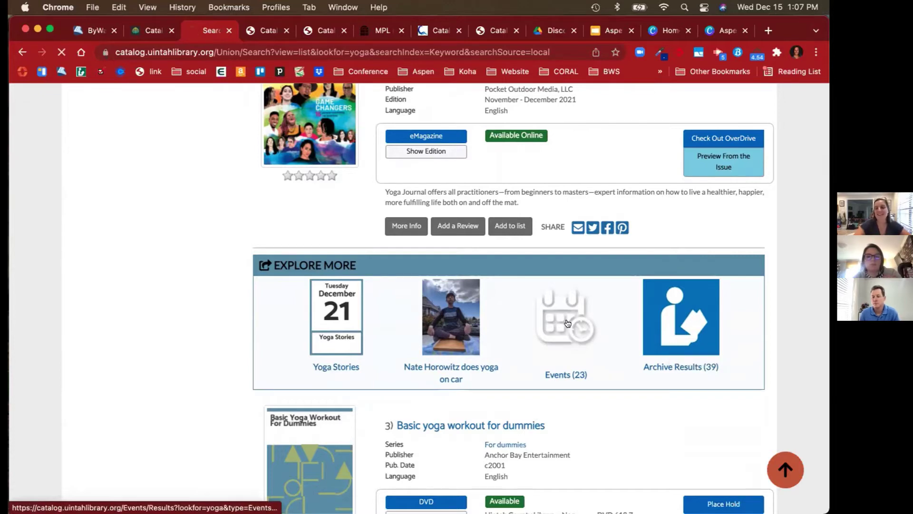
{"action": "scroll", "coordinate": [574, 408], "scroll_direction": "down", "scroll_amount": 5}
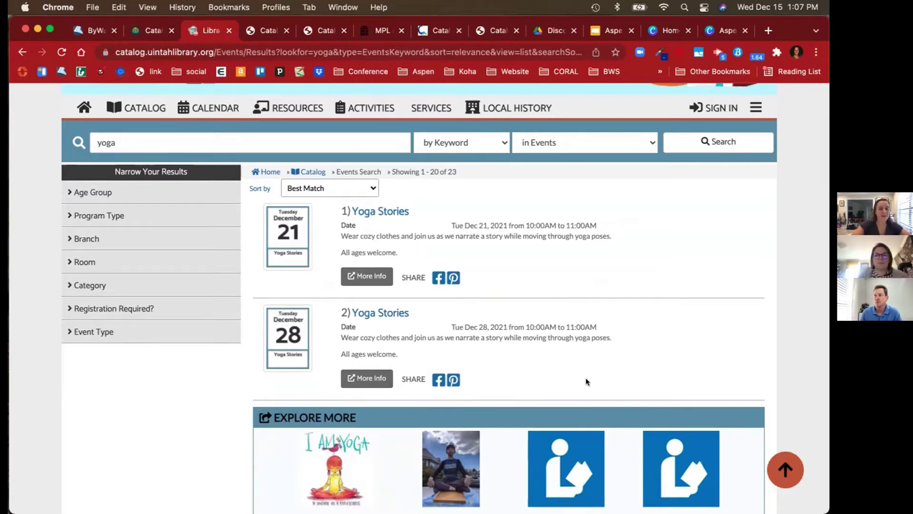
{"action": "left_click", "coordinate": [369, 278]}
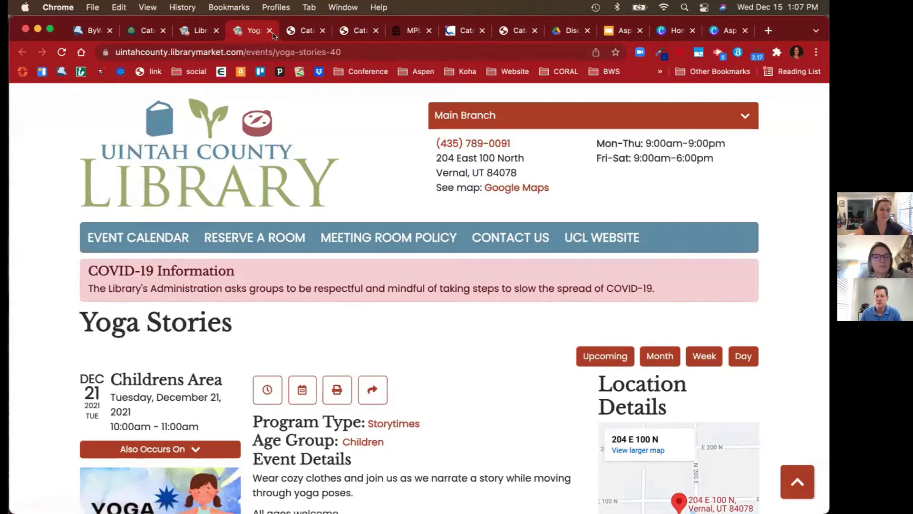
Switch to the McKinney Public Library kids catalog and look over its browse categories and picture book covers
{"action": "left_click", "coordinate": [295, 32]}
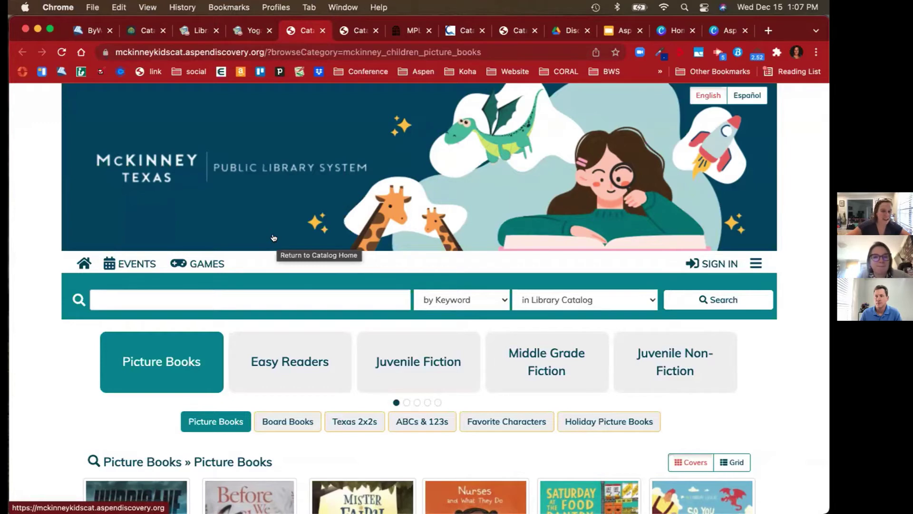
{"action": "scroll", "coordinate": [274, 238], "scroll_direction": "down", "scroll_amount": 2}
{"action": "scroll", "coordinate": [266, 237], "scroll_direction": "down", "scroll_amount": 2}
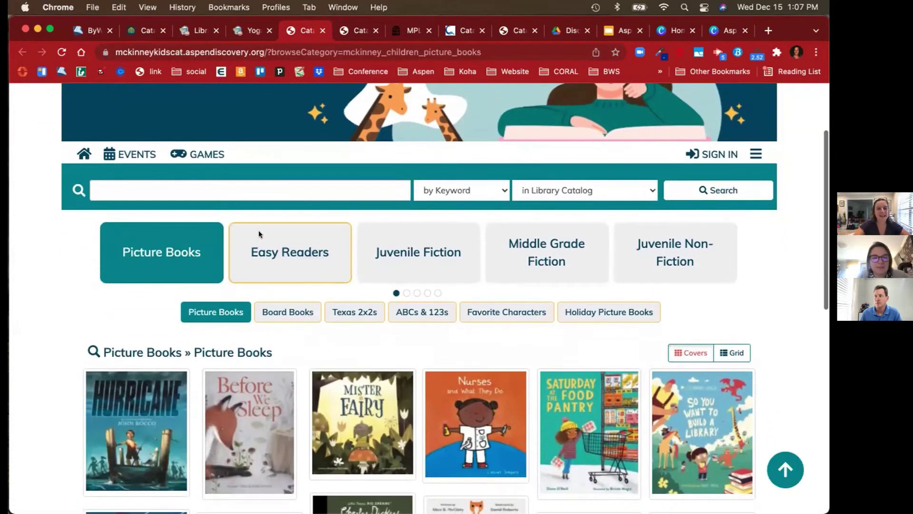
{"action": "scroll", "coordinate": [64, 273], "scroll_direction": "down", "scroll_amount": 2}
{"action": "scroll", "coordinate": [65, 273], "scroll_direction": "down", "scroll_amount": 2}
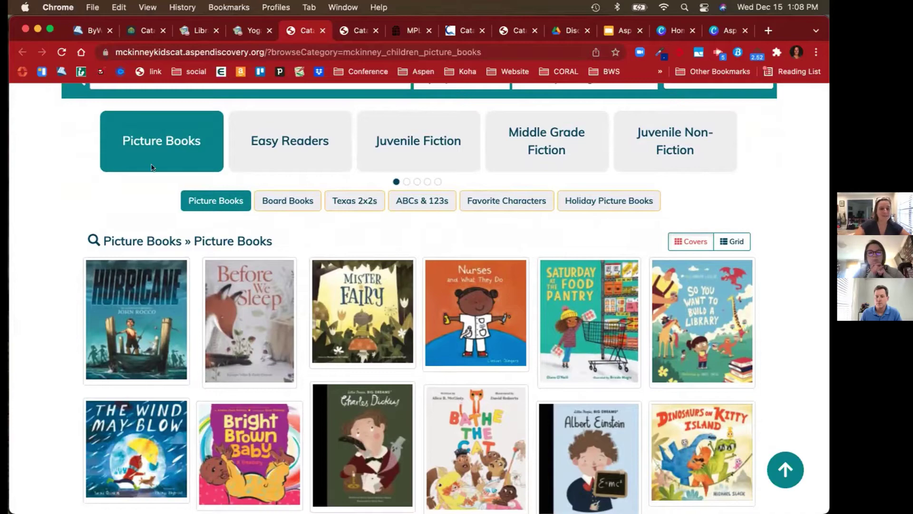
Browse the Texas 2x2s picture books, view the summary of "I am every good thing" and close it
{"action": "left_click", "coordinate": [352, 202]}
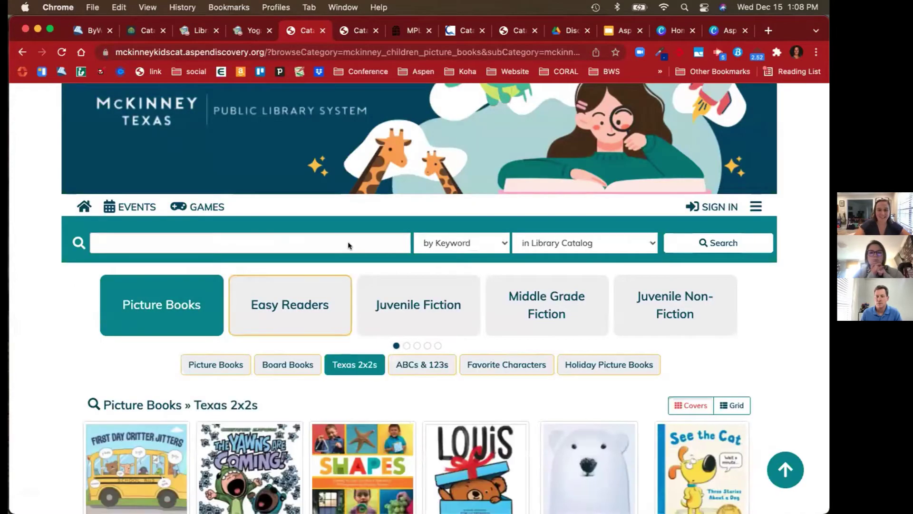
{"action": "scroll", "coordinate": [348, 245], "scroll_direction": "down", "scroll_amount": 6}
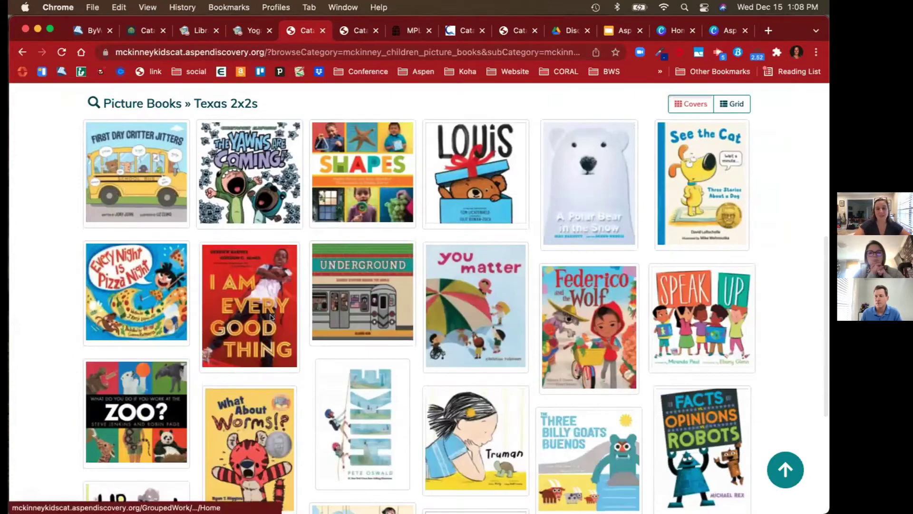
{"action": "left_click", "coordinate": [271, 317]}
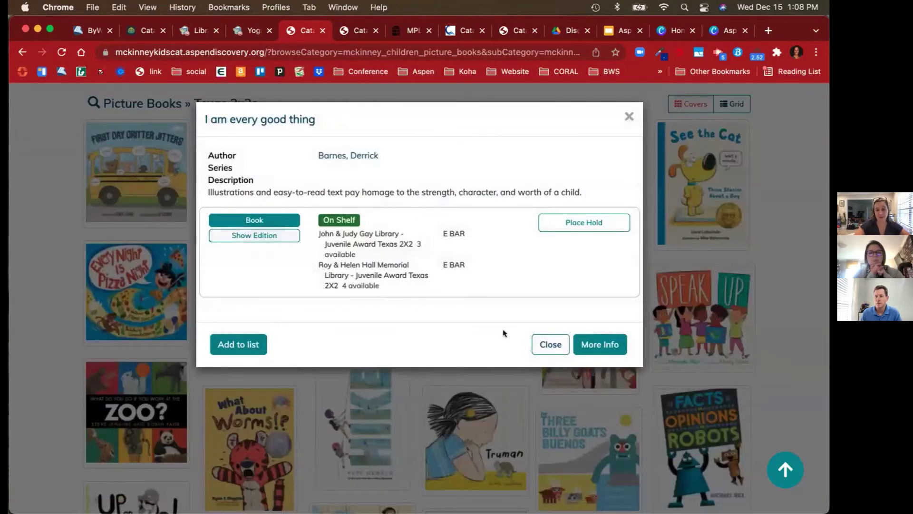
{"action": "left_click", "coordinate": [547, 344]}
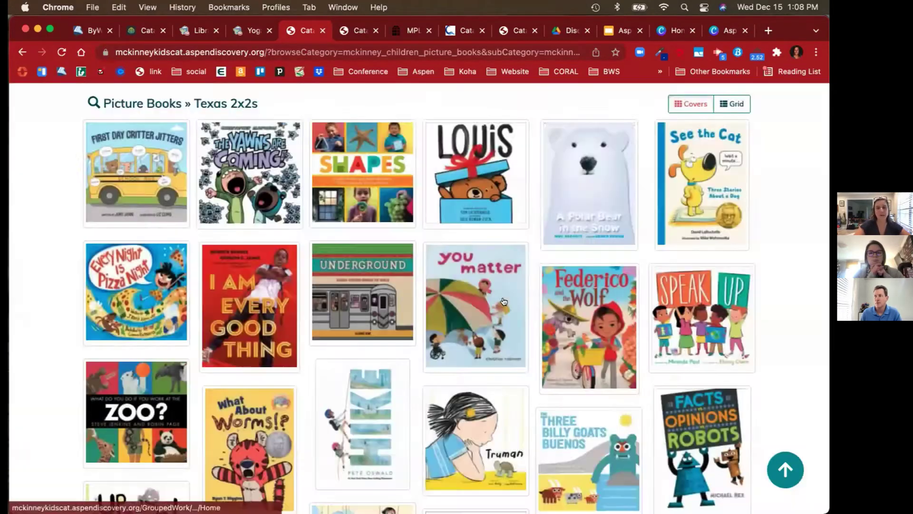
Show the Middle Grade Fiction browse category and look over its new titles
{"action": "scroll", "coordinate": [504, 301], "scroll_direction": "up", "scroll_amount": 6}
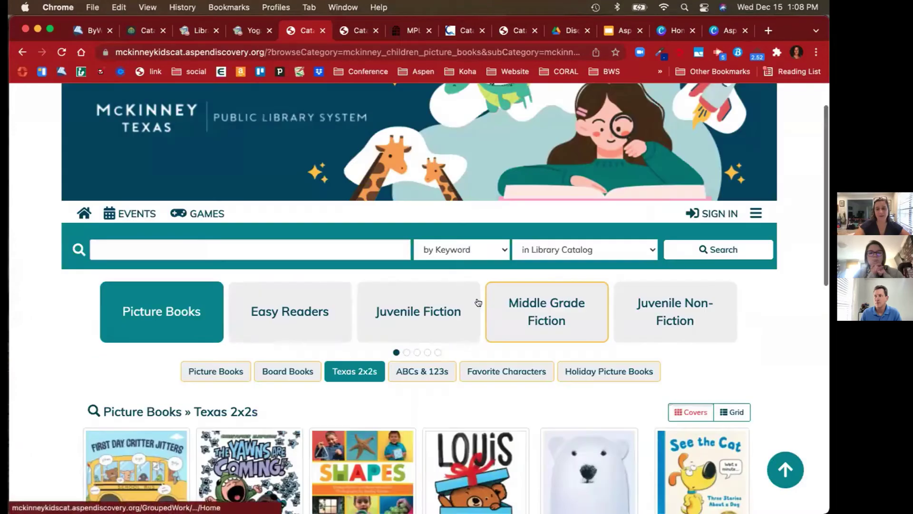
{"action": "left_click", "coordinate": [515, 312]}
{"action": "scroll", "coordinate": [618, 266], "scroll_direction": "down", "scroll_amount": 3}
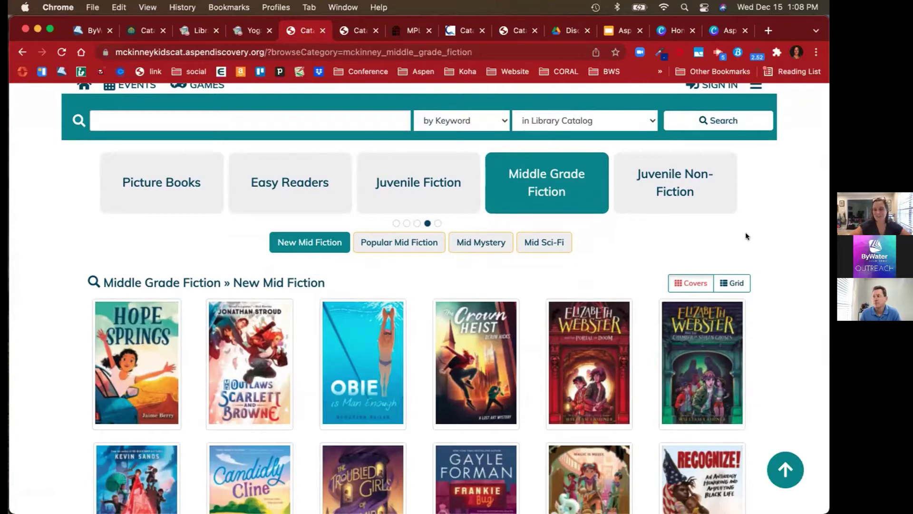
Show the Crawford County Federated Library System catalog, and look through the Meadville Public Library home page down to New at the Library
{"action": "left_click", "coordinate": [357, 29]}
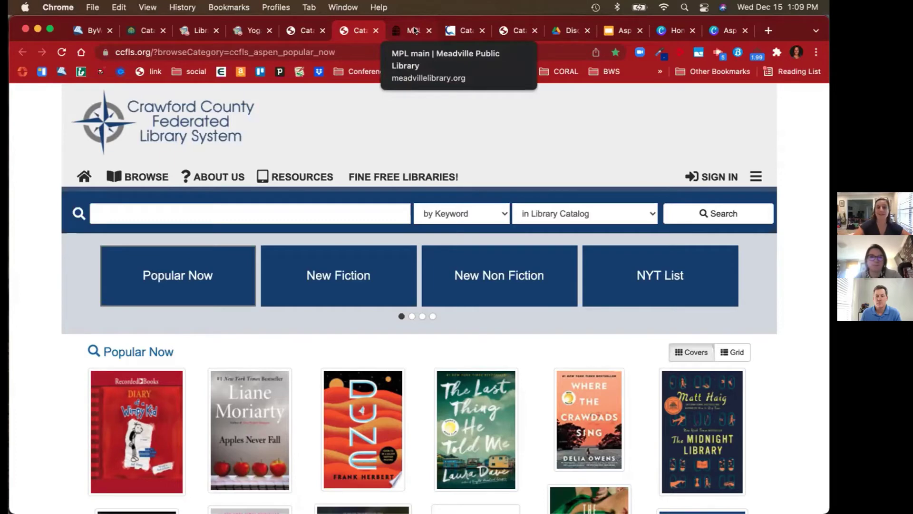
{"action": "left_click", "coordinate": [414, 30]}
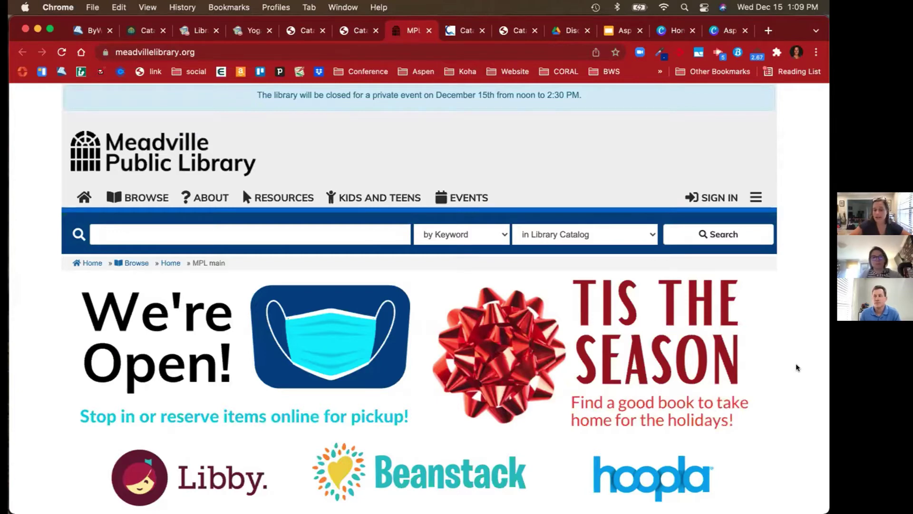
{"action": "scroll", "coordinate": [797, 367], "scroll_direction": "down", "scroll_amount": 3}
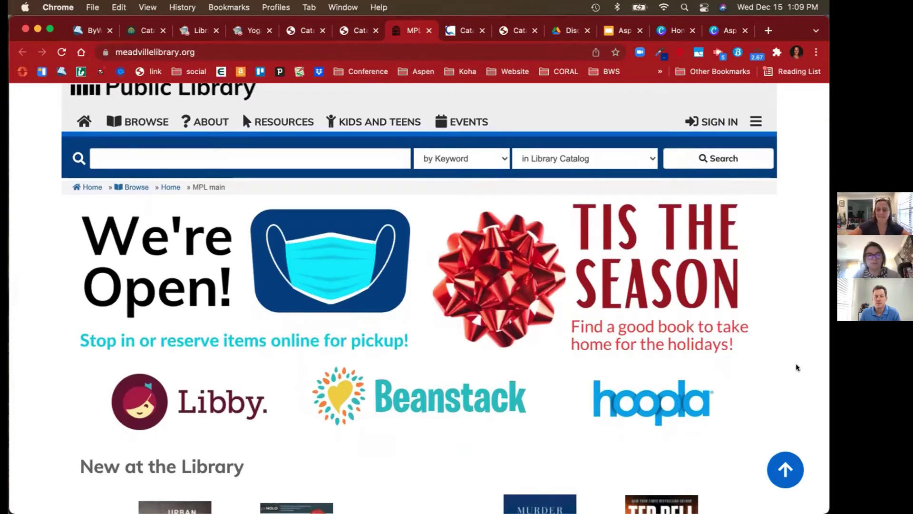
{"action": "scroll", "coordinate": [798, 367], "scroll_direction": "down", "scroll_amount": 5}
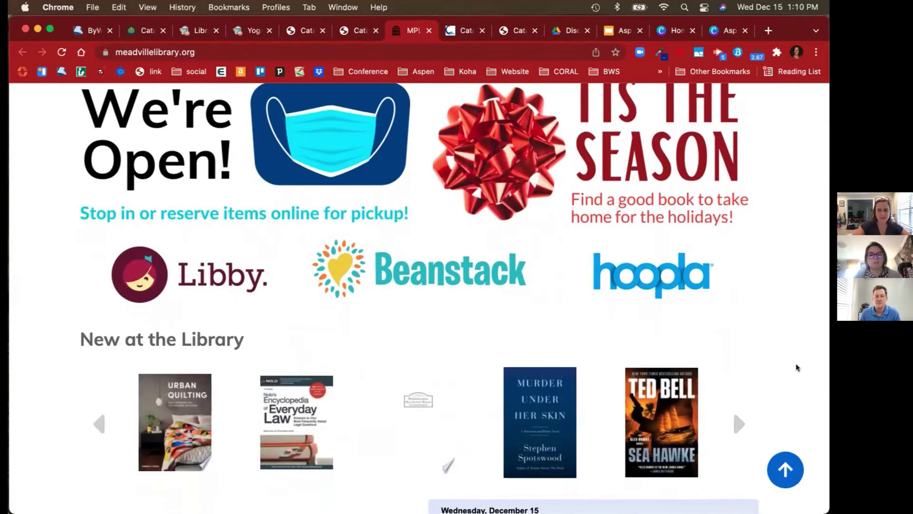
{"action": "scroll", "coordinate": [798, 367], "scroll_direction": "down", "scroll_amount": 4}
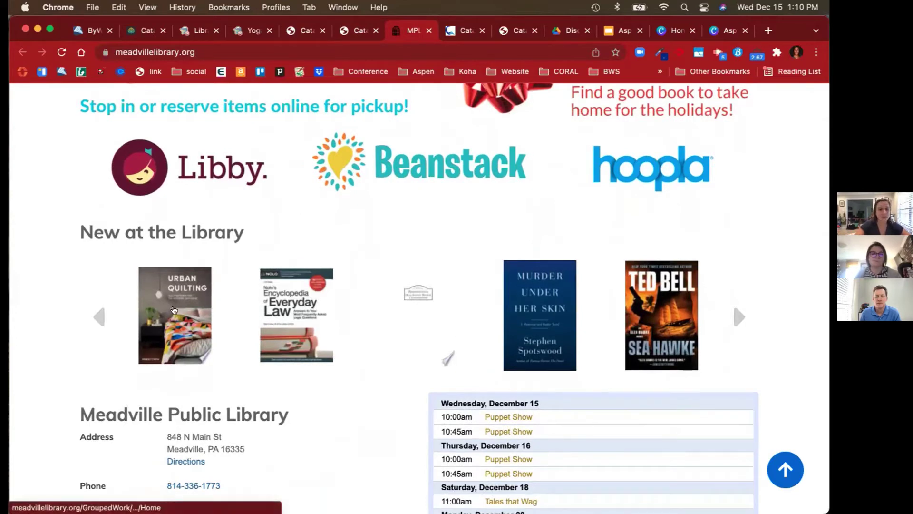
View the Urban Quilting record from New at the Library, and return to the home page to review the hours and events calendar
{"action": "left_click", "coordinate": [174, 310]}
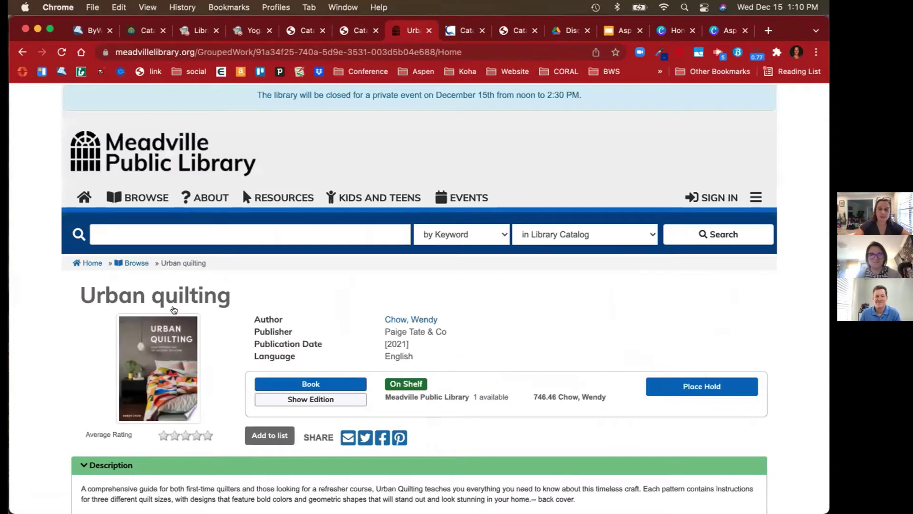
{"action": "left_click", "coordinate": [22, 53]}
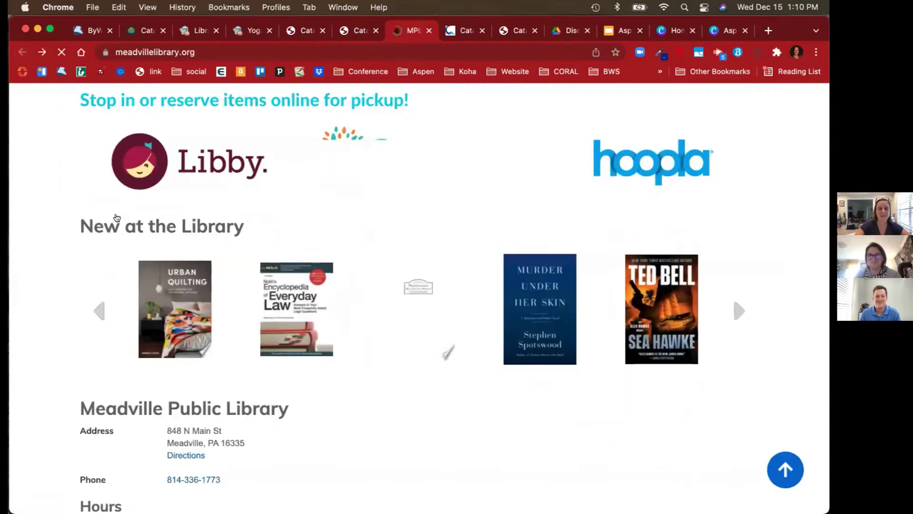
{"action": "scroll", "coordinate": [382, 400], "scroll_direction": "down", "scroll_amount": 3}
{"action": "scroll", "coordinate": [382, 399], "scroll_direction": "down", "scroll_amount": 3}
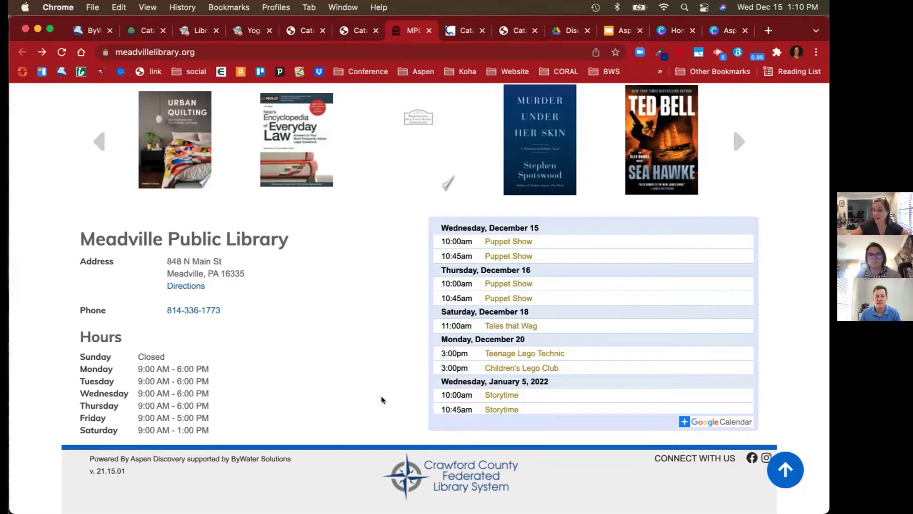
Search the Meadville Public Library catalog by keyword for "gone girl" and look over the formats of the first result
{"action": "scroll", "coordinate": [381, 398], "scroll_direction": "up", "scroll_amount": 10}
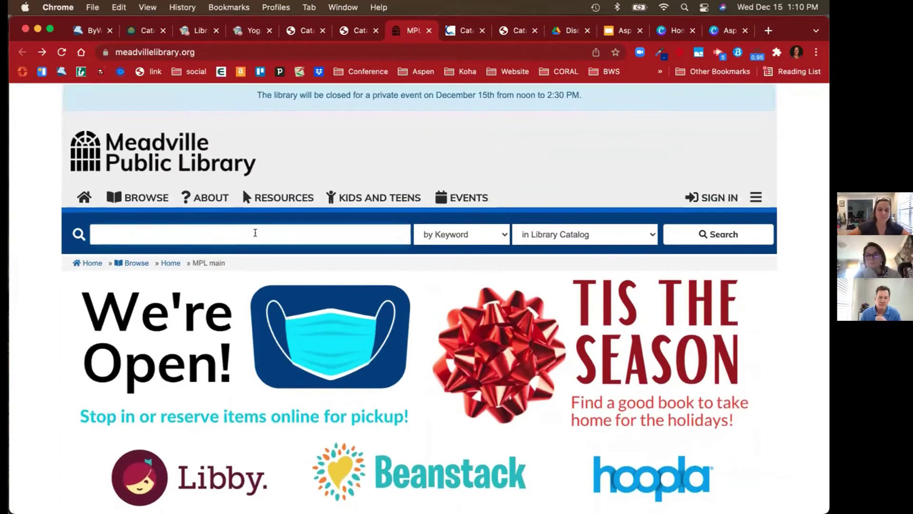
{"action": "left_click", "coordinate": [255, 232]}
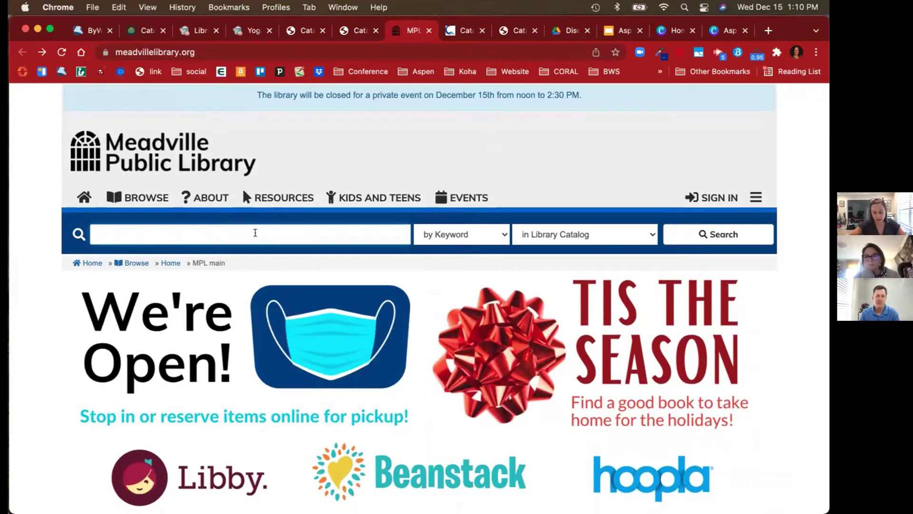
{"action": "type", "text": "gone girl"}
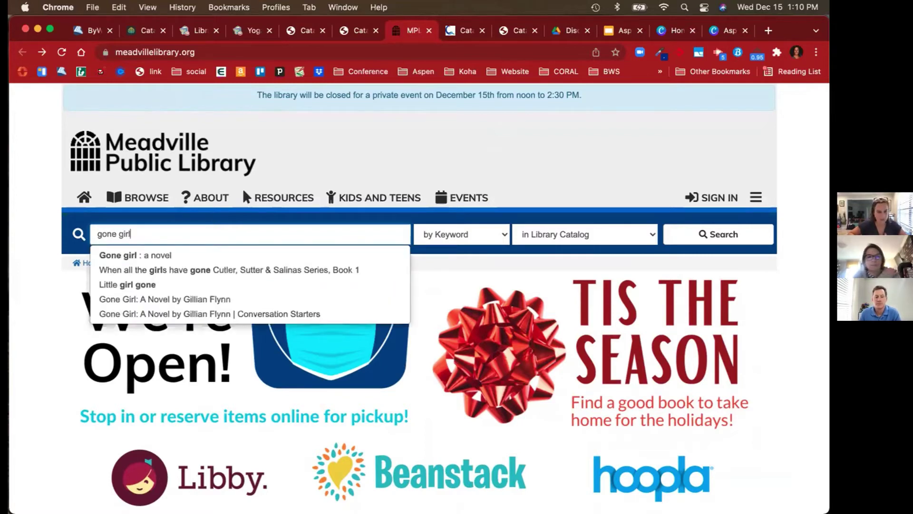
{"action": "key", "text": "Return"}
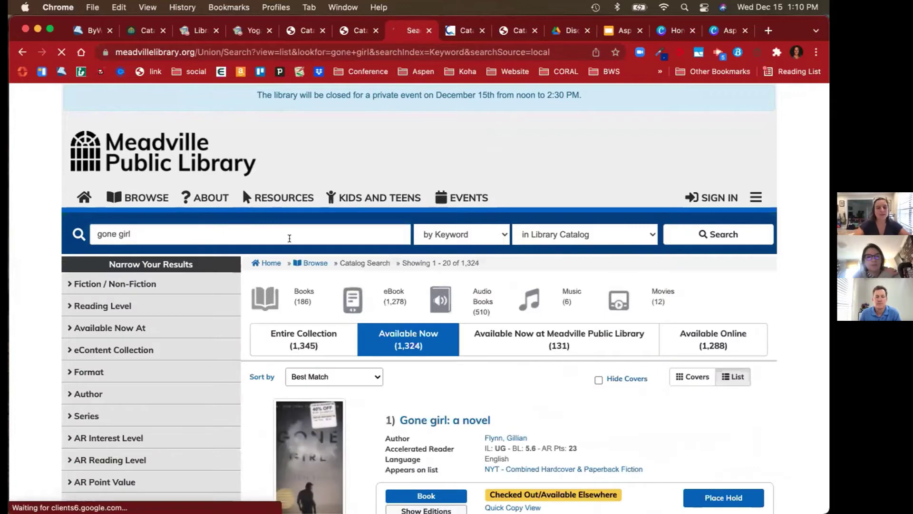
{"action": "scroll", "coordinate": [451, 373], "scroll_direction": "down", "scroll_amount": 4}
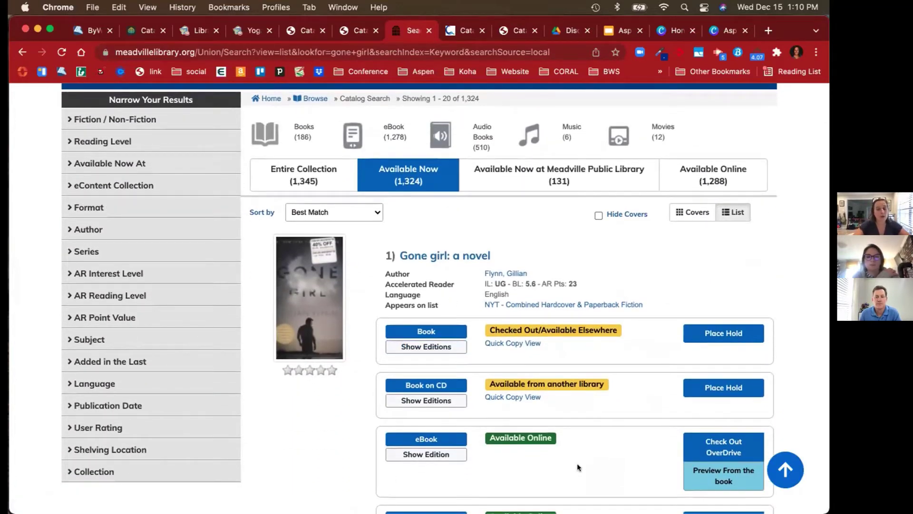
{"action": "scroll", "coordinate": [577, 464], "scroll_direction": "down", "scroll_amount": 1}
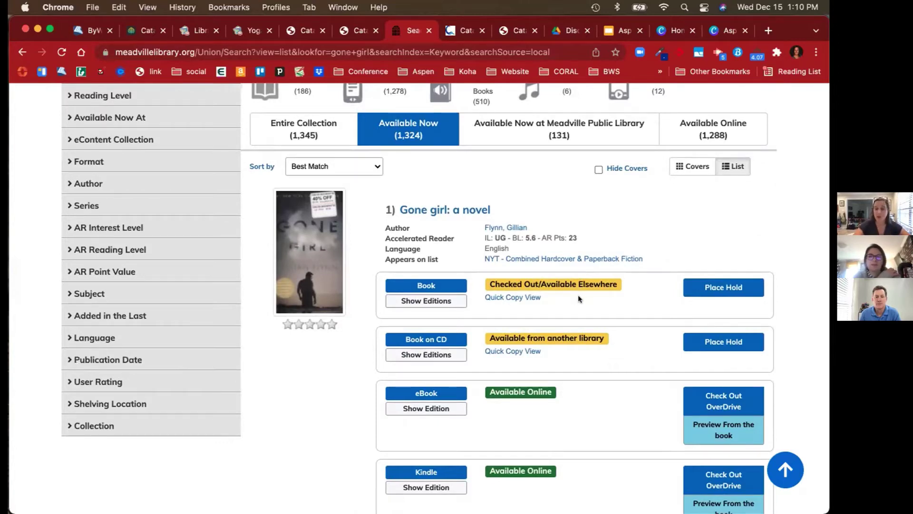
View the copy summary for the book format of "Gone girl: a novel", close it, and review the title's remaining formats
{"action": "left_click", "coordinate": [523, 298]}
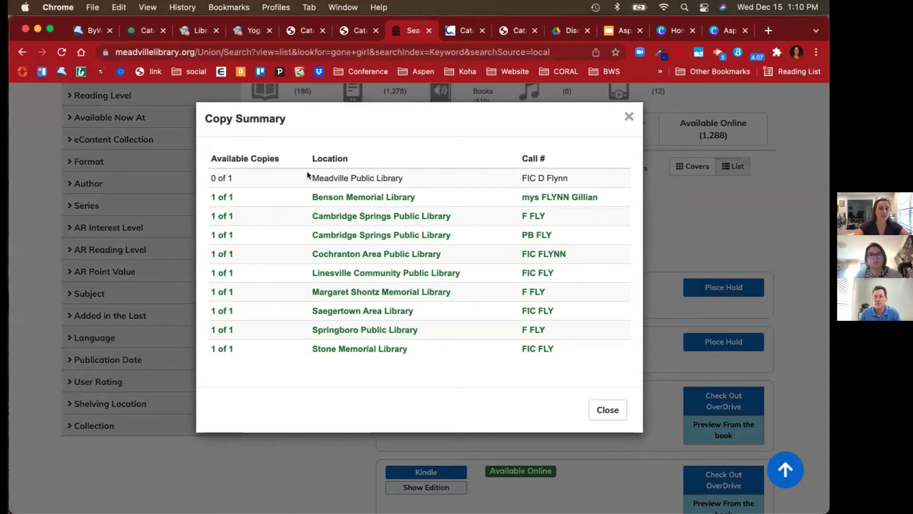
{"action": "left_click_drag", "start_coordinate": [308, 178], "coordinate": [405, 177]}
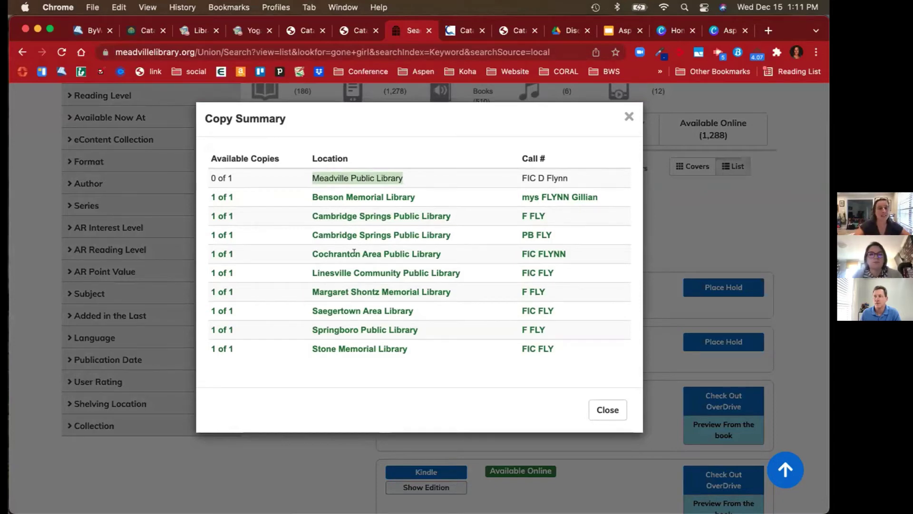
{"action": "left_click", "coordinate": [607, 410]}
{"action": "scroll", "coordinate": [630, 408], "scroll_direction": "down", "scroll_amount": 2}
{"action": "scroll", "coordinate": [631, 410], "scroll_direction": "down", "scroll_amount": 5}
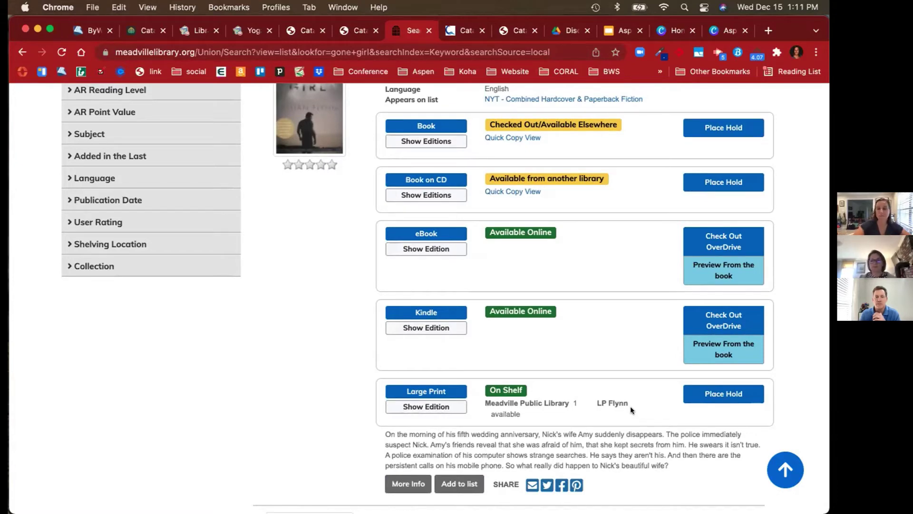
Show the Coastline Libraries catalog, go to the Coos Bay Public Library site from its library list, and look over its home page
{"action": "left_click", "coordinate": [466, 34]}
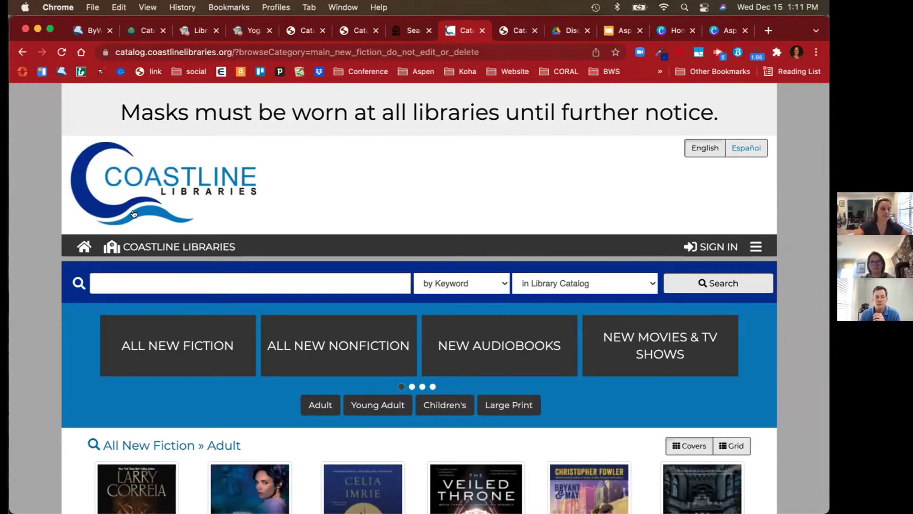
{"action": "left_click", "coordinate": [177, 252]}
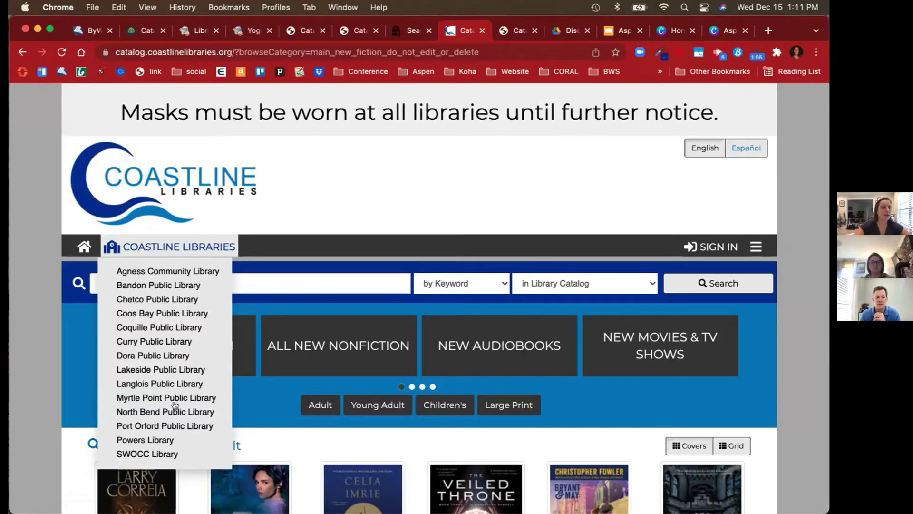
{"action": "left_click", "coordinate": [168, 314]}
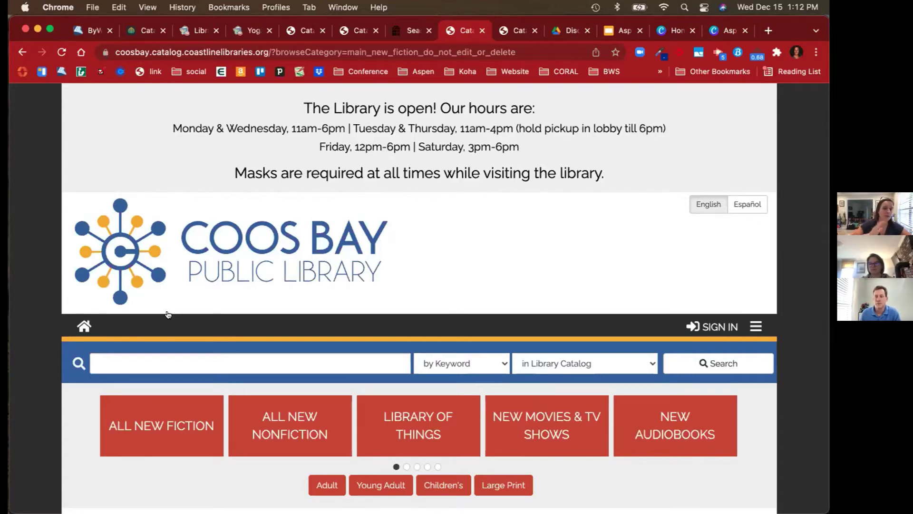
{"action": "scroll", "coordinate": [168, 314], "scroll_direction": "down", "scroll_amount": 1}
{"action": "scroll", "coordinate": [168, 315], "scroll_direction": "down", "scroll_amount": 5}
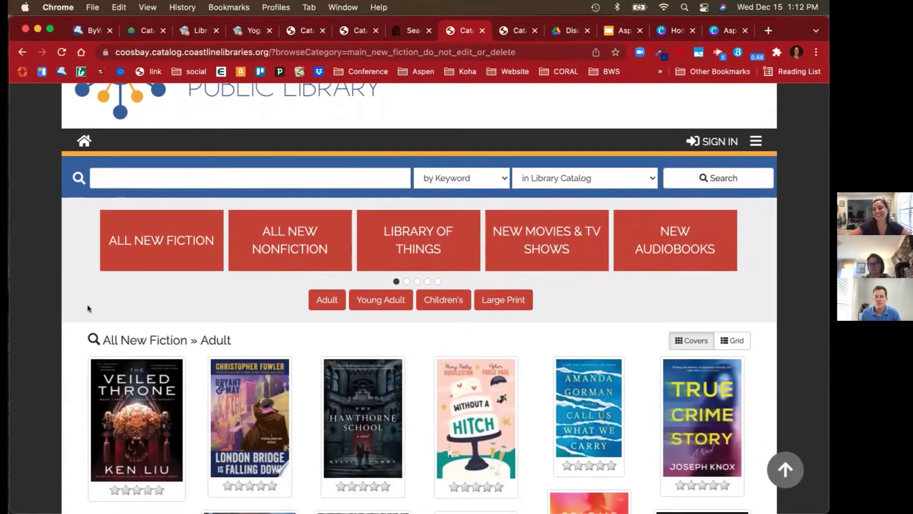
{"action": "scroll", "coordinate": [238, 285], "scroll_direction": "up", "scroll_amount": 1}
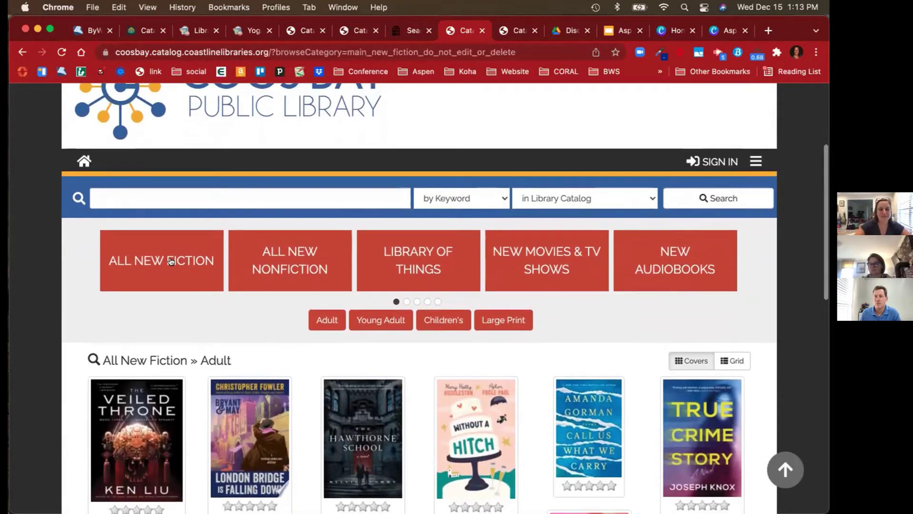
Show the Library of Things browse category and view the edition details of the Bongo drum set
{"action": "left_click", "coordinate": [415, 255]}
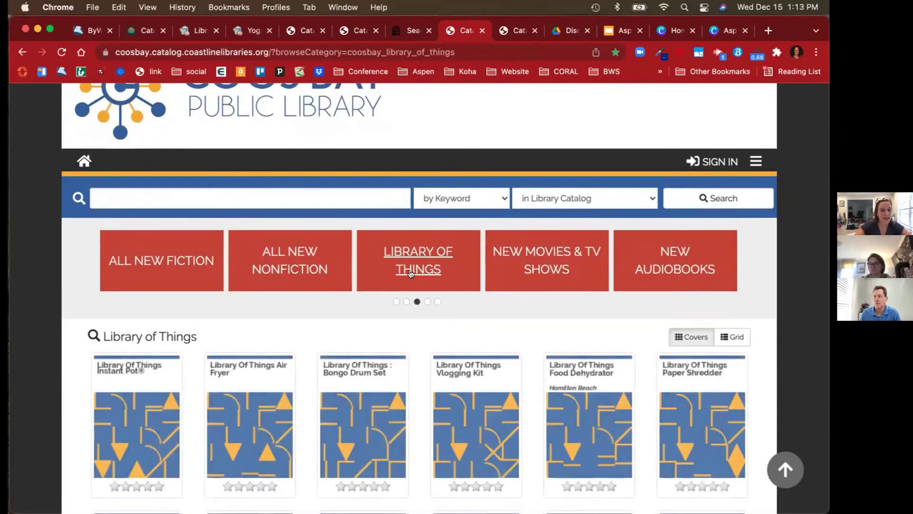
{"action": "scroll", "coordinate": [299, 306], "scroll_direction": "down", "scroll_amount": 1}
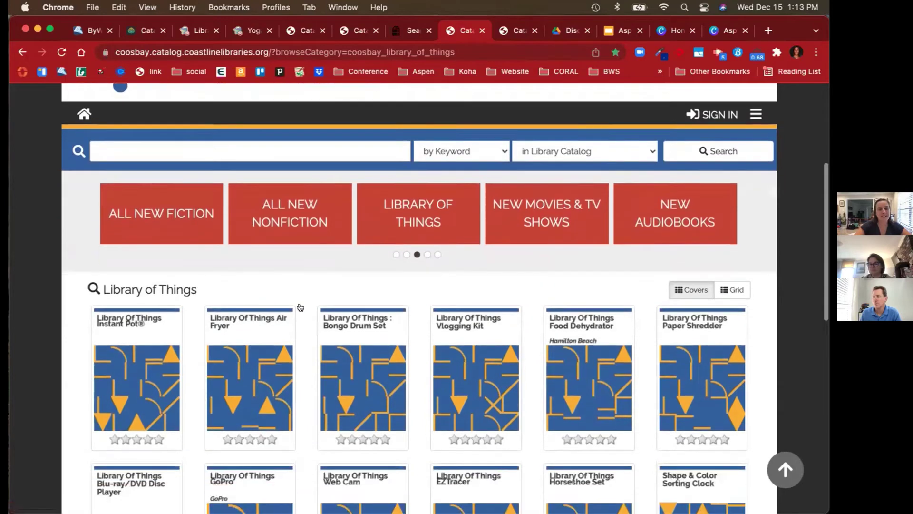
{"action": "left_click", "coordinate": [349, 323]}
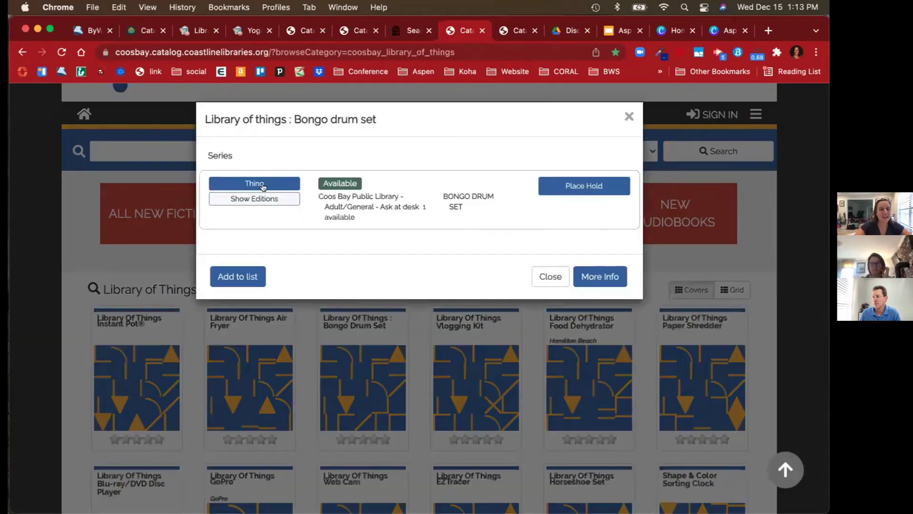
{"action": "left_click", "coordinate": [259, 183]}
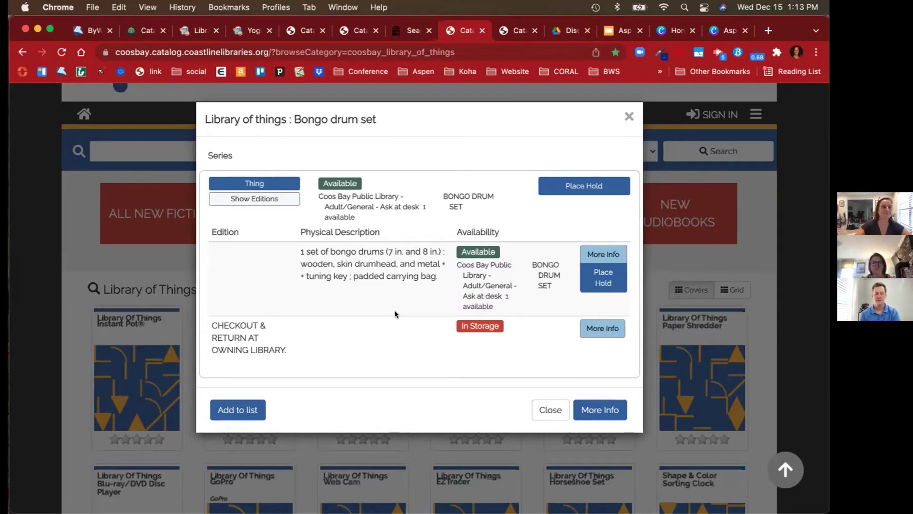
Switch to the Aspen Discovery model catalog and look over the autobiographies under Available eBooks
{"action": "left_click", "coordinate": [145, 31]}
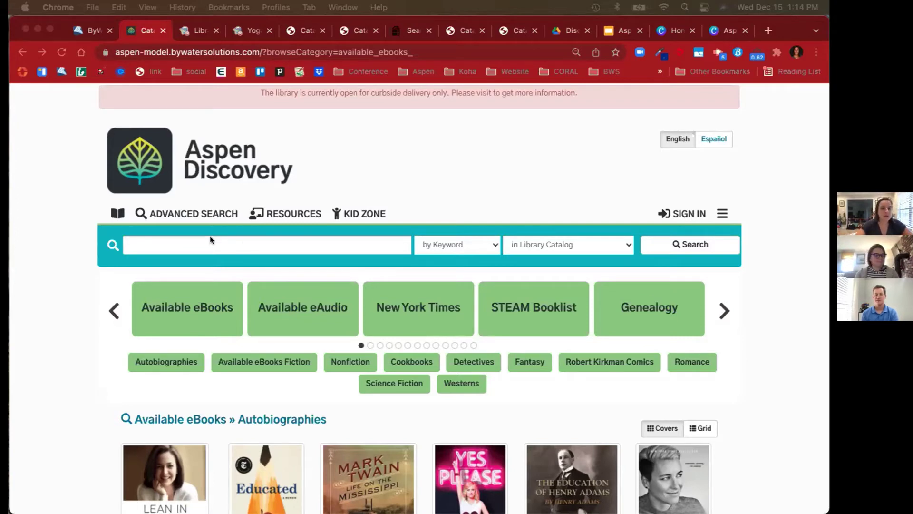
{"action": "scroll", "coordinate": [159, 190], "scroll_direction": "down", "scroll_amount": 2}
{"action": "scroll", "coordinate": [73, 290], "scroll_direction": "down", "scroll_amount": 1}
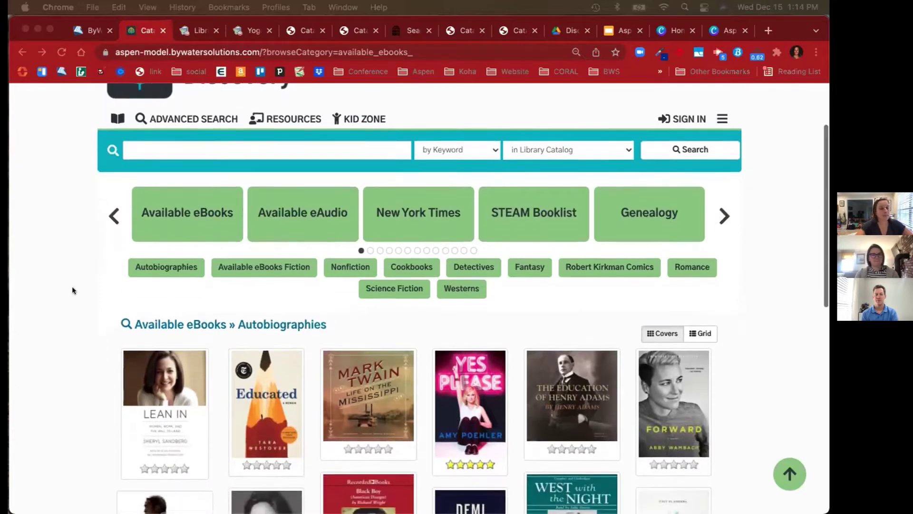
{"action": "scroll", "coordinate": [72, 291], "scroll_direction": "down", "scroll_amount": 2}
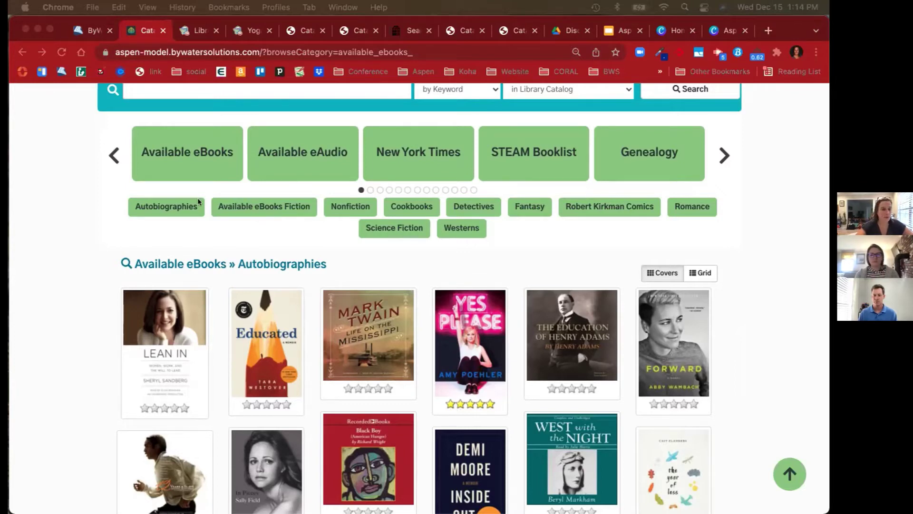
{"action": "scroll", "coordinate": [218, 251], "scroll_direction": "down", "scroll_amount": 3}
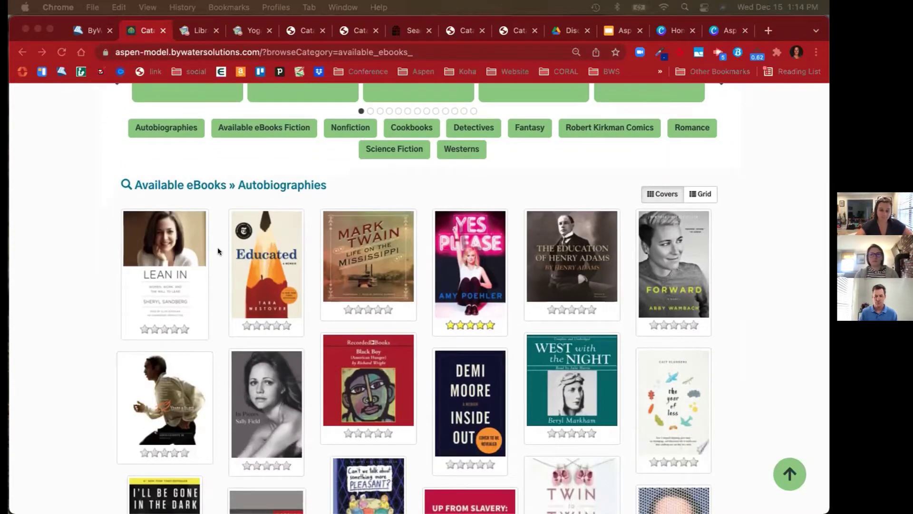
View the summary of "Educated: a memoir", review its description and available formats, and close it
{"action": "left_click", "coordinate": [269, 274]}
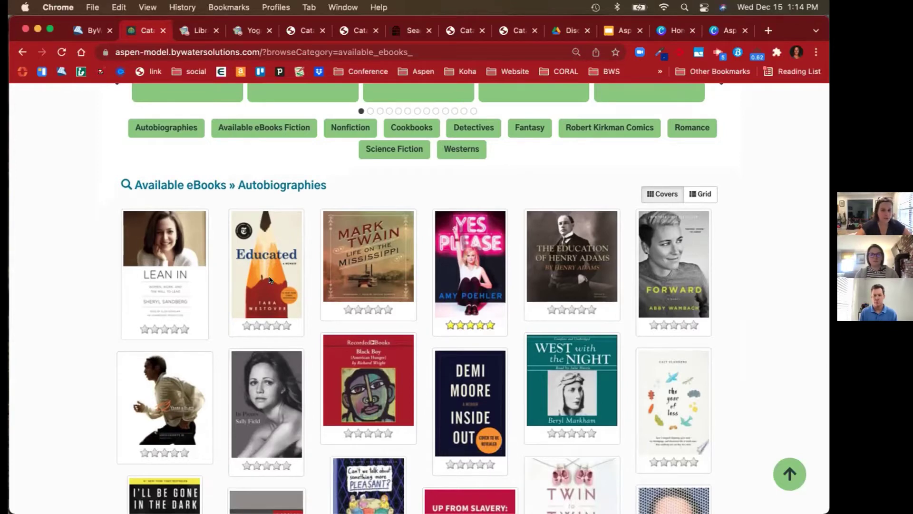
{"action": "scroll", "coordinate": [326, 221], "scroll_direction": "down", "scroll_amount": 2}
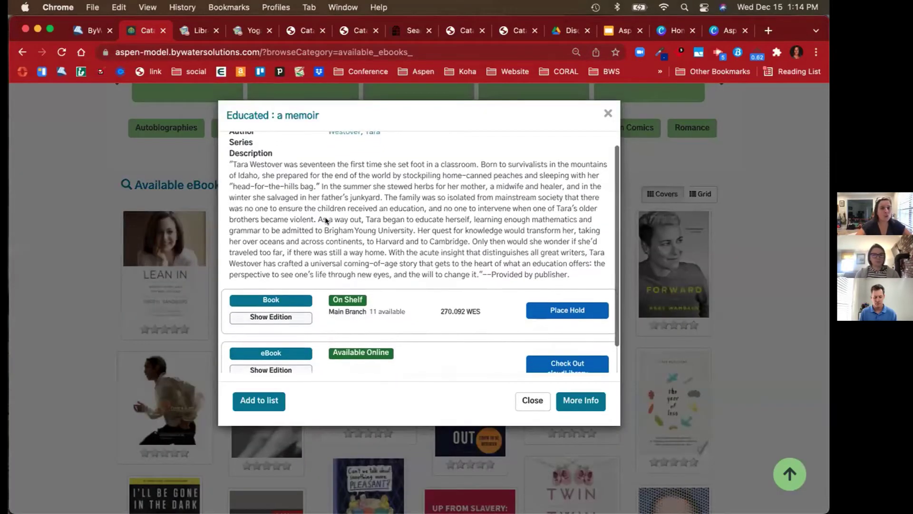
{"action": "scroll", "coordinate": [326, 220], "scroll_direction": "down", "scroll_amount": 1}
{"action": "scroll", "coordinate": [327, 220], "scroll_direction": "up", "scroll_amount": 2}
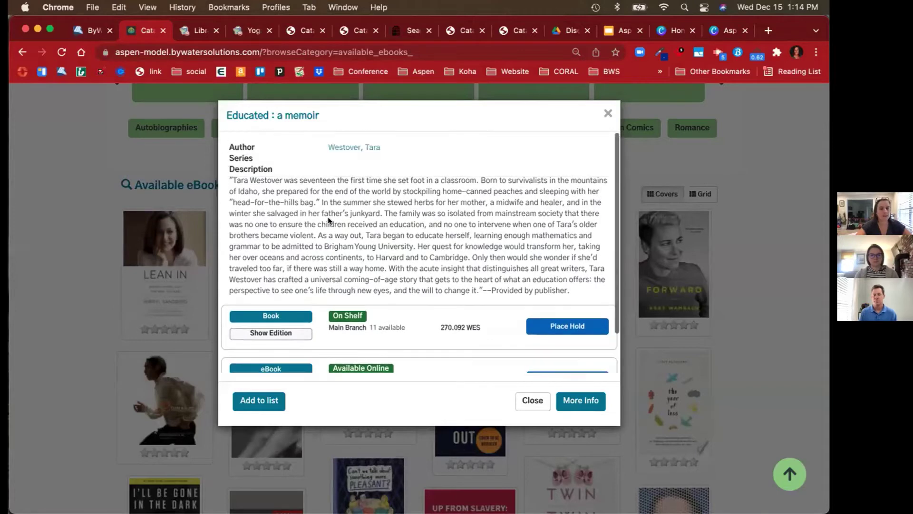
{"action": "scroll", "coordinate": [328, 220], "scroll_direction": "down", "scroll_amount": 2}
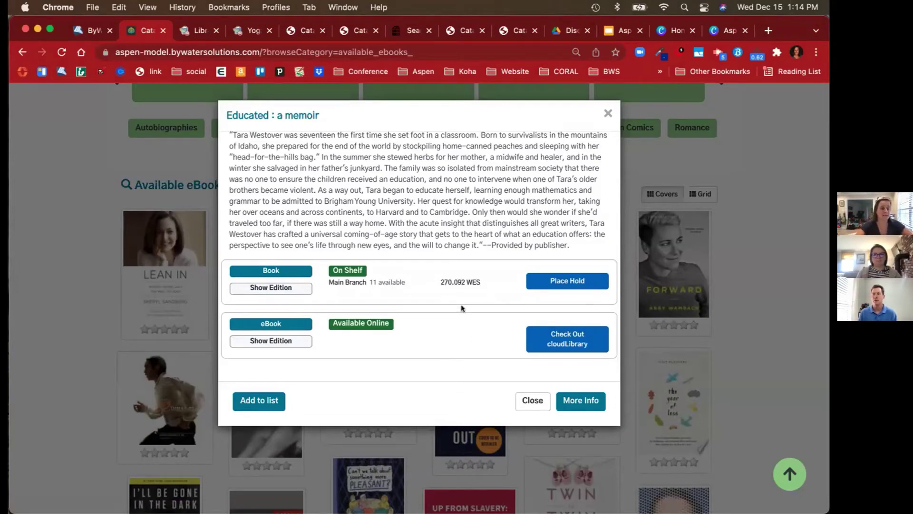
{"action": "left_click", "coordinate": [608, 114]}
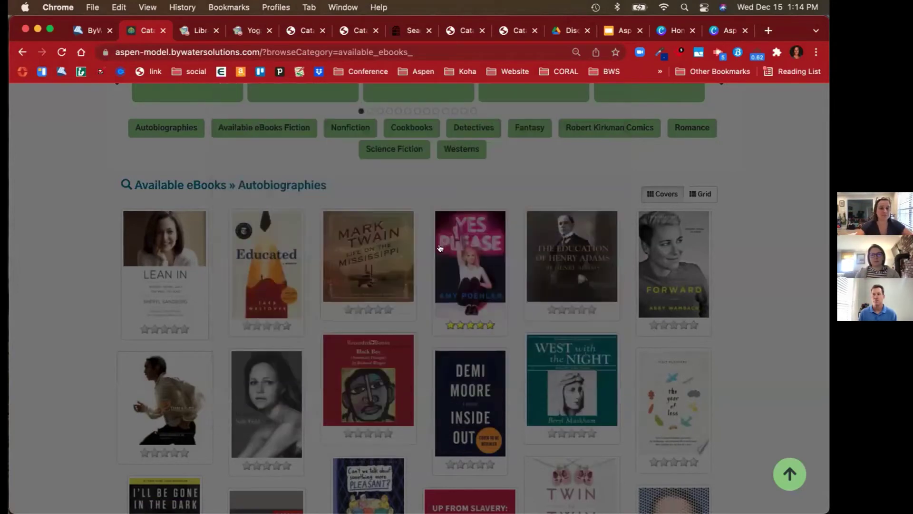
Show the New York Times browse category and look over its Fiction titles
{"action": "scroll", "coordinate": [428, 214], "scroll_direction": "up", "scroll_amount": 3}
{"action": "left_click", "coordinate": [424, 171]}
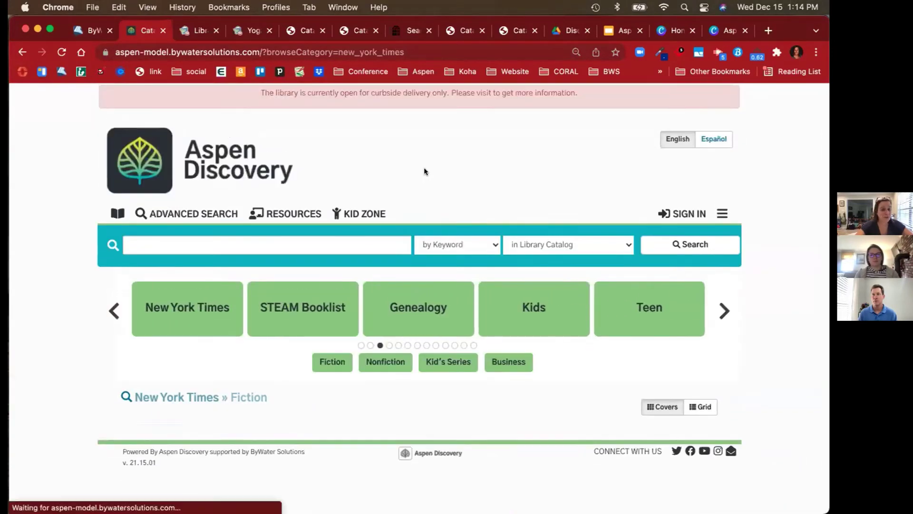
{"action": "scroll", "coordinate": [442, 155], "scroll_direction": "down", "scroll_amount": 5}
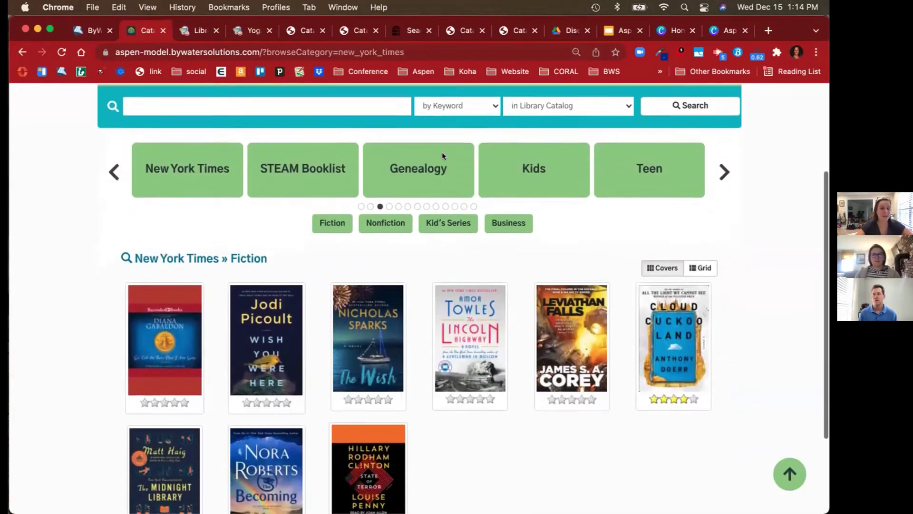
{"action": "scroll", "coordinate": [442, 155], "scroll_direction": "down", "scroll_amount": 1}
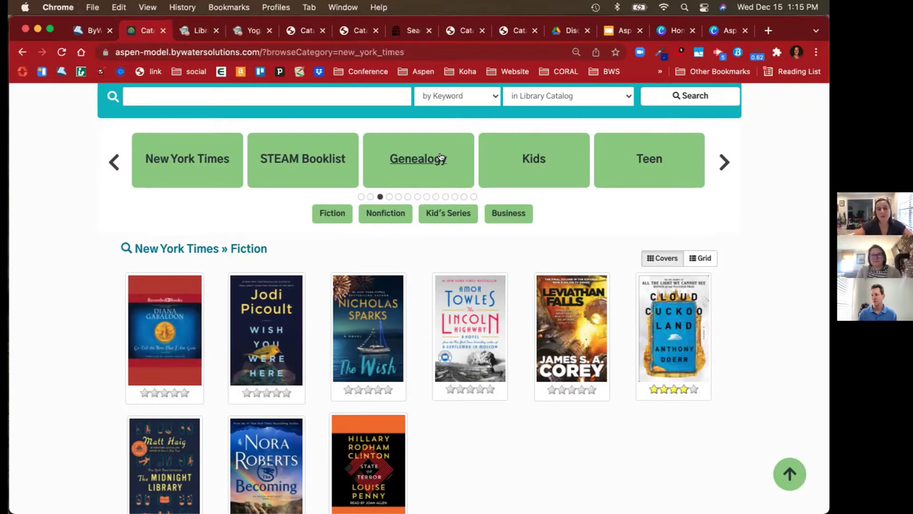
Show the STEAM Booklist browse category and look over its titles
{"action": "left_click", "coordinate": [317, 158]}
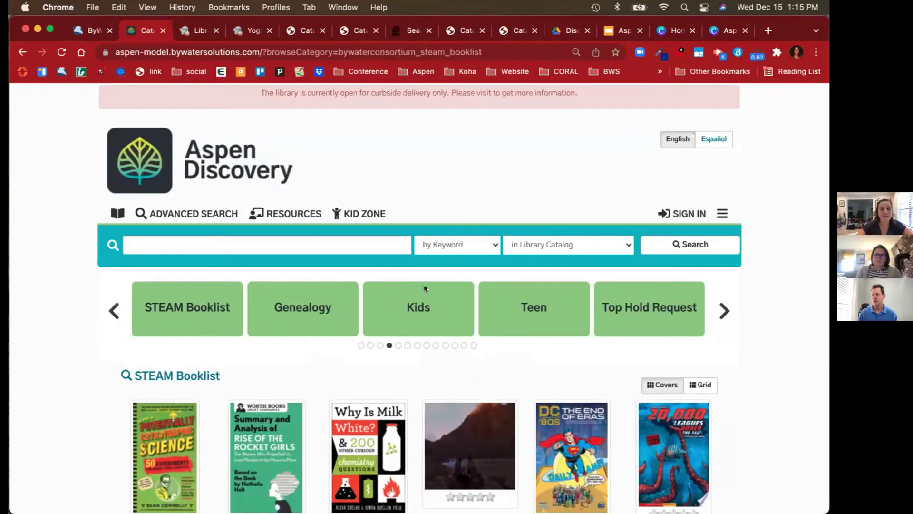
{"action": "scroll", "coordinate": [424, 288], "scroll_direction": "down", "scroll_amount": 3}
Show the Kids browse category with its board books, switch to its Picture Books subcategory, and look over the titles
{"action": "left_click", "coordinate": [418, 228]}
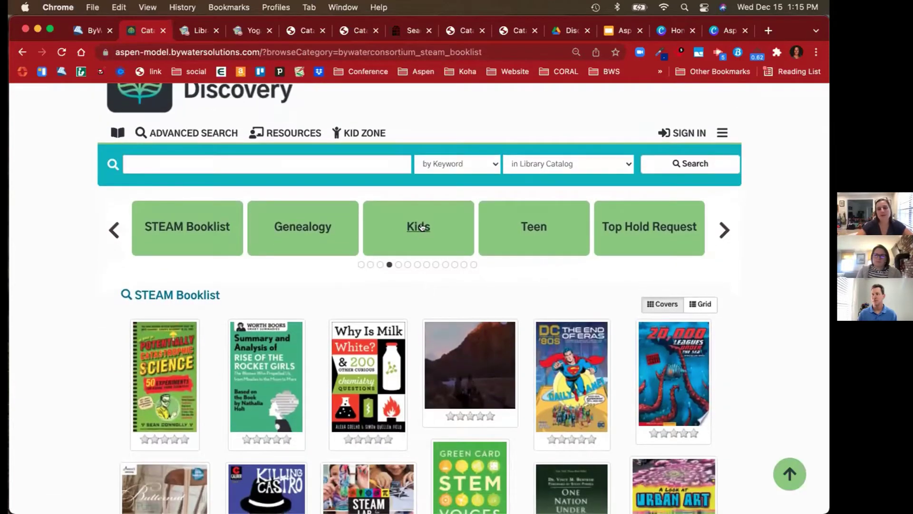
{"action": "scroll", "coordinate": [429, 309], "scroll_direction": "down", "scroll_amount": 2}
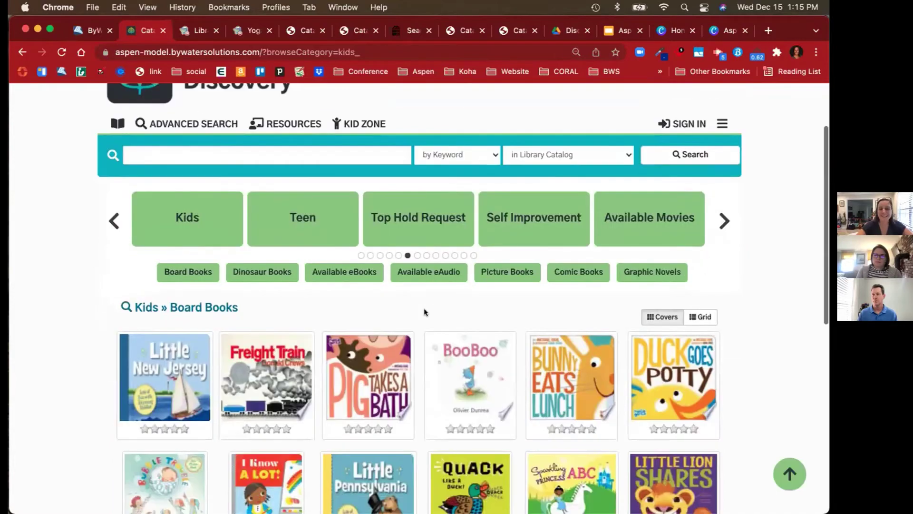
{"action": "left_click", "coordinate": [497, 274]}
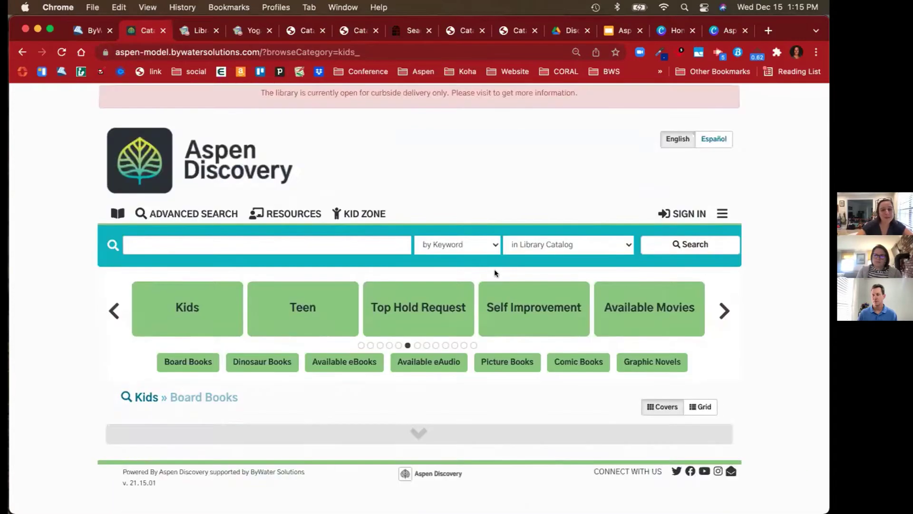
{"action": "scroll", "coordinate": [527, 234], "scroll_direction": "down", "scroll_amount": 2}
{"action": "scroll", "coordinate": [528, 234], "scroll_direction": "down", "scroll_amount": 2}
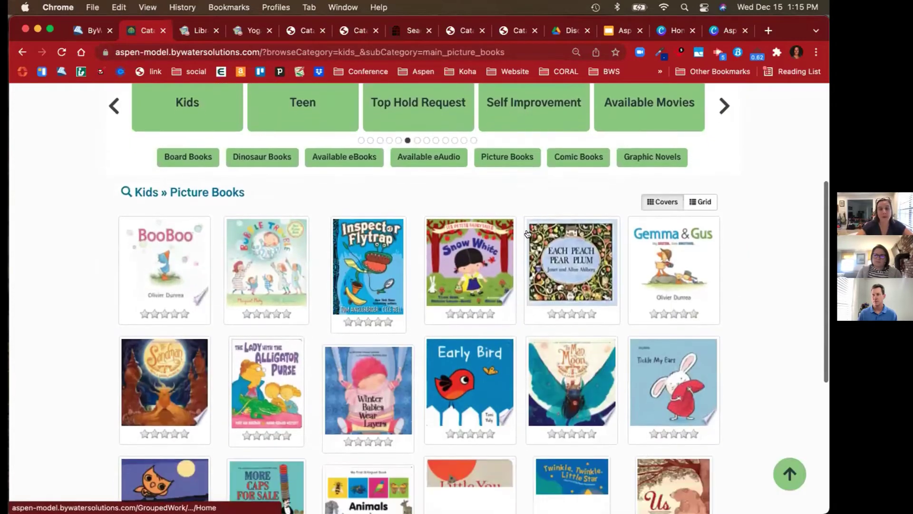
Search the library catalog by keyword for "gardening", looking over the available search types and search sources before running it
{"action": "scroll", "coordinate": [528, 233], "scroll_direction": "up", "scroll_amount": 2}
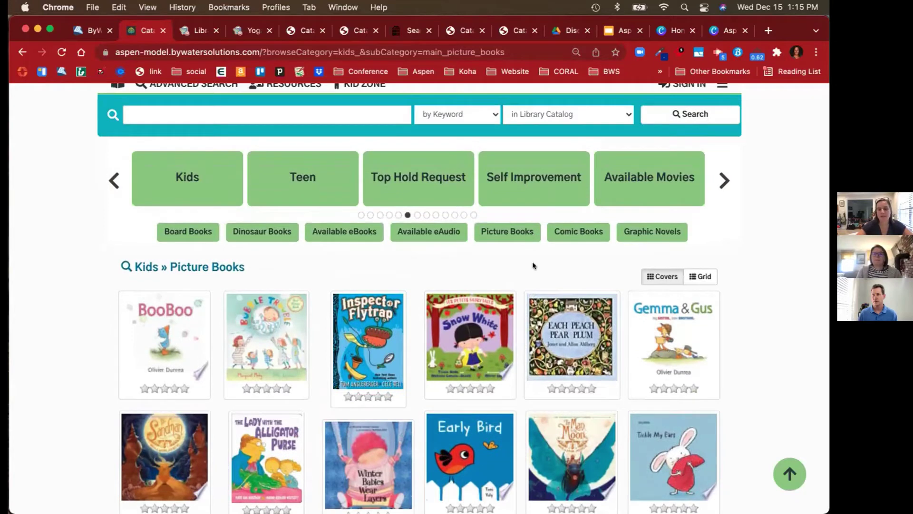
{"action": "scroll", "coordinate": [533, 264], "scroll_direction": "up", "scroll_amount": 1}
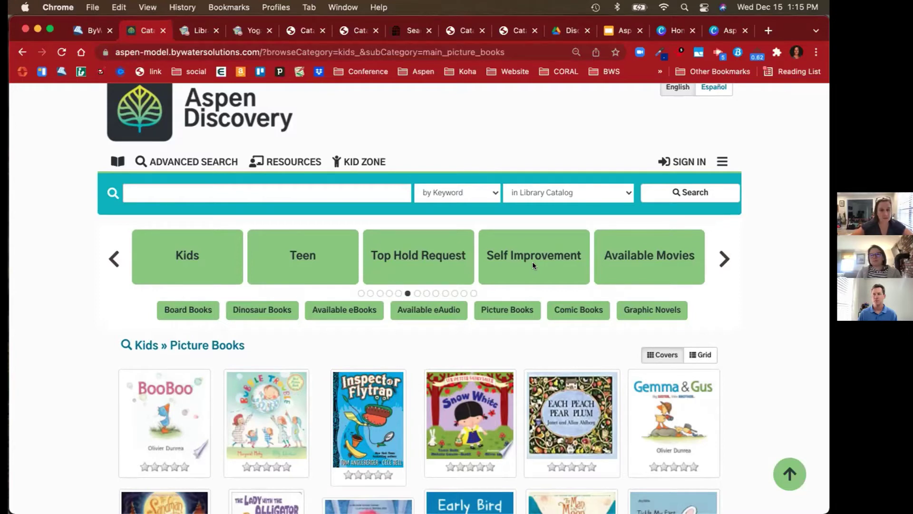
{"action": "left_click", "coordinate": [238, 191]}
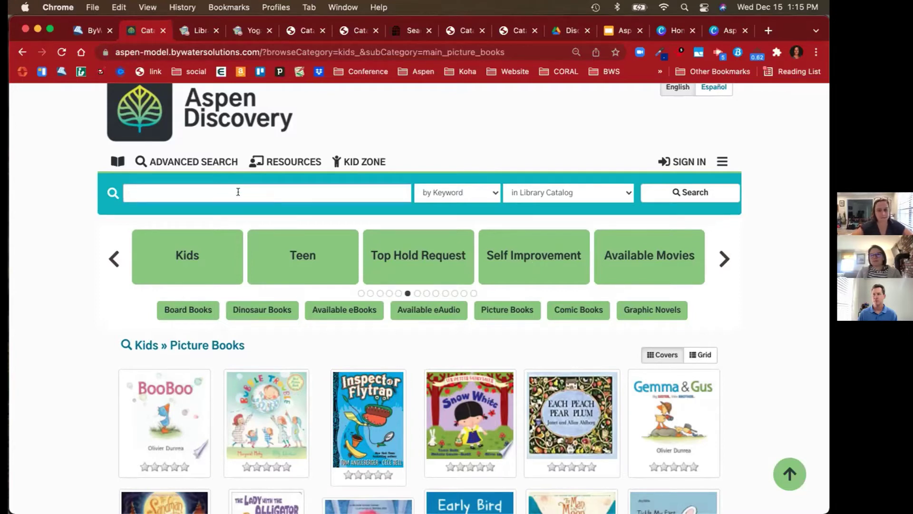
{"action": "type", "text": "gardening"}
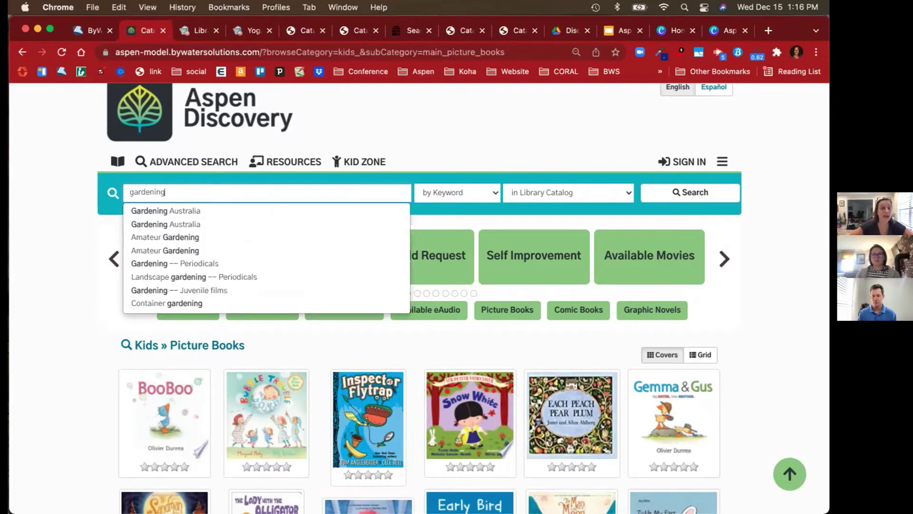
{"action": "left_click", "coordinate": [443, 193]}
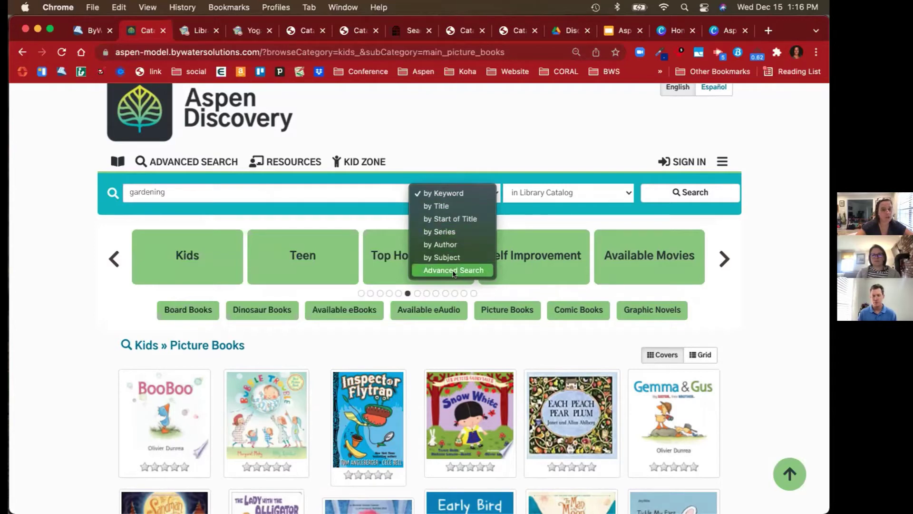
{"action": "left_click", "coordinate": [518, 227]}
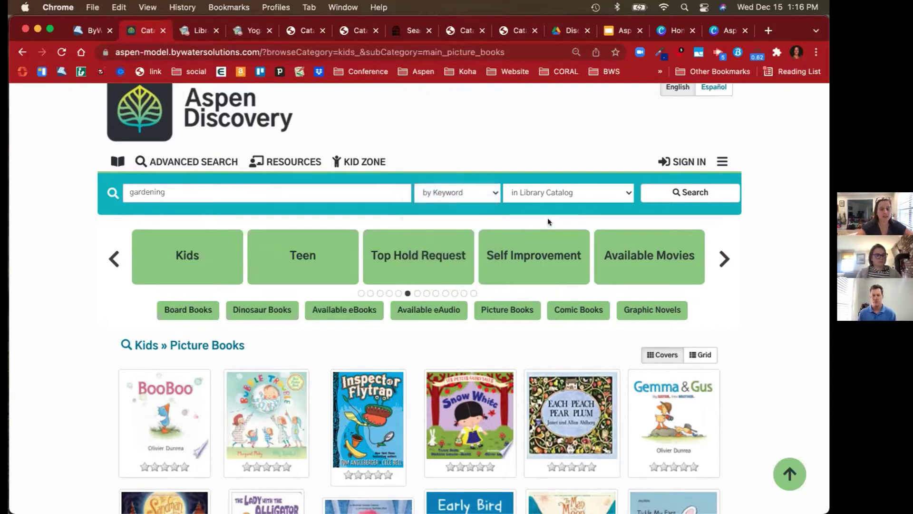
{"action": "left_click", "coordinate": [558, 195]}
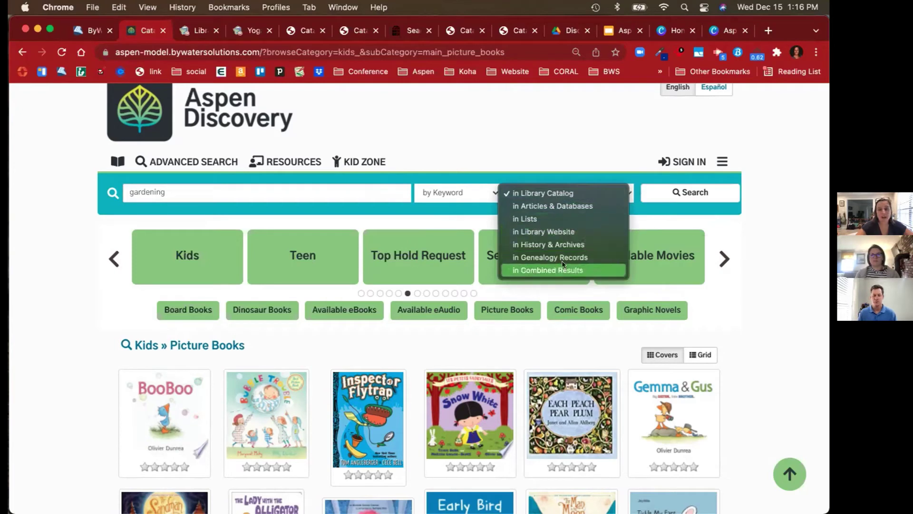
{"action": "left_click", "coordinate": [579, 195]}
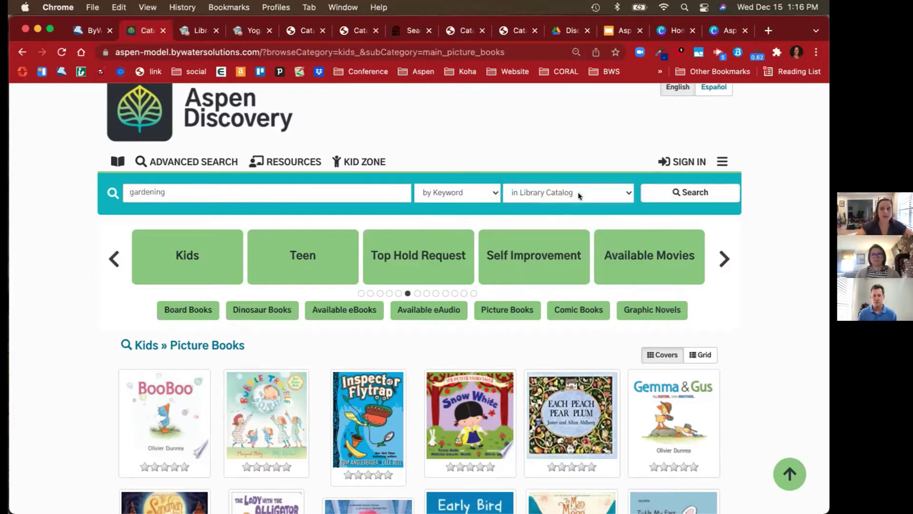
{"action": "left_click", "coordinate": [665, 202]}
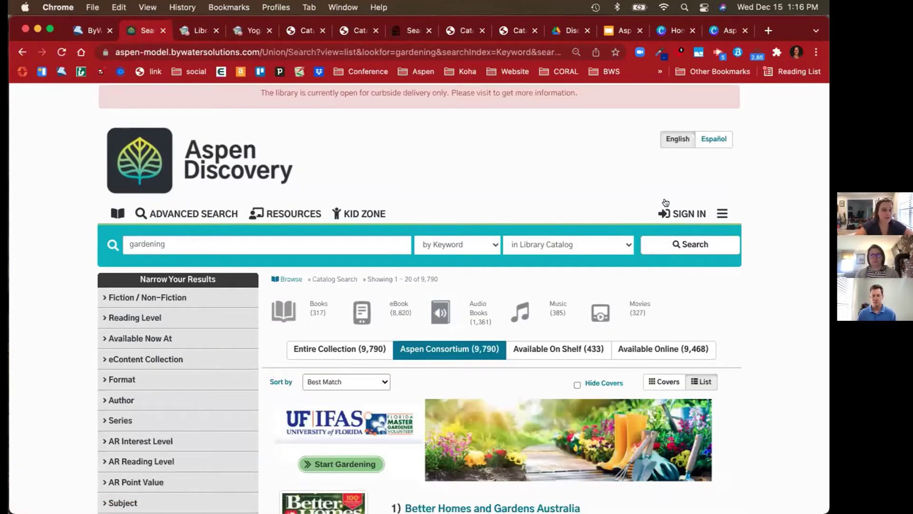
Expand the Format filter for the gardening results and look over its options and the results list
{"action": "scroll", "coordinate": [665, 202], "scroll_direction": "down", "scroll_amount": 2}
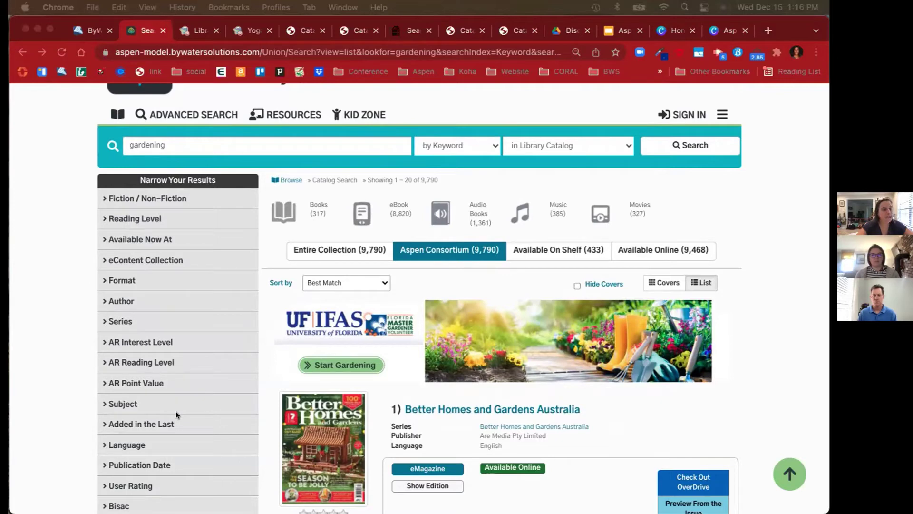
{"action": "left_click", "coordinate": [122, 278]}
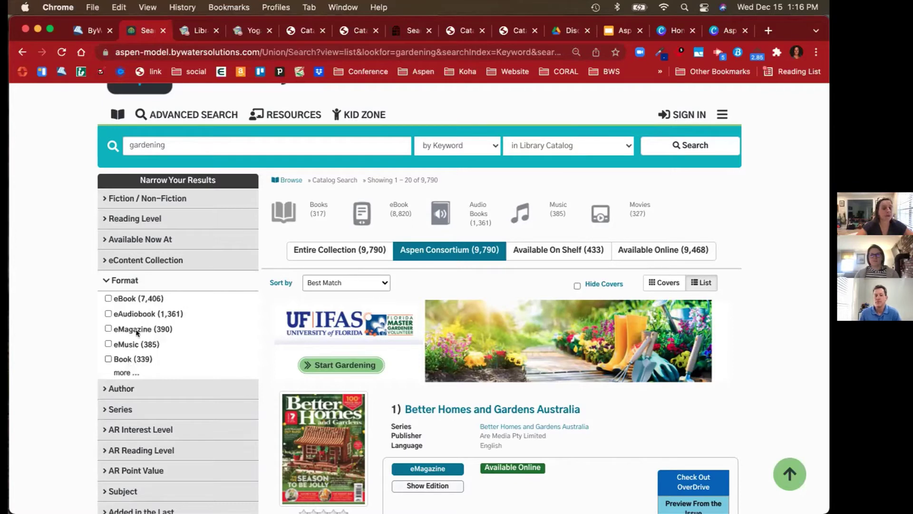
{"action": "scroll", "coordinate": [153, 390], "scroll_direction": "down", "scroll_amount": 1}
{"action": "scroll", "coordinate": [153, 390], "scroll_direction": "down", "scroll_amount": 2}
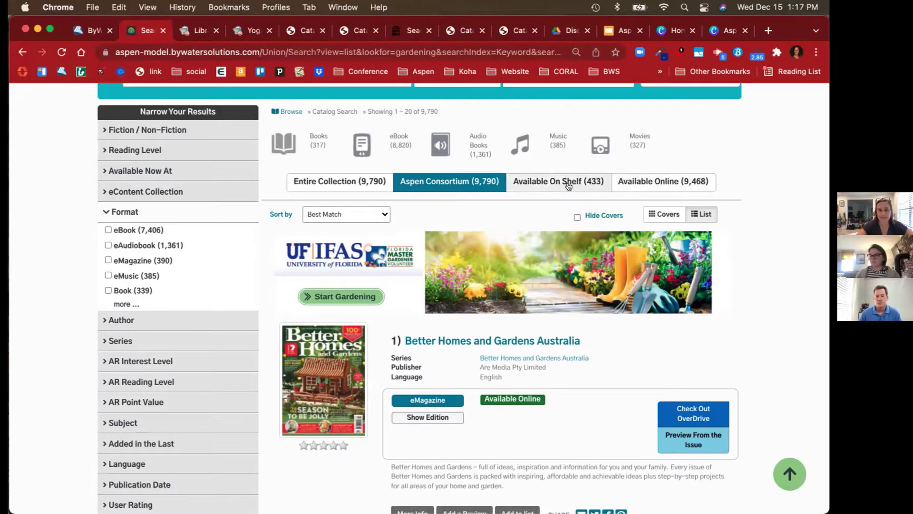
Limit the gardening results to titles available on shelf, and switch the limit to titles available online
{"action": "left_click", "coordinate": [545, 185]}
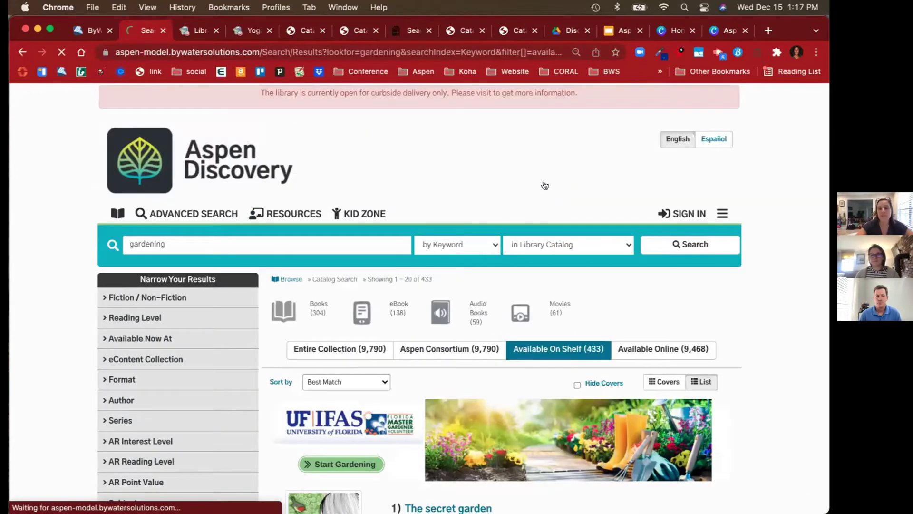
{"action": "scroll", "coordinate": [545, 185], "scroll_direction": "down", "scroll_amount": 3}
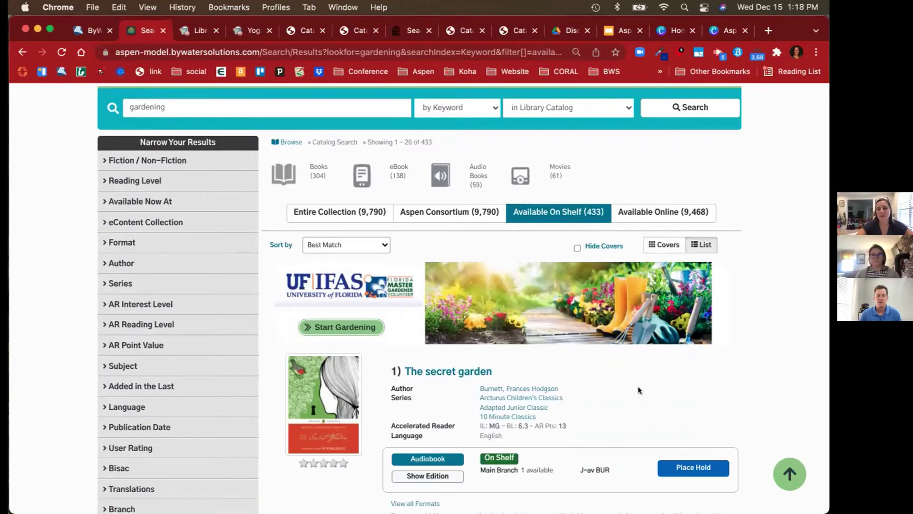
{"action": "left_click", "coordinate": [661, 211]}
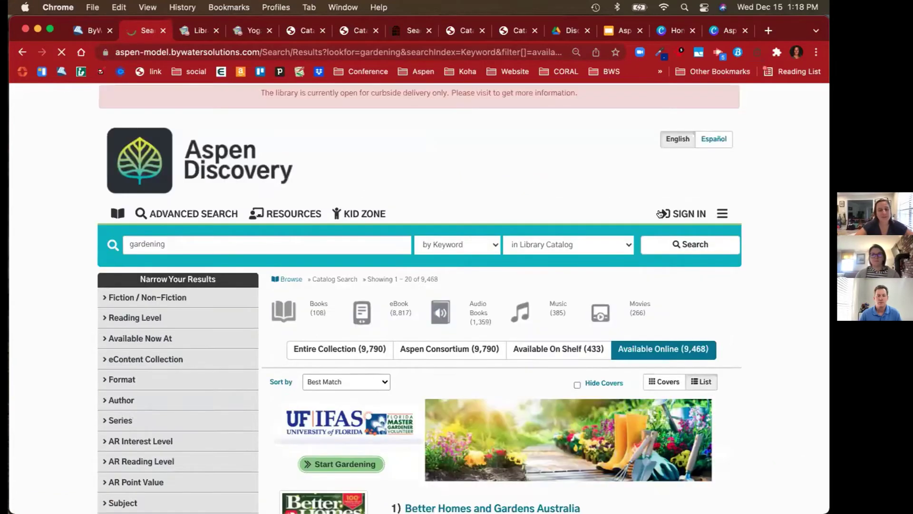
{"action": "scroll", "coordinate": [660, 214], "scroll_direction": "down", "scroll_amount": 3}
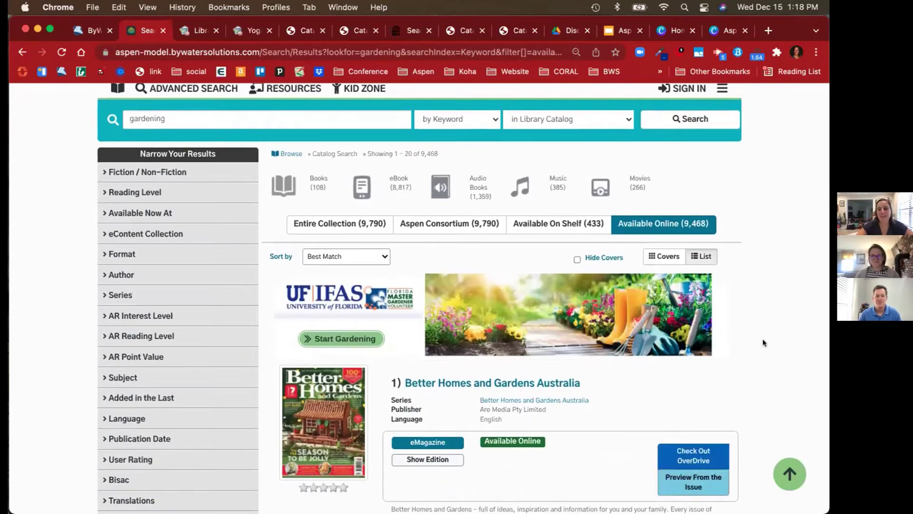
{"action": "scroll", "coordinate": [764, 342], "scroll_direction": "down", "scroll_amount": 1}
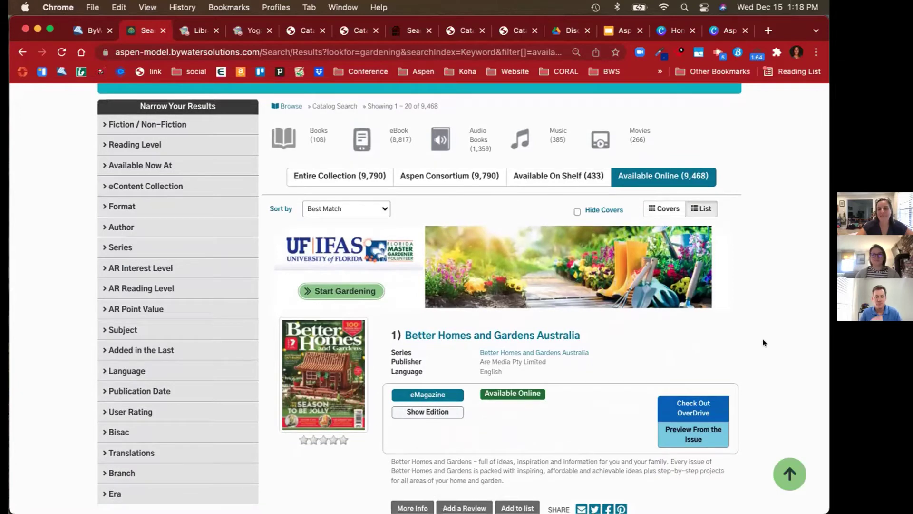
View the Florida Master Gardener Volunteer site linked from the Start Gardening banner, and close it
{"action": "scroll", "coordinate": [763, 342], "scroll_direction": "down", "scroll_amount": 2}
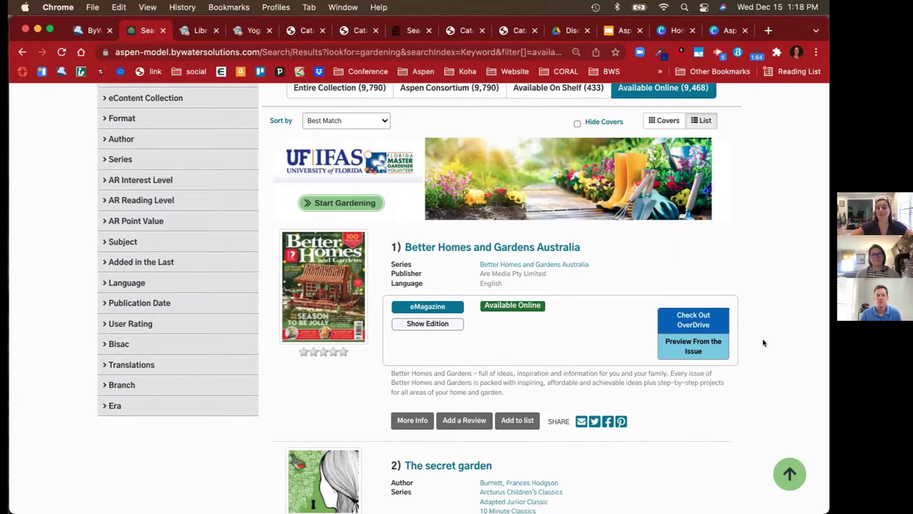
{"action": "left_click", "coordinate": [320, 204]}
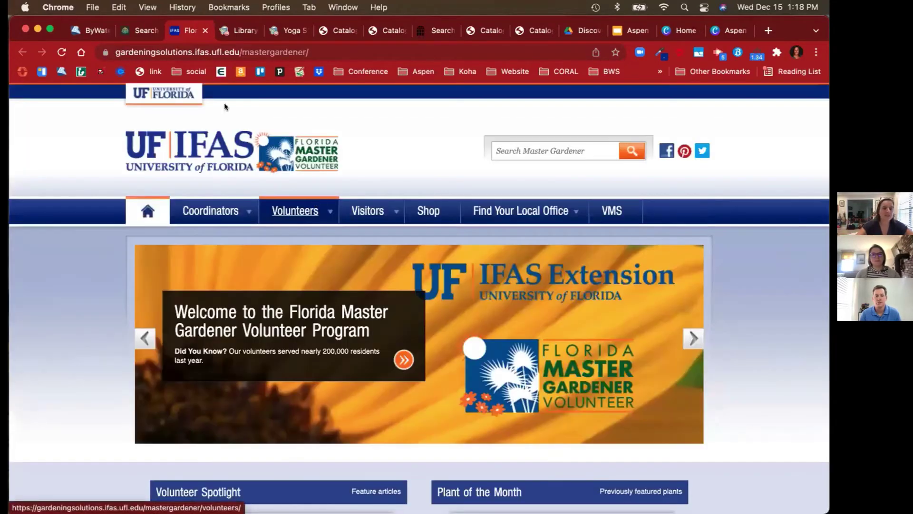
{"action": "left_click", "coordinate": [205, 30]}
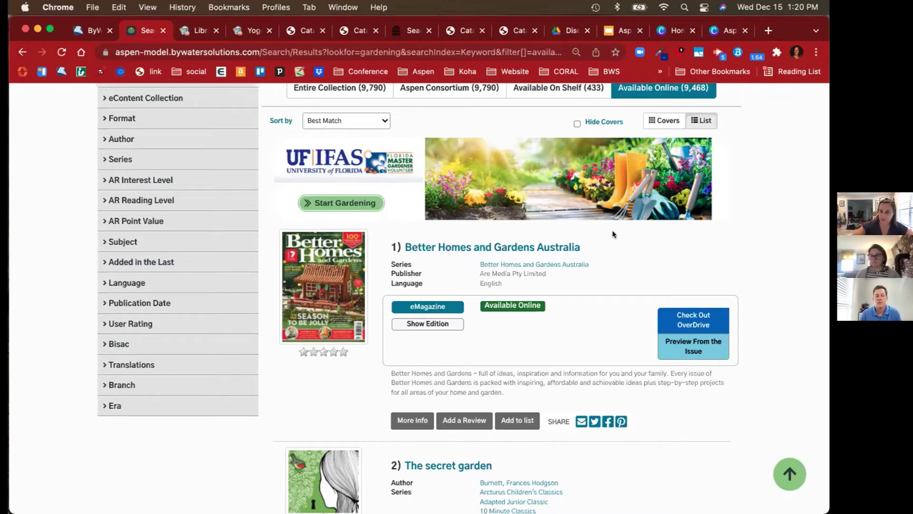
View the Rose Garden archive photo from the Explore More section, review its image and item details, and close it
{"action": "scroll", "coordinate": [613, 235], "scroll_direction": "down", "scroll_amount": 10}
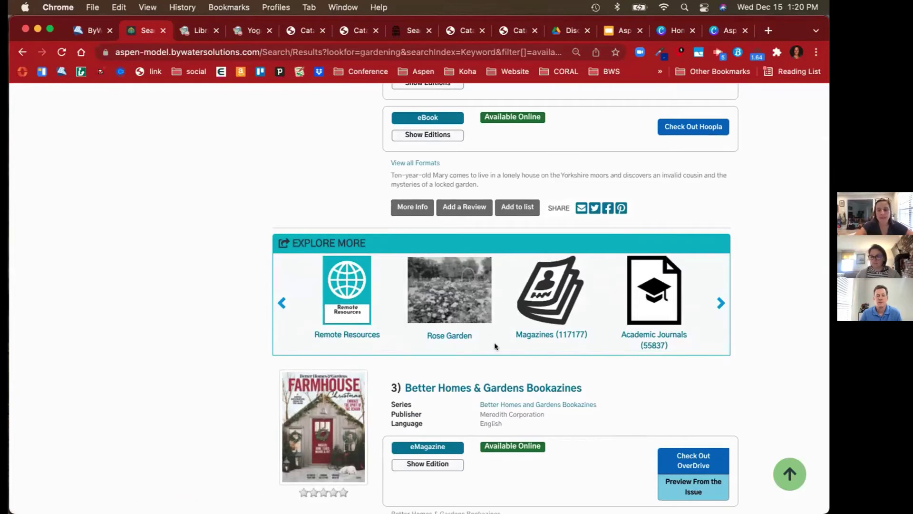
{"action": "left_click", "coordinate": [446, 295]}
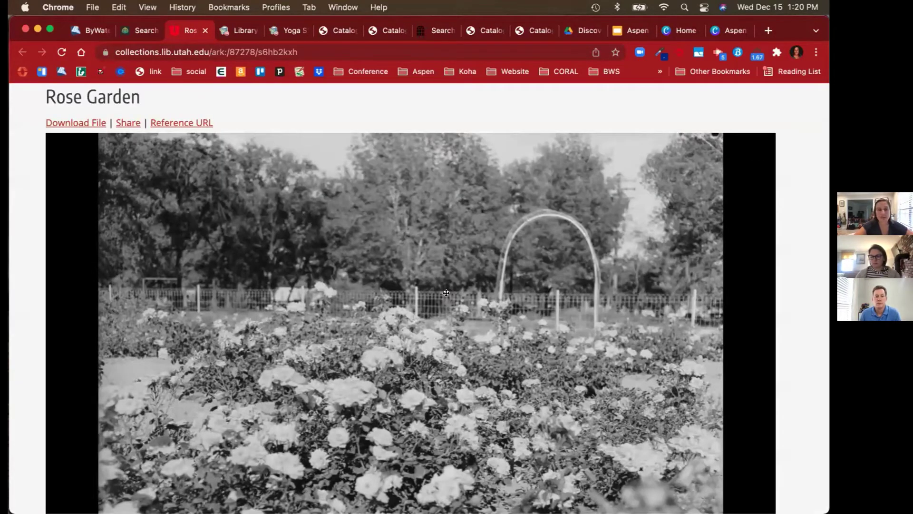
{"action": "scroll", "coordinate": [446, 293], "scroll_direction": "up", "scroll_amount": 3}
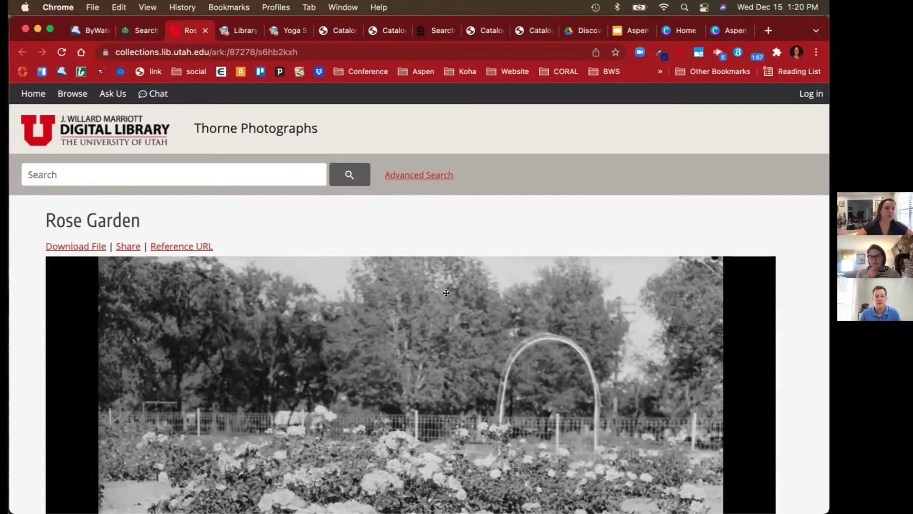
{"action": "scroll", "coordinate": [446, 293], "scroll_direction": "down", "scroll_amount": 3}
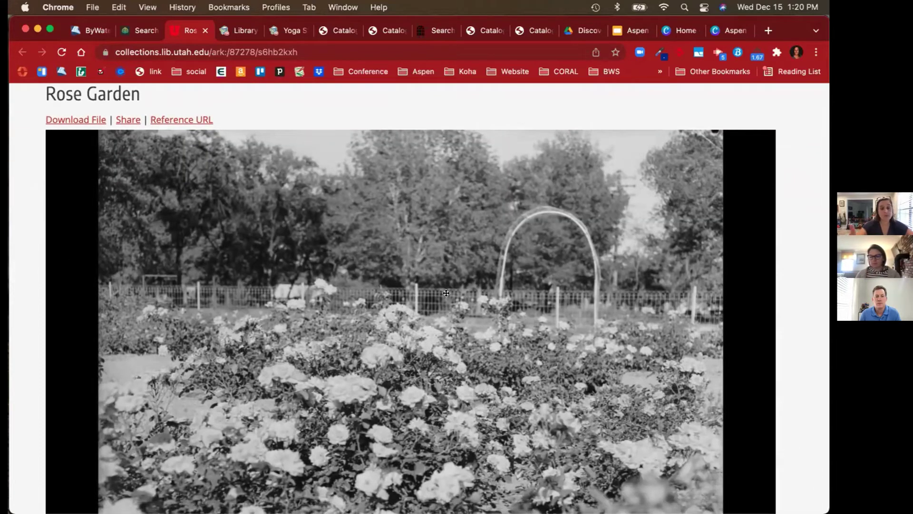
{"action": "scroll", "coordinate": [446, 293], "scroll_direction": "down", "scroll_amount": 10}
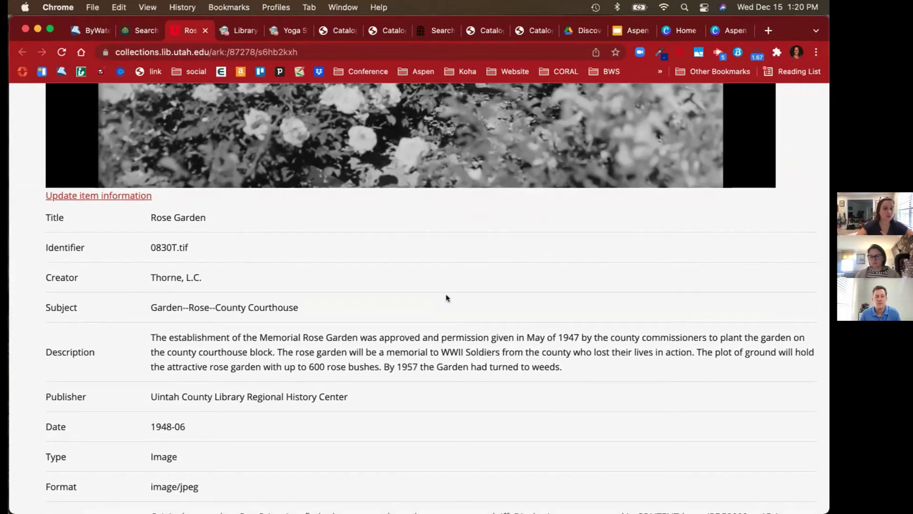
{"action": "scroll", "coordinate": [446, 298], "scroll_direction": "down", "scroll_amount": 1}
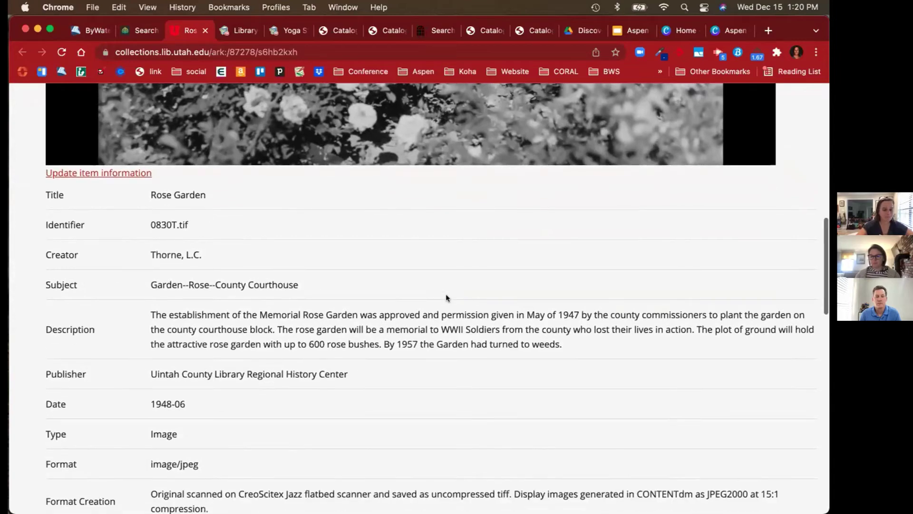
{"action": "scroll", "coordinate": [446, 298], "scroll_direction": "up", "scroll_amount": 7}
{"action": "scroll", "coordinate": [446, 293], "scroll_direction": "up", "scroll_amount": 4}
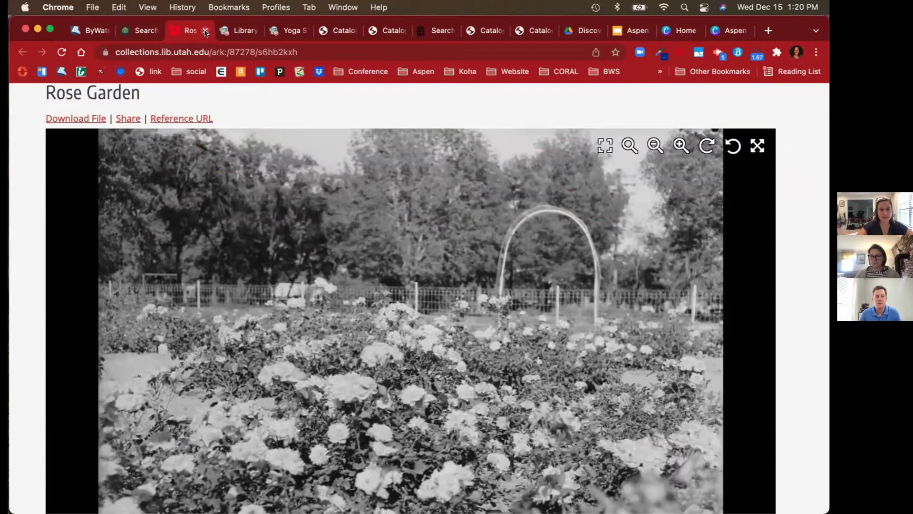
{"action": "left_click", "coordinate": [206, 31]}
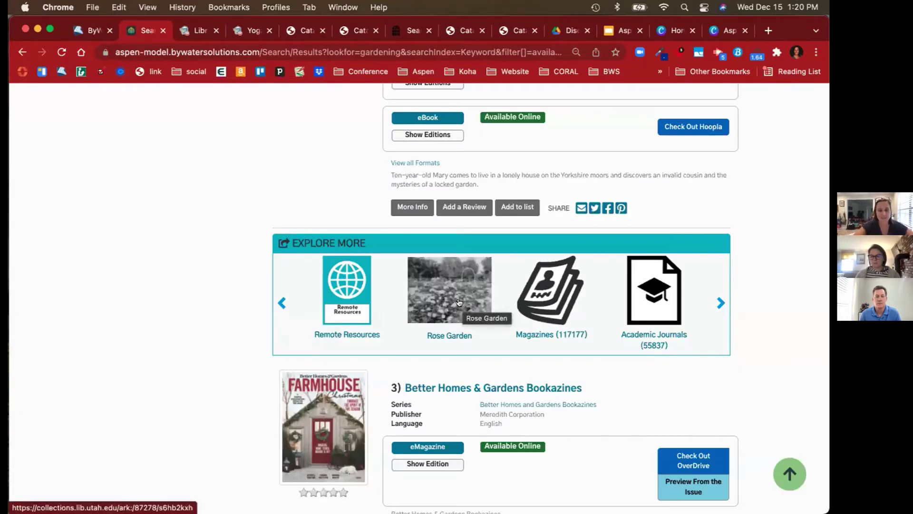
Show the Remote Resources page from the Explore More section and look over its curated resource lists through Youth, Teens and Tweens
{"action": "left_click", "coordinate": [345, 335]}
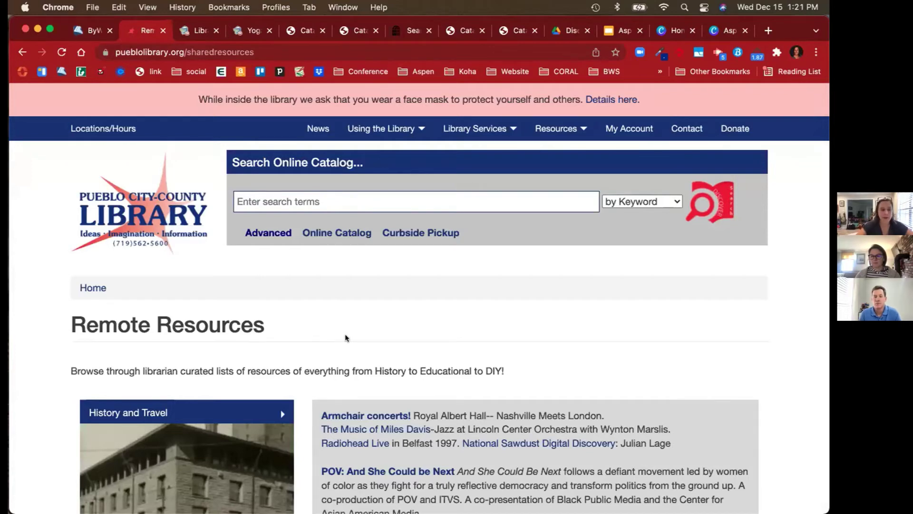
{"action": "scroll", "coordinate": [346, 338], "scroll_direction": "down", "scroll_amount": 5}
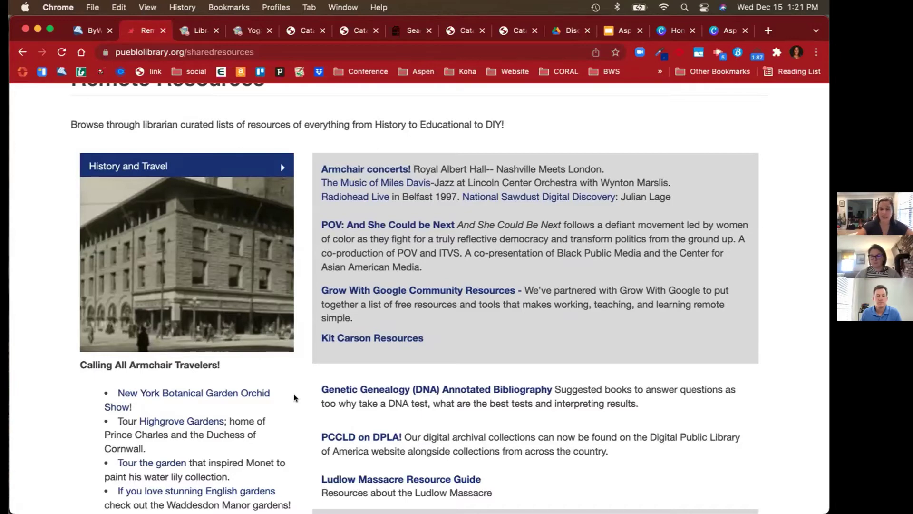
{"action": "scroll", "coordinate": [294, 398], "scroll_direction": "down", "scroll_amount": 10}
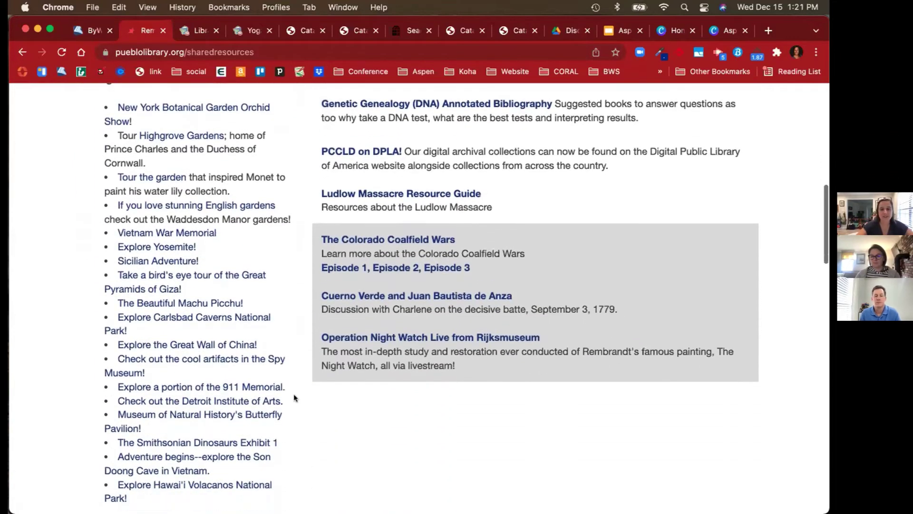
{"action": "scroll", "coordinate": [294, 398], "scroll_direction": "down", "scroll_amount": 10}
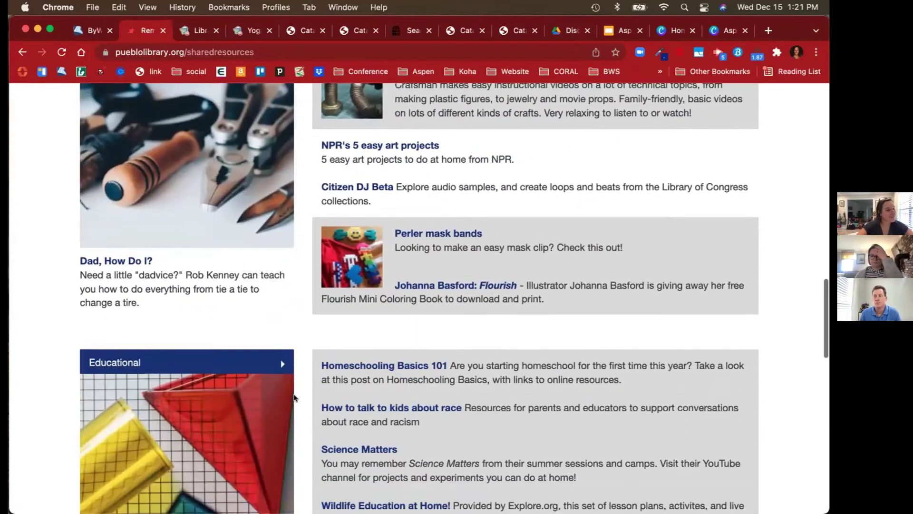
{"action": "scroll", "coordinate": [294, 398], "scroll_direction": "down", "scroll_amount": 8}
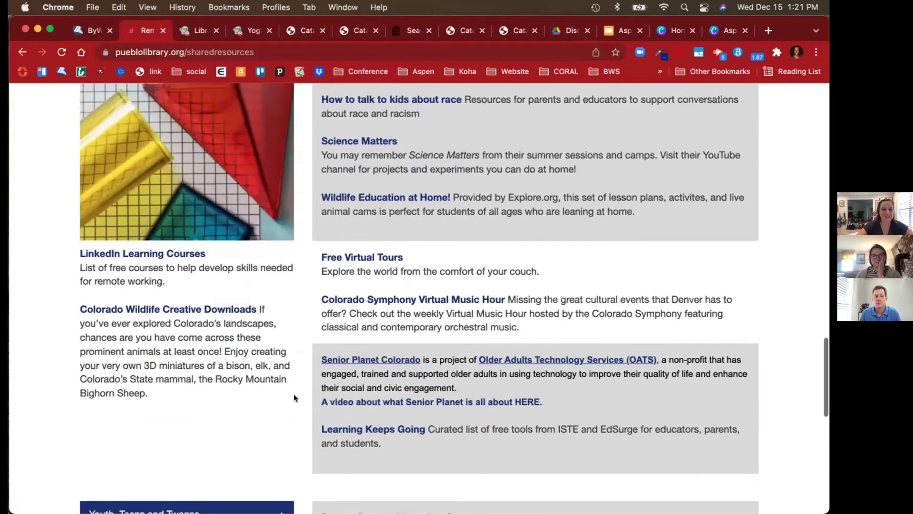
{"action": "scroll", "coordinate": [294, 398], "scroll_direction": "down", "scroll_amount": 6}
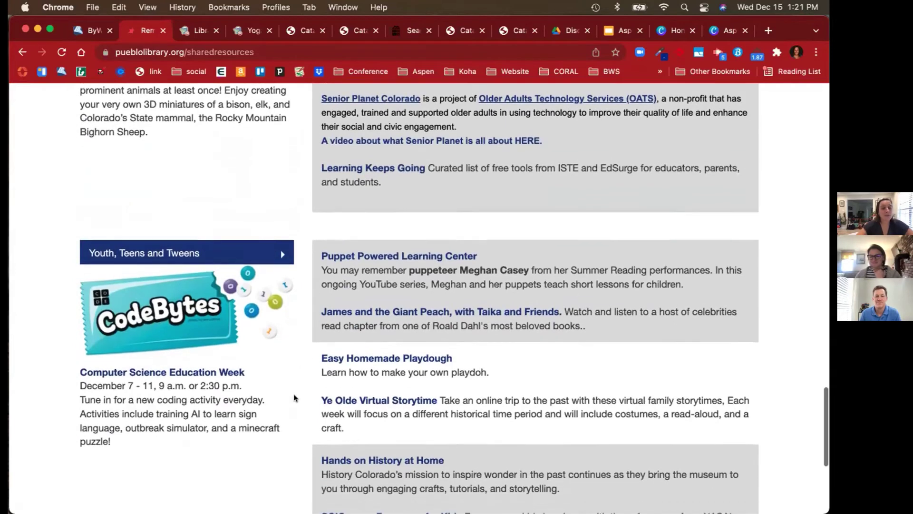
{"action": "scroll", "coordinate": [294, 398], "scroll_direction": "down", "scroll_amount": 2}
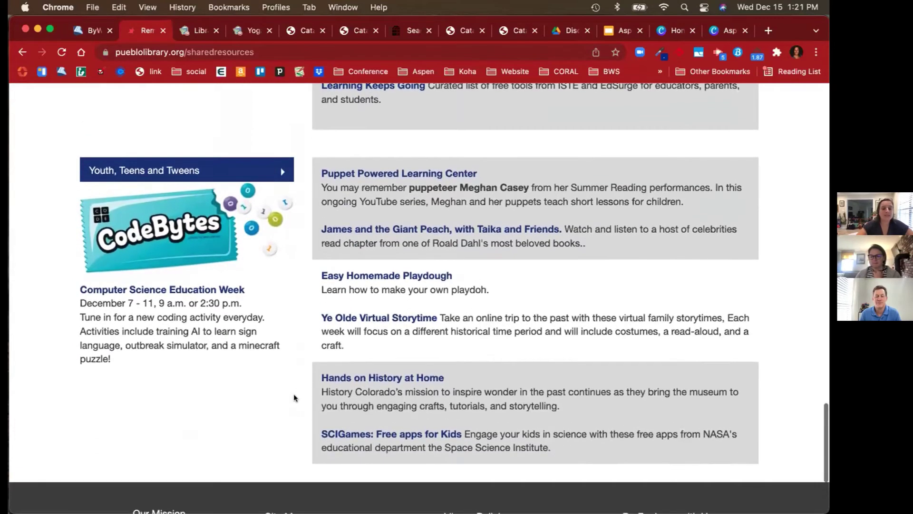
Return to the gardening results, open Academic Journals from Explore More, and look over the articles, Research Starters and Explore More section
{"action": "left_click", "coordinate": [21, 53]}
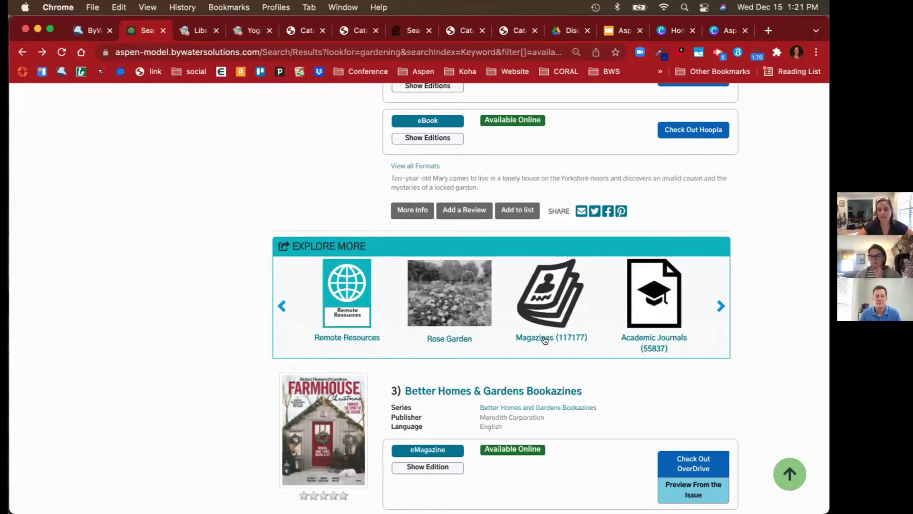
{"action": "left_click", "coordinate": [662, 310]}
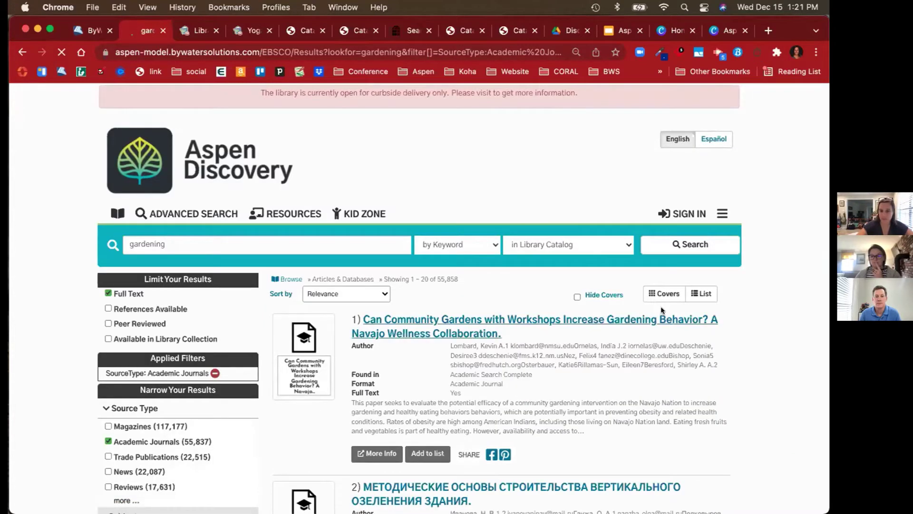
{"action": "scroll", "coordinate": [659, 410], "scroll_direction": "down", "scroll_amount": 3}
{"action": "scroll", "coordinate": [659, 409], "scroll_direction": "down", "scroll_amount": 1}
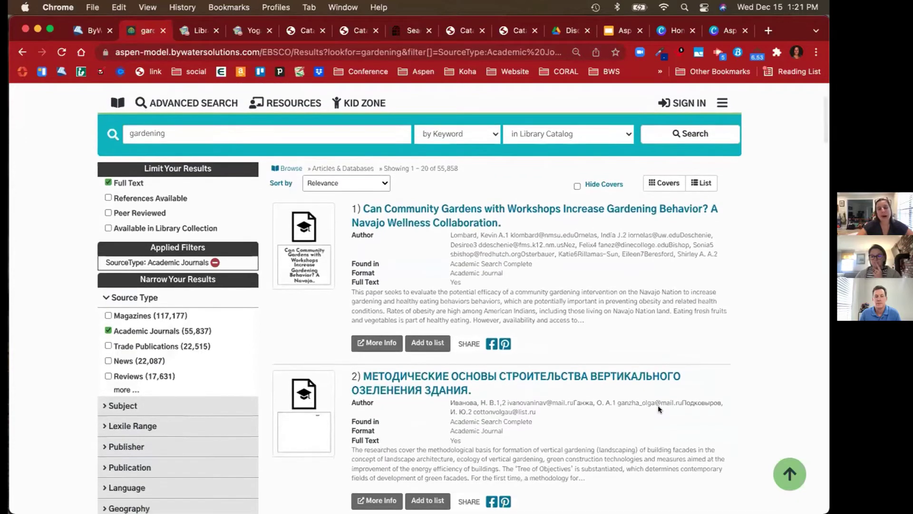
{"action": "scroll", "coordinate": [659, 409], "scroll_direction": "down", "scroll_amount": 10}
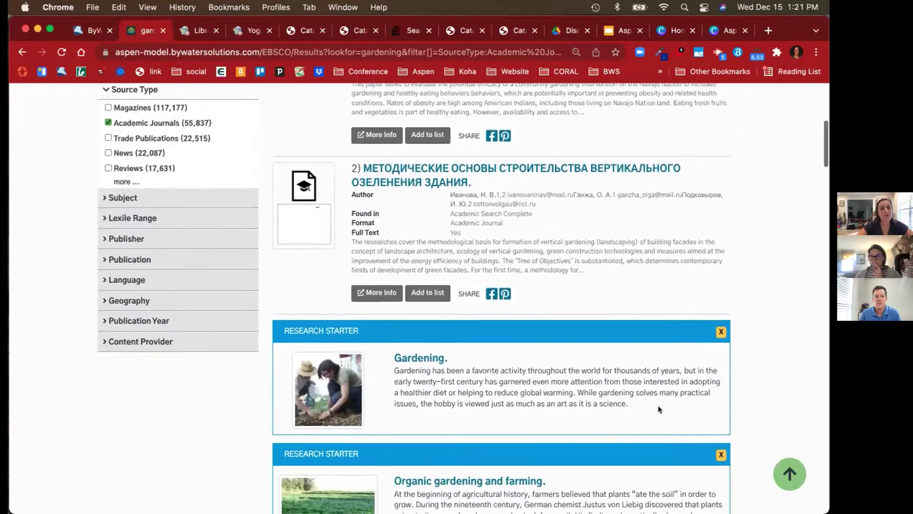
{"action": "scroll", "coordinate": [659, 409], "scroll_direction": "down", "scroll_amount": 4}
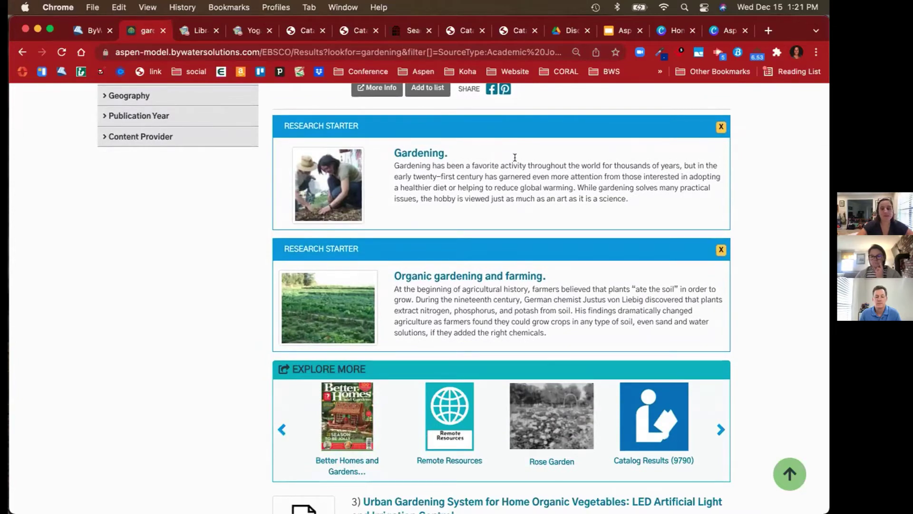
{"action": "scroll", "coordinate": [515, 157], "scroll_direction": "down", "scroll_amount": 5}
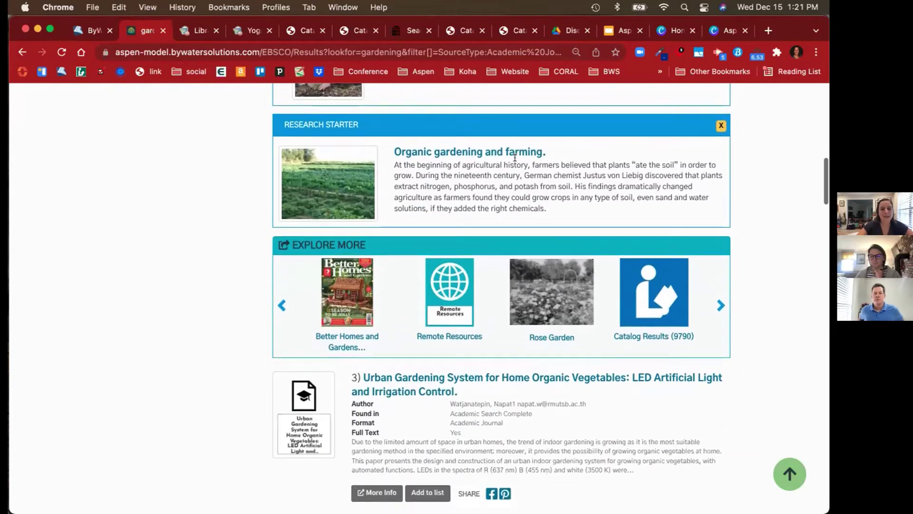
{"action": "left_click_drag", "start_coordinate": [290, 223], "coordinate": [367, 227]}
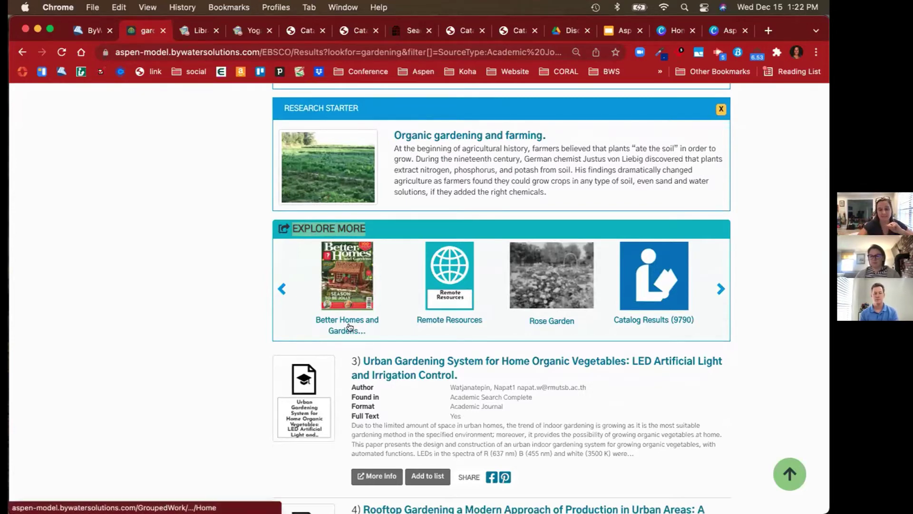
Go from the journal articles to the gardening catalog results through Explore More and look over the results page
{"action": "left_click", "coordinate": [632, 323]}
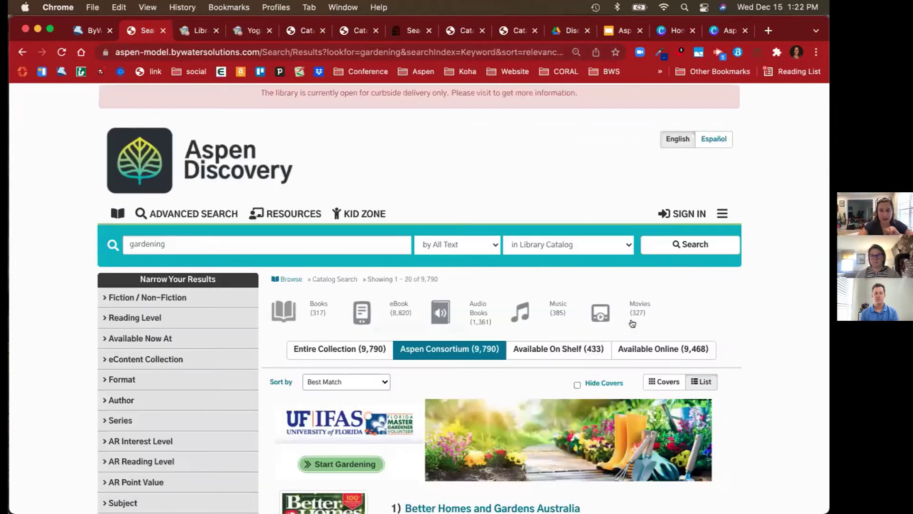
{"action": "scroll", "coordinate": [795, 303], "scroll_direction": "down", "scroll_amount": 1}
{"action": "scroll", "coordinate": [794, 302], "scroll_direction": "down", "scroll_amount": 2}
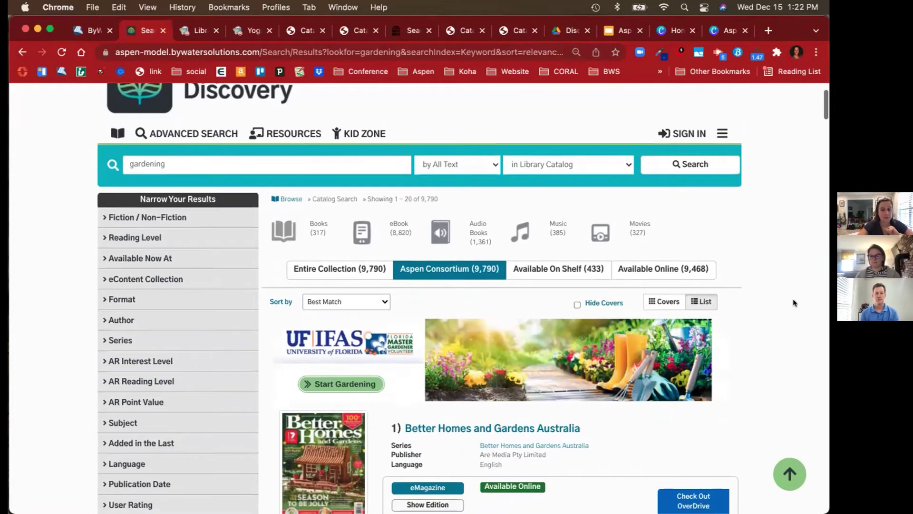
{"action": "scroll", "coordinate": [794, 303], "scroll_direction": "up", "scroll_amount": 1}
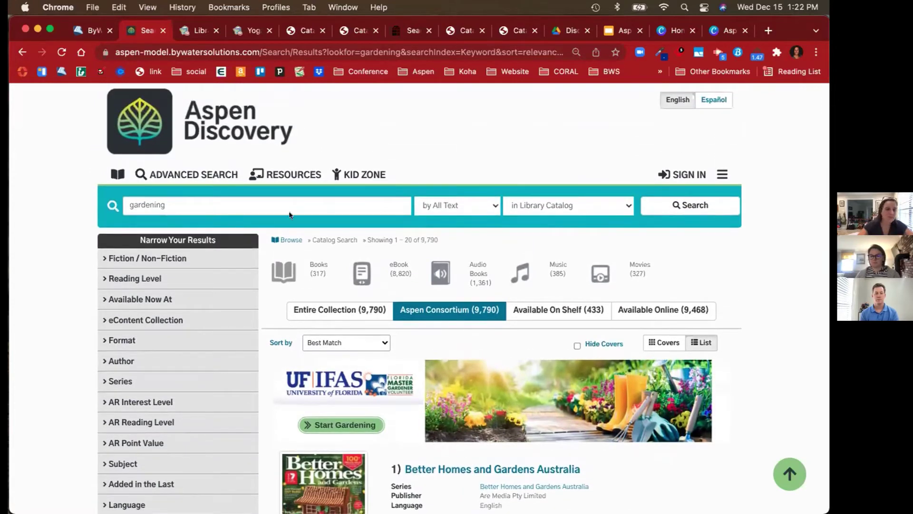
Search the catalog for the suggested title "Harry Potter and the sorcerer's stone" and show the first result's formats and availability
{"action": "triple_click", "coordinate": [273, 206]}
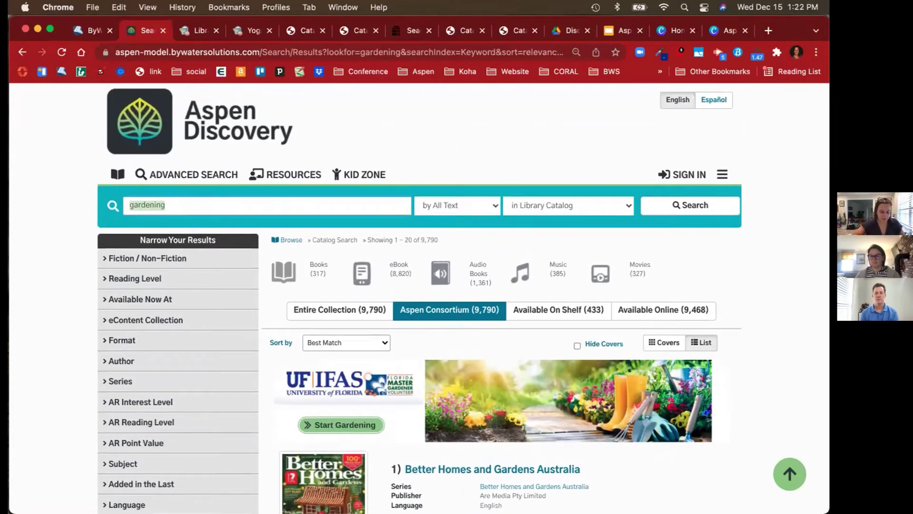
{"action": "type", "text": "harry potter"}
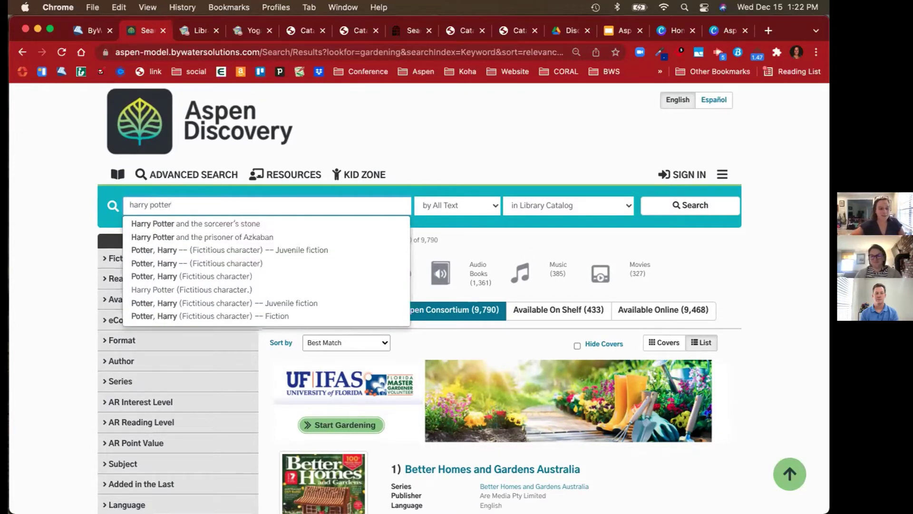
{"action": "left_click", "coordinate": [225, 224]}
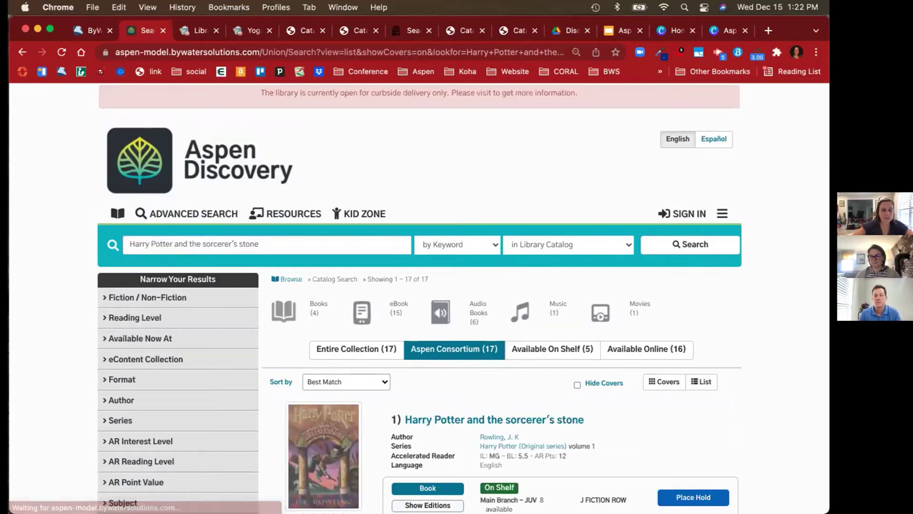
{"action": "scroll", "coordinate": [490, 346], "scroll_direction": "down", "scroll_amount": 3}
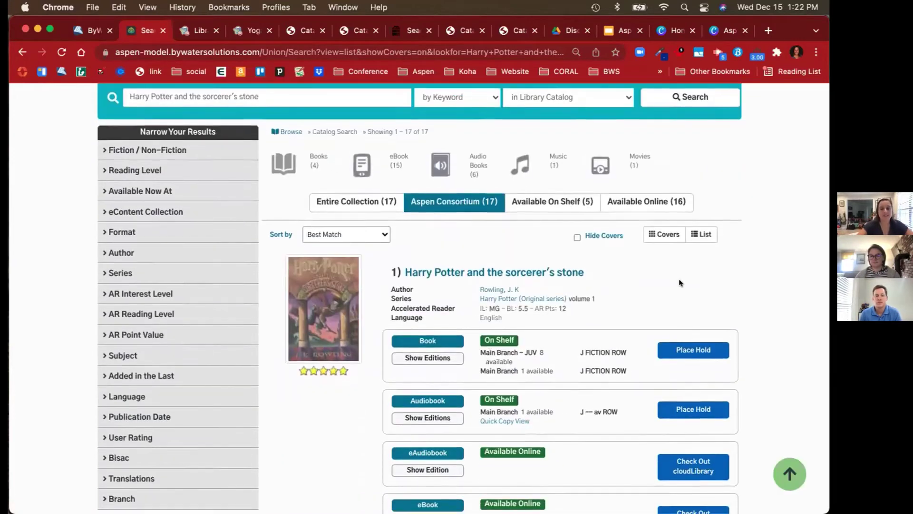
{"action": "scroll", "coordinate": [551, 210], "scroll_direction": "down", "scroll_amount": 2}
{"action": "scroll", "coordinate": [576, 324], "scroll_direction": "down", "scroll_amount": 1}
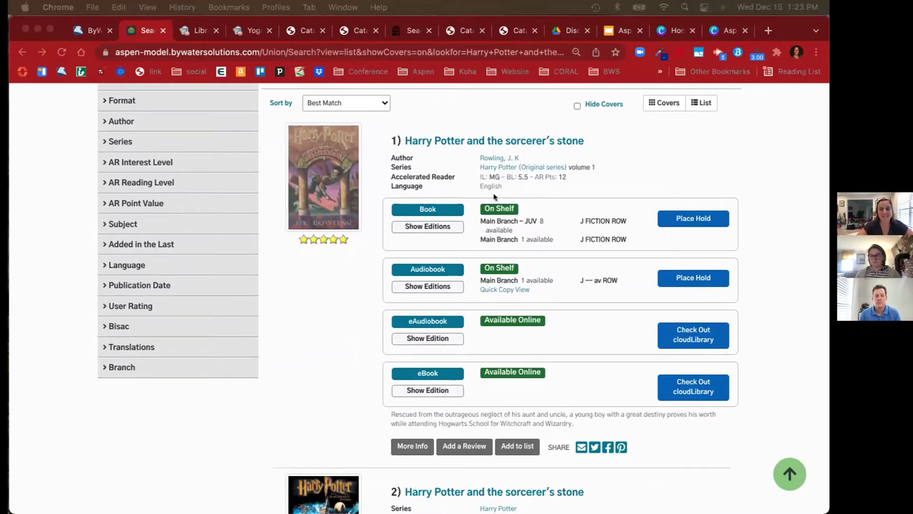
View the Harry Potter (Original series) page, look through its volumes in order, and return to the search results
{"action": "left_click", "coordinate": [503, 168]}
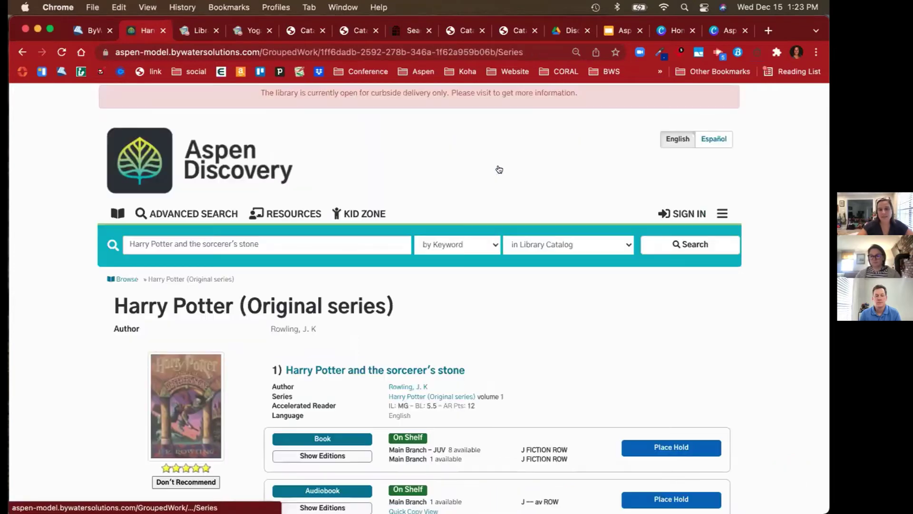
{"action": "scroll", "coordinate": [499, 169], "scroll_direction": "down", "scroll_amount": 5}
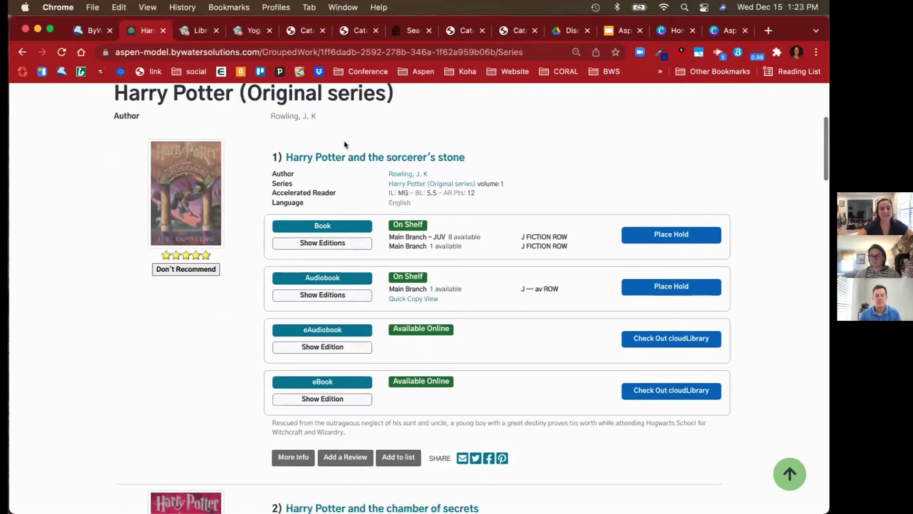
{"action": "scroll", "coordinate": [396, 275], "scroll_direction": "down", "scroll_amount": 8}
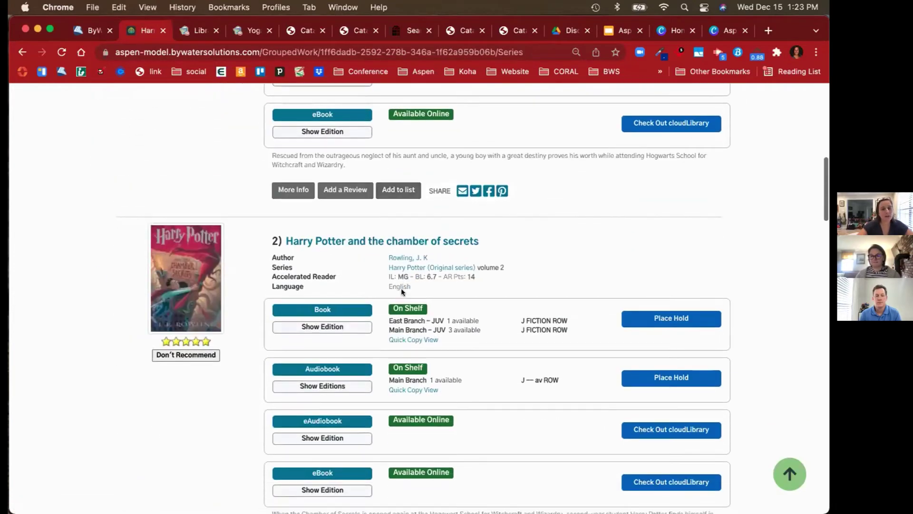
{"action": "scroll", "coordinate": [402, 292], "scroll_direction": "down", "scroll_amount": 11}
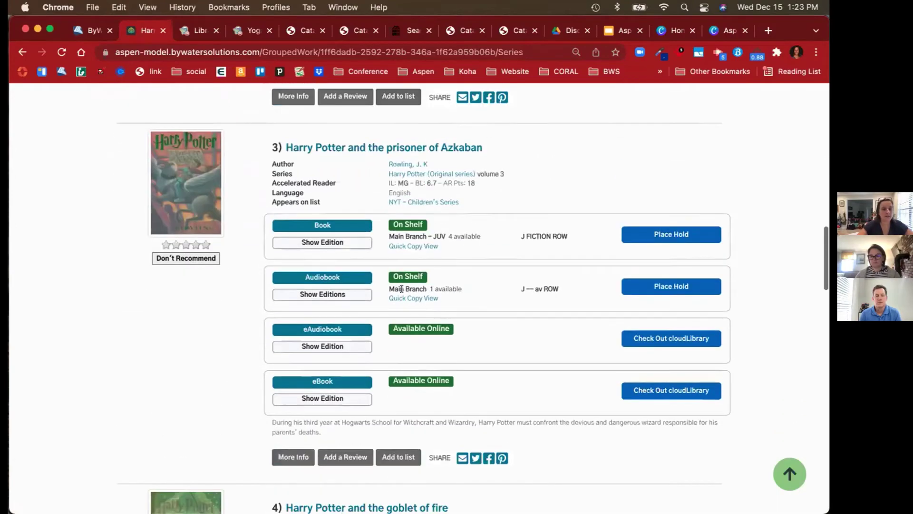
{"action": "scroll", "coordinate": [402, 292], "scroll_direction": "down", "scroll_amount": 4}
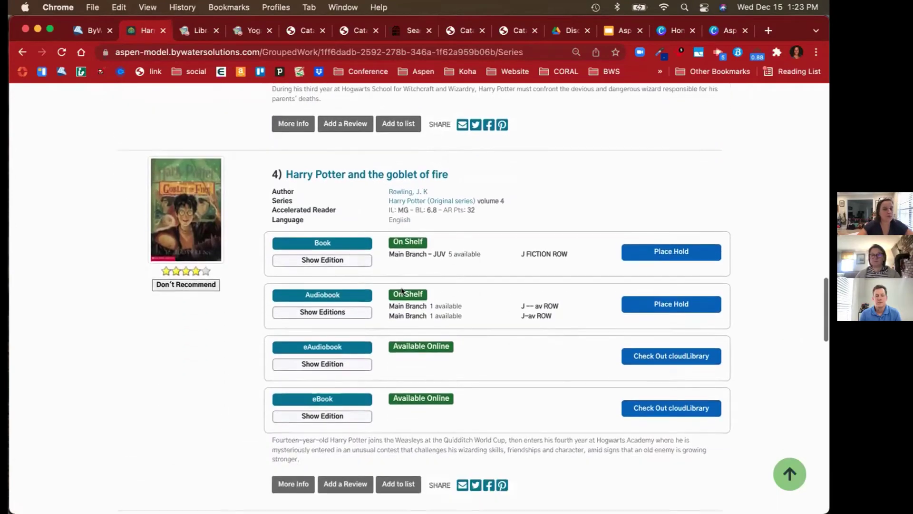
{"action": "scroll", "coordinate": [402, 292], "scroll_direction": "up", "scroll_amount": 20}
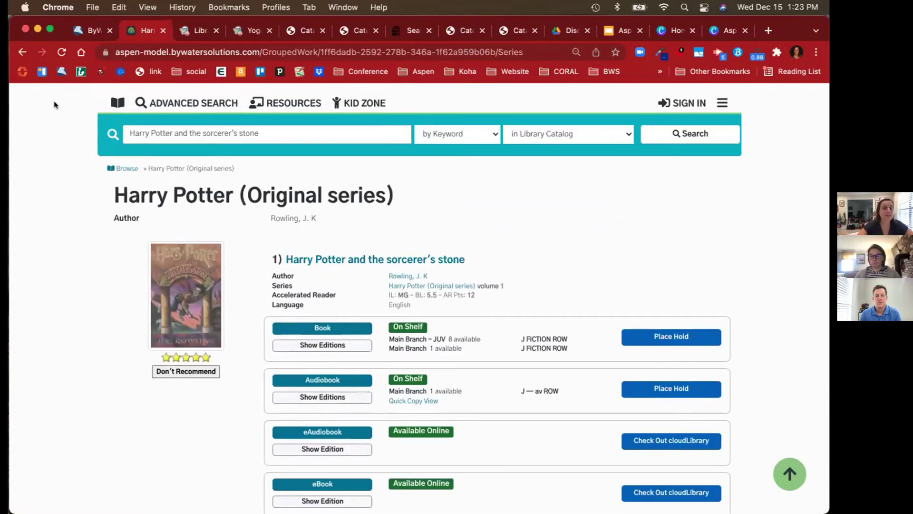
{"action": "left_click", "coordinate": [22, 53]}
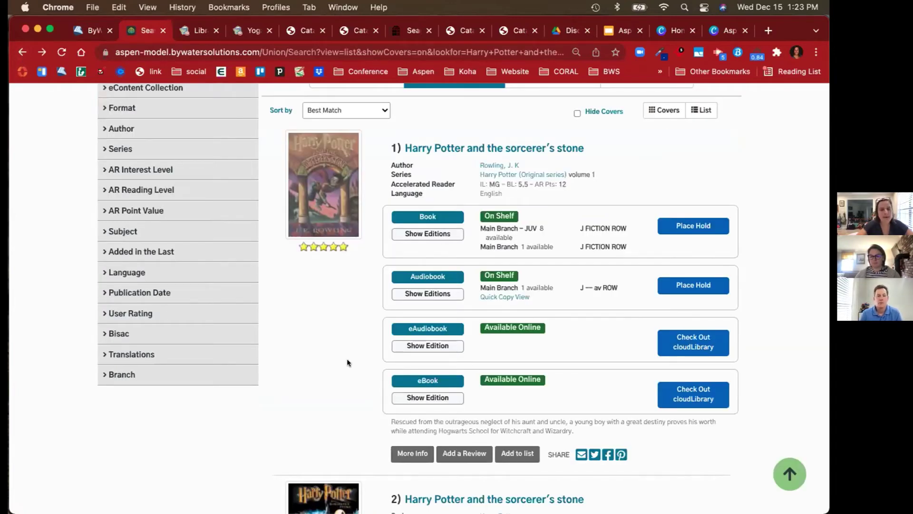
Show the first result's book editions, request a hold on the 1998 first American edition, and sign in with the patron's username and password
{"action": "left_click", "coordinate": [436, 236]}
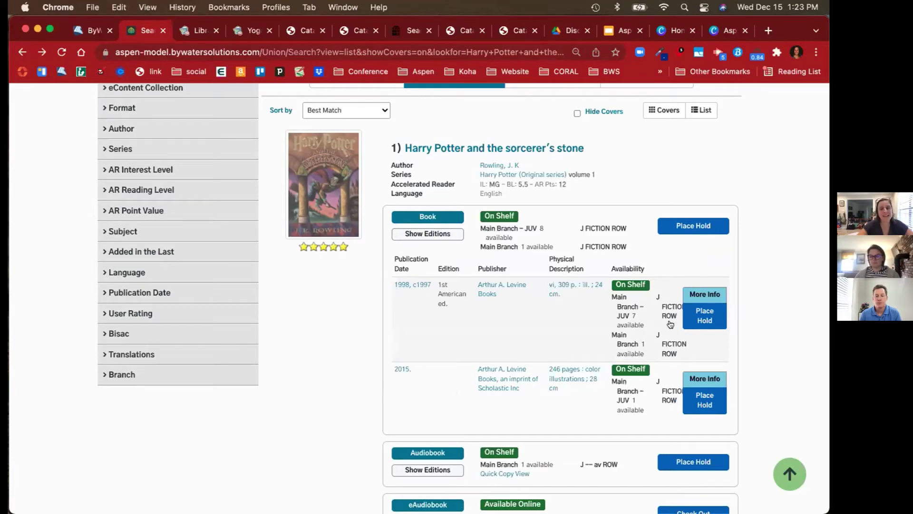
{"action": "left_click", "coordinate": [704, 321]}
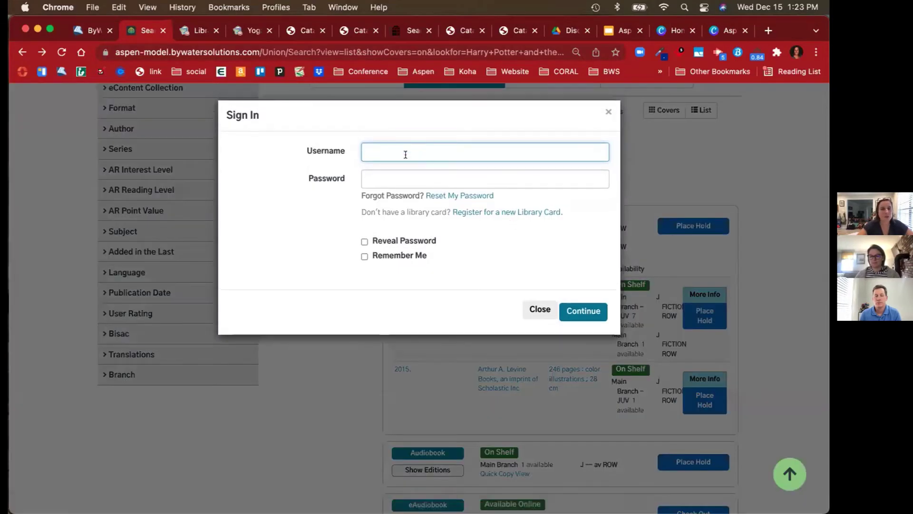
{"action": "type", "text": "samwise"}
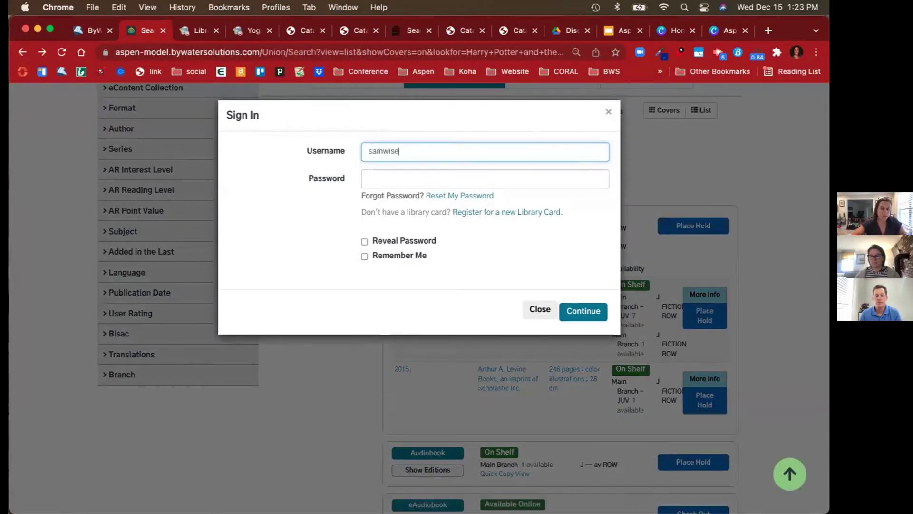
{"action": "key", "text": "Tab"}
{"action": "type", "text": "******"}
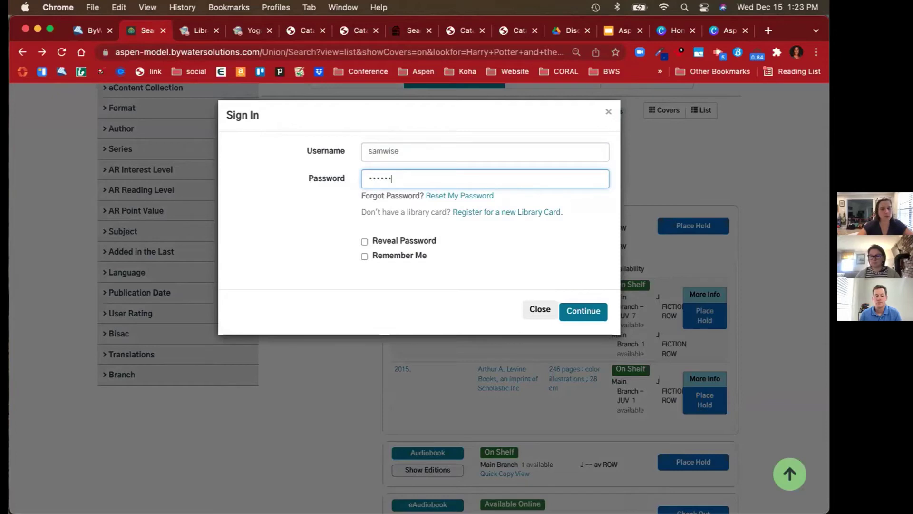
{"action": "left_click", "coordinate": [577, 312]}
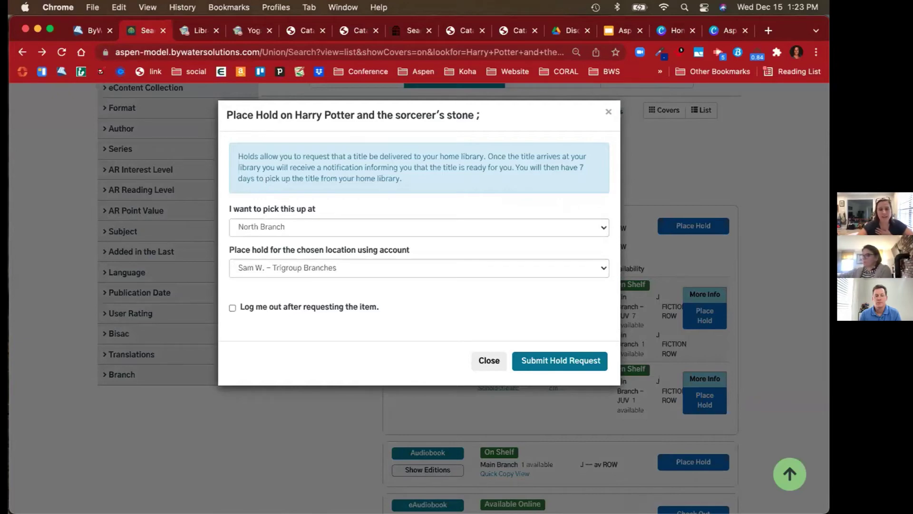
Choose North Branch as the pickup location, submit the hold request, and close the confirmation
{"action": "left_click", "coordinate": [419, 227]}
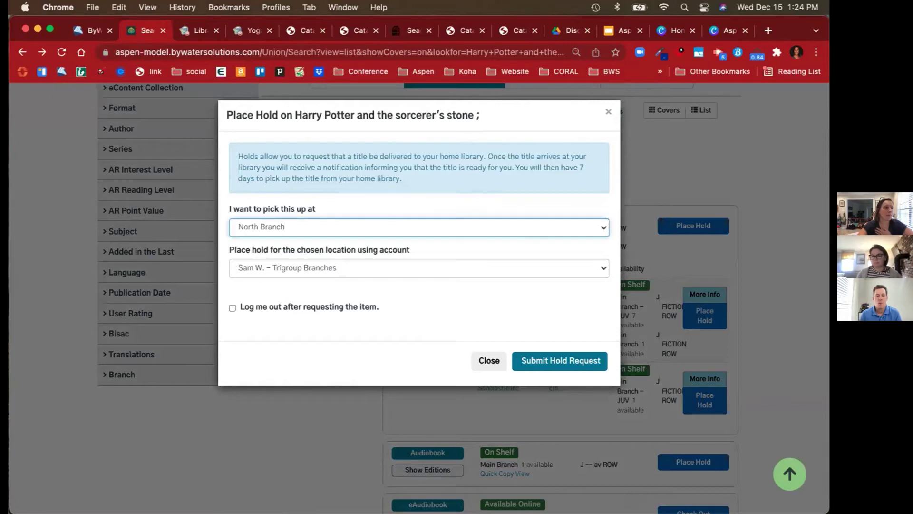
{"action": "left_click", "coordinate": [316, 228]}
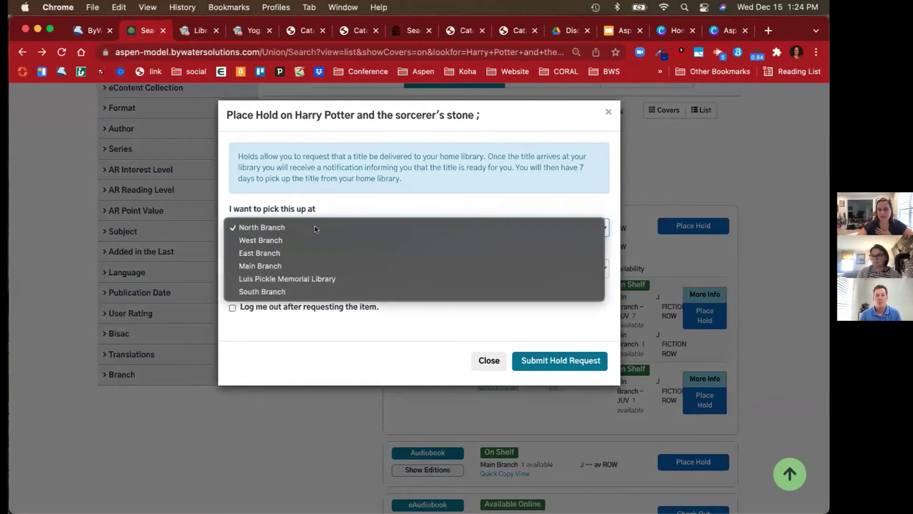
{"action": "left_click", "coordinate": [316, 229]}
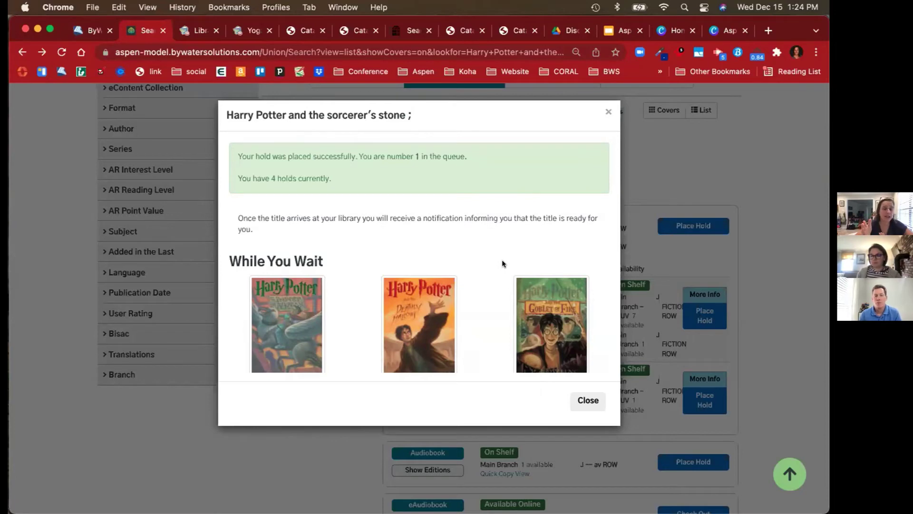
{"action": "left_click", "coordinate": [609, 112]}
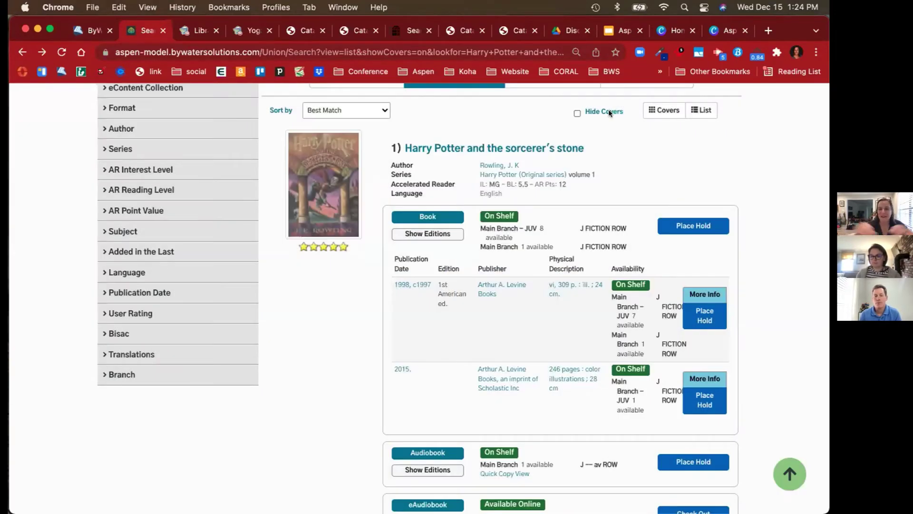
Open the full record for Harry Potter and the sorcerer's stone and examine its ratings, description, series titles and similar titles
{"action": "left_click", "coordinate": [477, 147]}
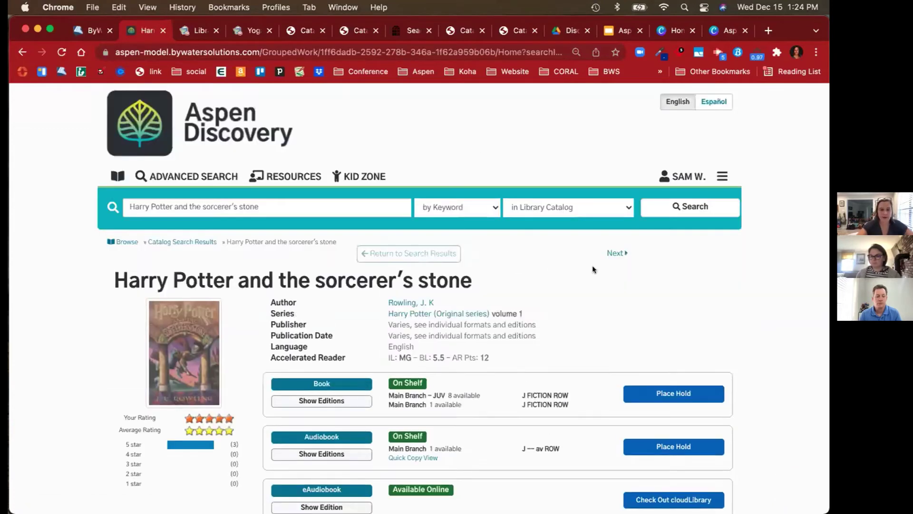
{"action": "scroll", "coordinate": [592, 269], "scroll_direction": "down", "scroll_amount": 5}
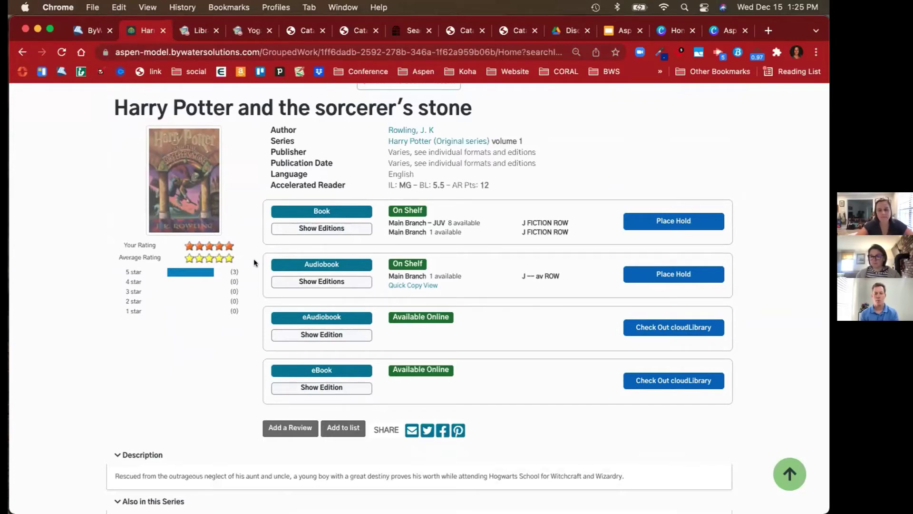
{"action": "scroll", "coordinate": [255, 263], "scroll_direction": "down", "scroll_amount": 5}
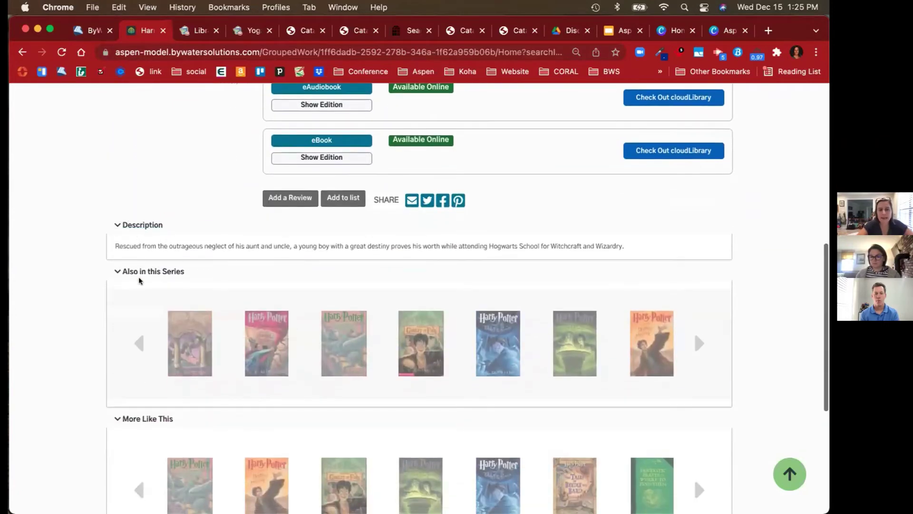
{"action": "scroll", "coordinate": [140, 281], "scroll_direction": "down", "scroll_amount": 1}
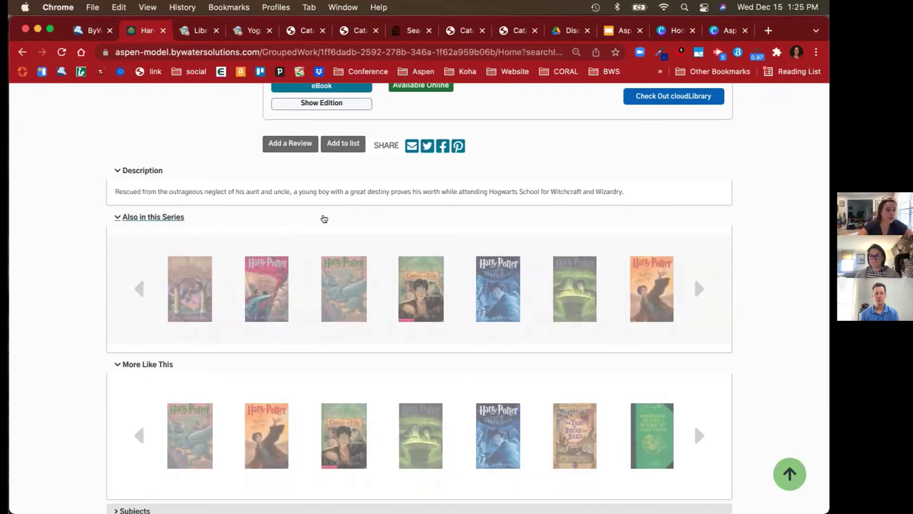
Review the record's Also in this Series and More Like This titles, and expand Subjects to look through the subject headings
{"action": "scroll", "coordinate": [324, 219], "scroll_direction": "down", "scroll_amount": 2}
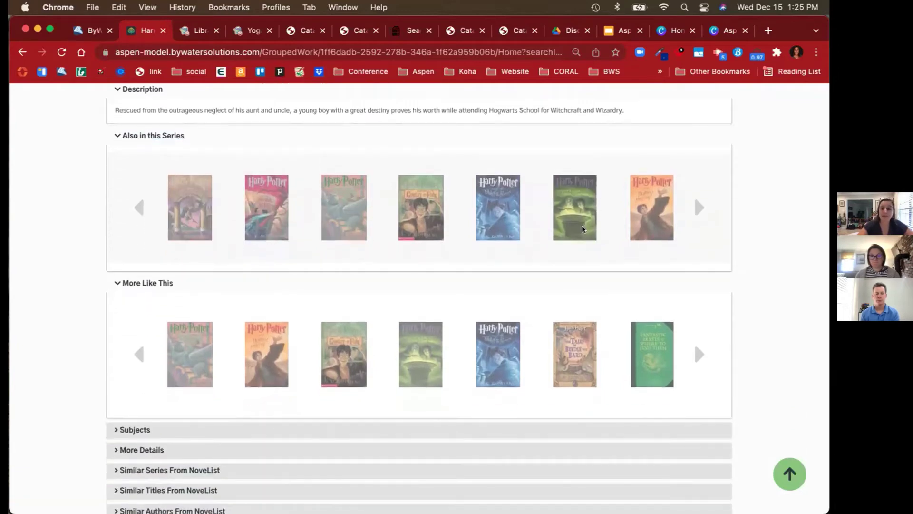
{"action": "scroll", "coordinate": [218, 292], "scroll_direction": "down", "scroll_amount": 2}
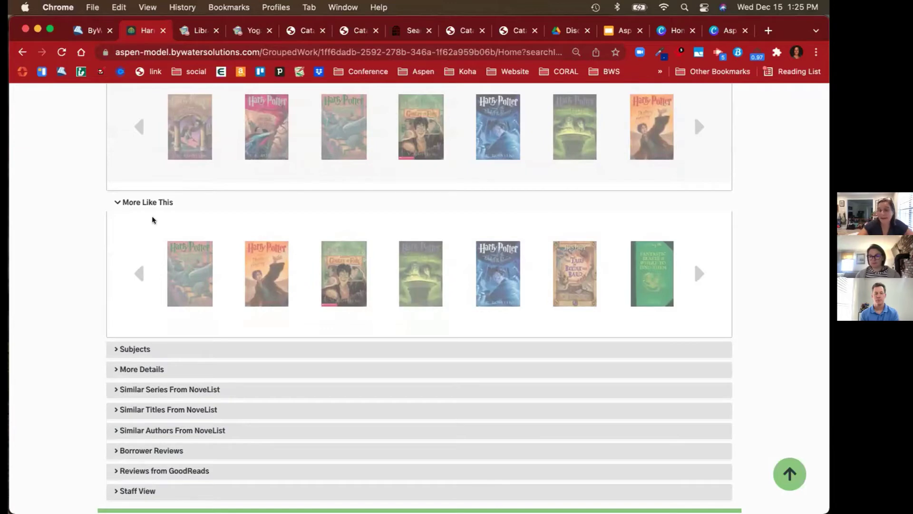
{"action": "scroll", "coordinate": [153, 299], "scroll_direction": "down", "scroll_amount": 1}
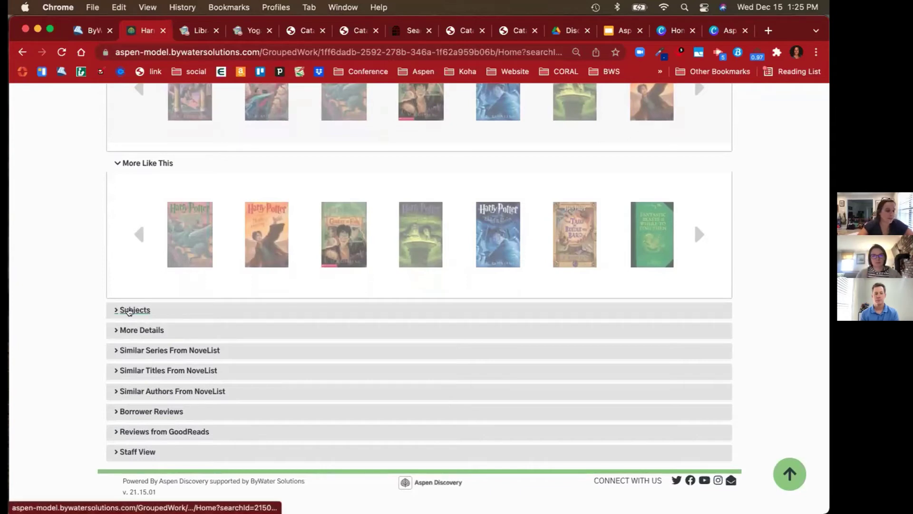
{"action": "left_click", "coordinate": [129, 312]}
{"action": "scroll", "coordinate": [269, 410], "scroll_direction": "down", "scroll_amount": 3}
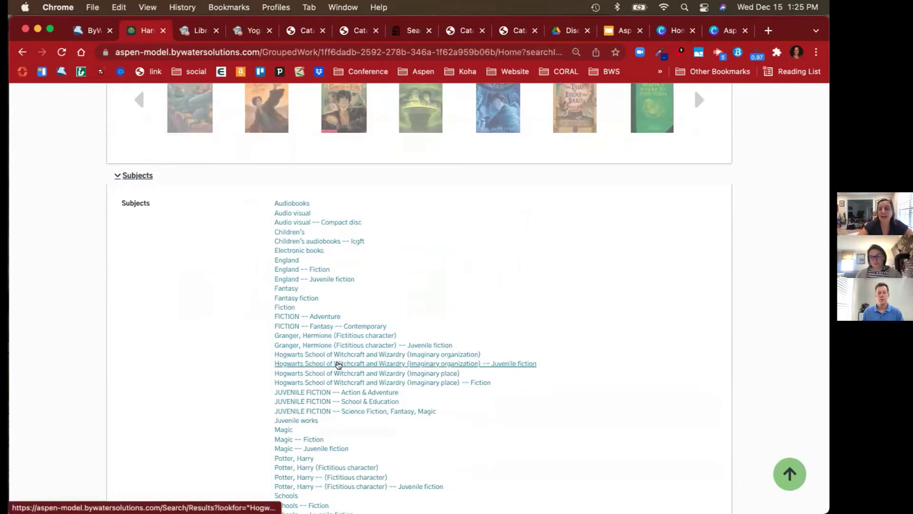
{"action": "scroll", "coordinate": [160, 373], "scroll_direction": "down", "scroll_amount": 10}
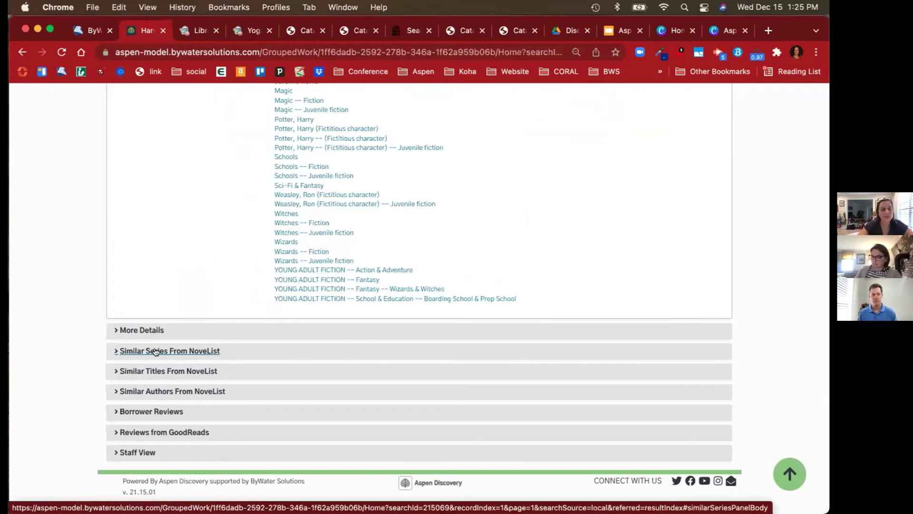
Expand the Similar Series, Similar Titles and Similar Authors From NoveList sections and look through their recommendations
{"action": "left_click", "coordinate": [156, 352]}
{"action": "scroll", "coordinate": [156, 352], "scroll_direction": "down", "scroll_amount": 5}
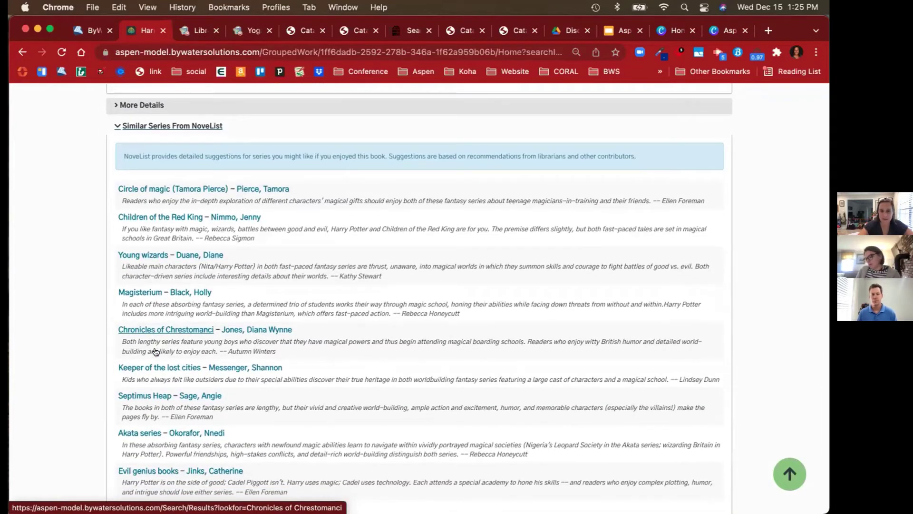
{"action": "scroll", "coordinate": [157, 351], "scroll_direction": "down", "scroll_amount": 8}
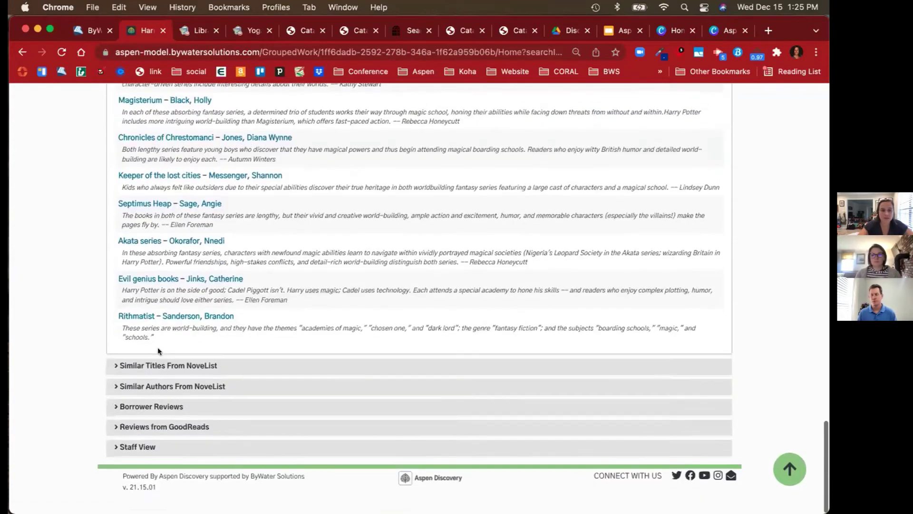
{"action": "left_click", "coordinate": [153, 366]}
{"action": "scroll", "coordinate": [154, 369], "scroll_direction": "down", "scroll_amount": 15}
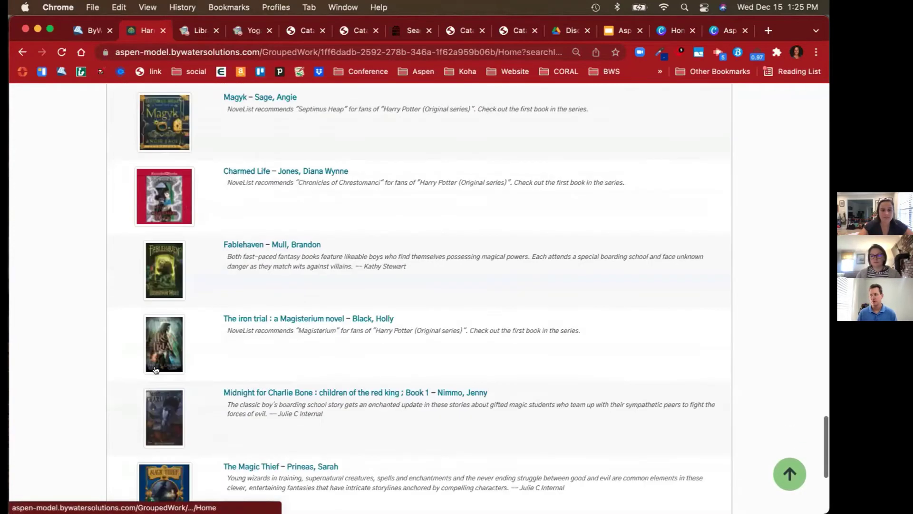
{"action": "scroll", "coordinate": [157, 369], "scroll_direction": "down", "scroll_amount": 10}
{"action": "left_click", "coordinate": [148, 385]}
{"action": "scroll", "coordinate": [150, 383], "scroll_direction": "down", "scroll_amount": 8}
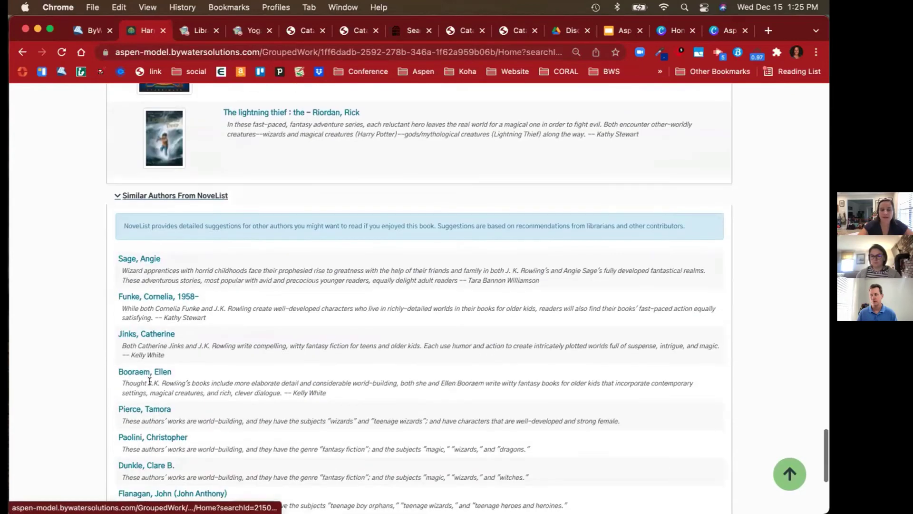
{"action": "scroll", "coordinate": [149, 381], "scroll_direction": "down", "scroll_amount": 10}
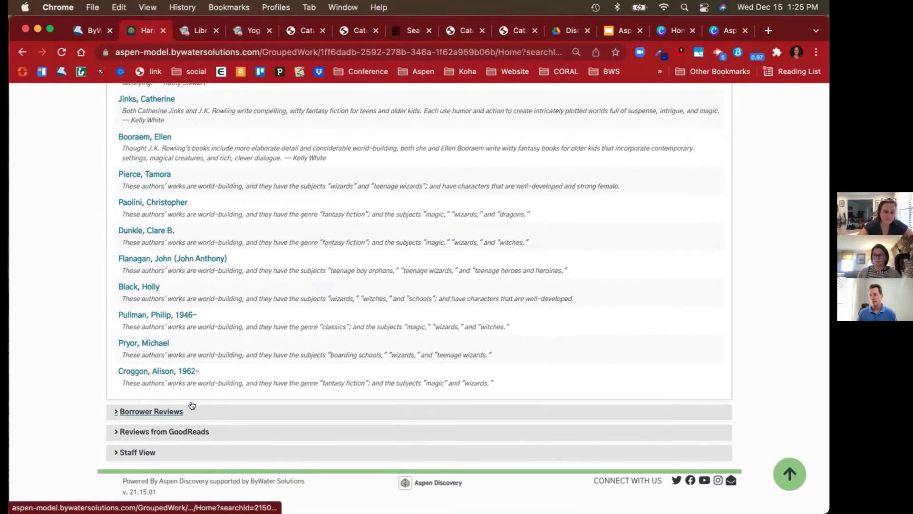
Expand the record's Staff View, examine its grouping and Solr details, and highlight the book cover's Image Source entry
{"action": "left_click", "coordinate": [136, 451]}
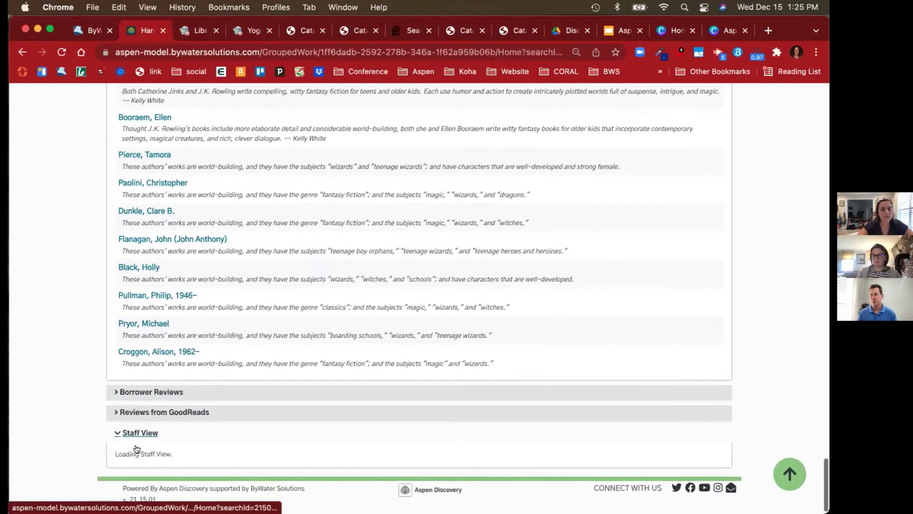
{"action": "scroll", "coordinate": [137, 447], "scroll_direction": "down", "scroll_amount": 12}
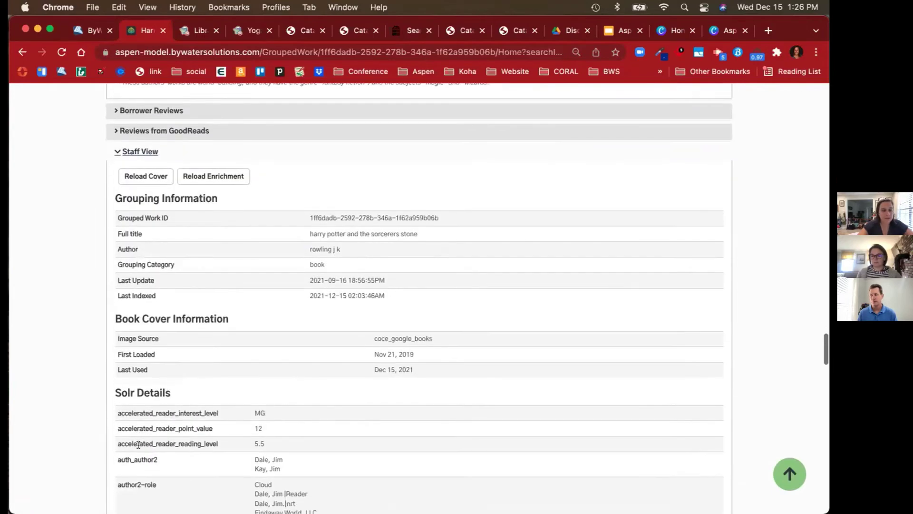
{"action": "scroll", "coordinate": [152, 423], "scroll_direction": "down", "scroll_amount": 6}
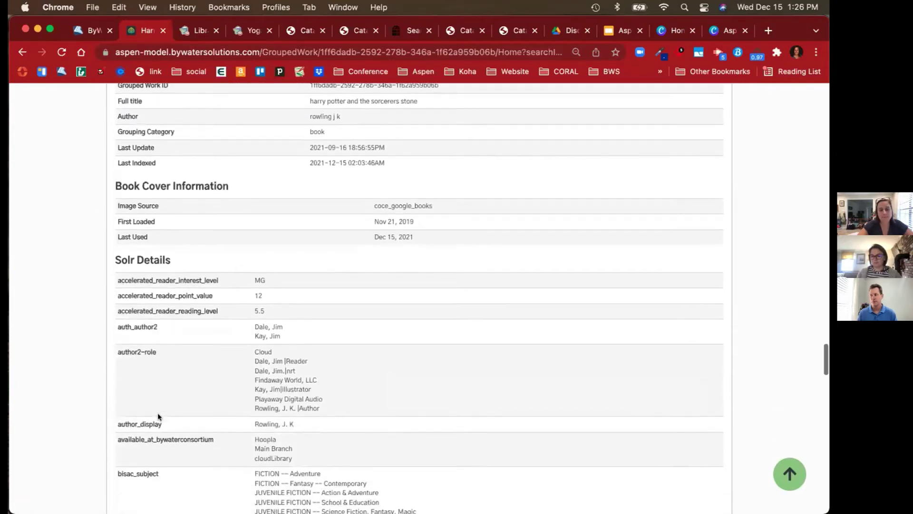
{"action": "scroll", "coordinate": [158, 416], "scroll_direction": "down", "scroll_amount": 8}
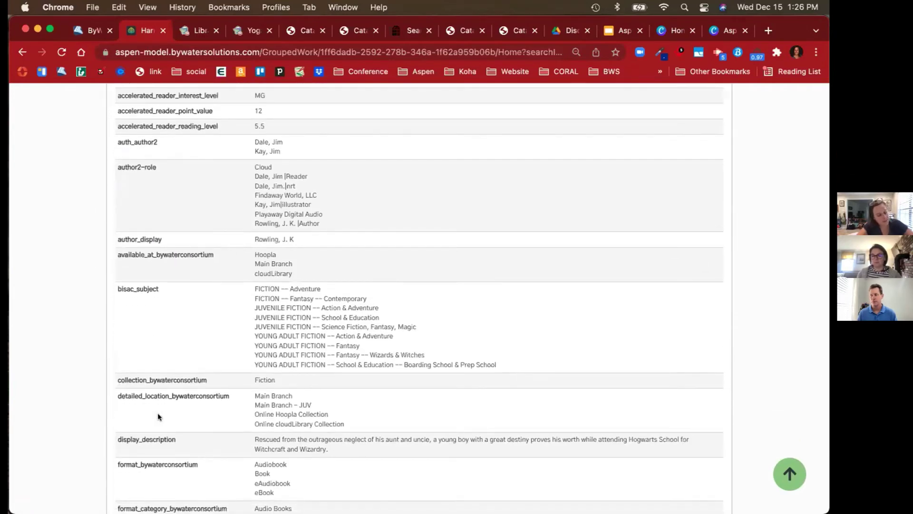
{"action": "scroll", "coordinate": [158, 417], "scroll_direction": "up", "scroll_amount": 4}
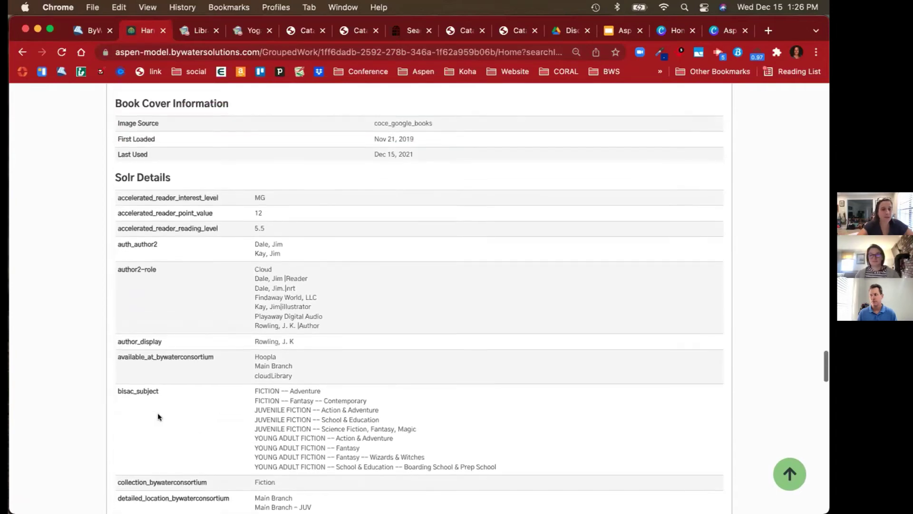
{"action": "scroll", "coordinate": [159, 417], "scroll_direction": "up", "scroll_amount": 8}
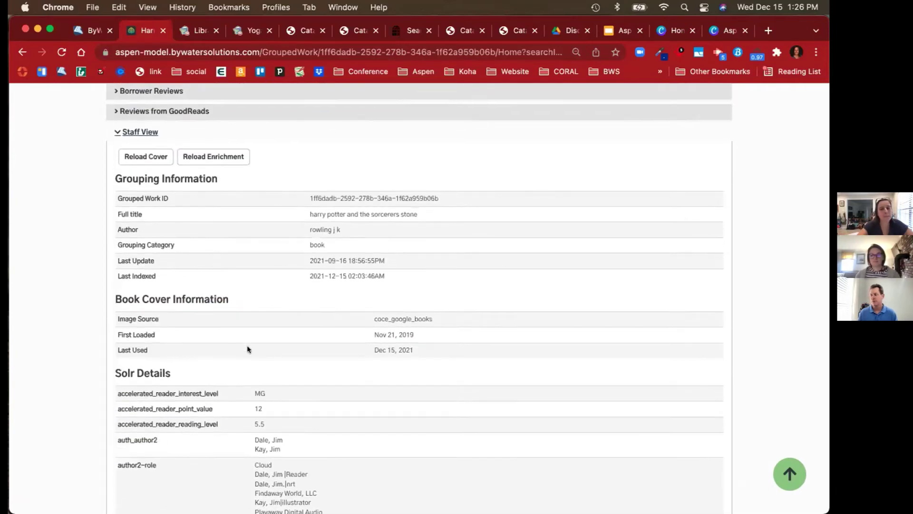
{"action": "left_click_drag", "start_coordinate": [112, 320], "coordinate": [163, 322]}
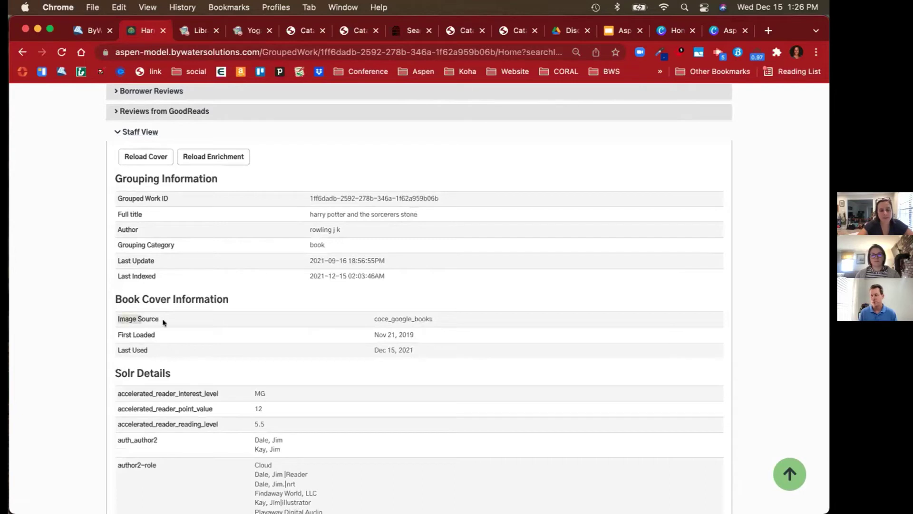
{"action": "left_click_drag", "start_coordinate": [300, 319], "coordinate": [434, 319]}
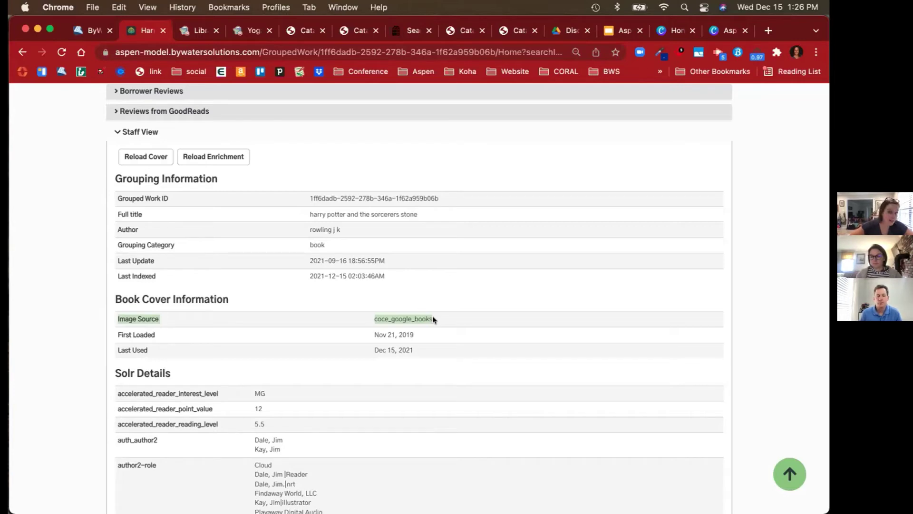
Open the author page for J. K. Rowling from the record and examine the Wikipedia biography and similar authors
{"action": "scroll", "coordinate": [432, 318], "scroll_direction": "up", "scroll_amount": 15}
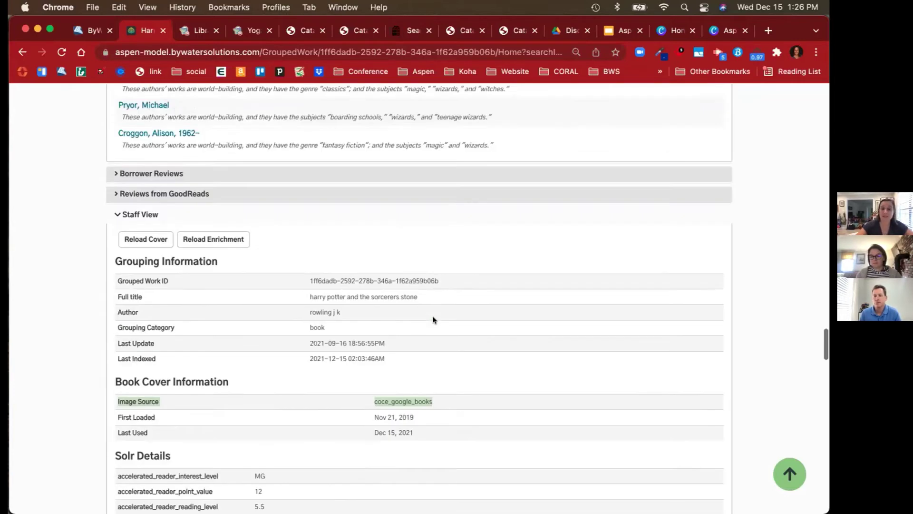
{"action": "scroll", "coordinate": [432, 317], "scroll_direction": "up", "scroll_amount": 20}
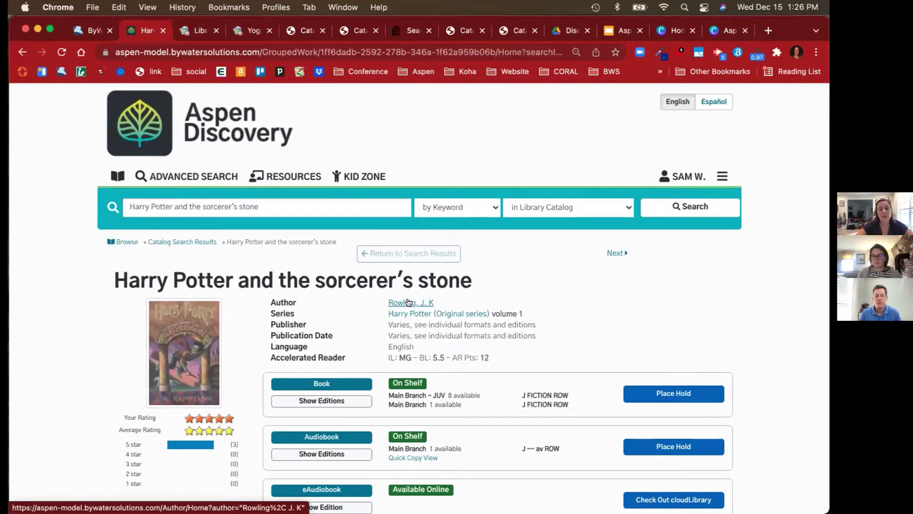
{"action": "left_click", "coordinate": [409, 302]}
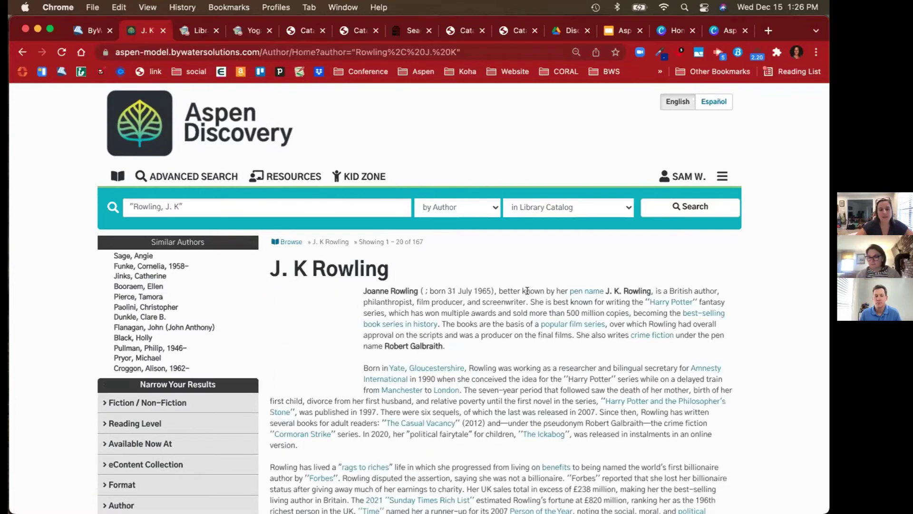
{"action": "scroll", "coordinate": [527, 291], "scroll_direction": "down", "scroll_amount": 5}
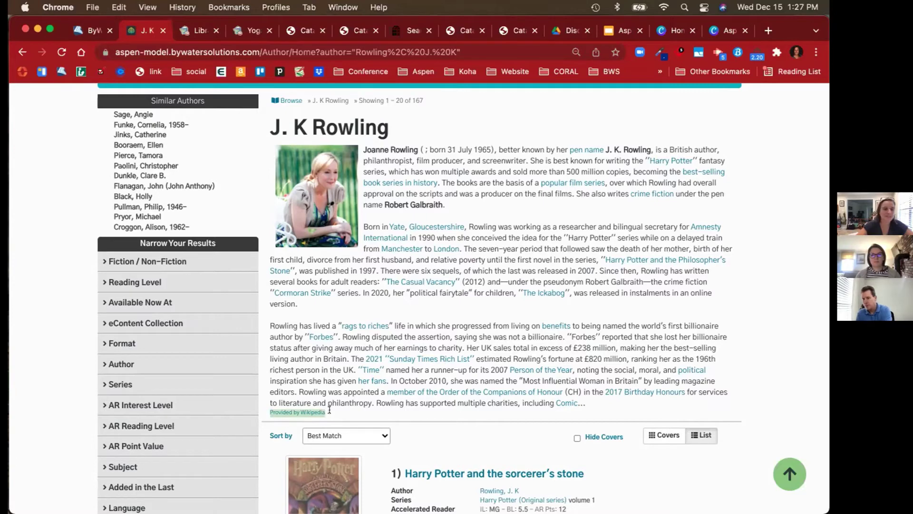
{"action": "mouse_move", "coordinate": [141, 146]}
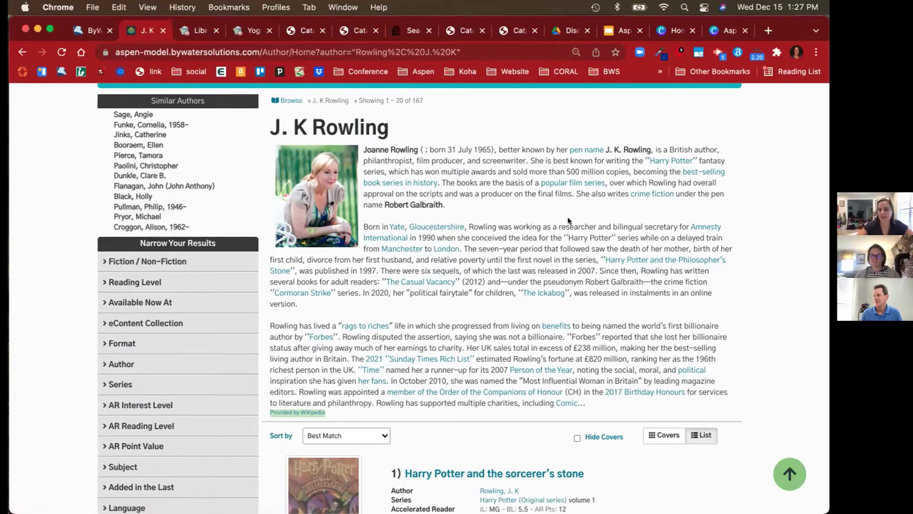
View the patron's account options and the site menu, open My Account, and examine the account summary
{"action": "scroll", "coordinate": [569, 220], "scroll_direction": "up", "scroll_amount": 2}
{"action": "scroll", "coordinate": [569, 221], "scroll_direction": "up", "scroll_amount": 3}
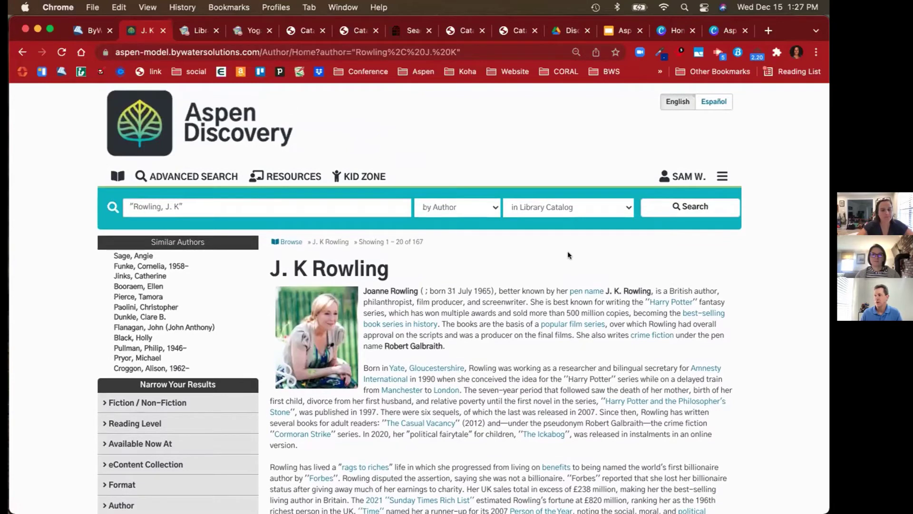
{"action": "left_click", "coordinate": [681, 176]}
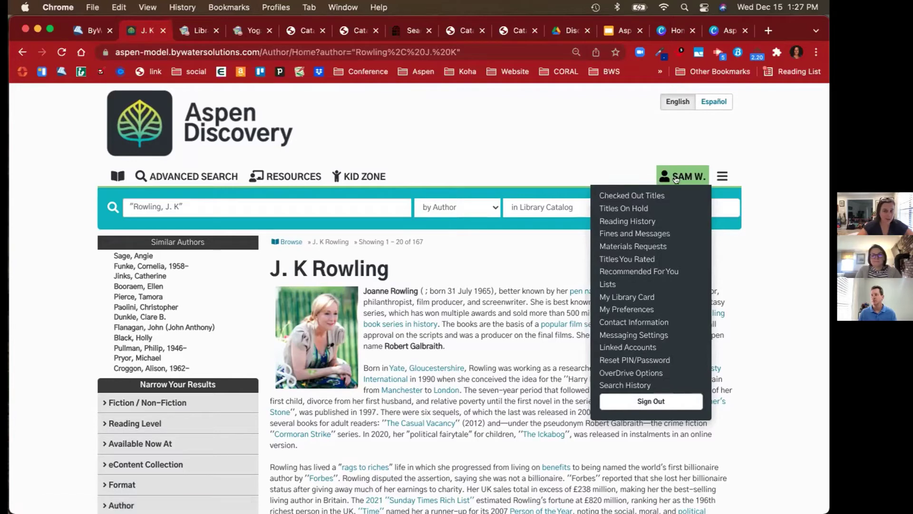
{"action": "left_click", "coordinate": [723, 176]}
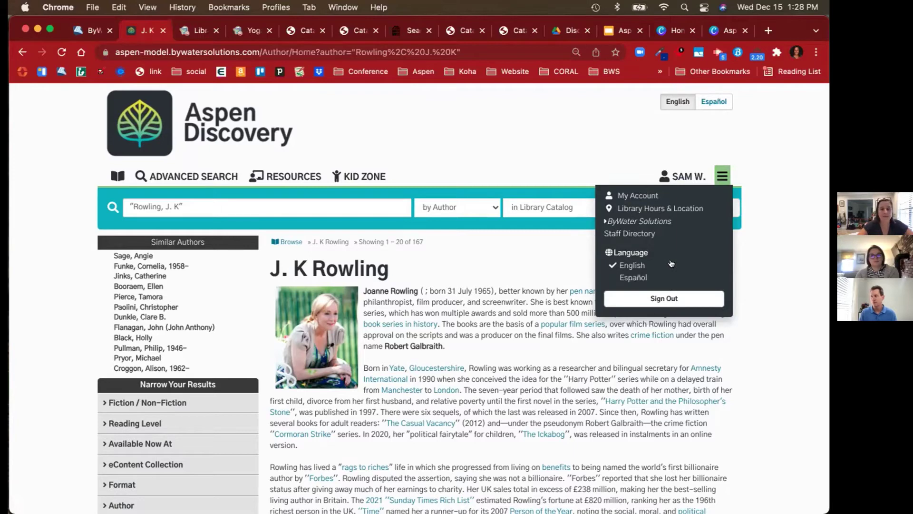
{"action": "left_click", "coordinate": [650, 195]}
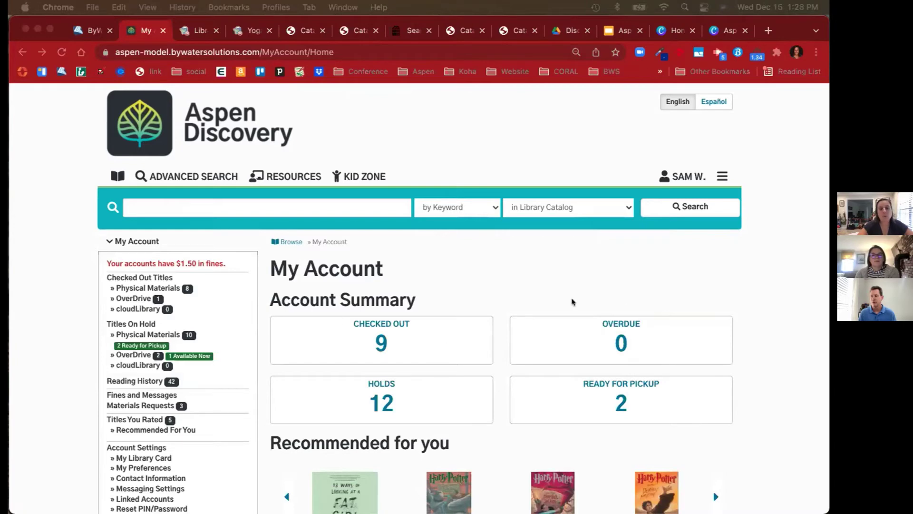
{"action": "scroll", "coordinate": [774, 288], "scroll_direction": "down", "scroll_amount": 3}
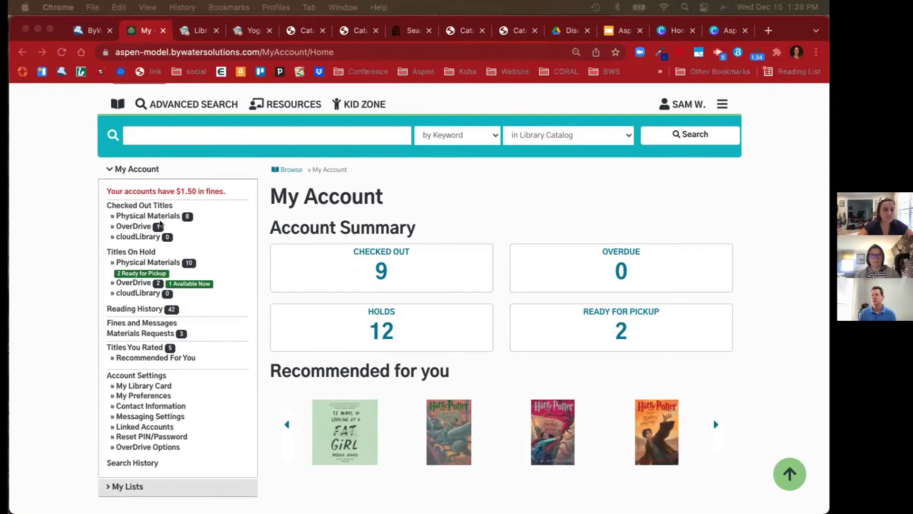
Open Checked Out Titles, show only the OverDrive checkouts, and examine the Read Online option for Black Cat (2019-2020)
{"action": "left_click", "coordinate": [136, 206]}
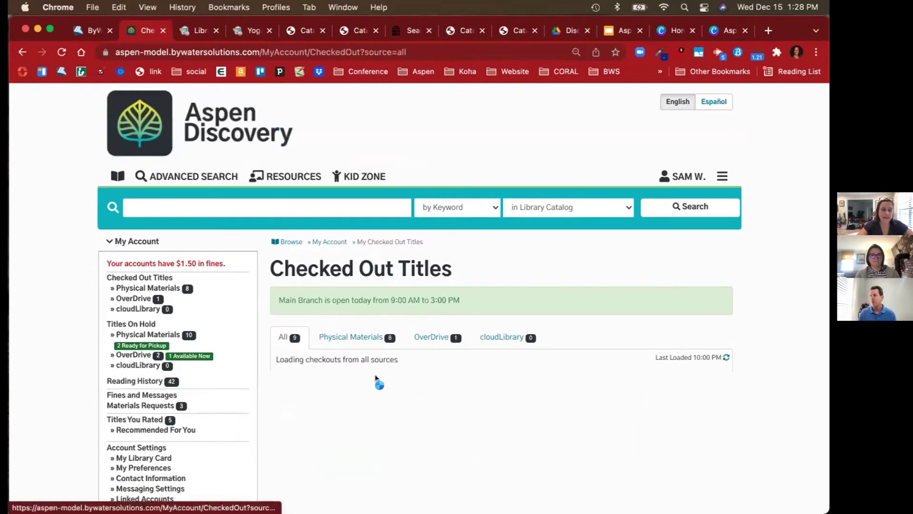
{"action": "scroll", "coordinate": [375, 377], "scroll_direction": "down", "scroll_amount": 3}
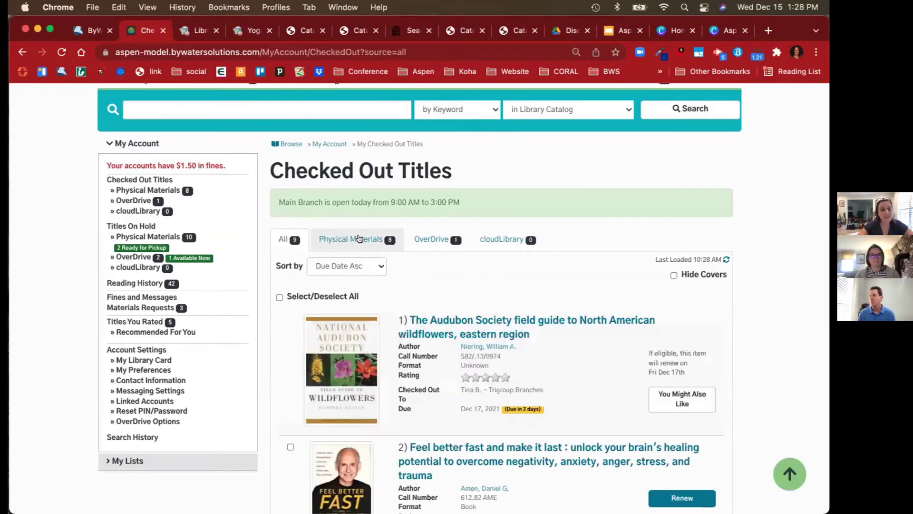
{"action": "left_click", "coordinate": [431, 239]}
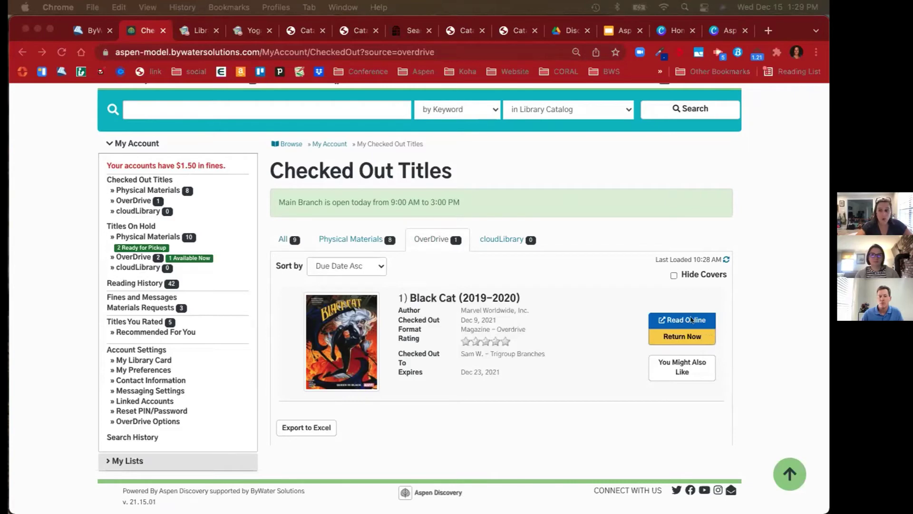
{"action": "left_click", "coordinate": [671, 321]}
{"action": "left_click", "coordinate": [671, 320]}
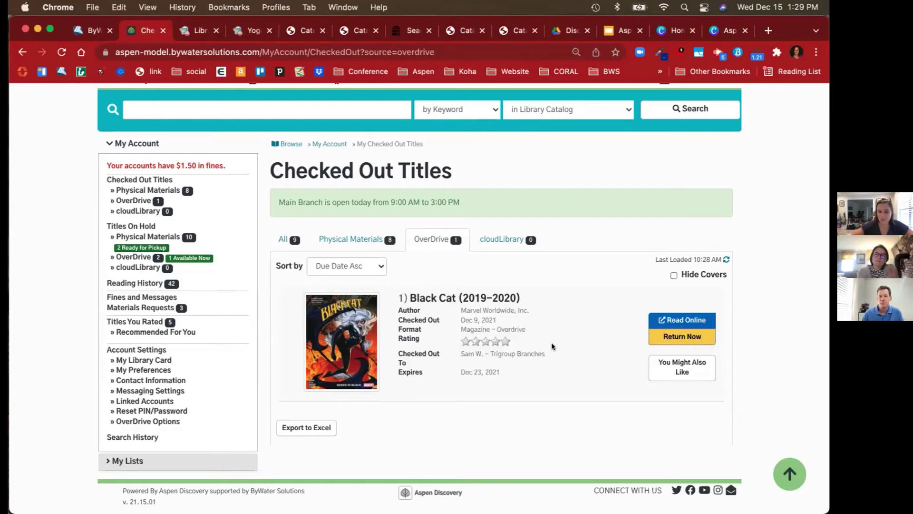
Open Titles On Hold and look through the holds ready for pickup
{"action": "left_click", "coordinate": [146, 226]}
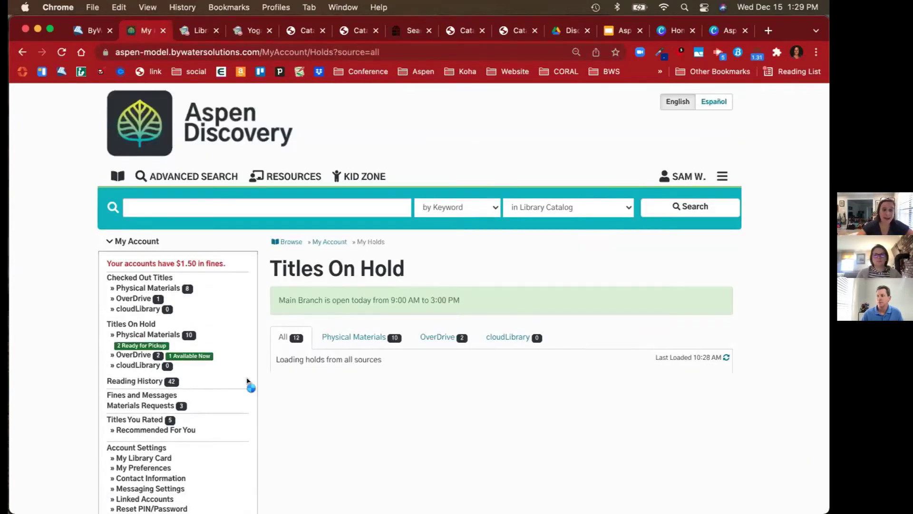
{"action": "scroll", "coordinate": [464, 408], "scroll_direction": "down", "scroll_amount": 5}
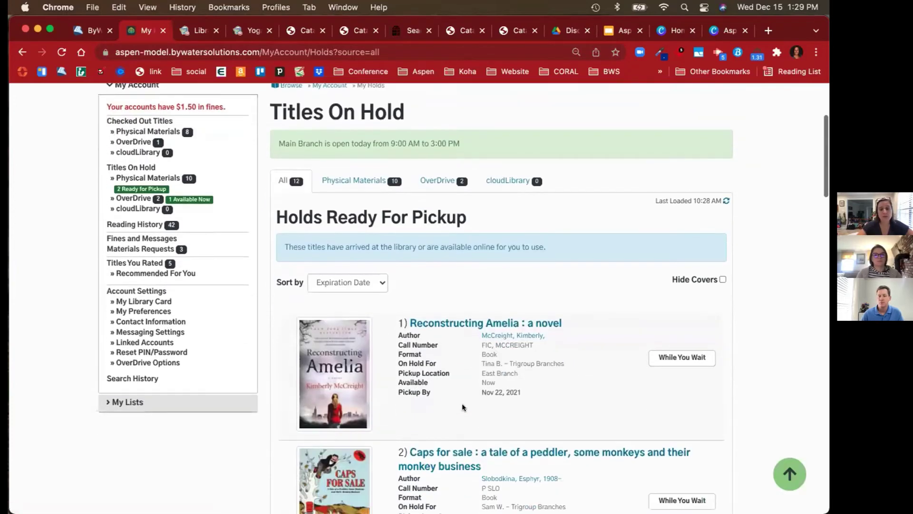
{"action": "scroll", "coordinate": [452, 383], "scroll_direction": "down", "scroll_amount": 2}
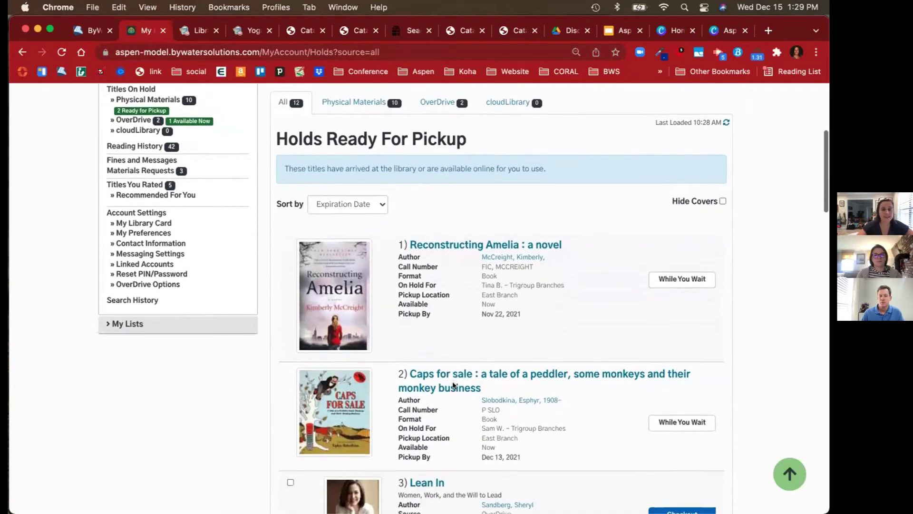
View the While You Wait suggestions for Reconstructing Amelia and look over the other holds ready for pickup
{"action": "left_click", "coordinate": [687, 239]}
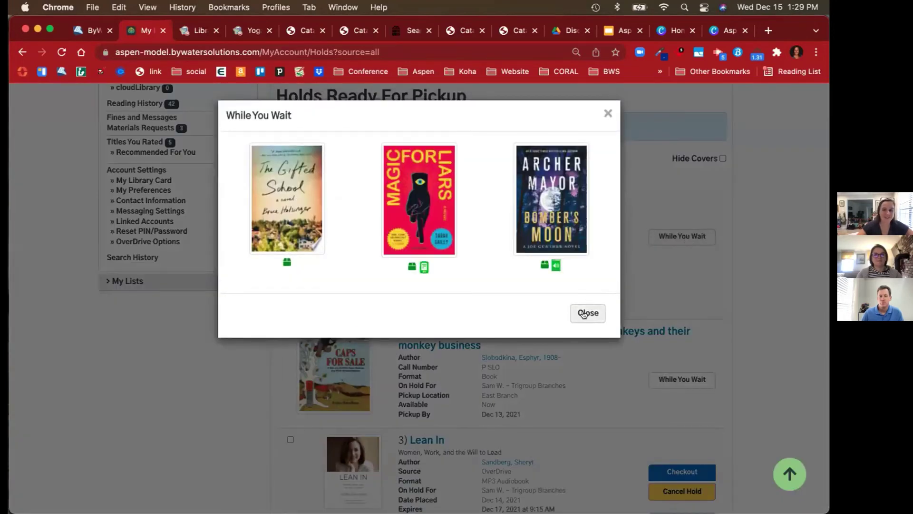
{"action": "left_click", "coordinate": [584, 313]}
{"action": "scroll", "coordinate": [581, 312], "scroll_direction": "down", "scroll_amount": 5}
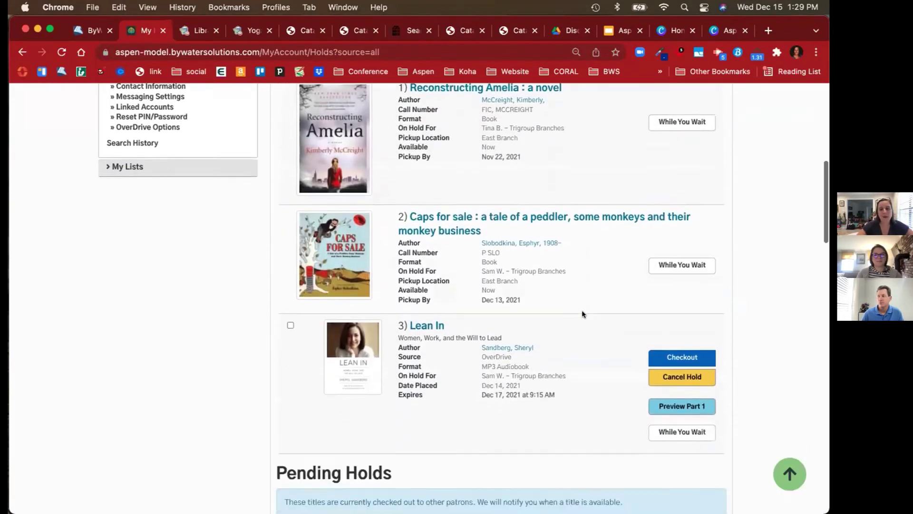
{"action": "scroll", "coordinate": [599, 290], "scroll_direction": "up", "scroll_amount": 2}
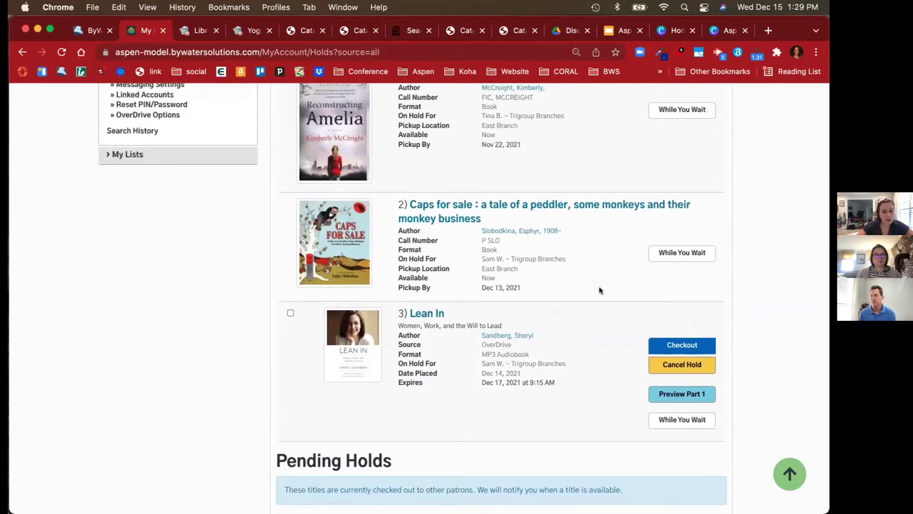
View the While You Wait suggestions for the pending Easy crochet dishcloths hold, open The Crochet Answer Book record, and return to the holds
{"action": "scroll", "coordinate": [600, 290], "scroll_direction": "down", "scroll_amount": 3}
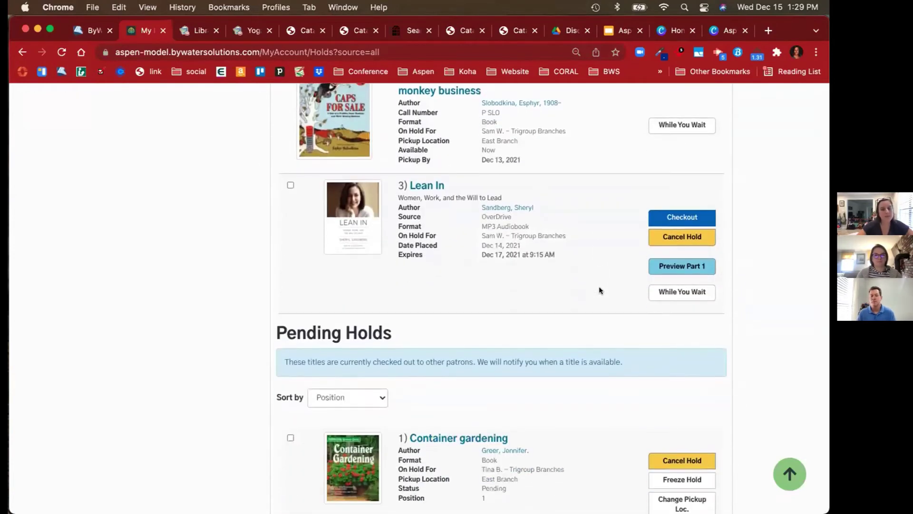
{"action": "scroll", "coordinate": [600, 290], "scroll_direction": "down", "scroll_amount": 5}
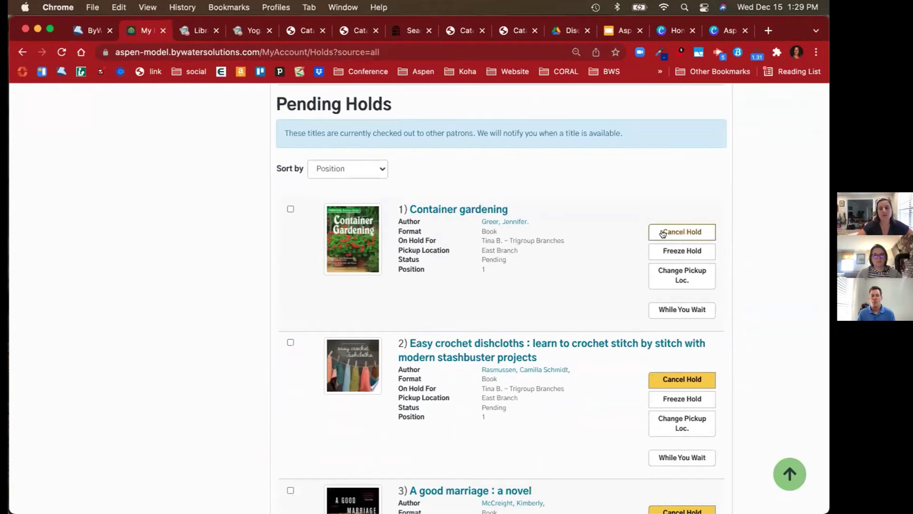
{"action": "scroll", "coordinate": [609, 280], "scroll_direction": "down", "scroll_amount": 1}
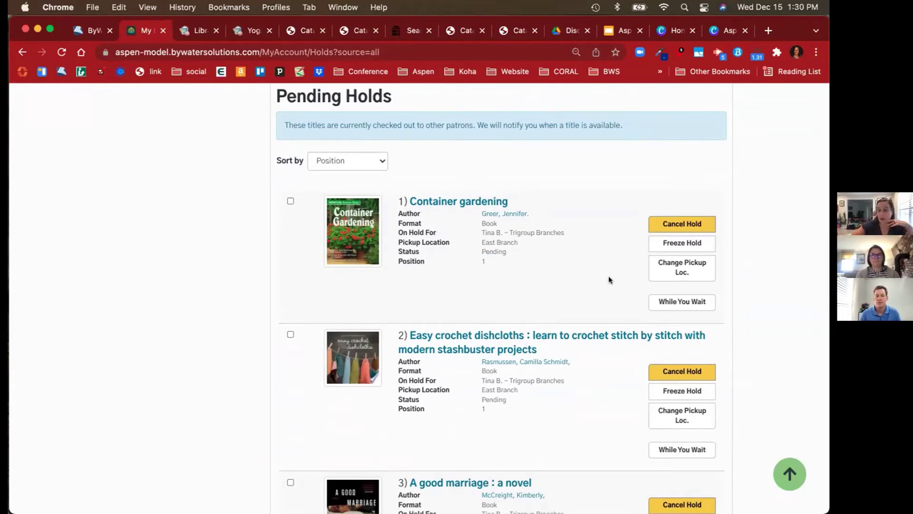
{"action": "scroll", "coordinate": [609, 279], "scroll_direction": "down", "scroll_amount": 3}
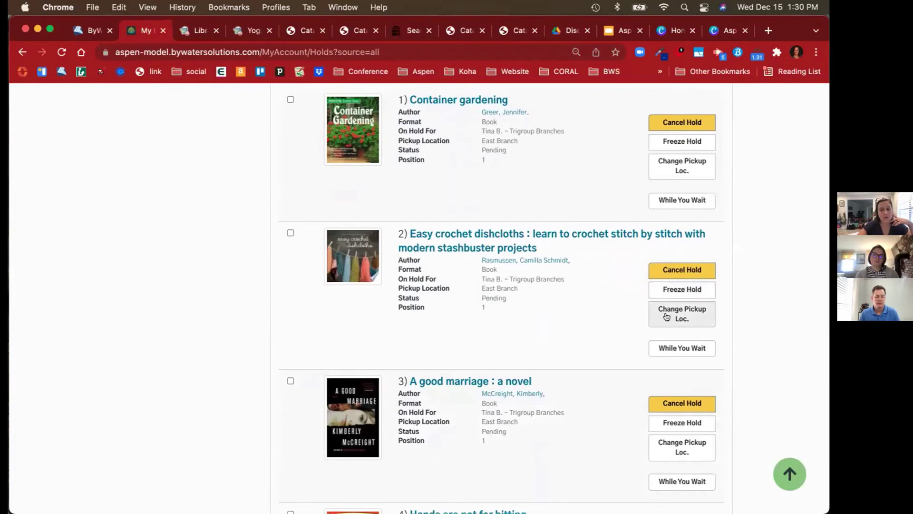
{"action": "left_click", "coordinate": [684, 348]}
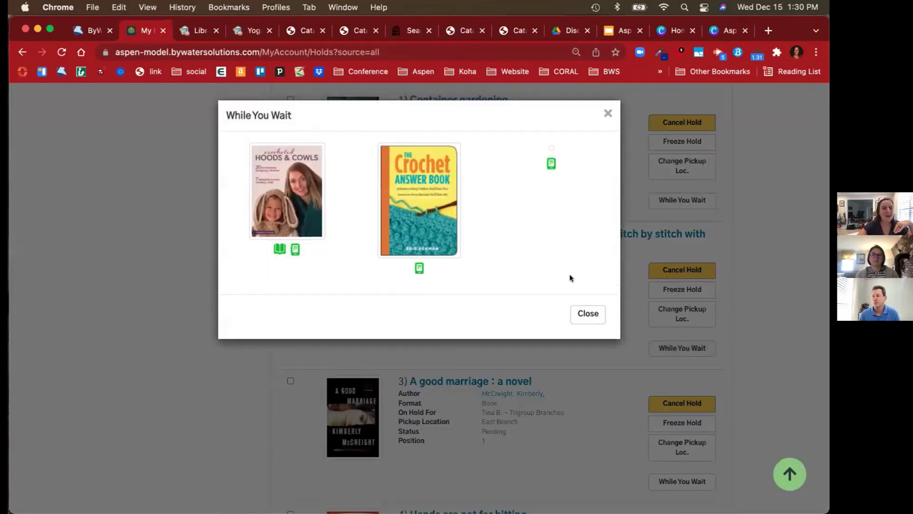
{"action": "left_click", "coordinate": [429, 214]}
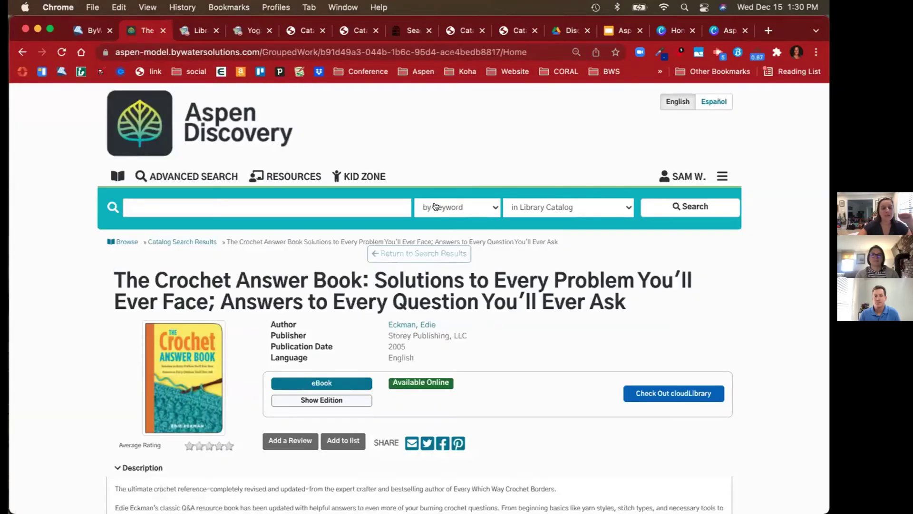
{"action": "left_click", "coordinate": [20, 52]}
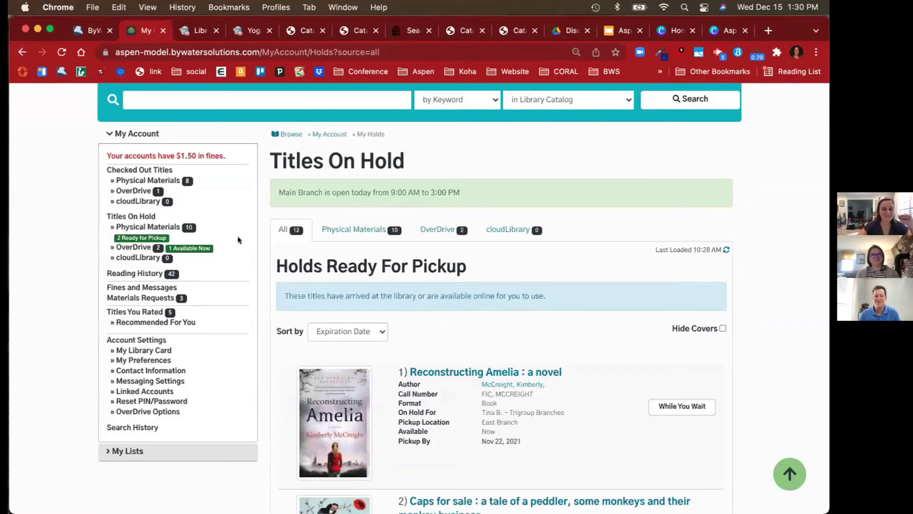
Look through all pending holds down to the bulk cancel, freeze, thaw and Excel export options
{"action": "scroll", "coordinate": [384, 341], "scroll_direction": "down", "scroll_amount": 20}
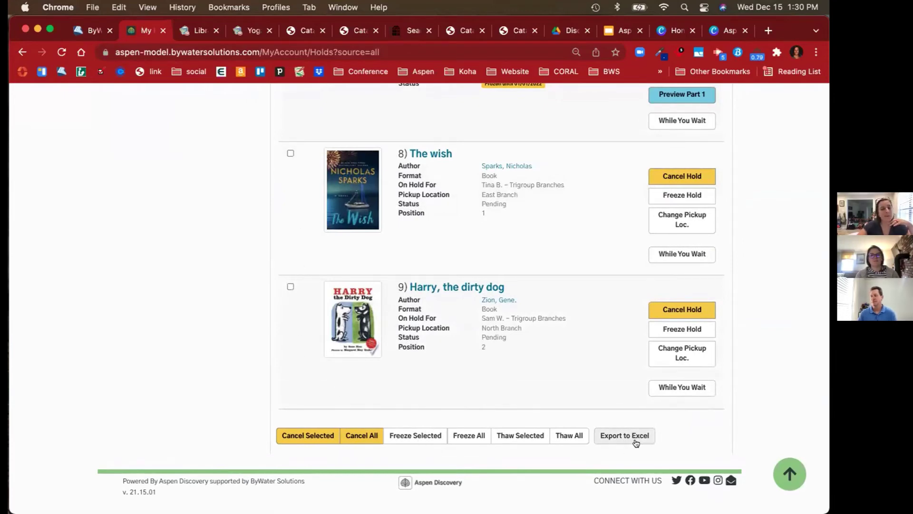
{"action": "scroll", "coordinate": [547, 401], "scroll_direction": "up", "scroll_amount": 15}
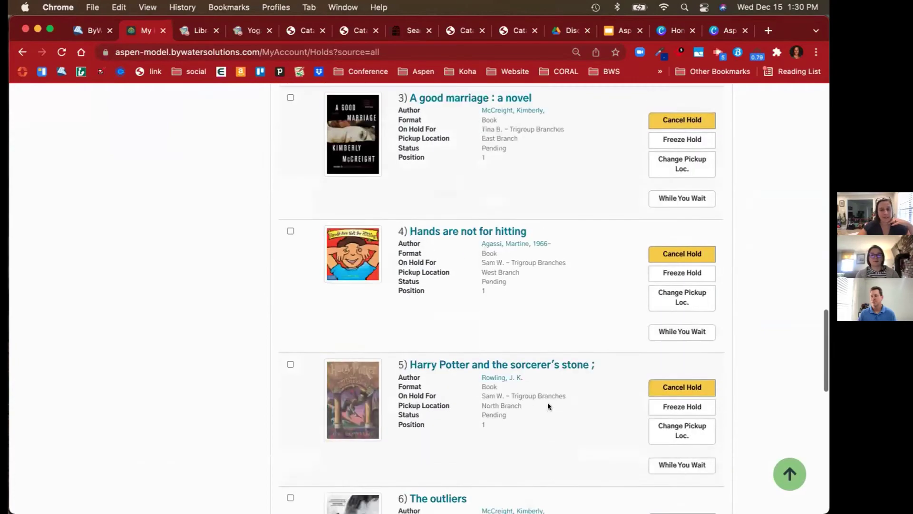
{"action": "scroll", "coordinate": [548, 405], "scroll_direction": "up", "scroll_amount": 20}
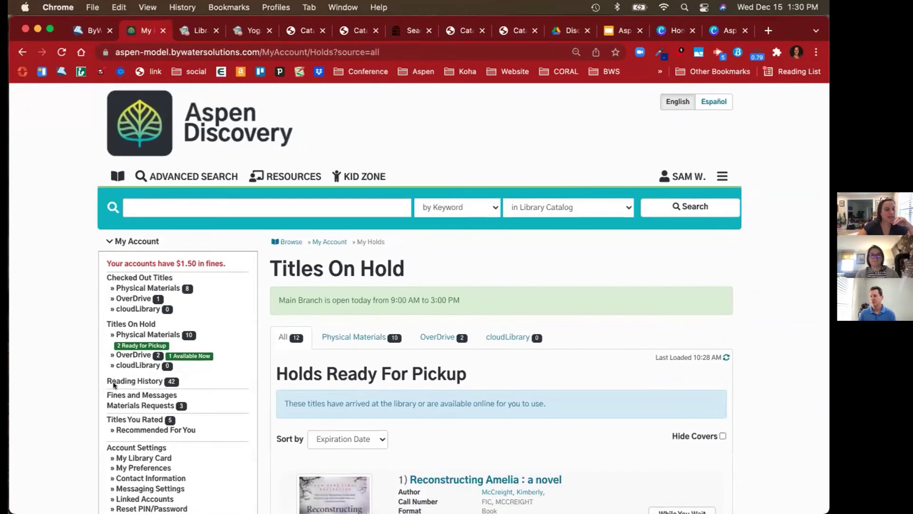
Open Reading History, stop recording it and accept deleting the entire history, and turn recording back on
{"action": "left_click", "coordinate": [118, 381]}
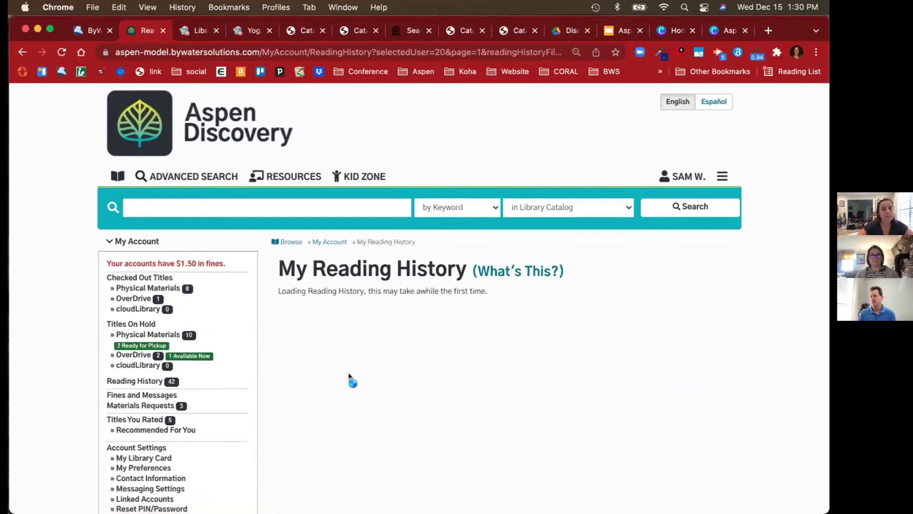
{"action": "scroll", "coordinate": [461, 365], "scroll_direction": "down", "scroll_amount": 4}
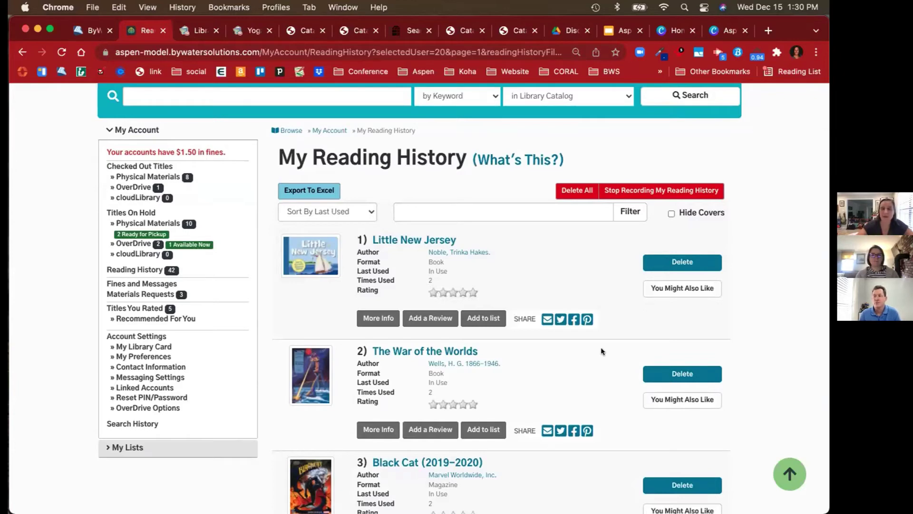
{"action": "left_click", "coordinate": [643, 190]}
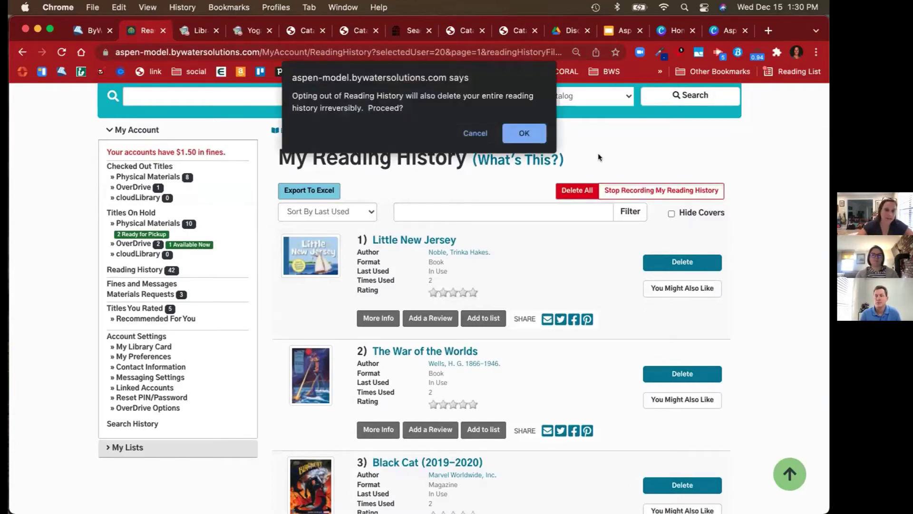
{"action": "left_click", "coordinate": [531, 126]}
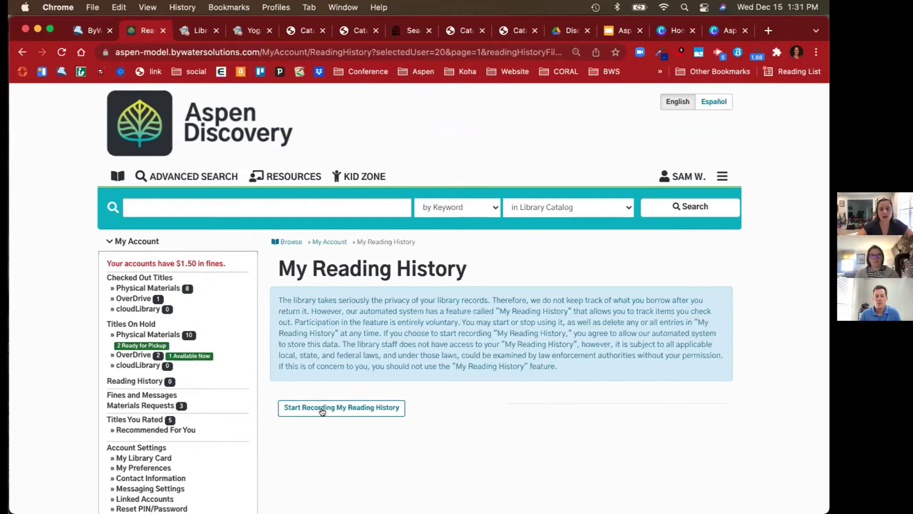
{"action": "left_click", "coordinate": [322, 412]}
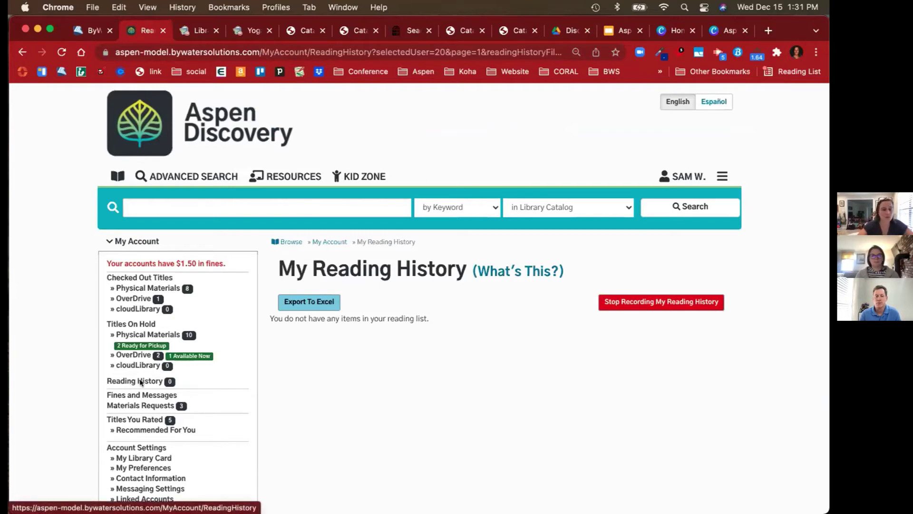
Open Fines and Messages, examine the fines and payment options, and briefly visit Materials Requests
{"action": "left_click", "coordinate": [137, 394]}
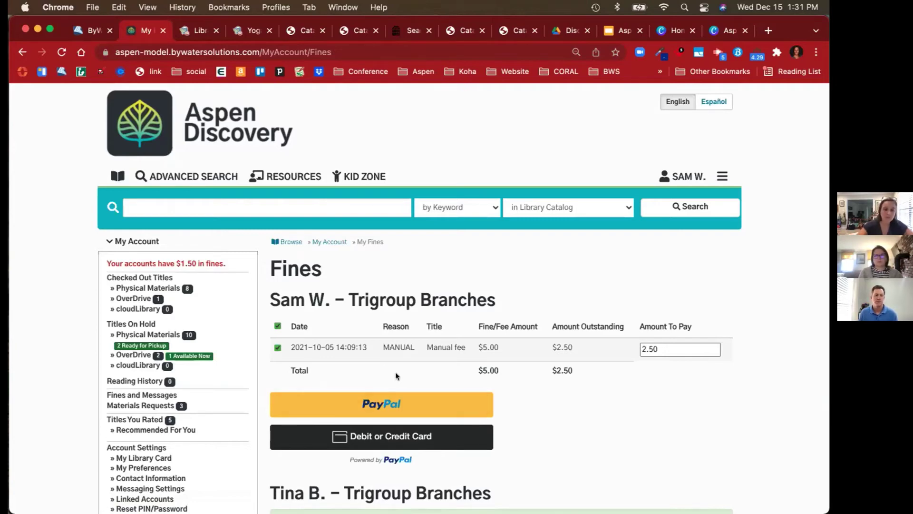
{"action": "scroll", "coordinate": [394, 367], "scroll_direction": "down", "scroll_amount": 3}
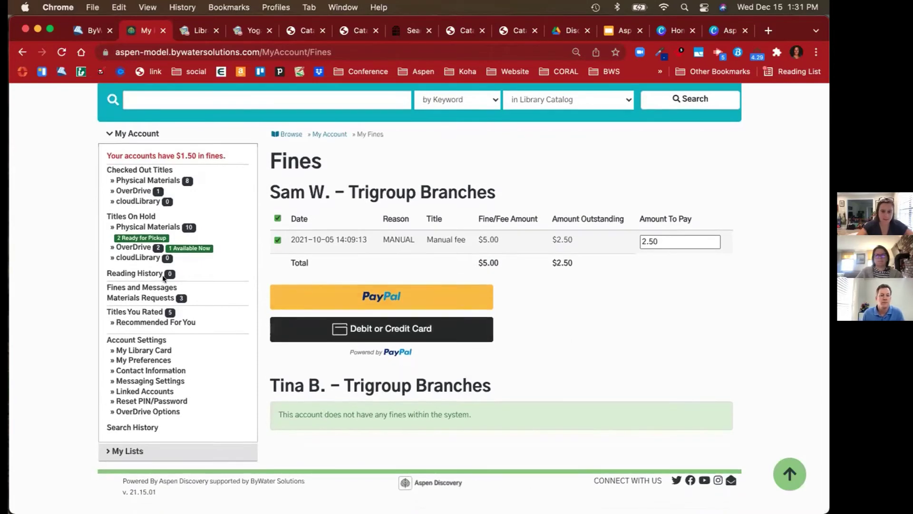
{"action": "left_click", "coordinate": [134, 300]}
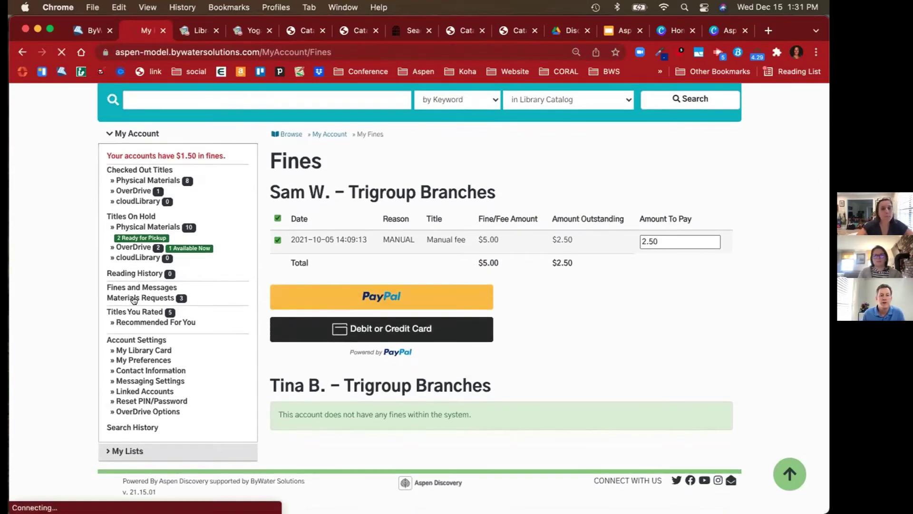
{"action": "left_click", "coordinate": [22, 53]}
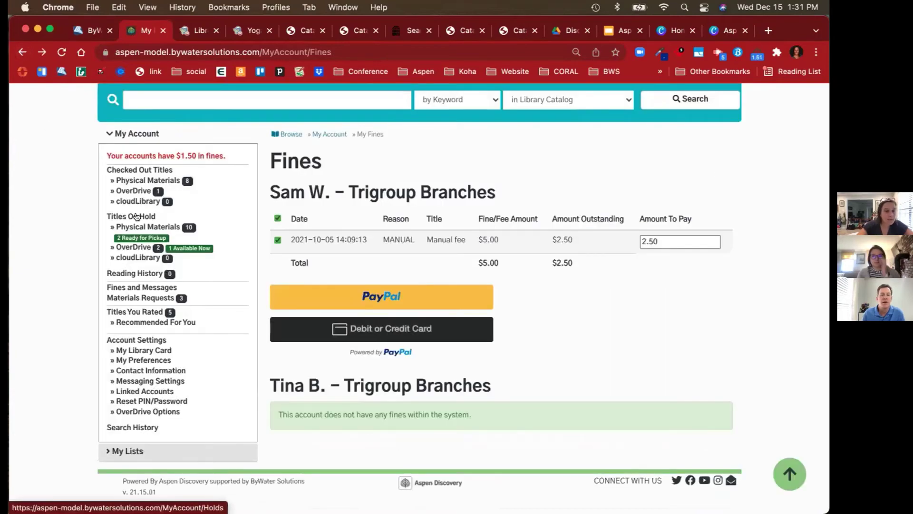
In Titles On Hold, freeze the pending hold on A good marriage with a thaw date of 01/08/2022
{"action": "scroll", "coordinate": [384, 310], "scroll_direction": "down", "scroll_amount": 10}
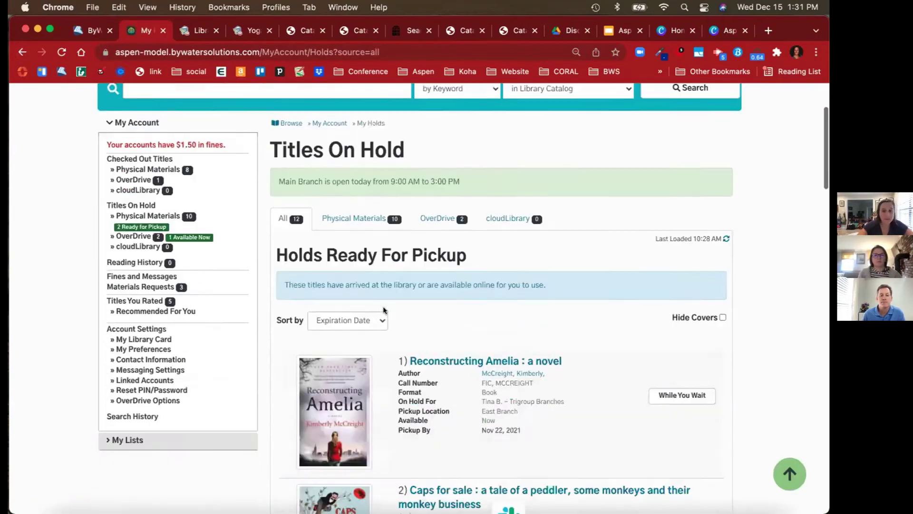
{"action": "scroll", "coordinate": [383, 310], "scroll_direction": "down", "scroll_amount": 5}
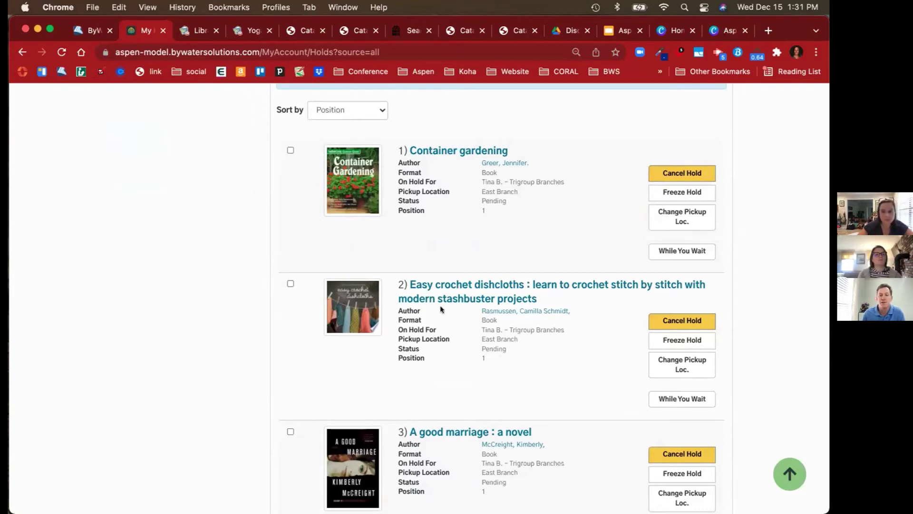
{"action": "scroll", "coordinate": [462, 325], "scroll_direction": "down", "scroll_amount": 1}
{"action": "scroll", "coordinate": [461, 325], "scroll_direction": "down", "scroll_amount": 5}
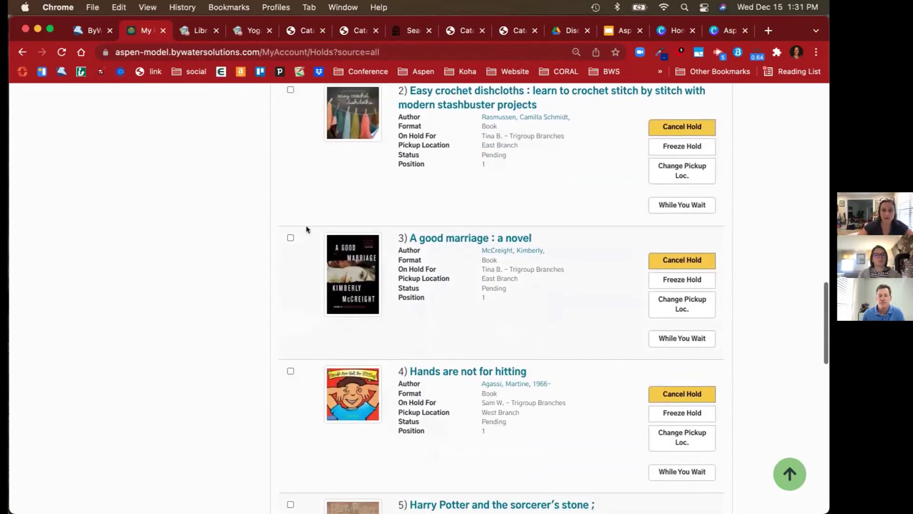
{"action": "left_click", "coordinate": [682, 279]}
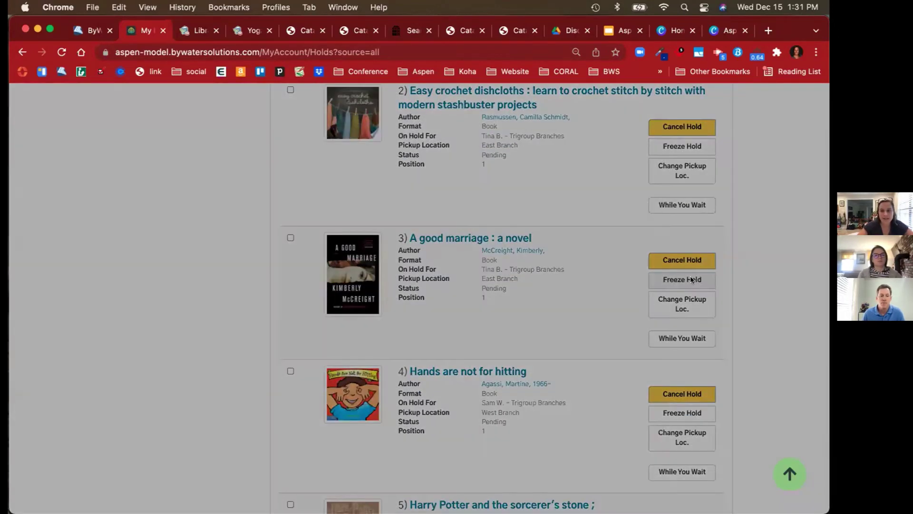
{"action": "left_click", "coordinate": [317, 165]}
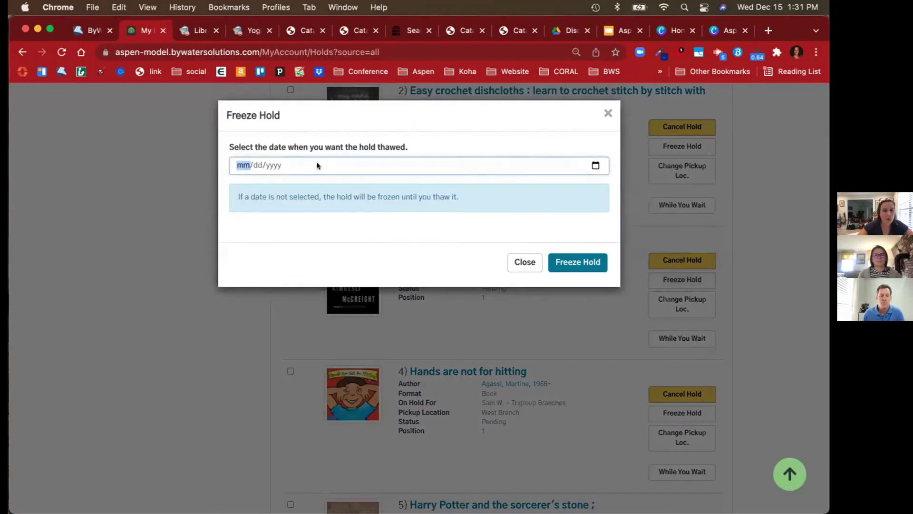
{"action": "left_click", "coordinate": [595, 165]}
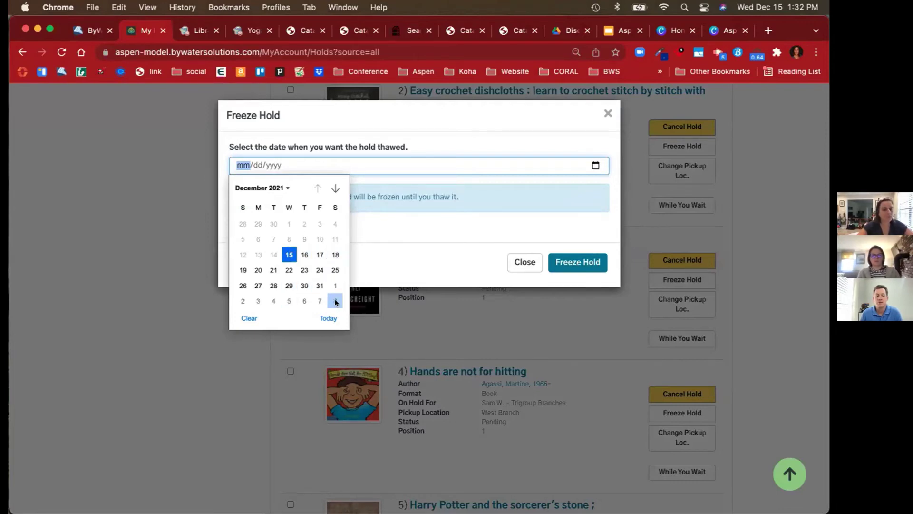
{"action": "left_click", "coordinate": [336, 301]}
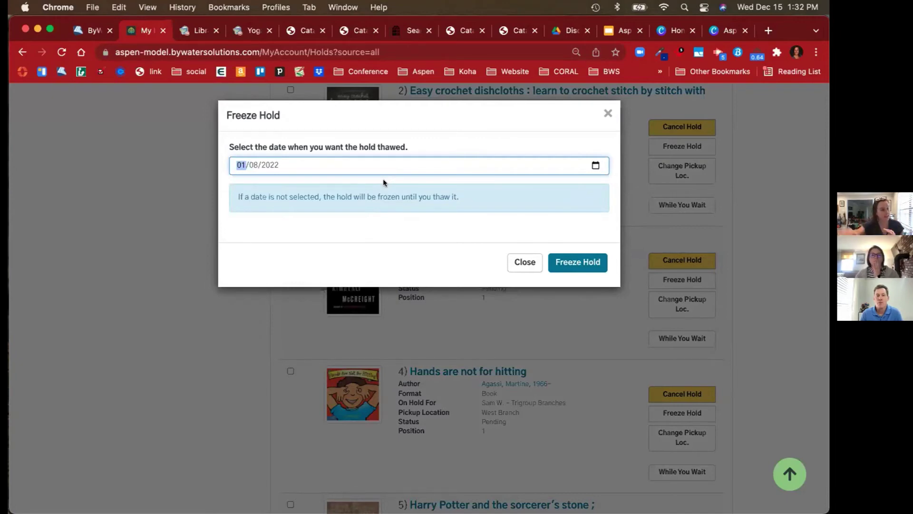
{"action": "left_click", "coordinate": [574, 265]}
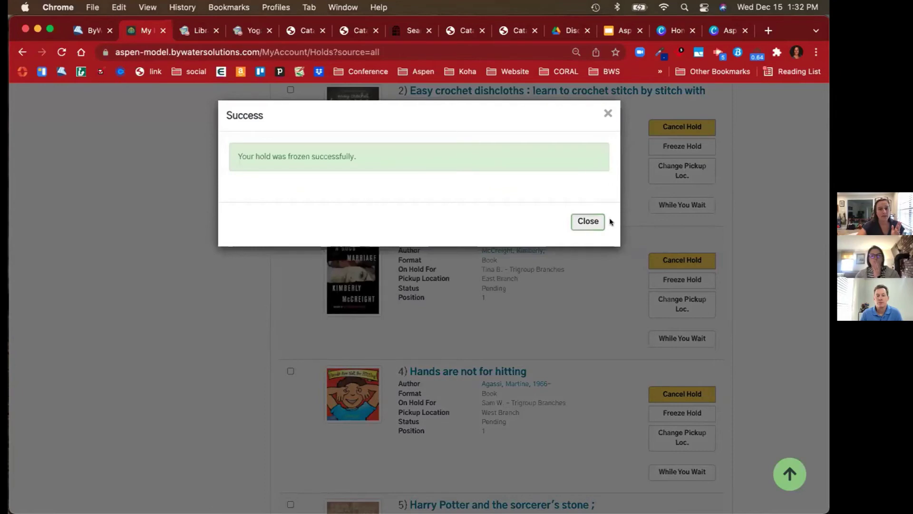
{"action": "left_click", "coordinate": [586, 221]}
Freeze the pending Container gardening hold without selecting a thaw date
{"action": "left_click", "coordinate": [673, 146]}
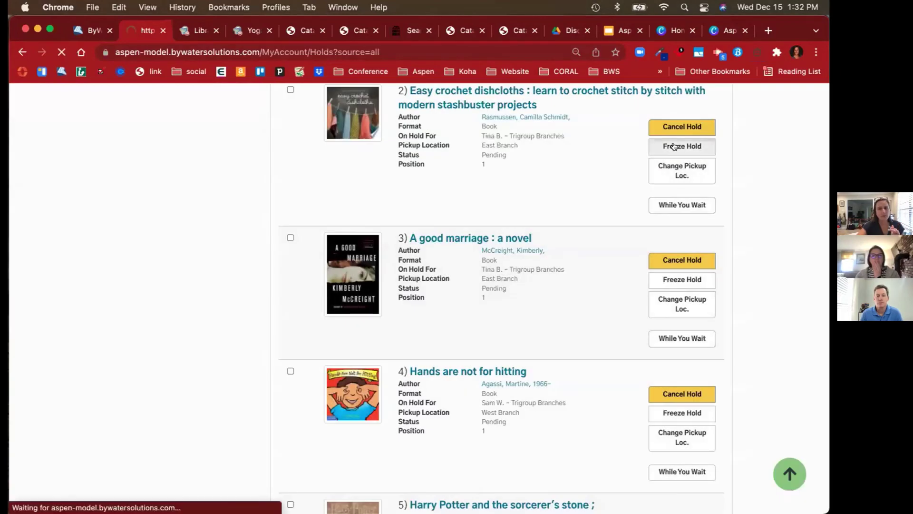
{"action": "scroll", "coordinate": [568, 180], "scroll_direction": "down", "scroll_amount": 3}
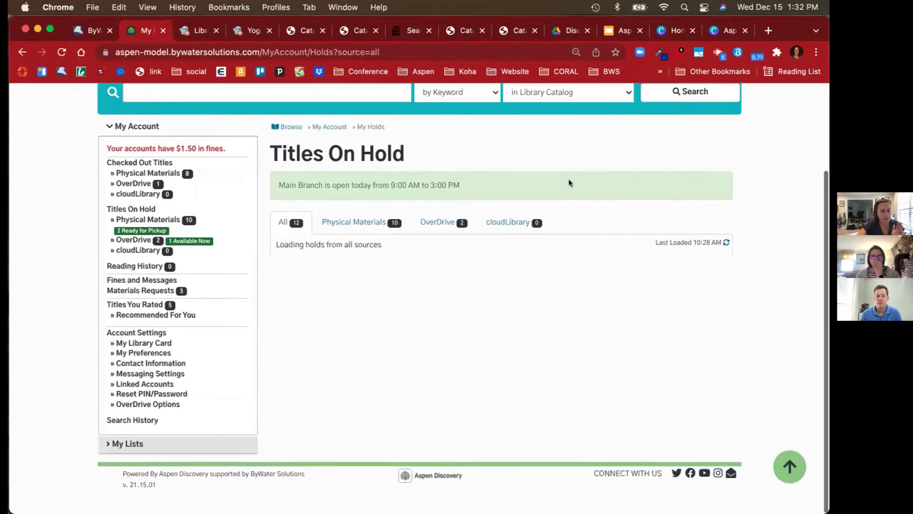
{"action": "scroll", "coordinate": [569, 182], "scroll_direction": "down", "scroll_amount": 10}
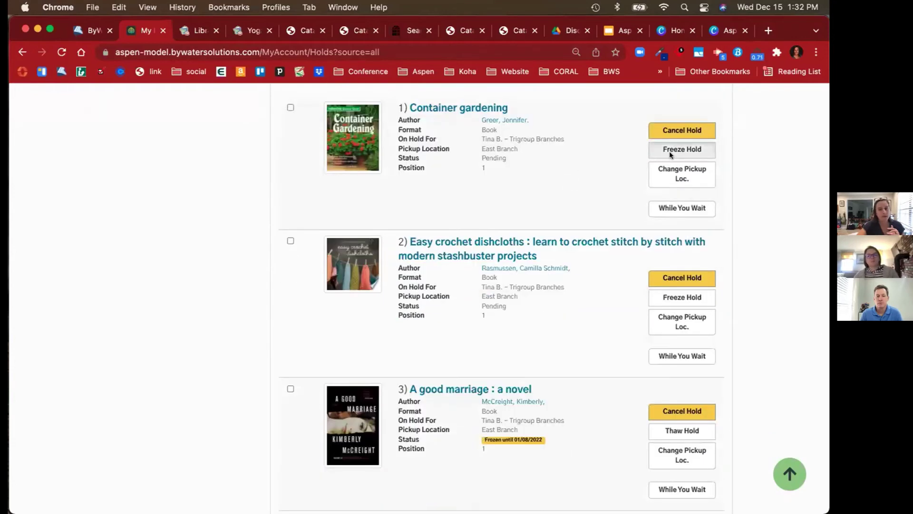
{"action": "left_click", "coordinate": [669, 150]}
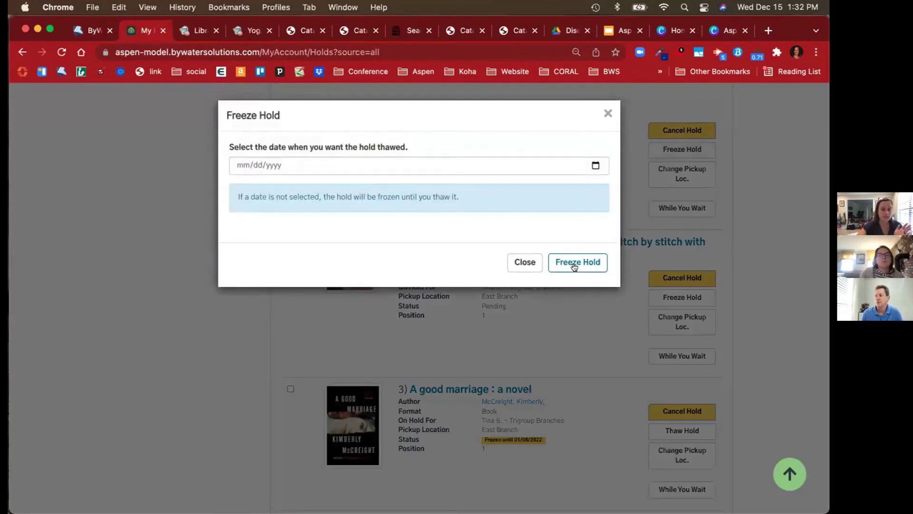
{"action": "left_click", "coordinate": [575, 267]}
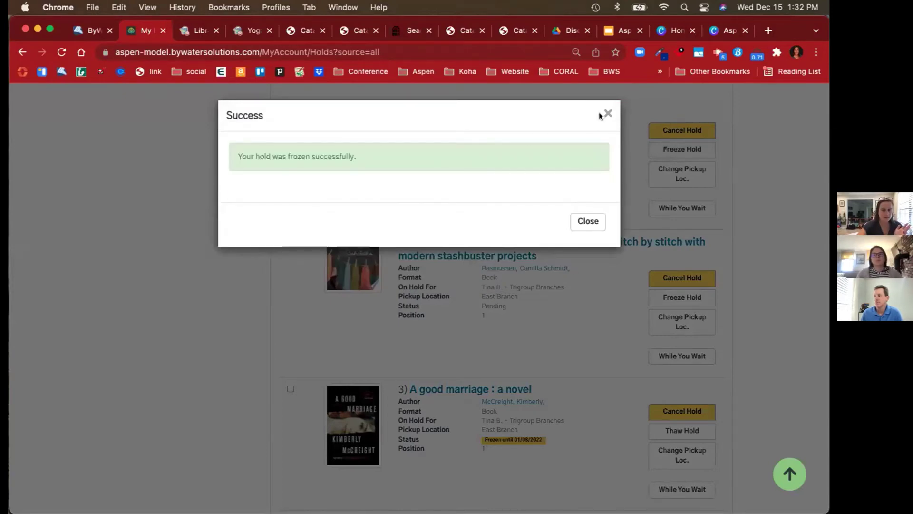
Close the hold confirmation and open the patron's Materials Requests from the account
{"action": "left_click", "coordinate": [604, 115]}
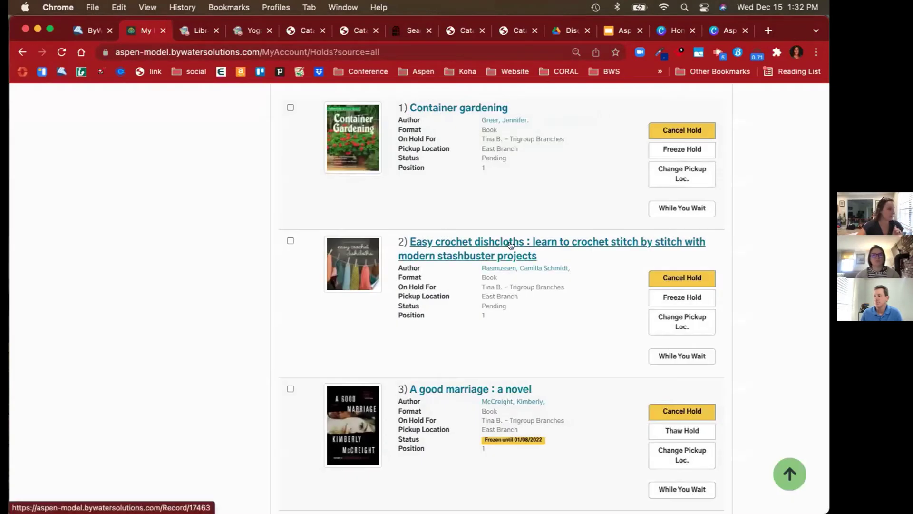
{"action": "scroll", "coordinate": [510, 241], "scroll_direction": "down", "scroll_amount": 5}
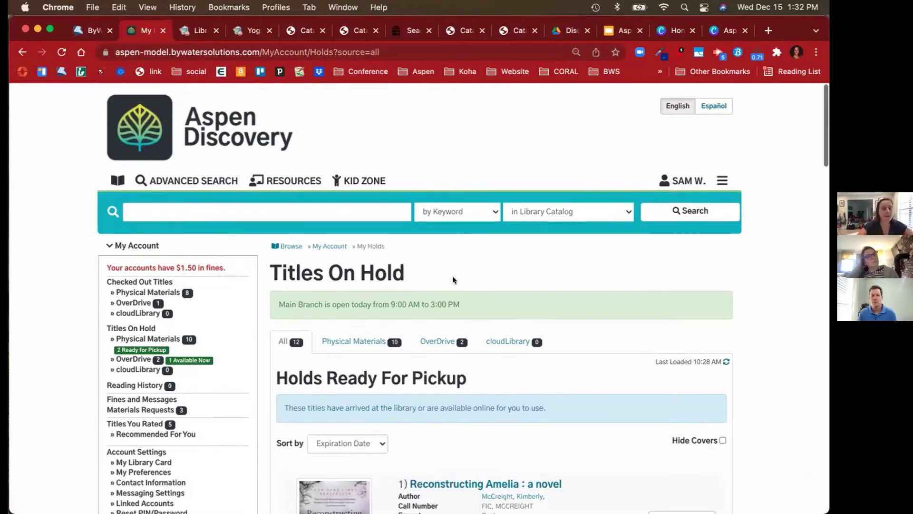
{"action": "scroll", "coordinate": [202, 360], "scroll_direction": "down", "scroll_amount": 3}
{"action": "scroll", "coordinate": [202, 359], "scroll_direction": "down", "scroll_amount": 2}
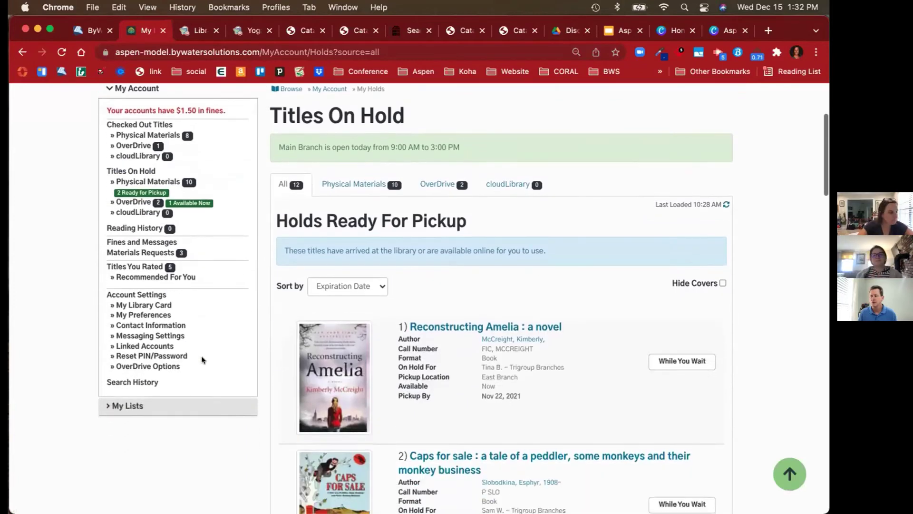
{"action": "left_click", "coordinate": [145, 255]}
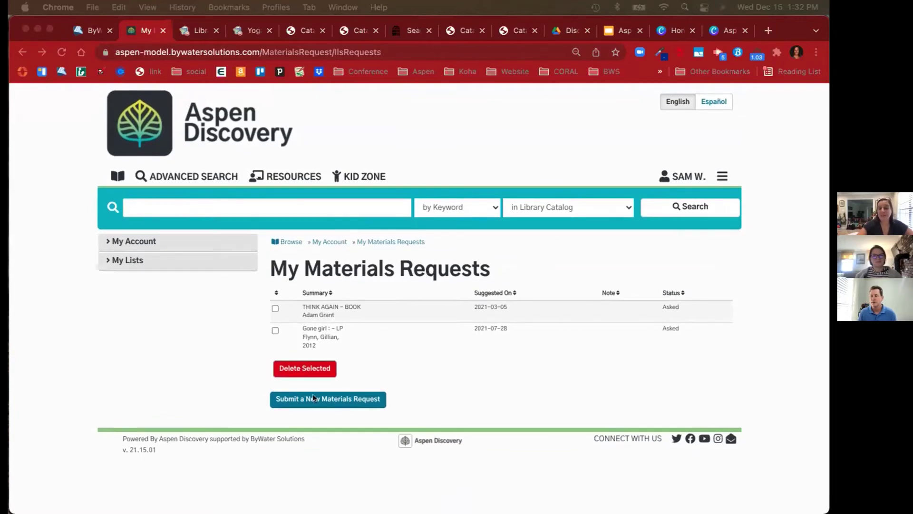
Start a new materials request and examine the purchase suggestion form from the title field through to the note
{"action": "left_click", "coordinate": [333, 399]}
{"action": "left_click", "coordinate": [361, 398]}
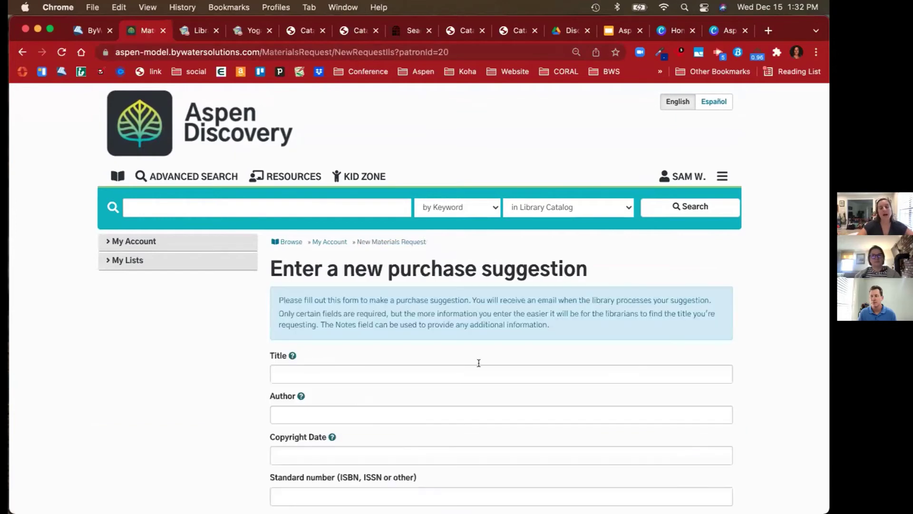
{"action": "scroll", "coordinate": [478, 363], "scroll_direction": "down", "scroll_amount": 2}
{"action": "scroll", "coordinate": [478, 363], "scroll_direction": "down", "scroll_amount": 3}
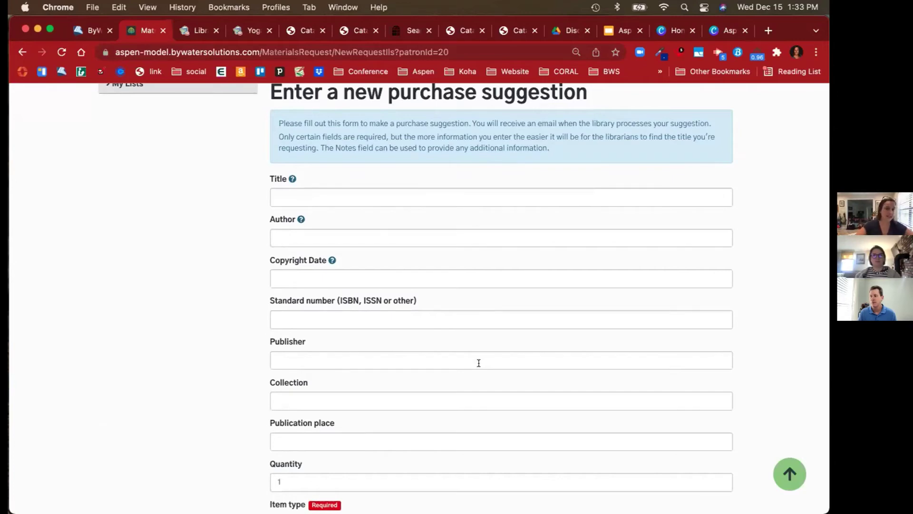
{"action": "scroll", "coordinate": [478, 363], "scroll_direction": "down", "scroll_amount": 5}
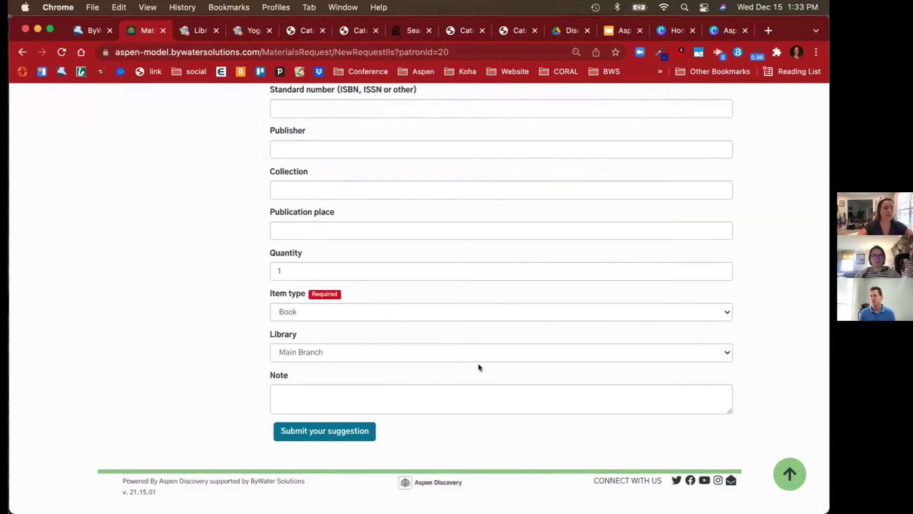
{"action": "scroll", "coordinate": [479, 367], "scroll_direction": "up", "scroll_amount": 10}
{"action": "scroll", "coordinate": [478, 366], "scroll_direction": "down", "scroll_amount": 1}
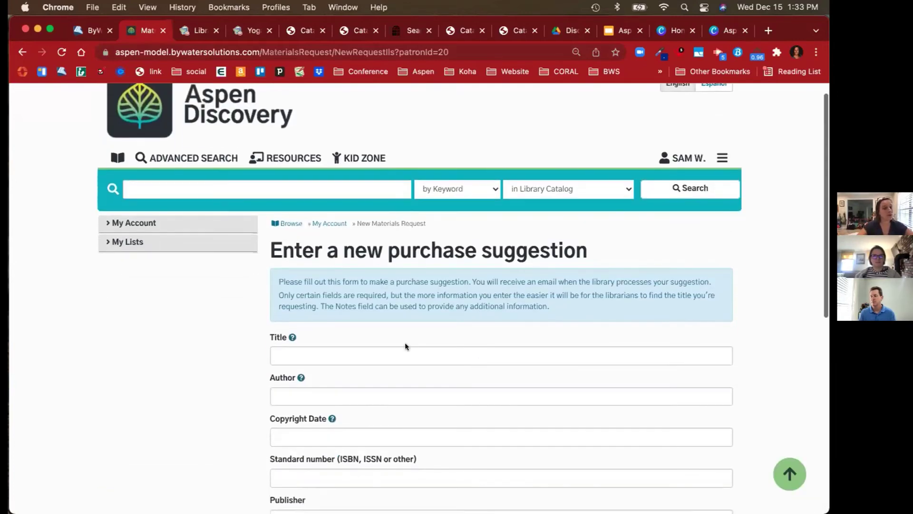
Return to the My Account overview, open Titles You Rated, and examine the ratings and the titles not wanted as recommendations
{"action": "left_click", "coordinate": [329, 225]}
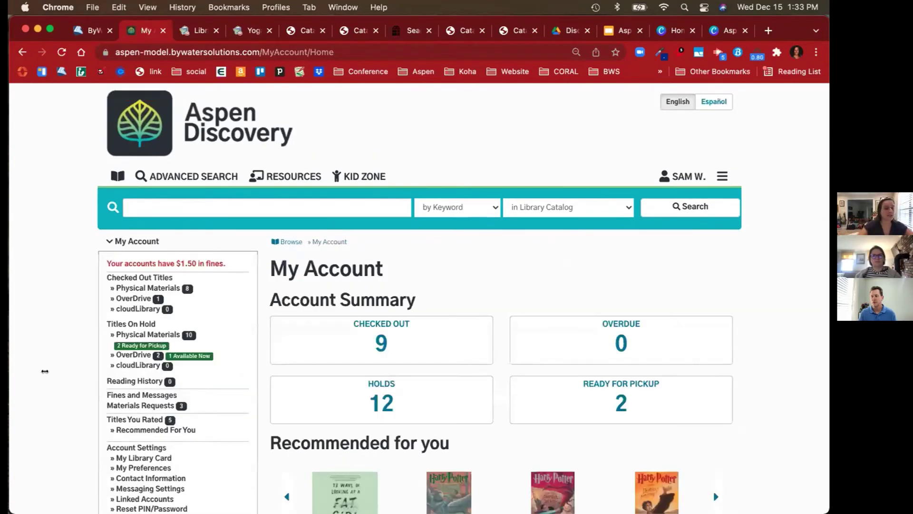
{"action": "scroll", "coordinate": [189, 413], "scroll_direction": "down", "scroll_amount": 3}
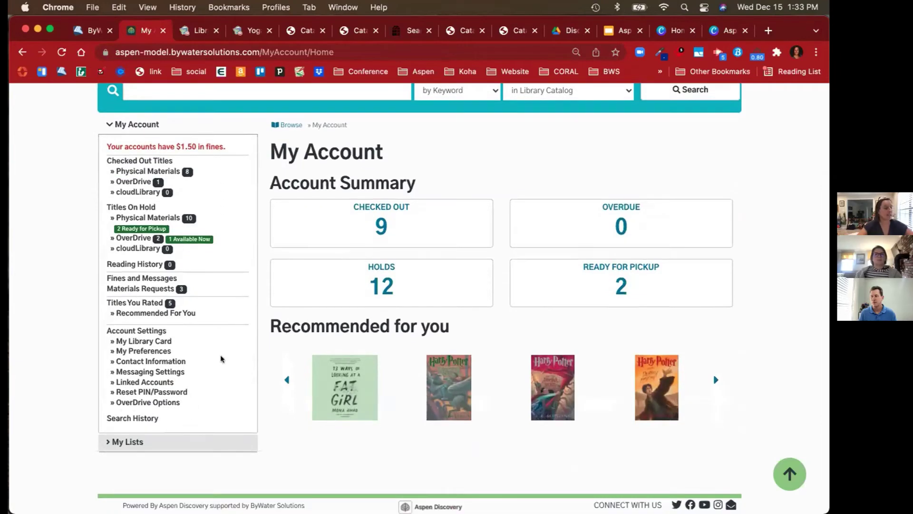
{"action": "left_click", "coordinate": [142, 302]}
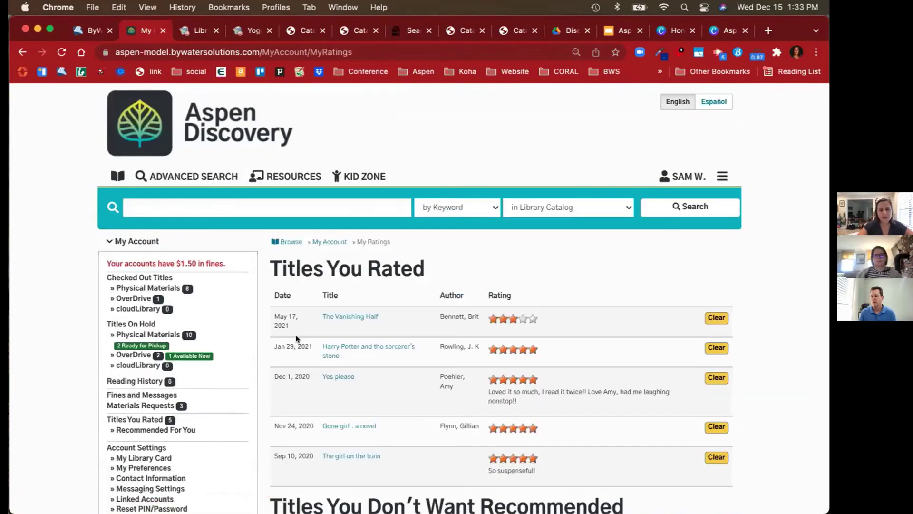
{"action": "scroll", "coordinate": [295, 335], "scroll_direction": "down", "scroll_amount": 2}
{"action": "scroll", "coordinate": [295, 335], "scroll_direction": "down", "scroll_amount": 2}
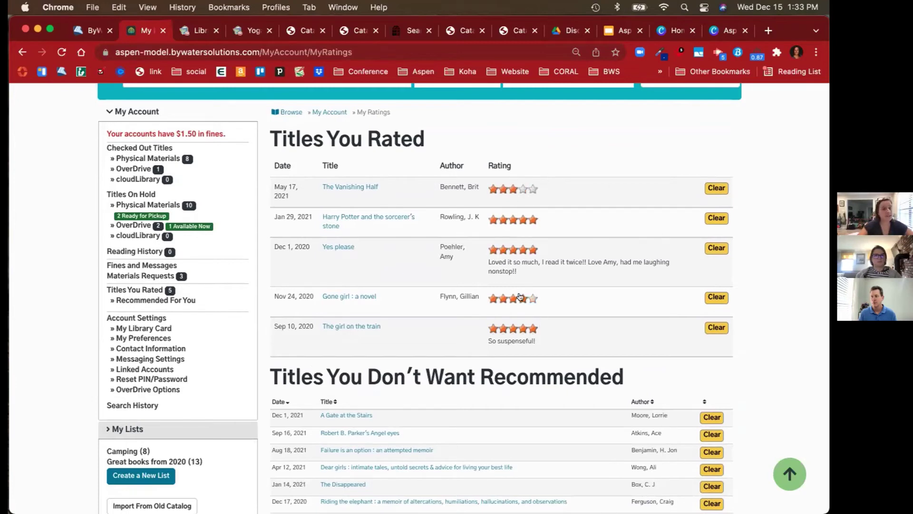
Highlight the Titles You Don't Want Recommended heading, and open the account's Recommended For You list to look through its titles
{"action": "scroll", "coordinate": [574, 305], "scroll_direction": "down", "scroll_amount": 3}
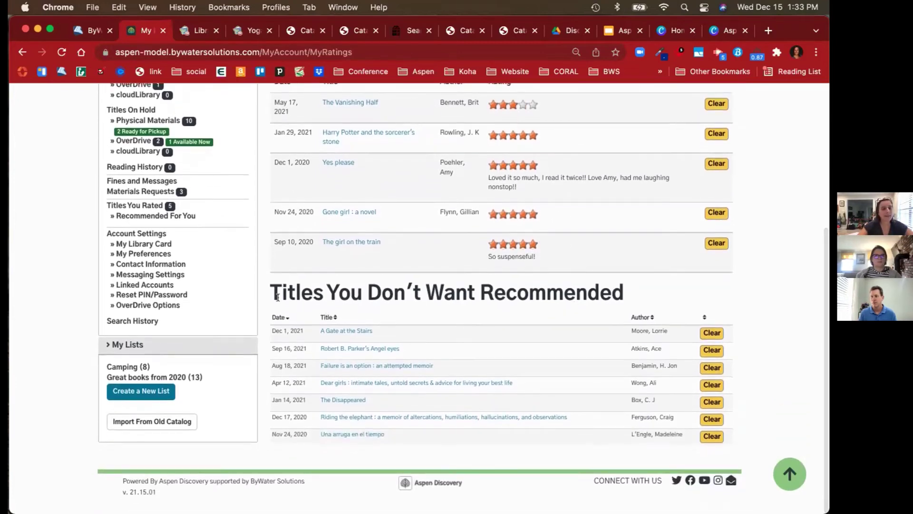
{"action": "left_click_drag", "start_coordinate": [294, 292], "coordinate": [617, 292]}
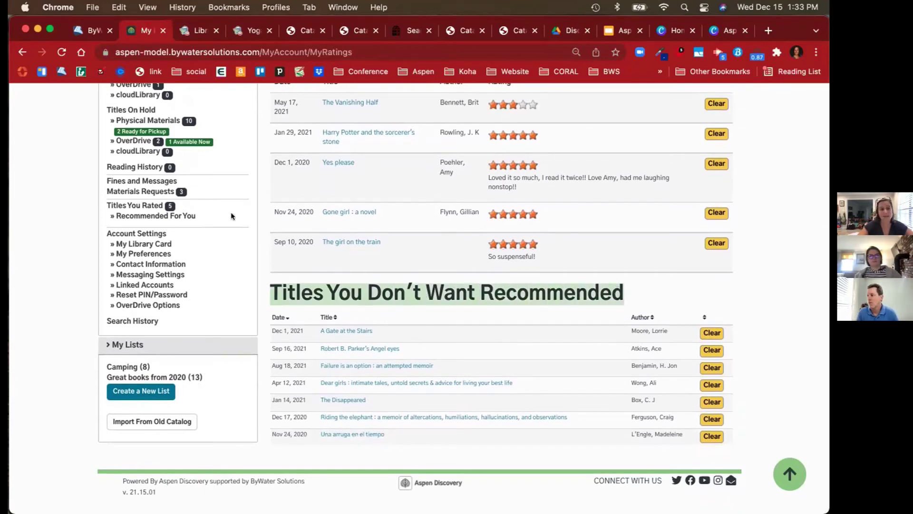
{"action": "left_click", "coordinate": [155, 215]}
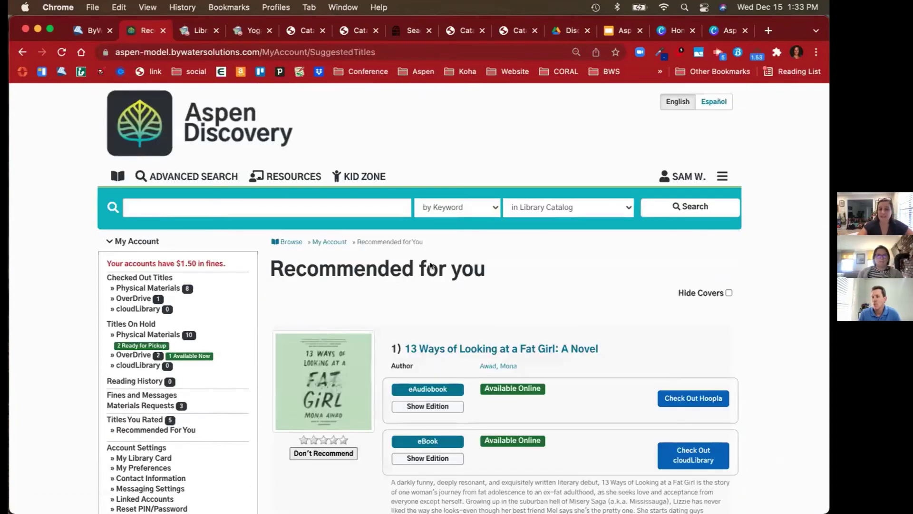
{"action": "scroll", "coordinate": [505, 280], "scroll_direction": "down", "scroll_amount": 3}
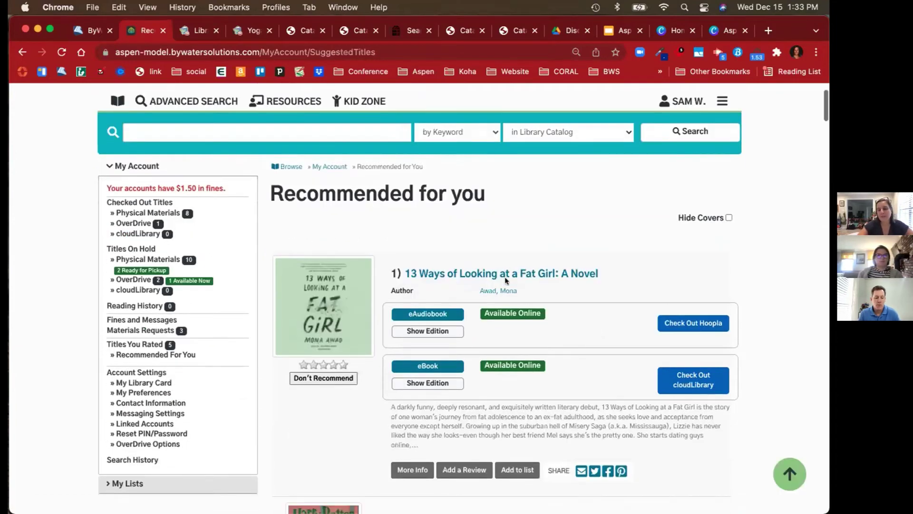
{"action": "scroll", "coordinate": [649, 254], "scroll_direction": "down", "scroll_amount": 3}
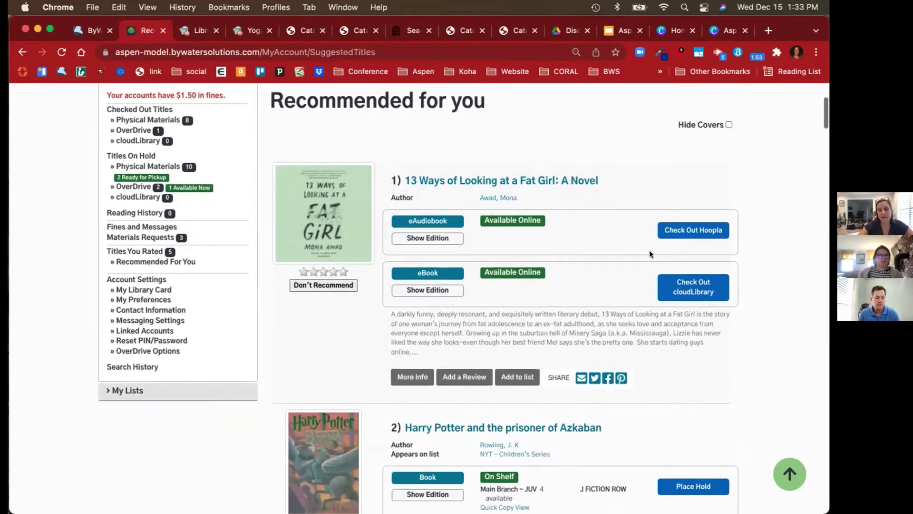
{"action": "scroll", "coordinate": [650, 254], "scroll_direction": "down", "scroll_amount": 5}
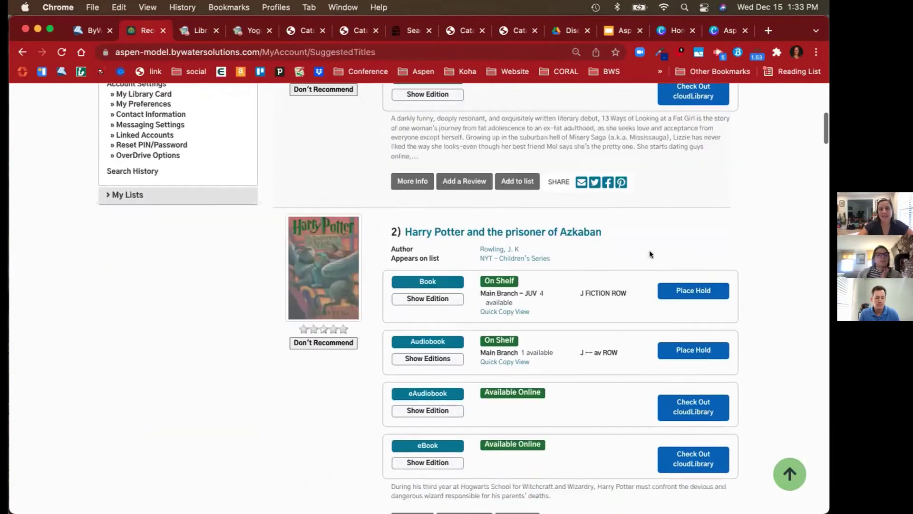
{"action": "scroll", "coordinate": [651, 253], "scroll_direction": "down", "scroll_amount": 15}
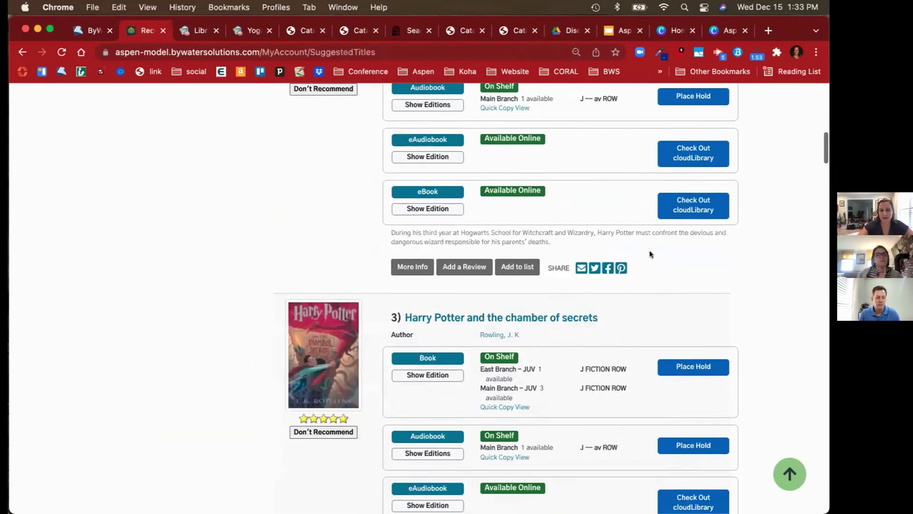
{"action": "scroll", "coordinate": [649, 253], "scroll_direction": "down", "scroll_amount": 10}
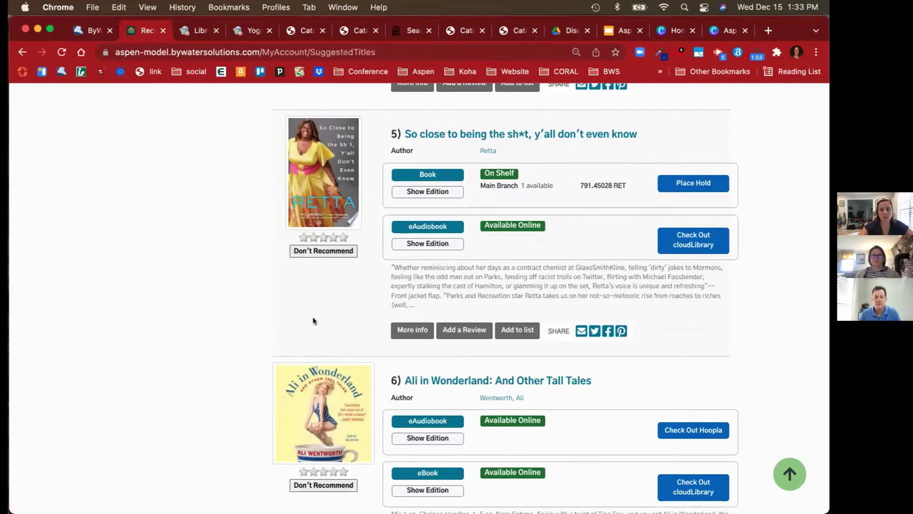
{"action": "scroll", "coordinate": [313, 321], "scroll_direction": "up", "scroll_amount": 20}
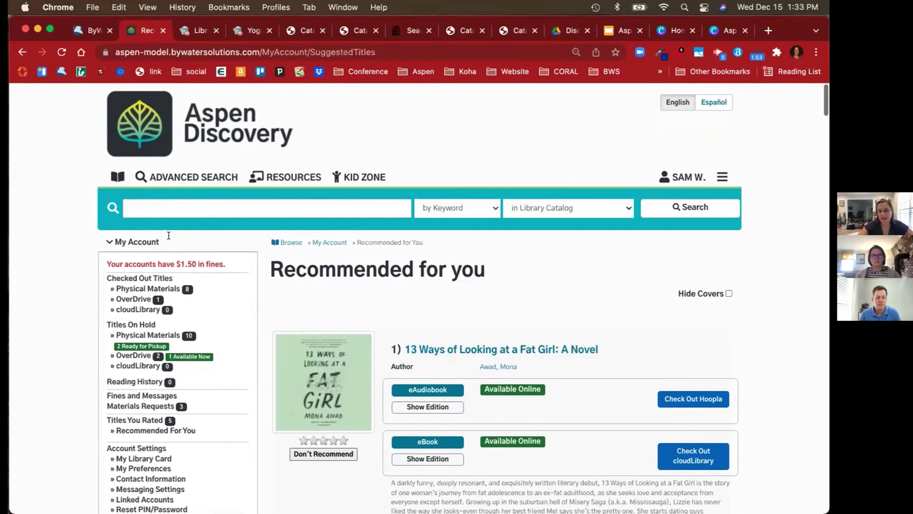
Return to the catalog's browse page and look through the covers in the Recommended For You category
{"action": "left_click", "coordinate": [116, 177]}
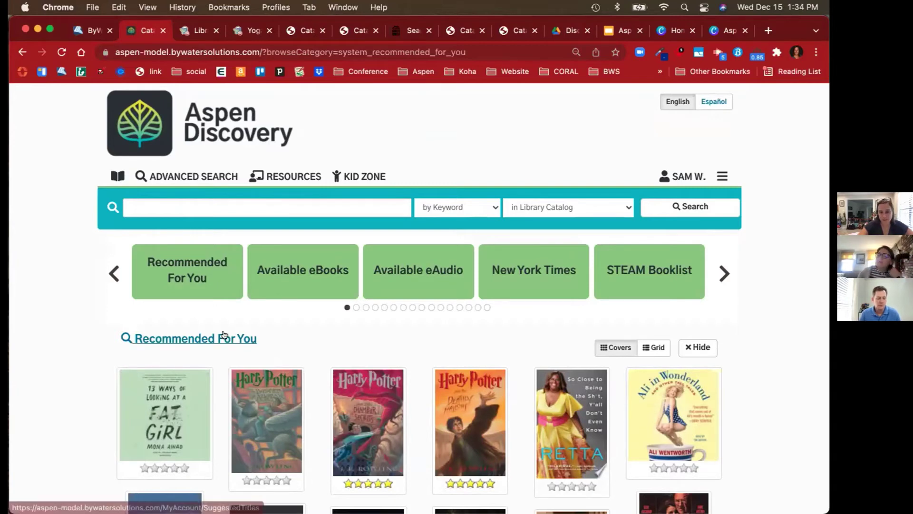
{"action": "scroll", "coordinate": [224, 336], "scroll_direction": "down", "scroll_amount": 1}
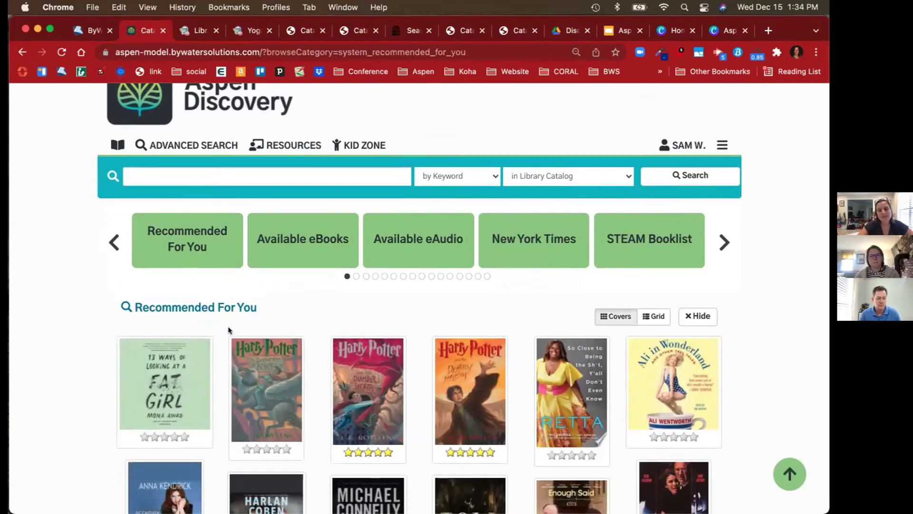
{"action": "scroll", "coordinate": [228, 328], "scroll_direction": "down", "scroll_amount": 2}
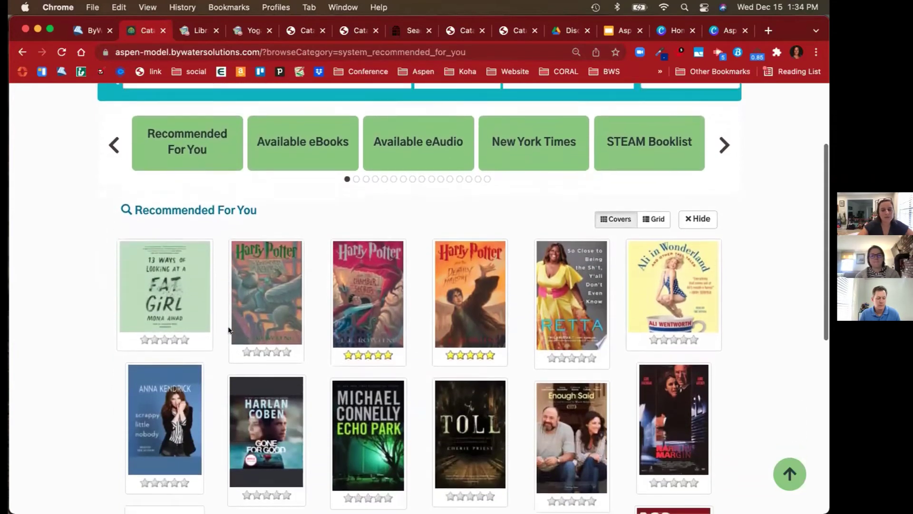
{"action": "scroll", "coordinate": [228, 328], "scroll_direction": "up", "scroll_amount": 3}
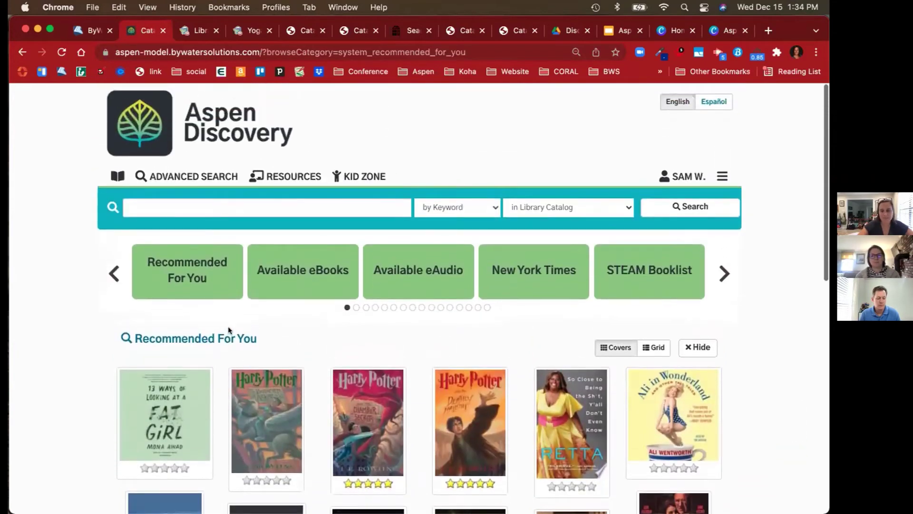
Bring up the Your Saved Searches browse category and look through its Lord of the Rings titles
{"action": "left_click", "coordinate": [113, 275]}
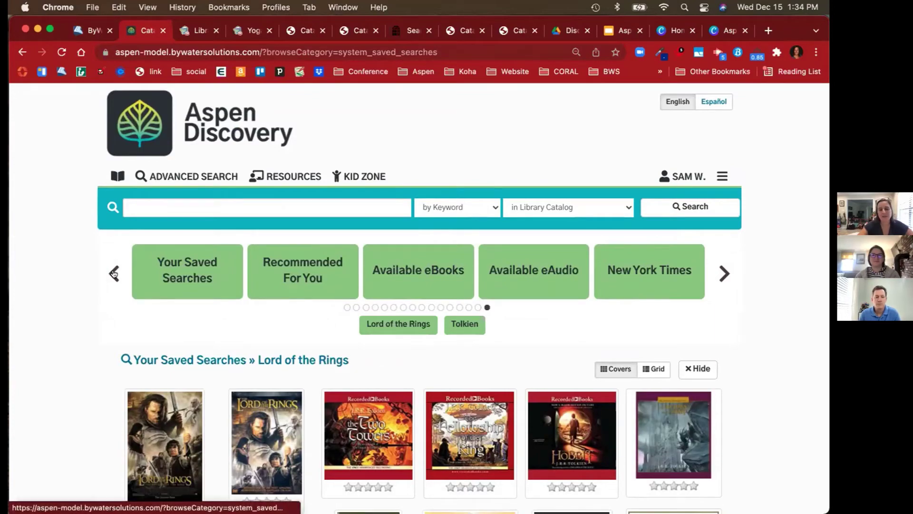
{"action": "scroll", "coordinate": [448, 313], "scroll_direction": "down", "scroll_amount": 3}
{"action": "scroll", "coordinate": [460, 381], "scroll_direction": "up", "scroll_amount": 2}
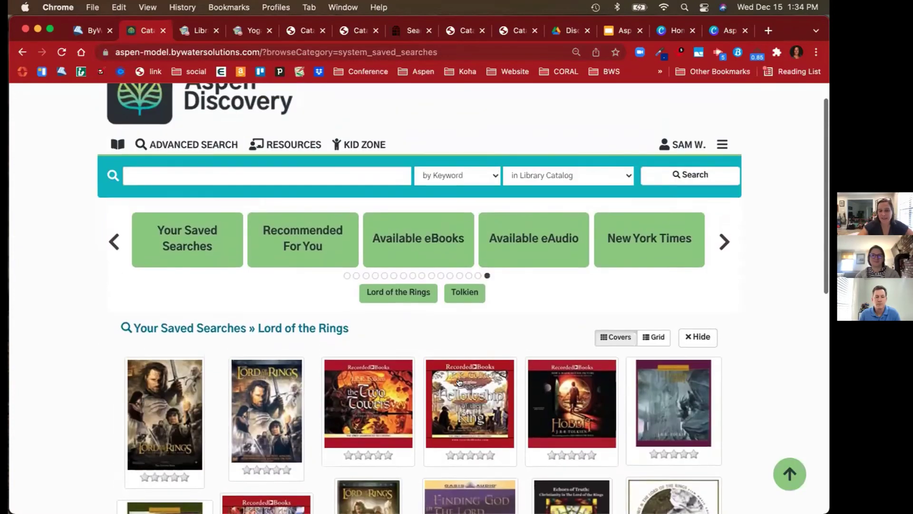
Bring up the Your Lists browse category and view the titles in the Great books from 2020 list
{"action": "left_click", "coordinate": [115, 248]}
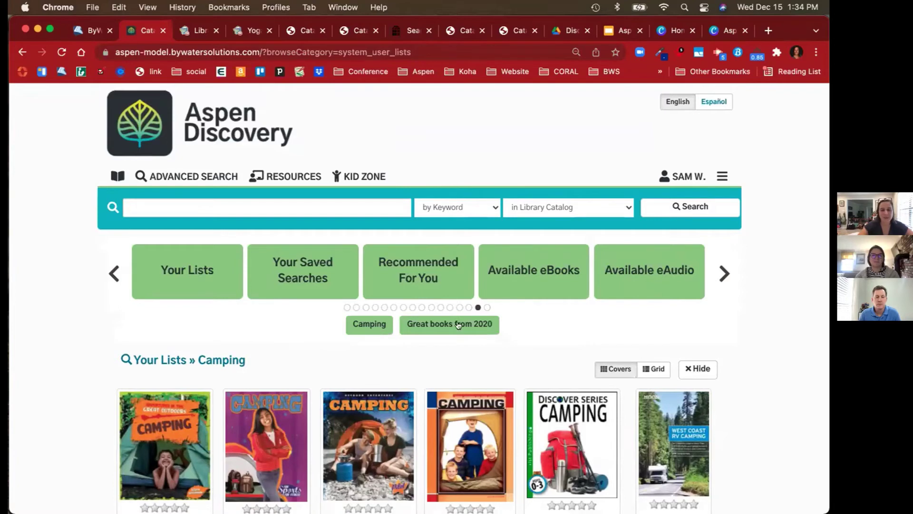
{"action": "scroll", "coordinate": [454, 335], "scroll_direction": "down", "scroll_amount": 2}
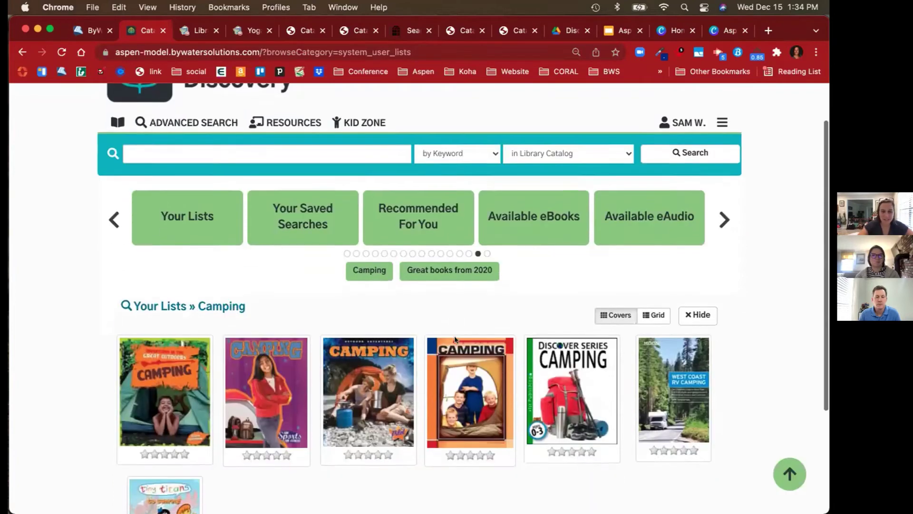
{"action": "left_click", "coordinate": [403, 272]}
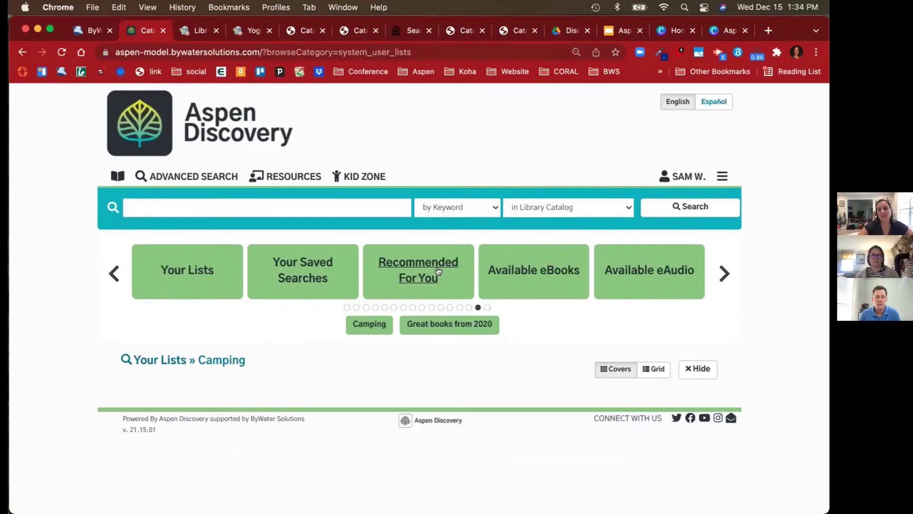
{"action": "scroll", "coordinate": [420, 377], "scroll_direction": "down", "scroll_amount": 2}
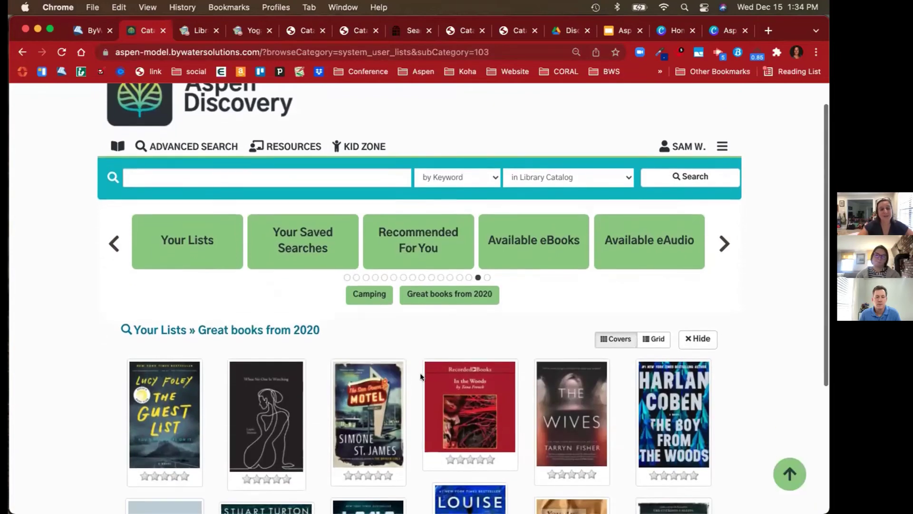
{"action": "scroll", "coordinate": [421, 377], "scroll_direction": "up", "scroll_amount": 2}
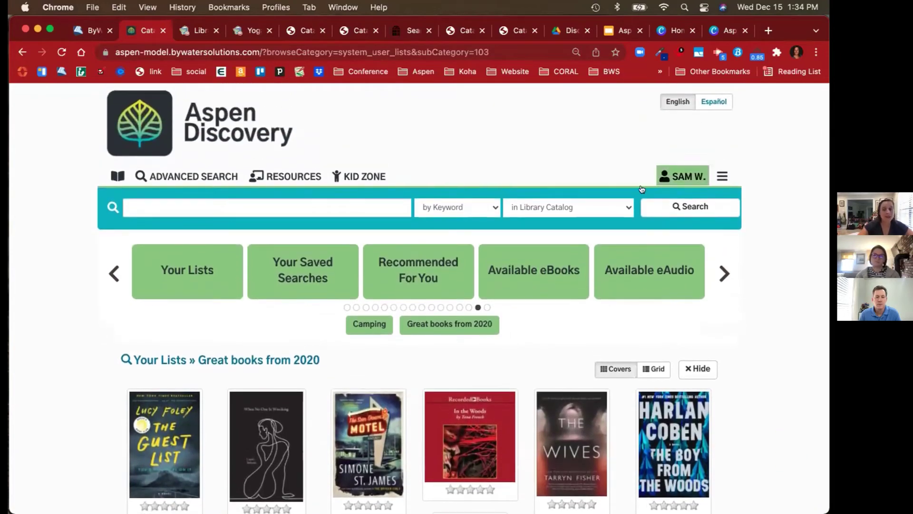
Open the patron's My Account page from the catalog browse page
{"action": "left_click", "coordinate": [723, 176]}
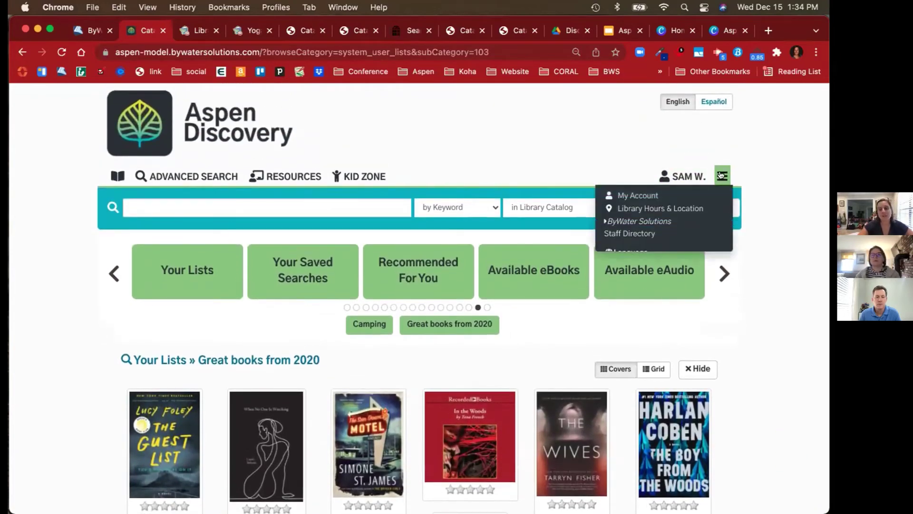
{"action": "left_click", "coordinate": [781, 176]}
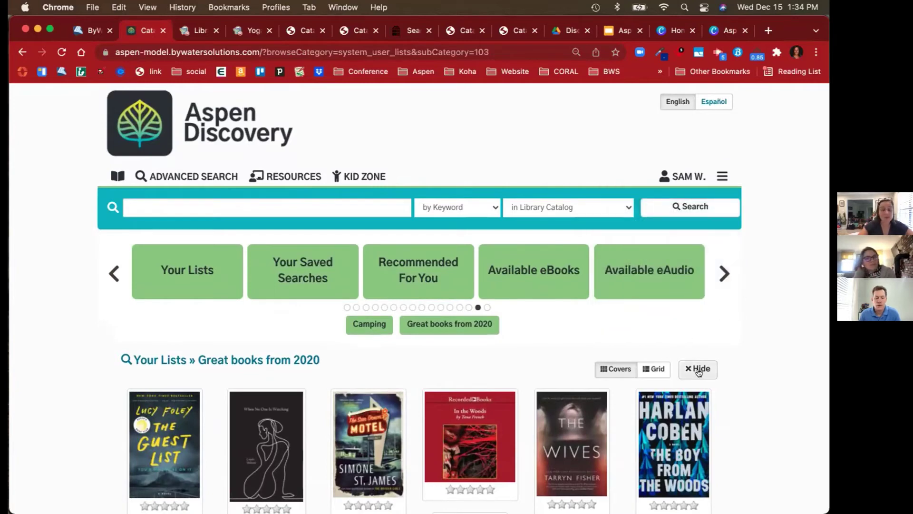
{"action": "left_click", "coordinate": [722, 177]}
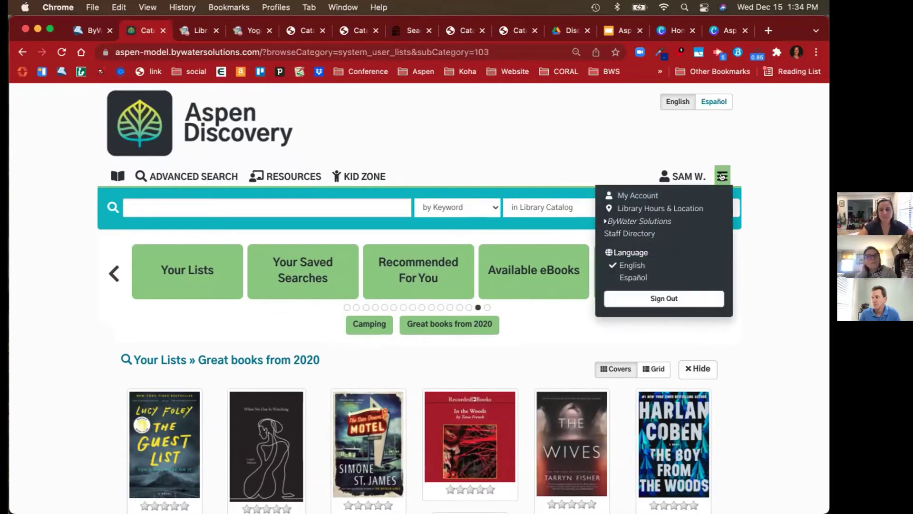
{"action": "left_click", "coordinate": [637, 196]}
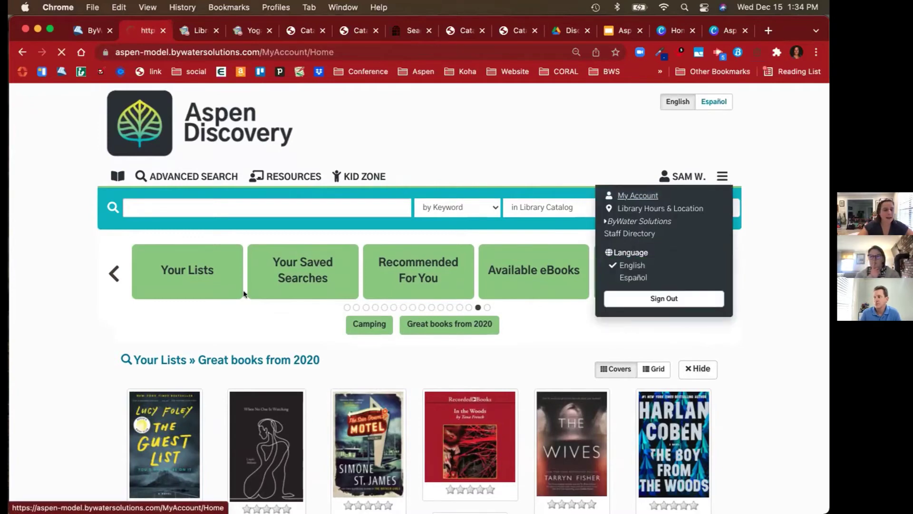
Open My Library Card in the account settings and highlight the Linked cards heading above the second barcode
{"action": "scroll", "coordinate": [114, 331], "scroll_direction": "down", "scroll_amount": 3}
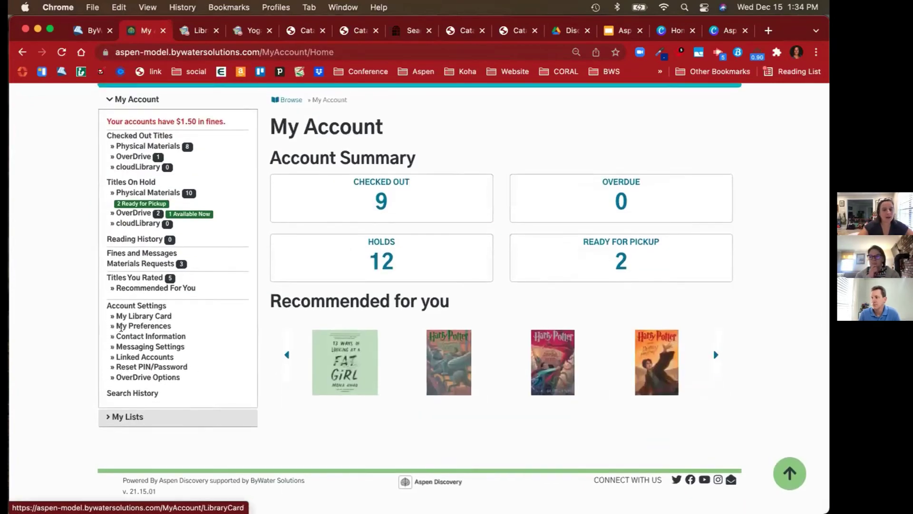
{"action": "left_click", "coordinate": [155, 316]}
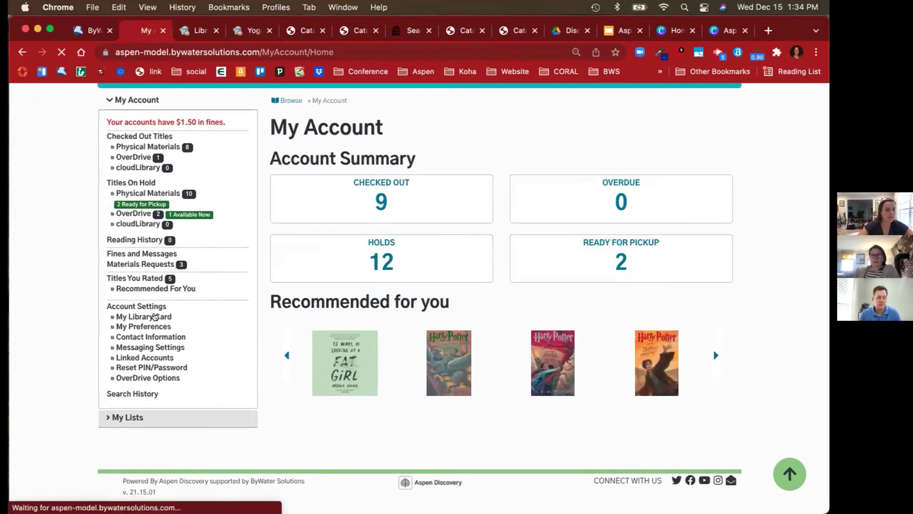
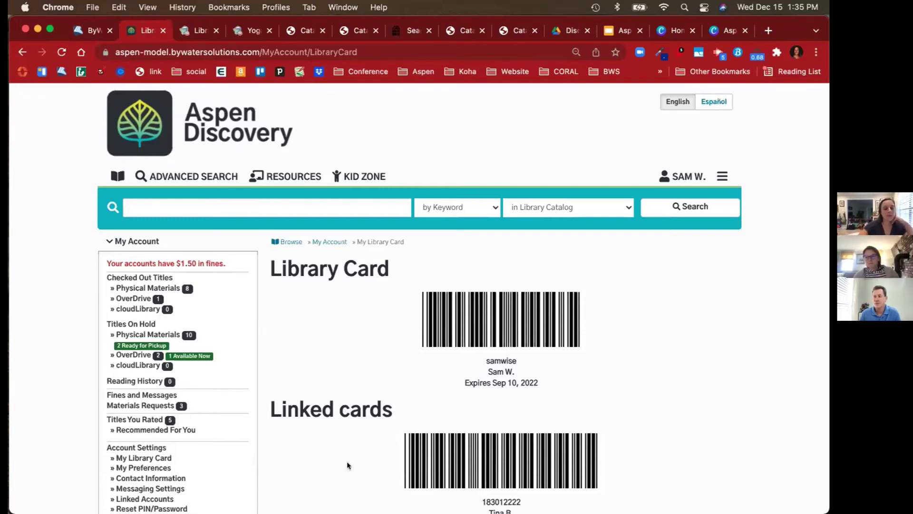
{"action": "scroll", "coordinate": [349, 466], "scroll_direction": "down", "scroll_amount": 3}
{"action": "scroll", "coordinate": [347, 466], "scroll_direction": "down", "scroll_amount": 1}
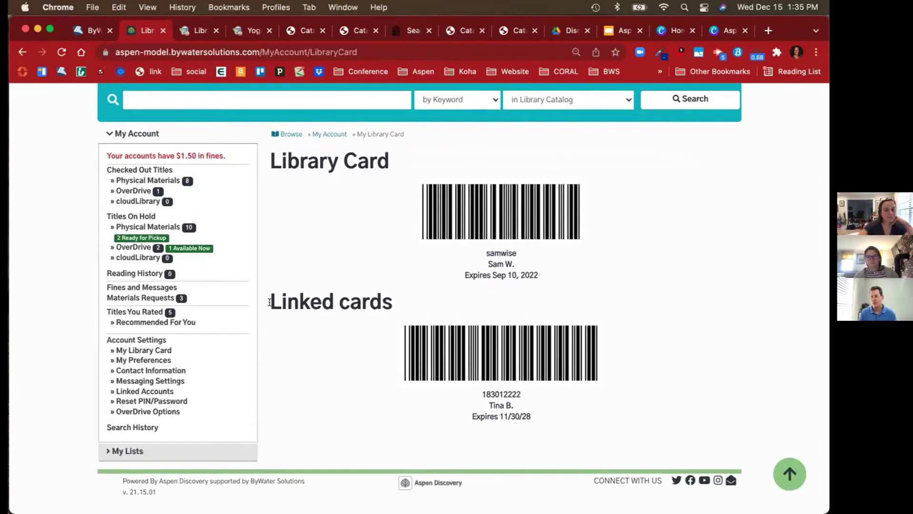
{"action": "left_click_drag", "start_coordinate": [268, 302], "coordinate": [403, 305]}
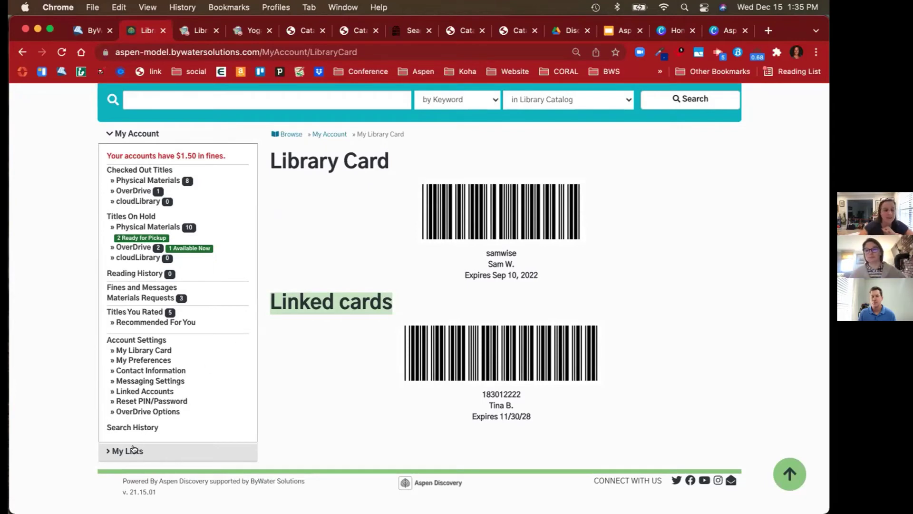
Open the Linked Accounts settings and highlight the account listed under Other accounts that can view this account
{"action": "left_click", "coordinate": [157, 392]}
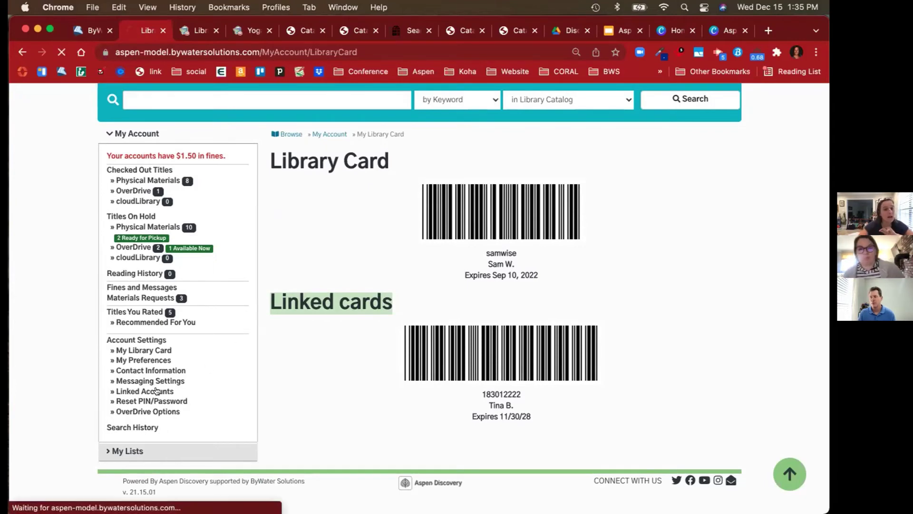
{"action": "scroll", "coordinate": [437, 351], "scroll_direction": "down", "scroll_amount": 3}
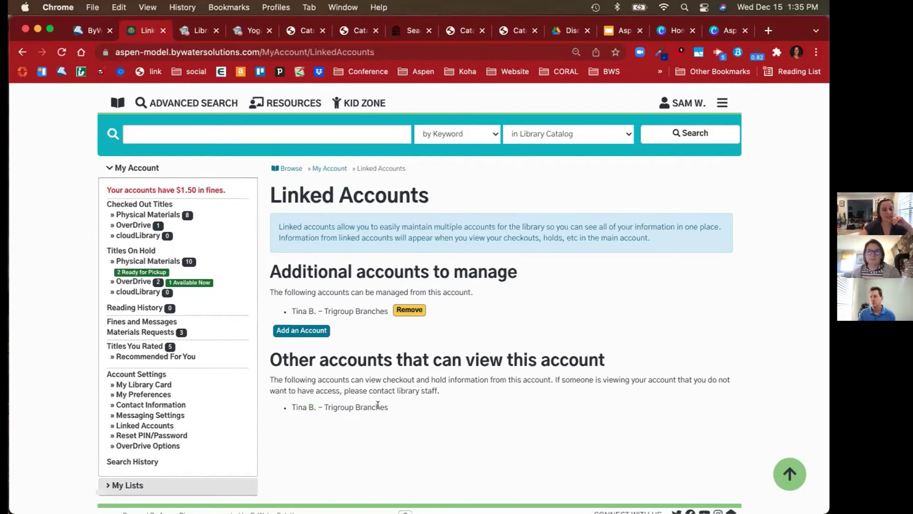
{"action": "left_click_drag", "start_coordinate": [423, 411], "coordinate": [289, 407]}
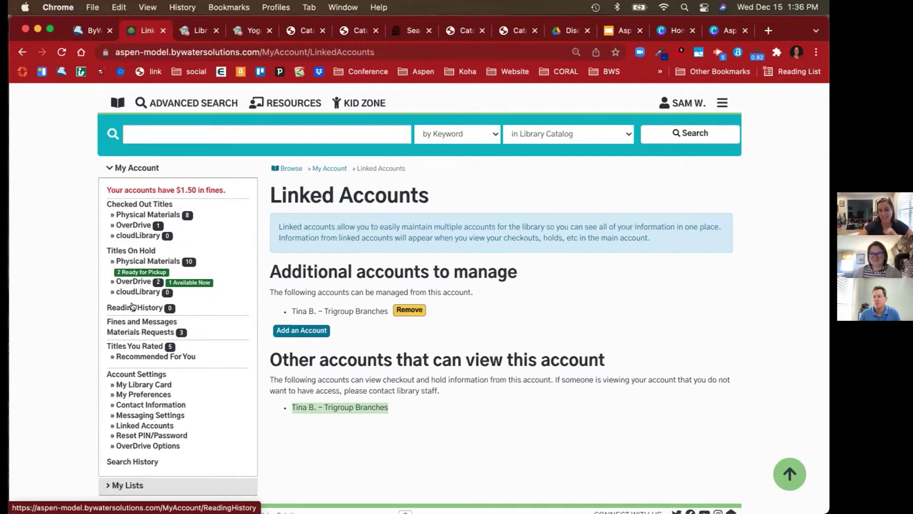
Open the account's Fines and Messages page
{"action": "scroll", "coordinate": [258, 421], "scroll_direction": "down", "scroll_amount": 2}
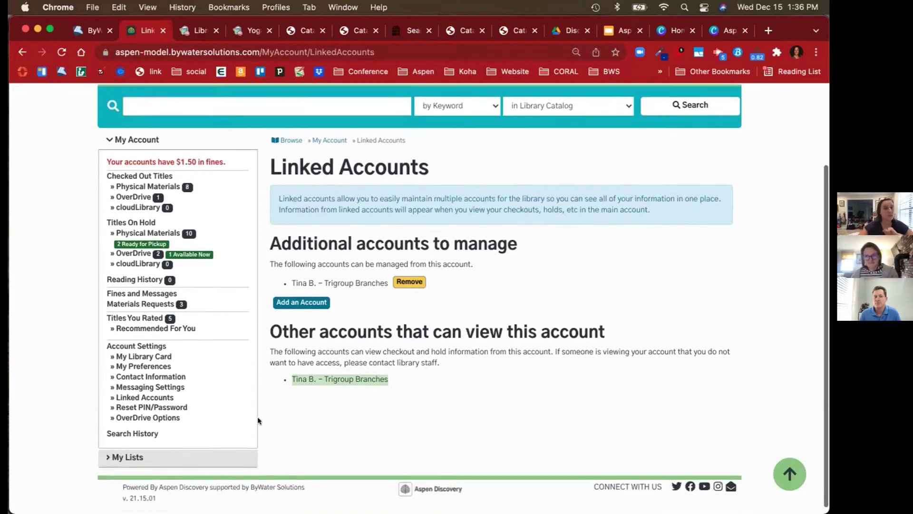
{"action": "scroll", "coordinate": [258, 421], "scroll_direction": "down", "scroll_amount": 1}
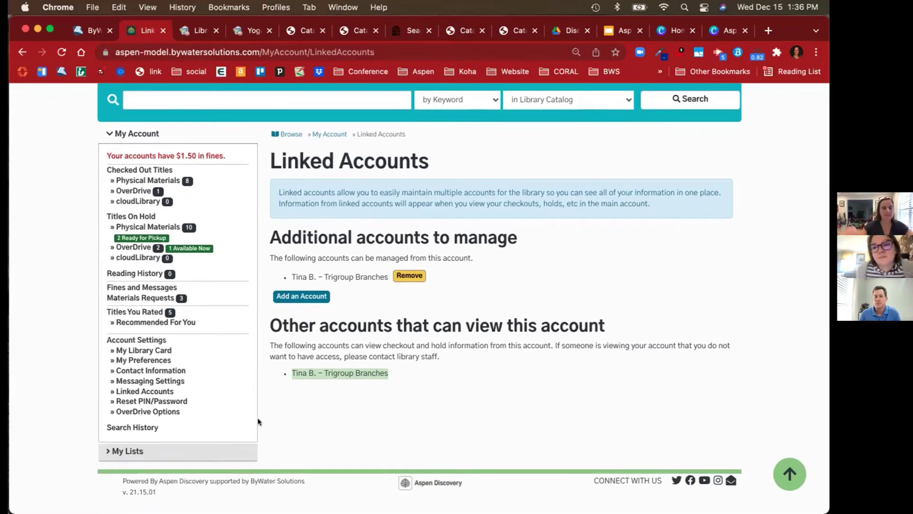
{"action": "left_click", "coordinate": [150, 284]}
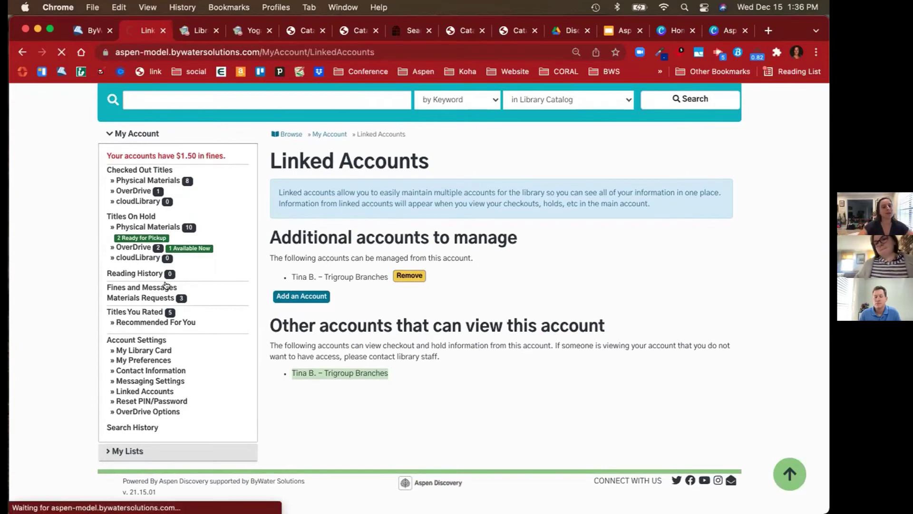
Open the Contact Information page and the My Preferences page in the account settings and look over their options
{"action": "scroll", "coordinate": [415, 358], "scroll_direction": "down", "scroll_amount": 3}
{"action": "scroll", "coordinate": [415, 360], "scroll_direction": "down", "scroll_amount": 1}
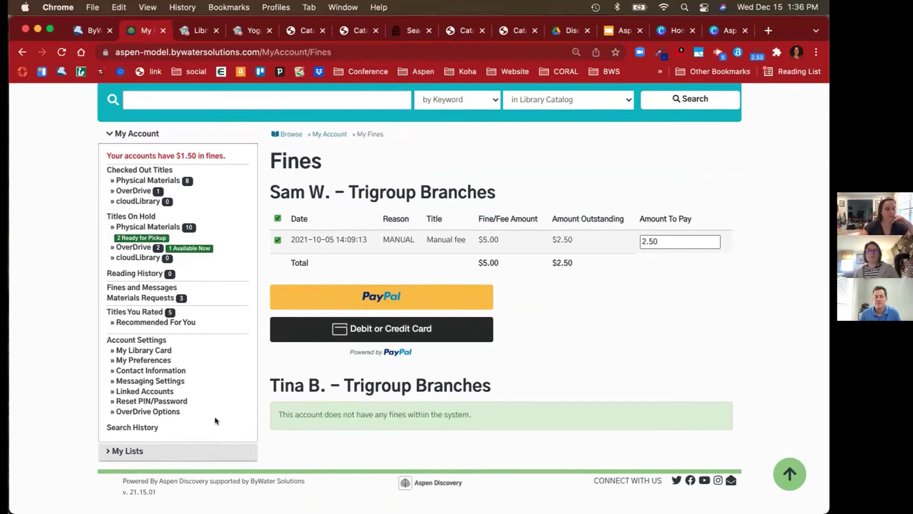
{"action": "left_click", "coordinate": [162, 372]}
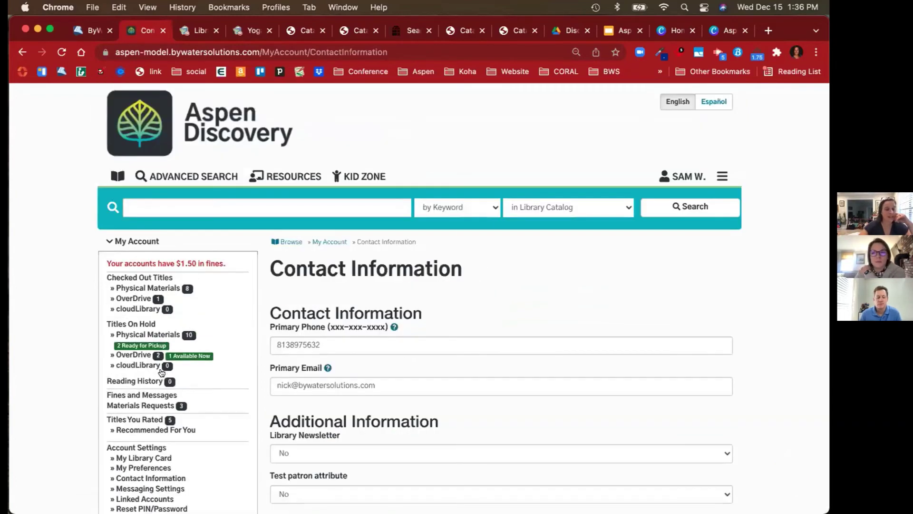
{"action": "scroll", "coordinate": [162, 372], "scroll_direction": "down", "scroll_amount": 2}
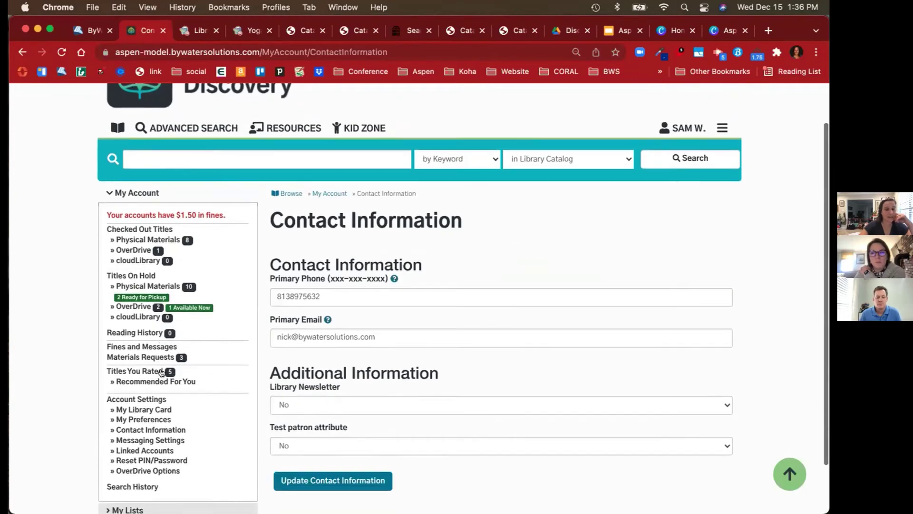
{"action": "left_click", "coordinate": [146, 419]}
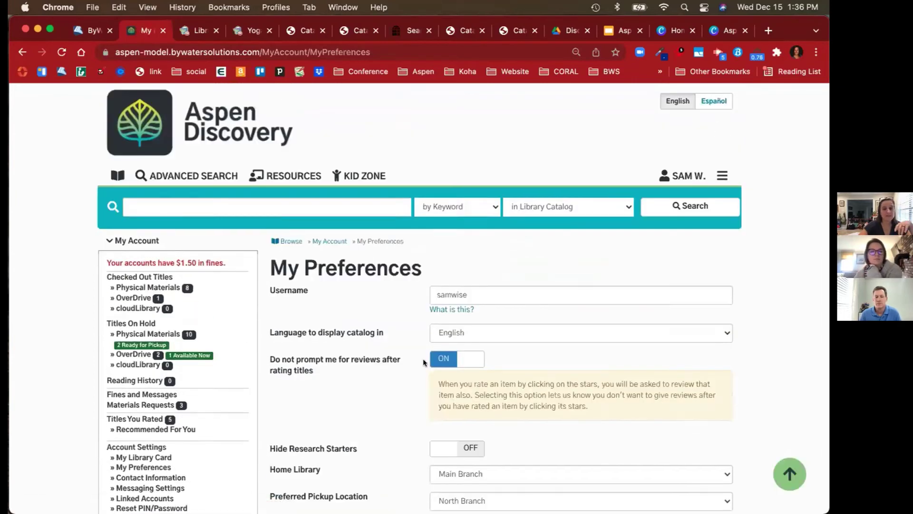
{"action": "scroll", "coordinate": [423, 362], "scroll_direction": "down", "scroll_amount": 5}
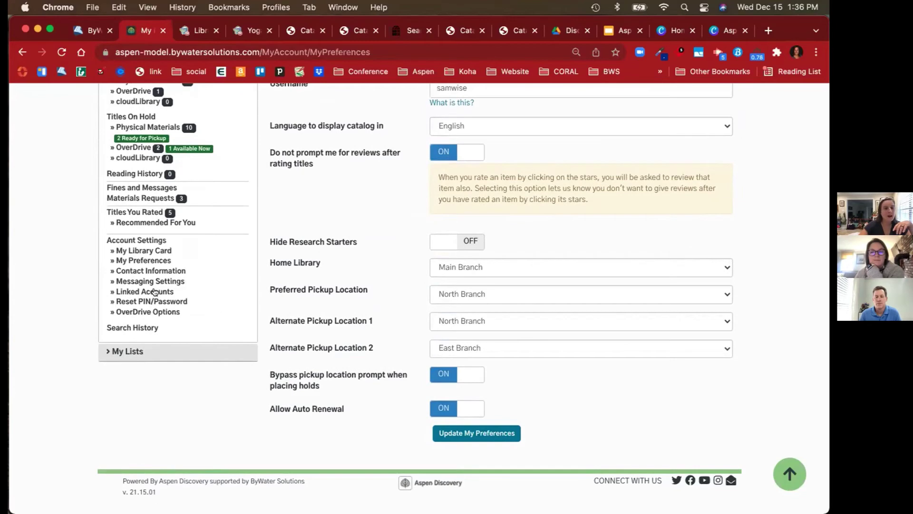
Open the Messaging Settings page and examine the notification options, SMS number and SMS provider fields
{"action": "left_click", "coordinate": [157, 281]}
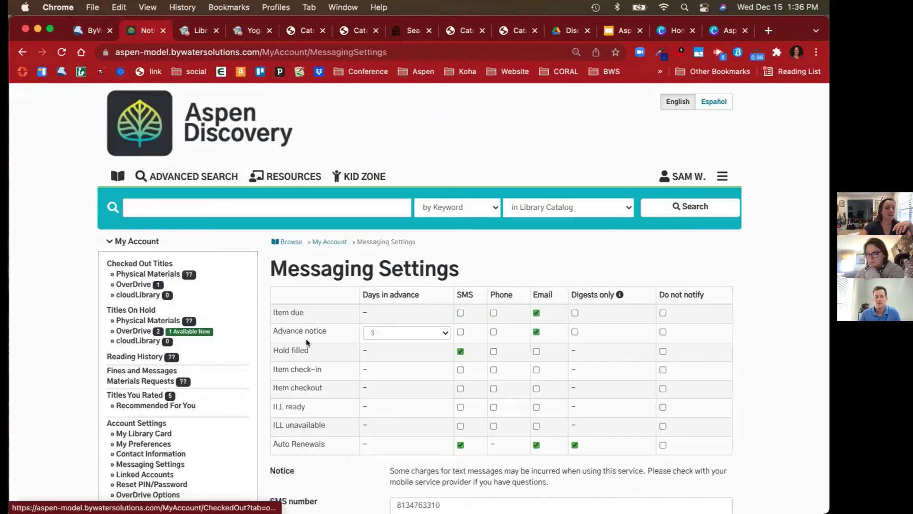
{"action": "scroll", "coordinate": [307, 340], "scroll_direction": "down", "scroll_amount": 2}
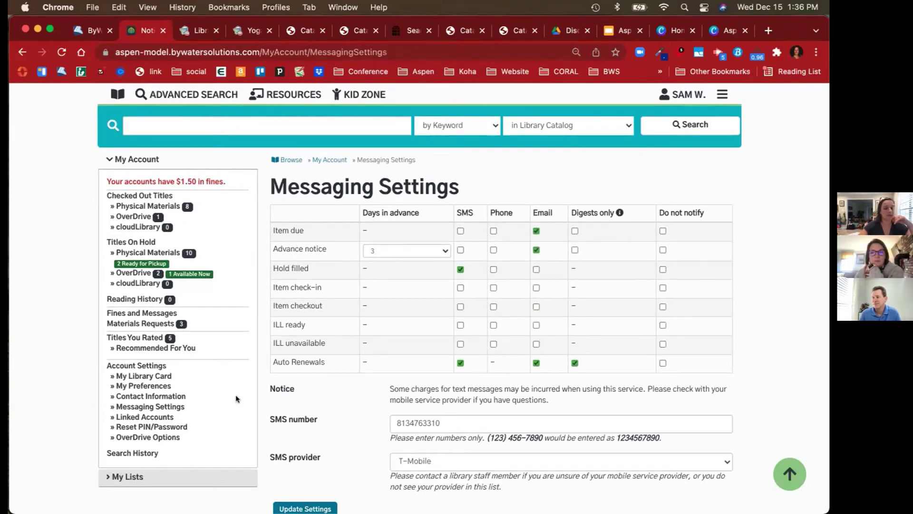
{"action": "scroll", "coordinate": [237, 399], "scroll_direction": "down", "scroll_amount": 2}
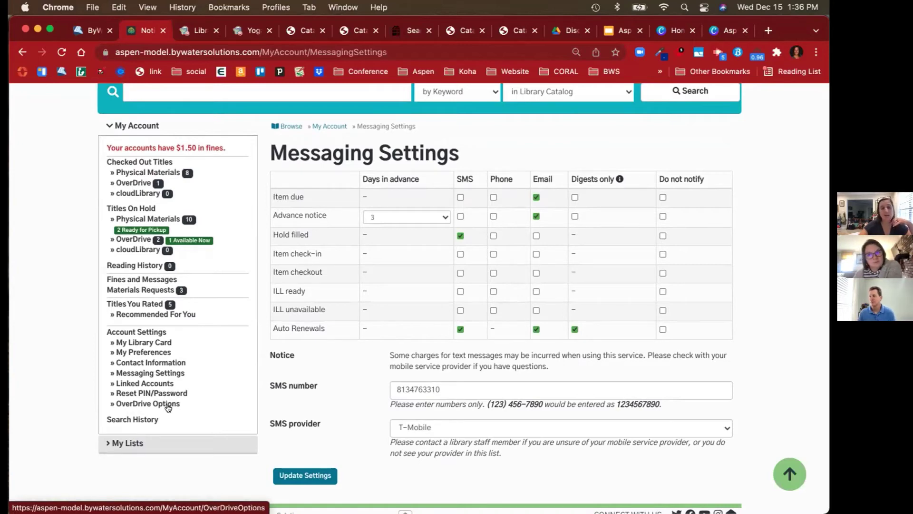
Open the Search History, highlight the saved searches Tolkien, J. R. R. and lord of the rings, and examine the recent searches
{"action": "left_click", "coordinate": [127, 421]}
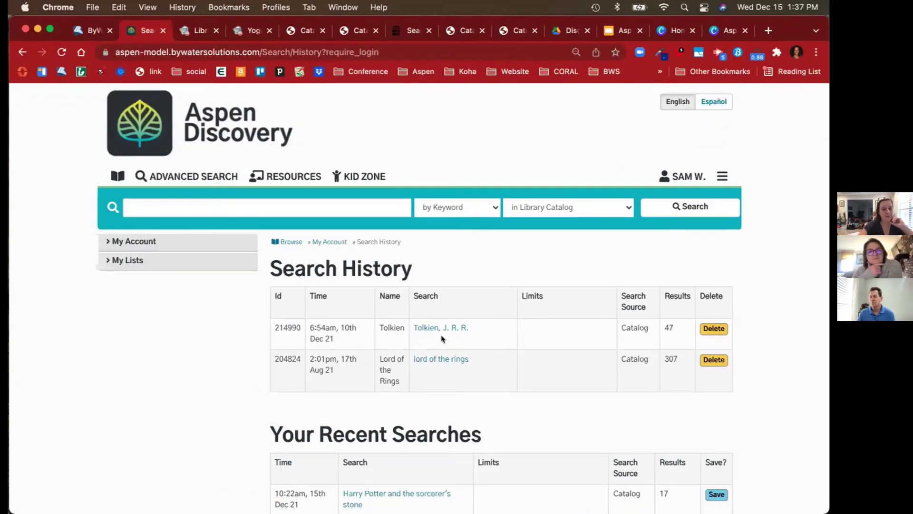
{"action": "left_click_drag", "start_coordinate": [479, 327], "coordinate": [404, 330]}
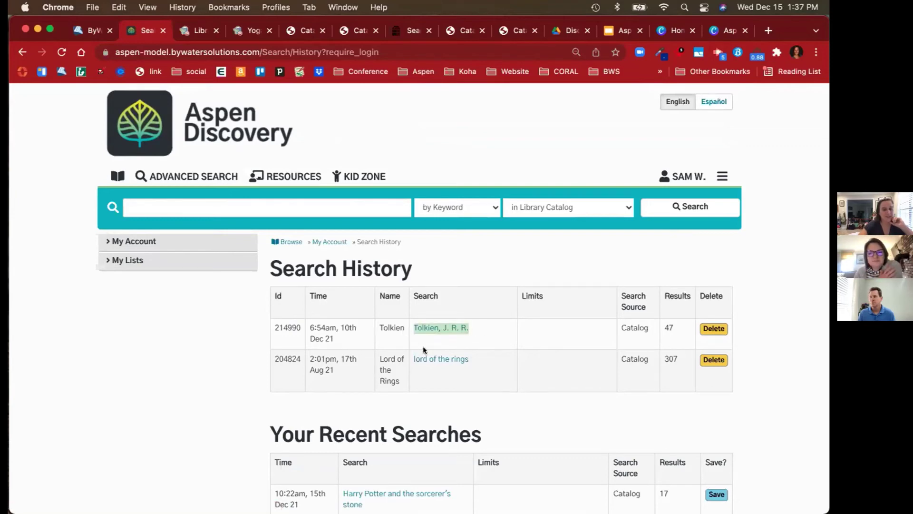
{"action": "left_click_drag", "start_coordinate": [479, 360], "coordinate": [414, 357]}
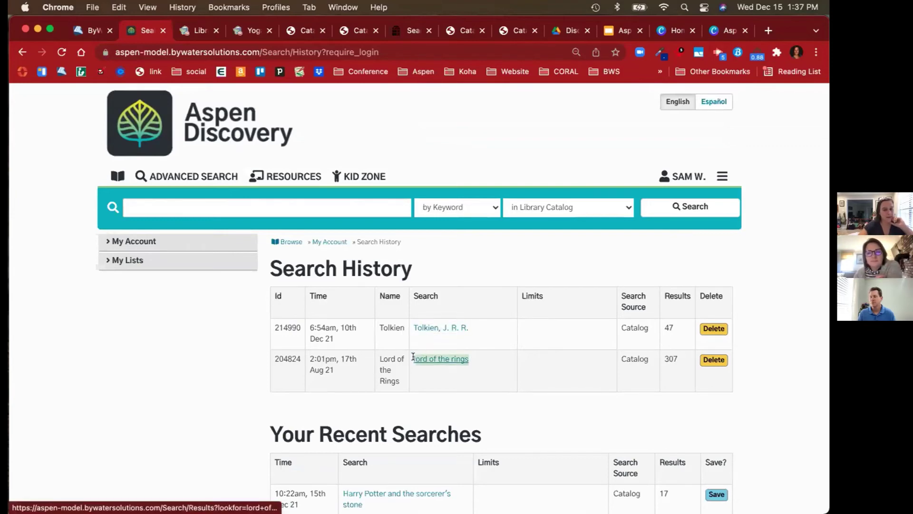
{"action": "scroll", "coordinate": [413, 357], "scroll_direction": "down", "scroll_amount": 3}
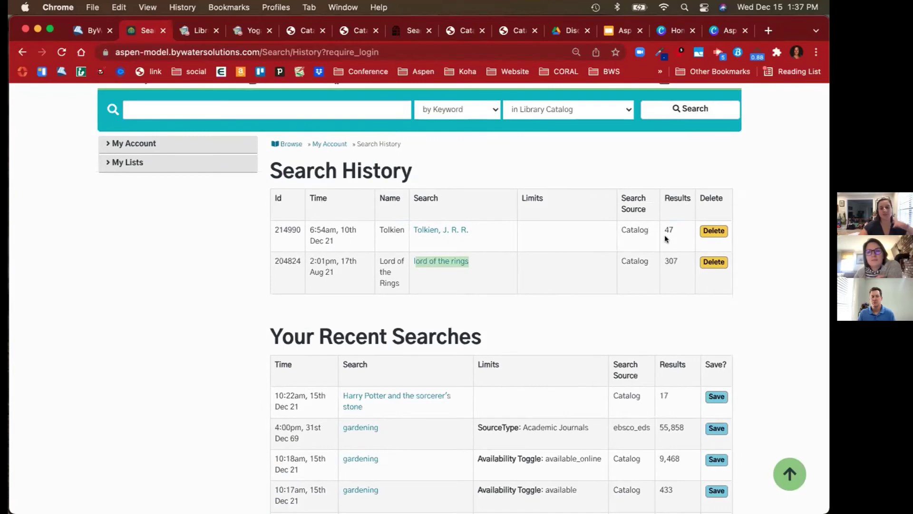
{"action": "scroll", "coordinate": [665, 238], "scroll_direction": "down", "scroll_amount": 4}
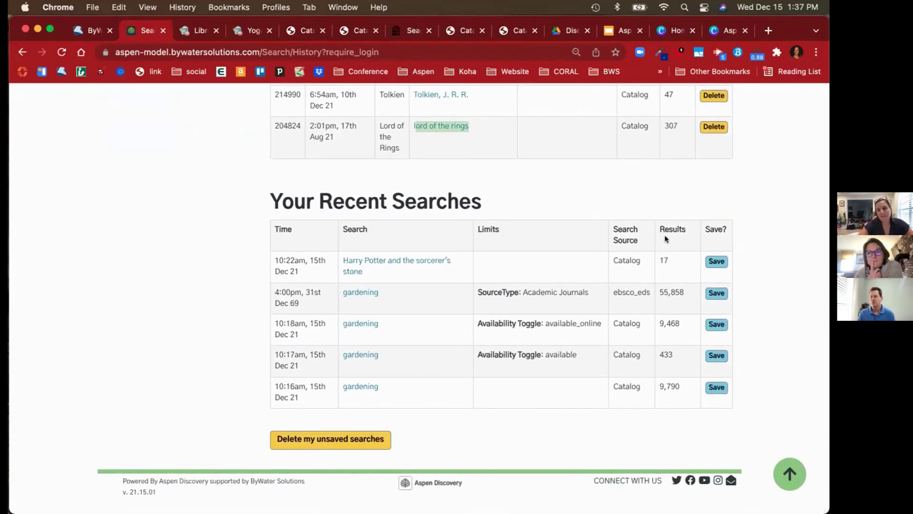
{"action": "scroll", "coordinate": [665, 239], "scroll_direction": "up", "scroll_amount": 7}
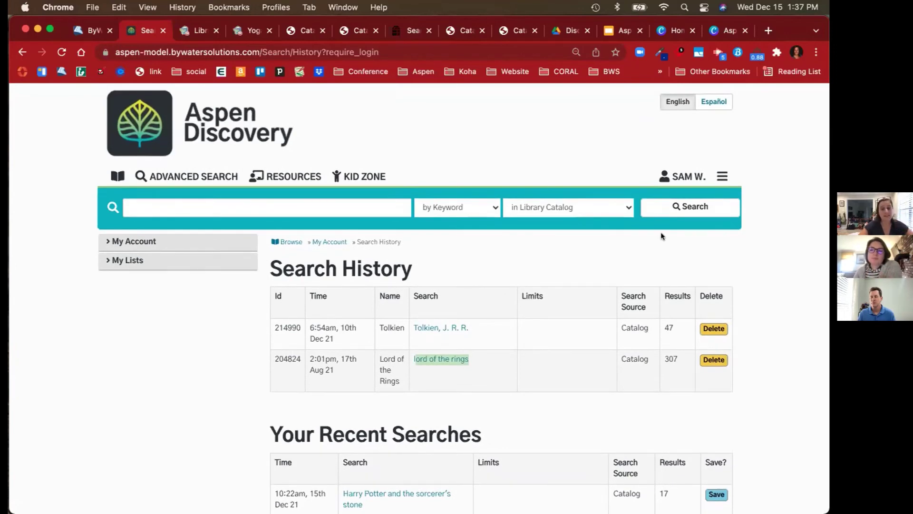
Return to the catalog browse page and show the Your Saved Searches and Your Lists browse categories
{"action": "left_click", "coordinate": [117, 175]}
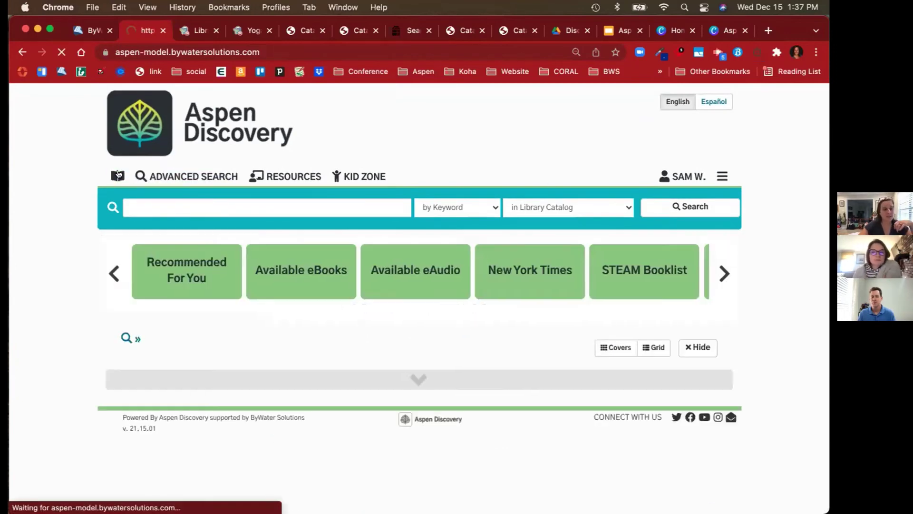
{"action": "left_click", "coordinate": [112, 268]}
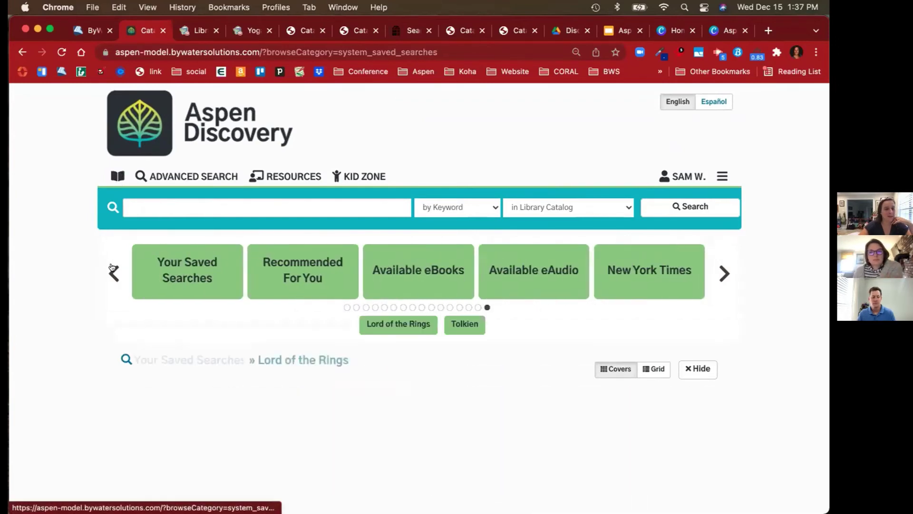
{"action": "left_click", "coordinate": [113, 269]}
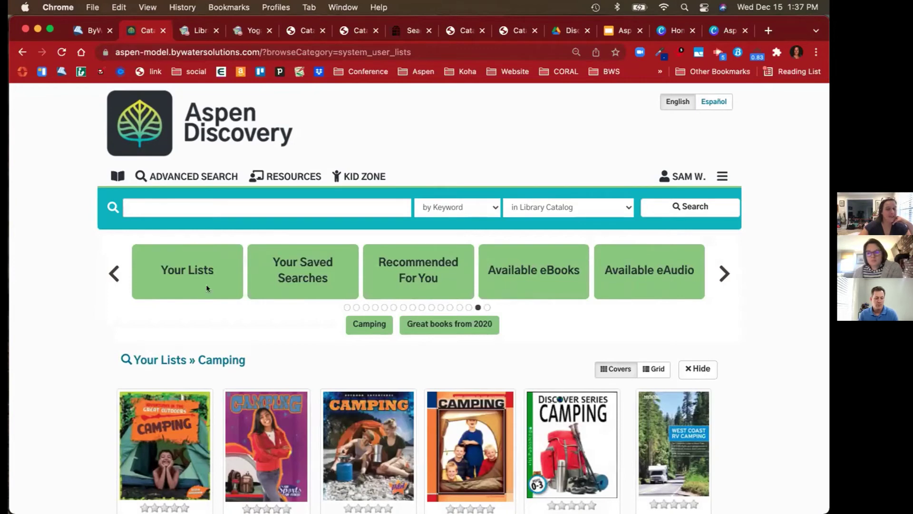
Open the patron's Lists page from the account options and open the Camping list
{"action": "left_click", "coordinate": [722, 176]}
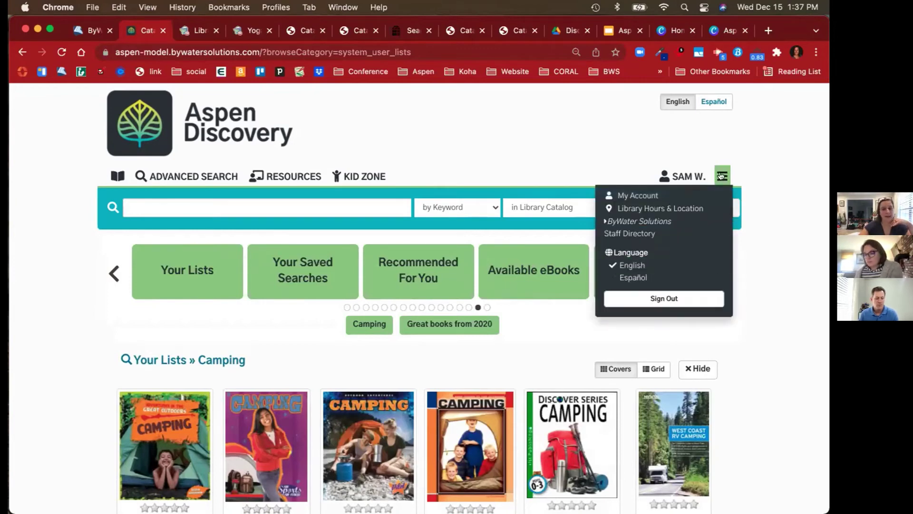
{"action": "left_click", "coordinate": [691, 176]}
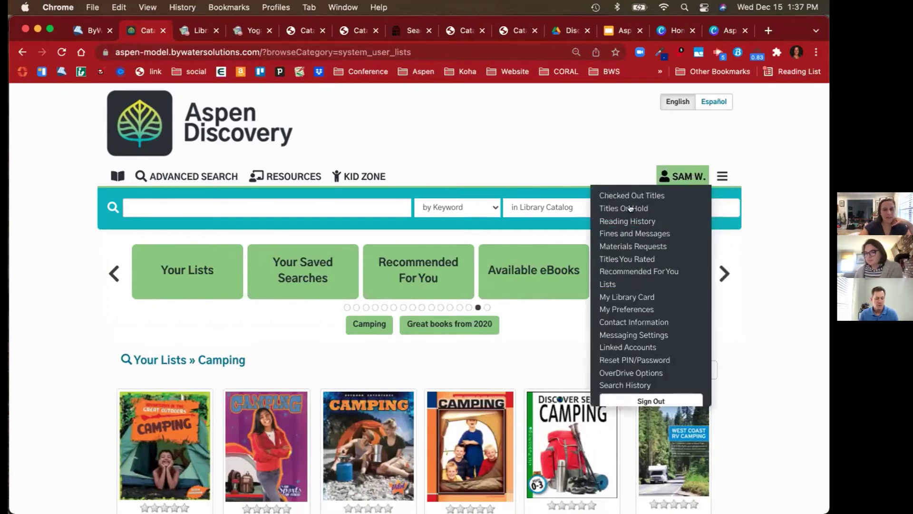
{"action": "left_click", "coordinate": [607, 284]}
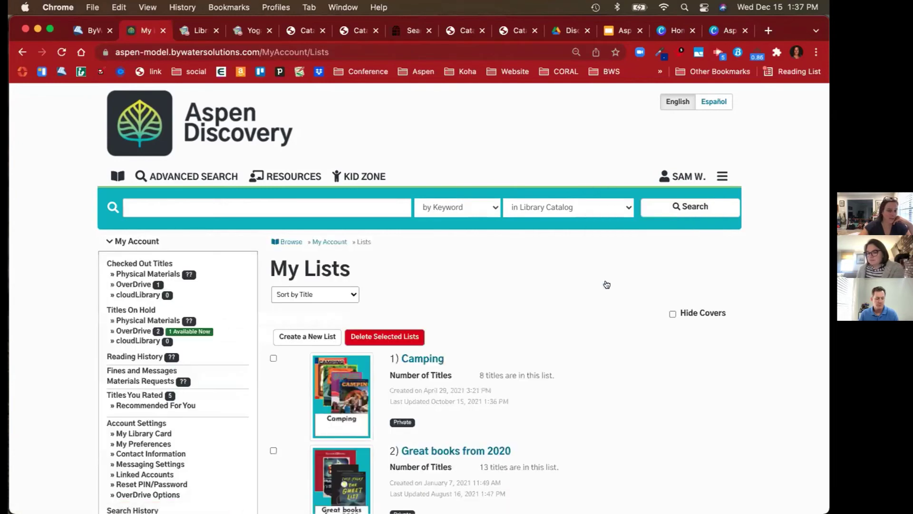
{"action": "scroll", "coordinate": [654, 370], "scroll_direction": "down", "scroll_amount": 3}
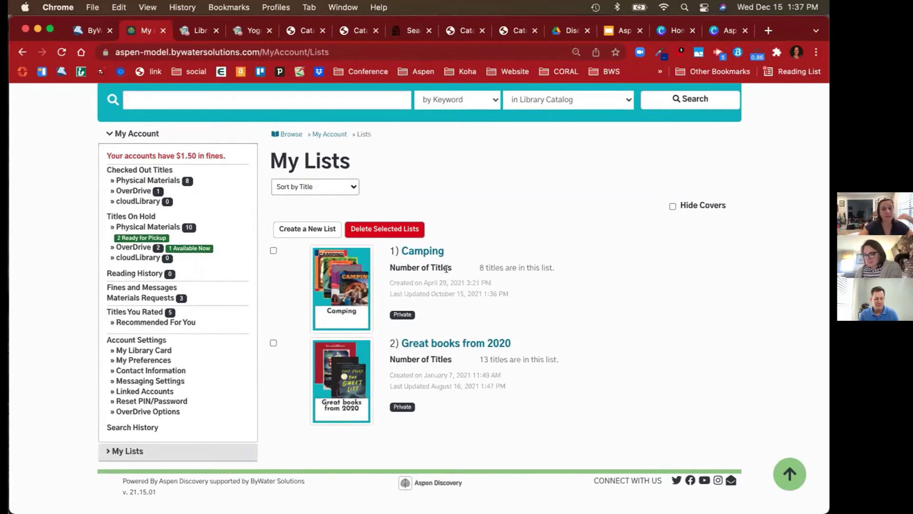
{"action": "left_click", "coordinate": [428, 248]}
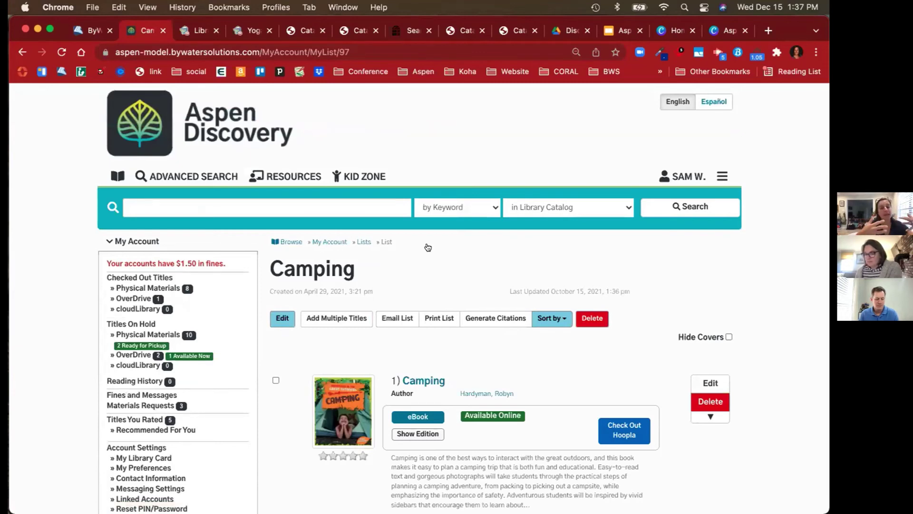
Open the form for adding multiple titles to the Camping list, close it without entries, and look over the listed titles
{"action": "left_click", "coordinate": [336, 318]}
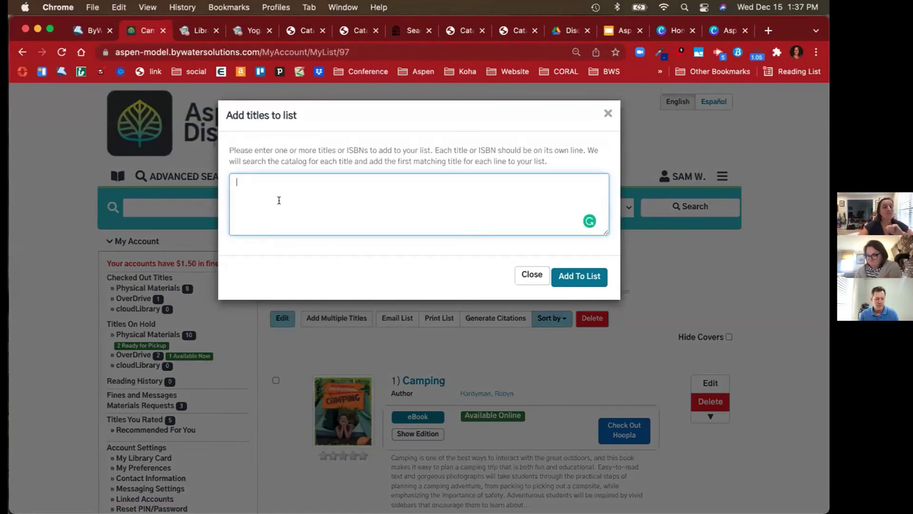
{"action": "left_click", "coordinate": [531, 275]}
{"action": "scroll", "coordinate": [460, 412], "scroll_direction": "down", "scroll_amount": 5}
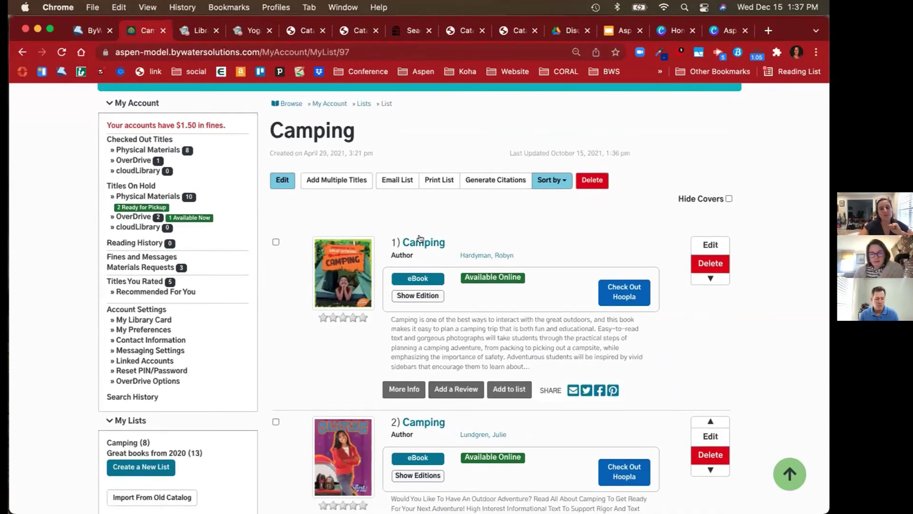
{"action": "scroll", "coordinate": [450, 416], "scroll_direction": "down", "scroll_amount": 1}
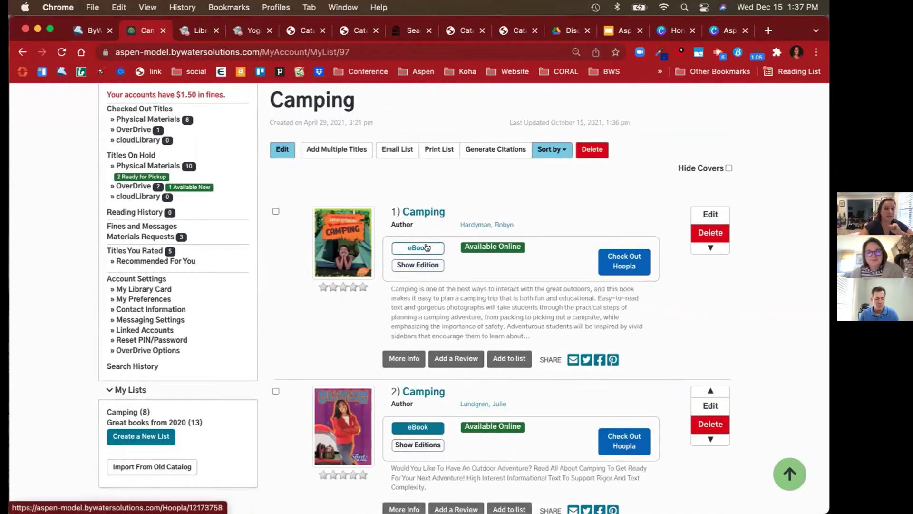
{"action": "scroll", "coordinate": [442, 321], "scroll_direction": "down", "scroll_amount": 1}
{"action": "scroll", "coordinate": [442, 320], "scroll_direction": "up", "scroll_amount": 1}
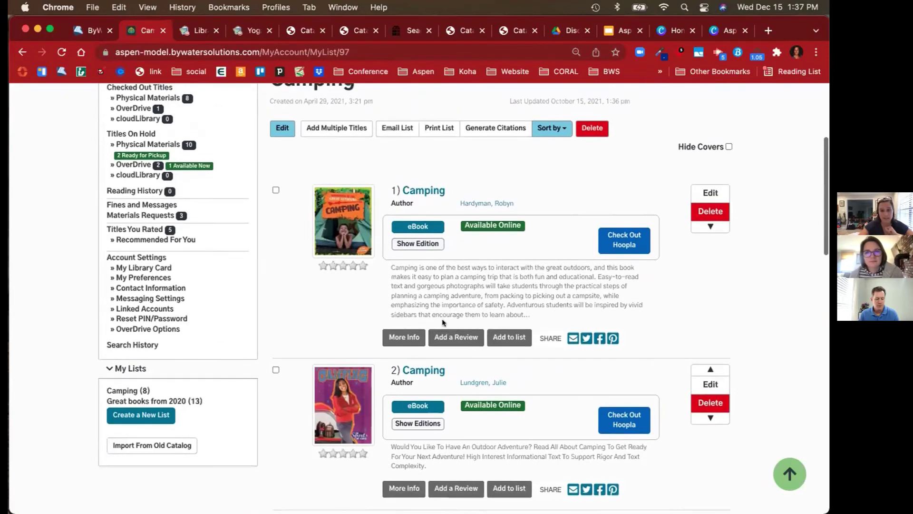
Open the Camping list's email form and close it without sending
{"action": "left_click", "coordinate": [390, 130]}
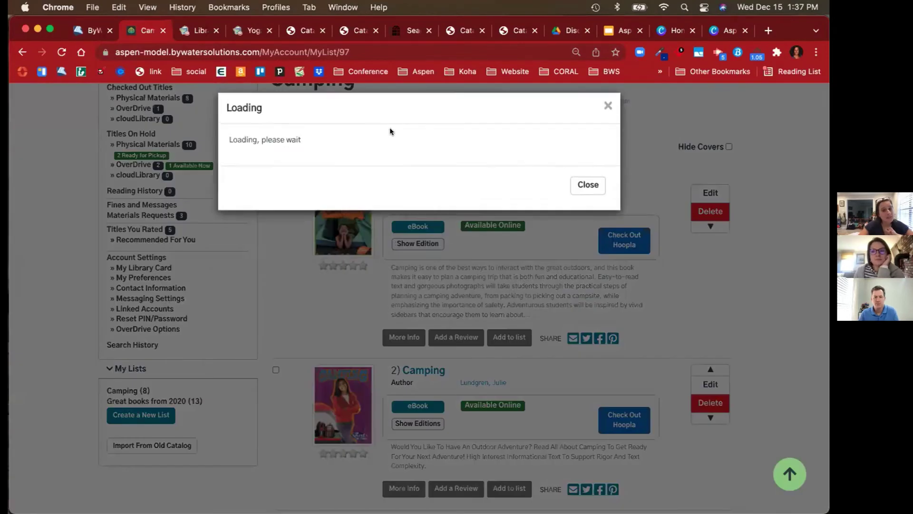
{"action": "left_click", "coordinate": [530, 281]}
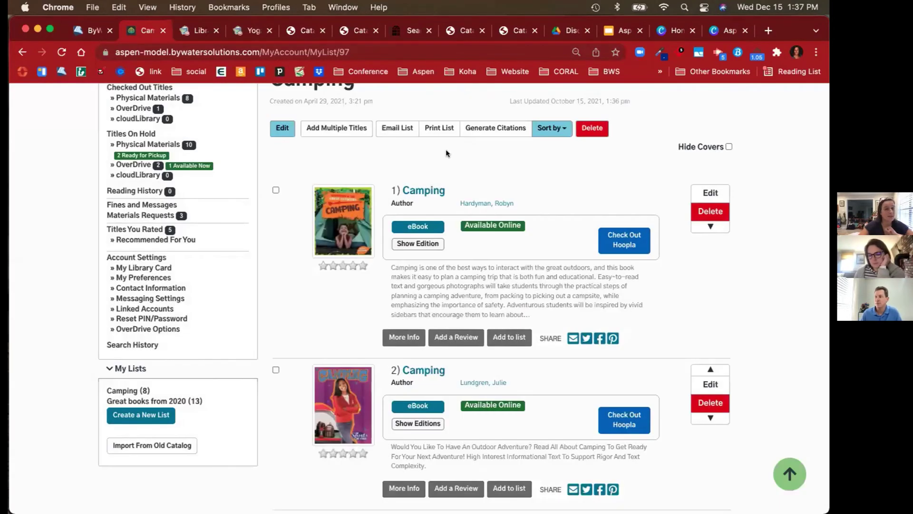
Preview the Camping list's printout with covers and again with covers hidden, cancelling both prints
{"action": "left_click", "coordinate": [439, 127]}
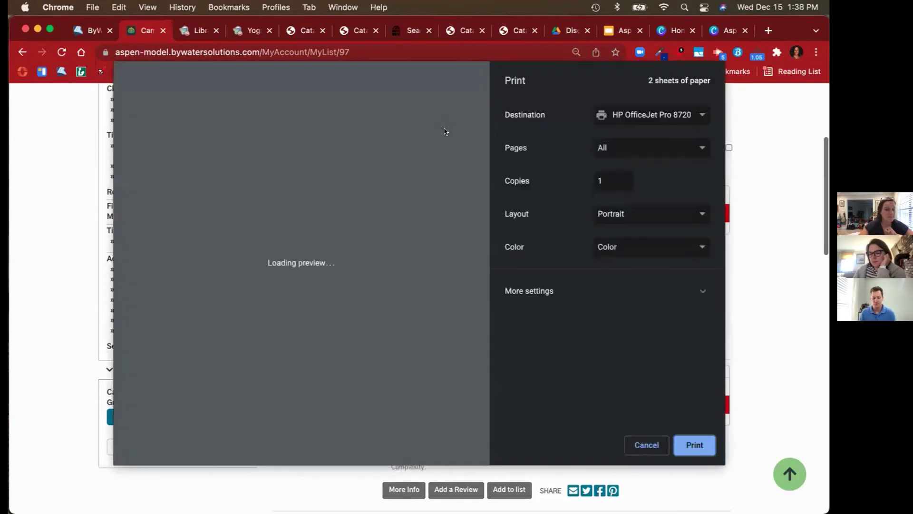
{"action": "left_click", "coordinate": [646, 445]}
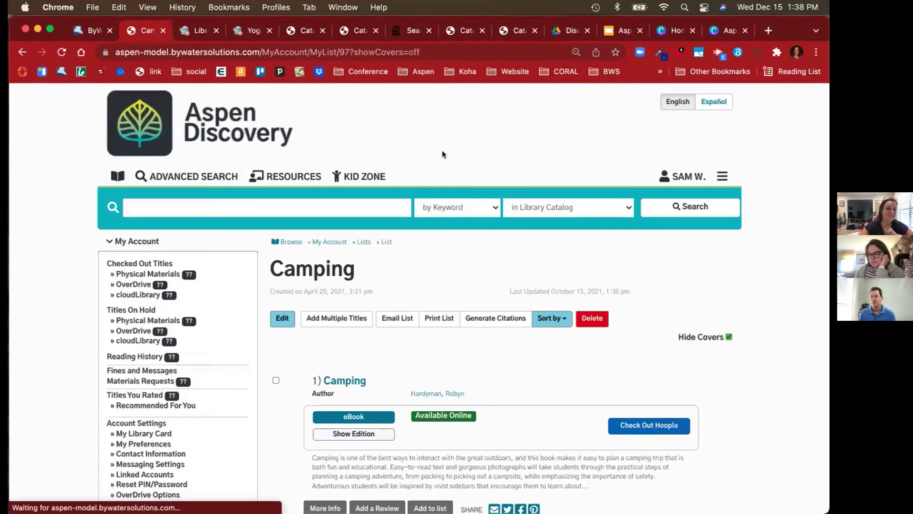
{"action": "left_click", "coordinate": [436, 319]}
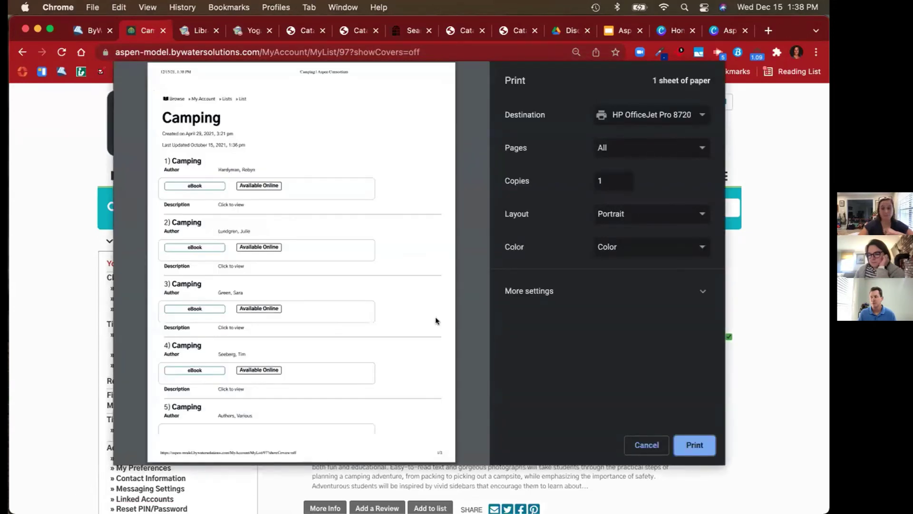
{"action": "left_click", "coordinate": [642, 445]}
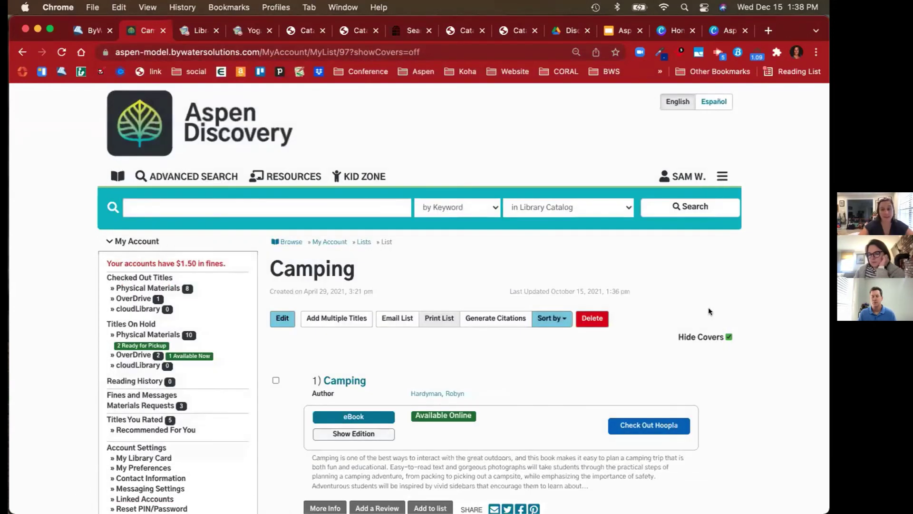
Show the Camping list's covers again, view the available citation formats, and close the dialog without generating citations
{"action": "scroll", "coordinate": [618, 326], "scroll_direction": "down", "scroll_amount": 3}
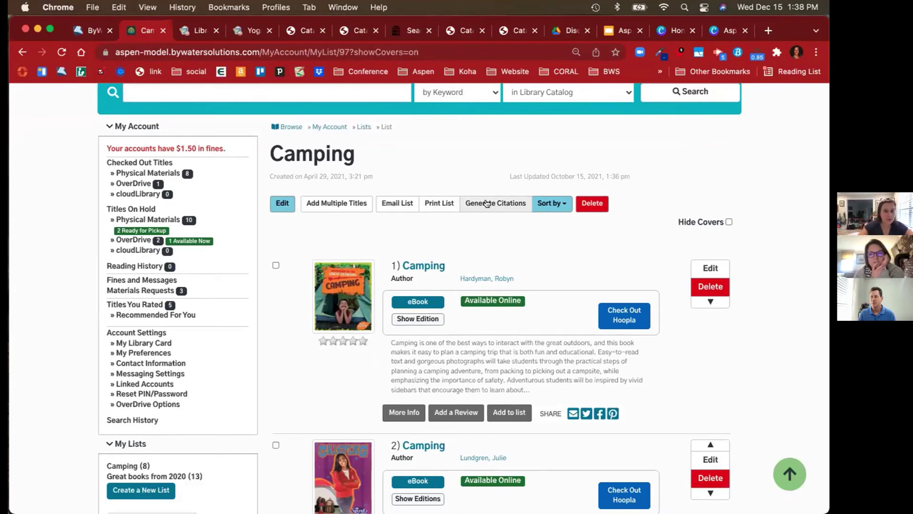
{"action": "left_click", "coordinate": [486, 203]}
{"action": "left_click", "coordinate": [336, 166]}
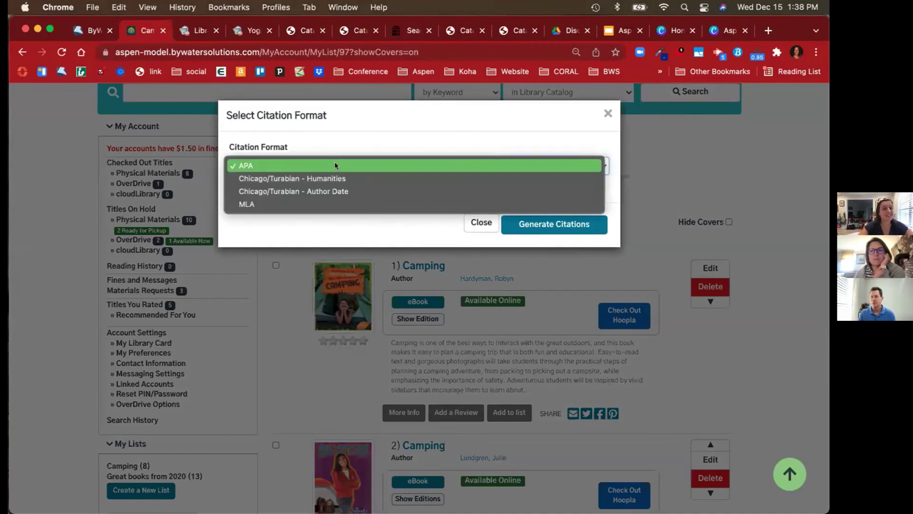
{"action": "left_click", "coordinate": [475, 225]}
{"action": "left_click", "coordinate": [475, 226]}
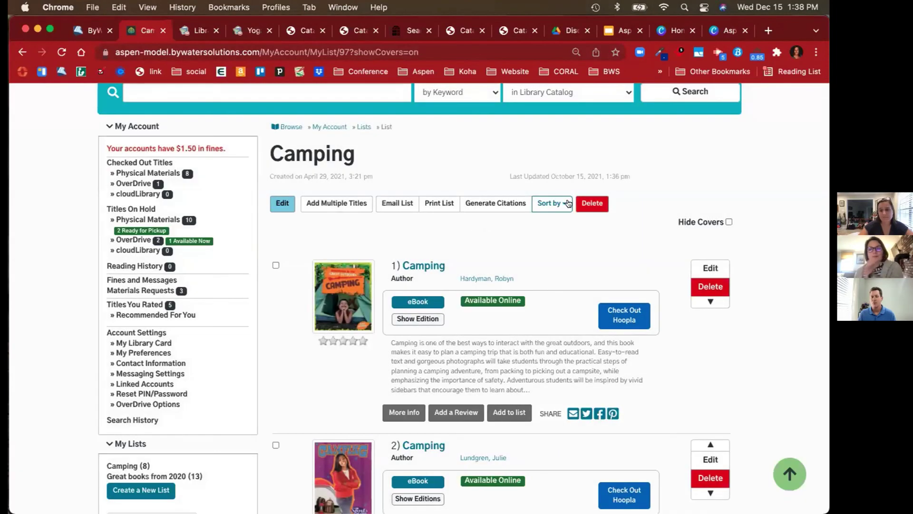
Check the Camping list's sort options without changing them, and move the second title up one place in the list
{"action": "left_click", "coordinate": [566, 204]}
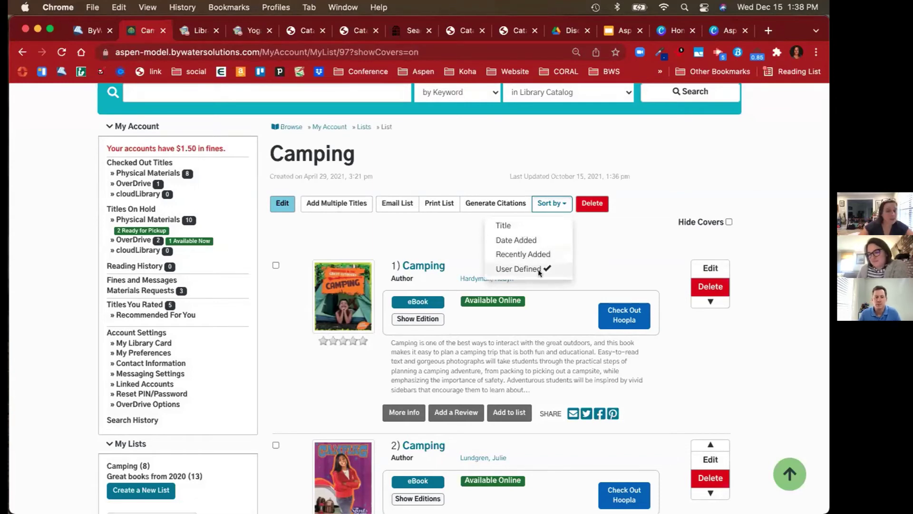
{"action": "left_click", "coordinate": [624, 259]}
{"action": "scroll", "coordinate": [666, 333], "scroll_direction": "down", "scroll_amount": 2}
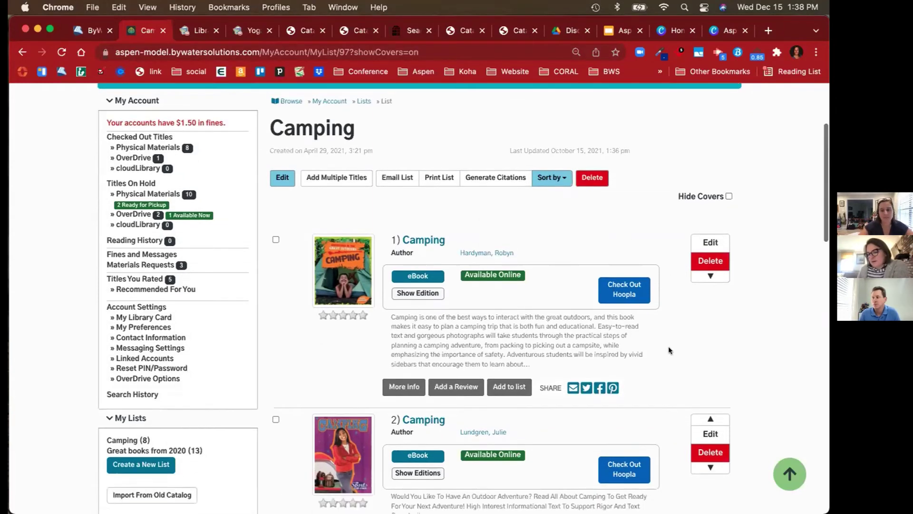
{"action": "left_click", "coordinate": [711, 403]}
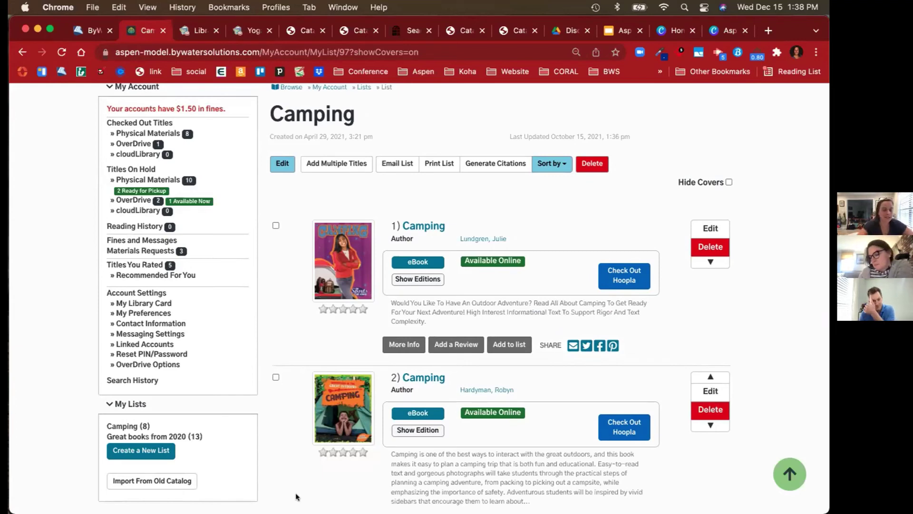
{"action": "scroll", "coordinate": [209, 405], "scroll_direction": "down", "scroll_amount": 2}
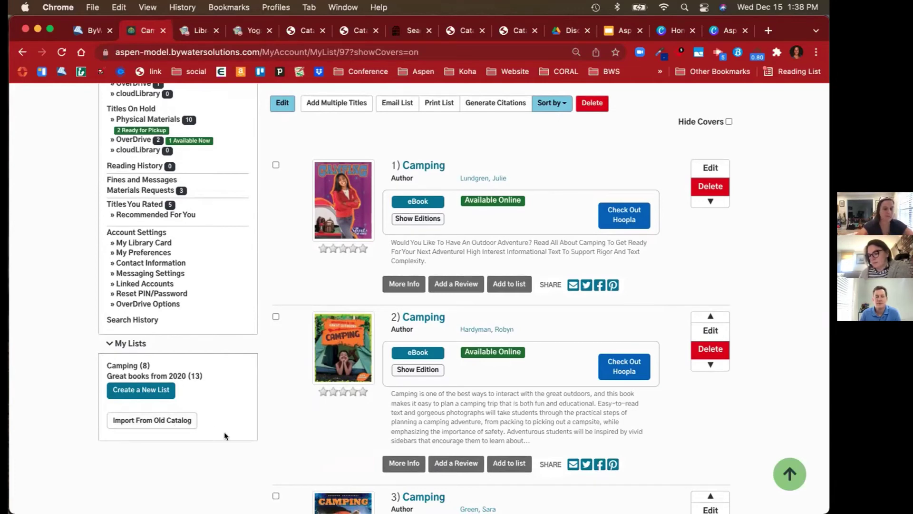
{"action": "scroll", "coordinate": [226, 436], "scroll_direction": "up", "scroll_amount": 5}
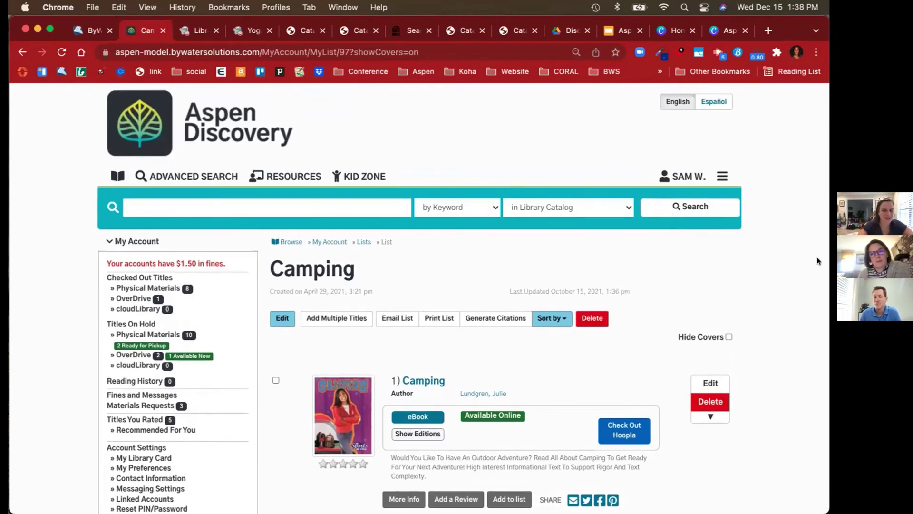
Search by keyword for "gardening" in Combined Results
{"action": "left_click", "coordinate": [380, 204]}
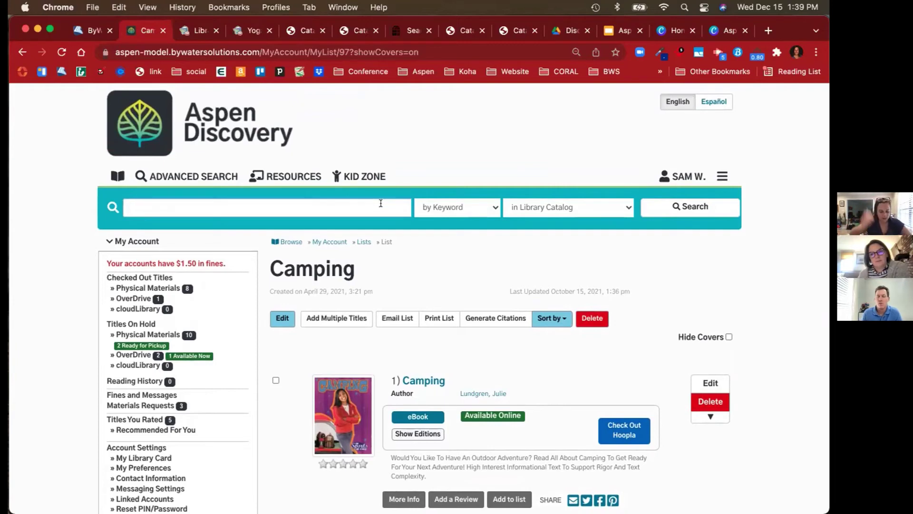
{"action": "type", "text": "gardening"}
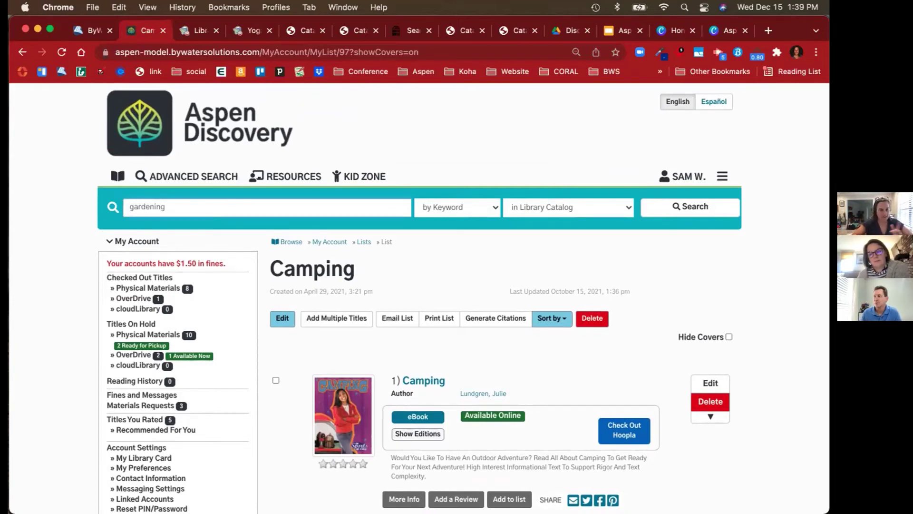
{"action": "left_click", "coordinate": [576, 209]}
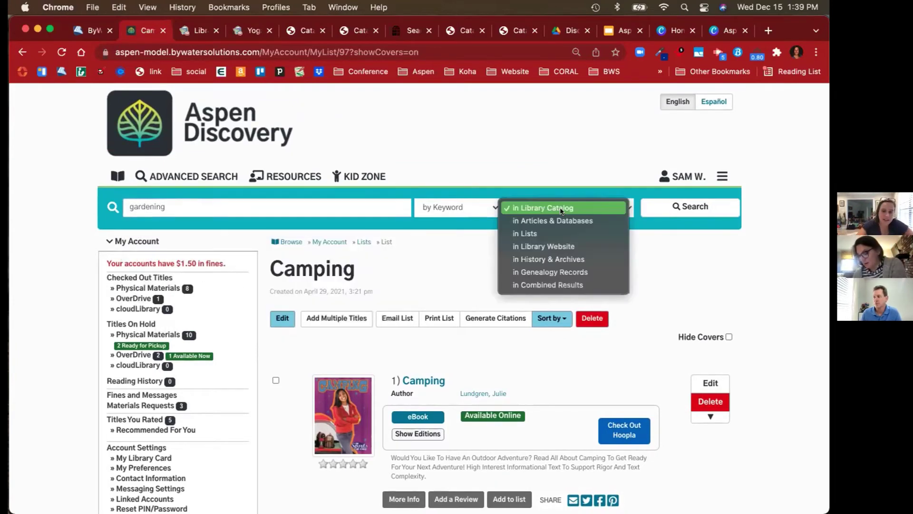
{"action": "left_click", "coordinate": [550, 285]}
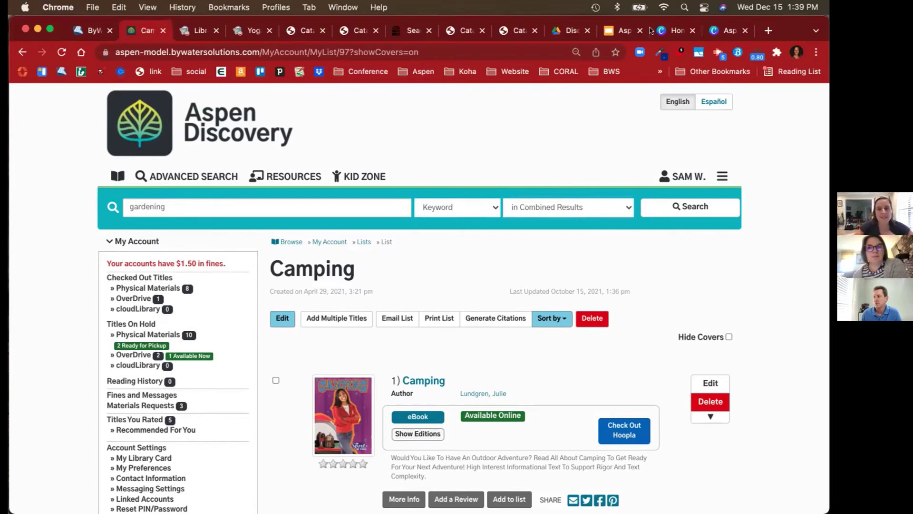
{"action": "left_click", "coordinate": [659, 215]}
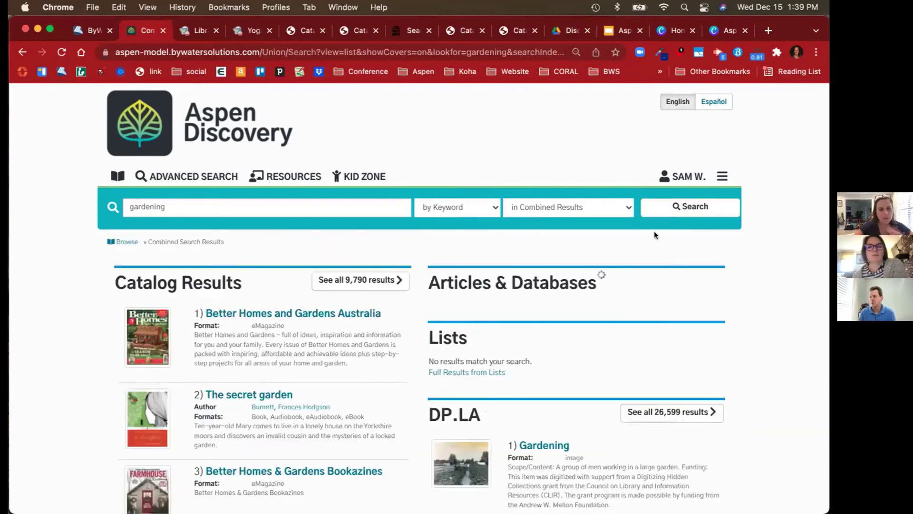
Look through the combined gardening results, including the catalog, Articles & Databases, Website, Lists, History & Archives and DP.LA sections
{"action": "scroll", "coordinate": [295, 395], "scroll_direction": "down", "scroll_amount": 3}
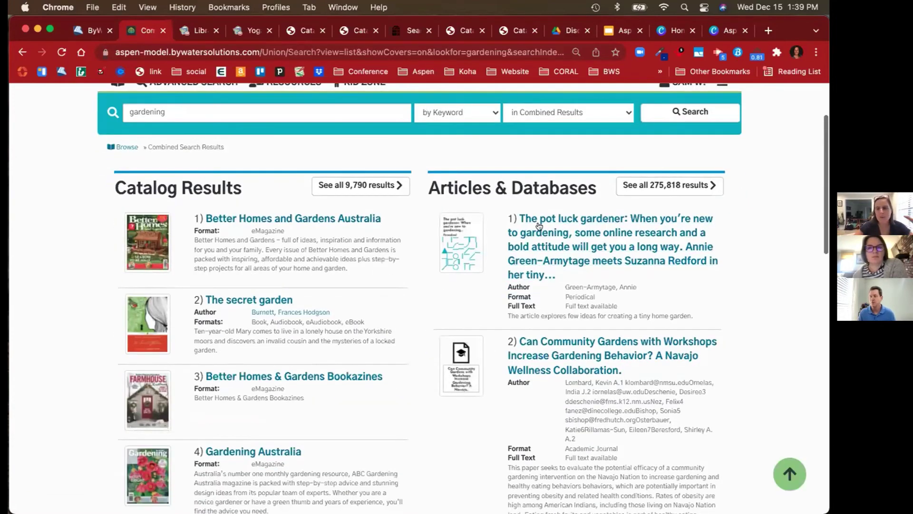
{"action": "scroll", "coordinate": [539, 226], "scroll_direction": "down", "scroll_amount": 5}
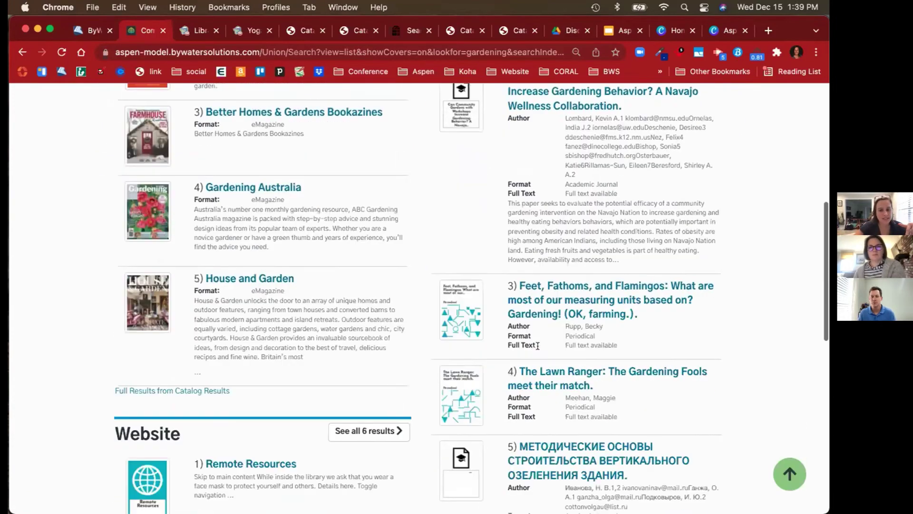
{"action": "scroll", "coordinate": [538, 346], "scroll_direction": "down", "scroll_amount": 5}
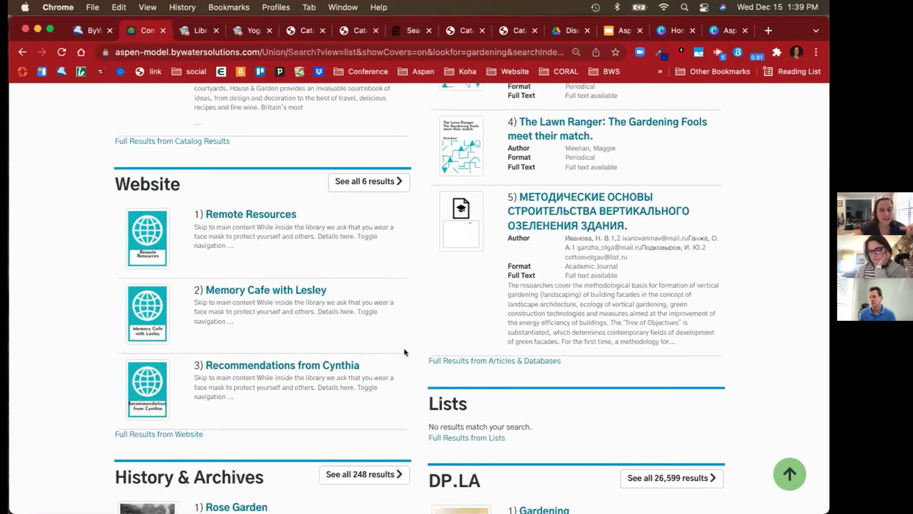
{"action": "scroll", "coordinate": [405, 352], "scroll_direction": "down", "scroll_amount": 5}
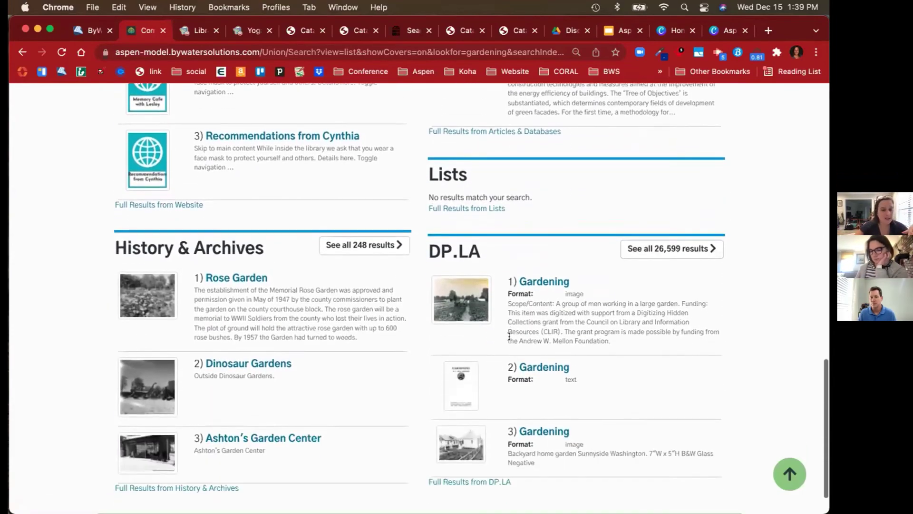
{"action": "scroll", "coordinate": [534, 402], "scroll_direction": "down", "scroll_amount": 2}
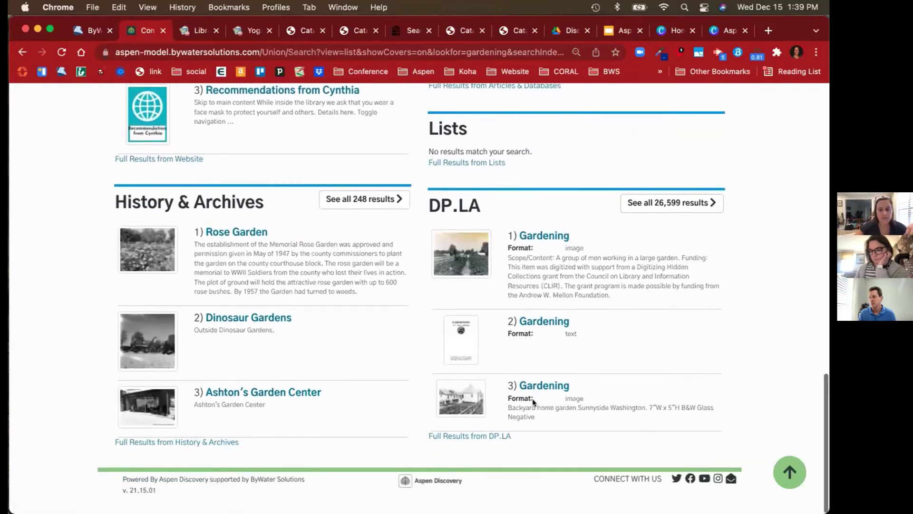
{"action": "left_click_drag", "start_coordinate": [427, 205], "coordinate": [489, 210]}
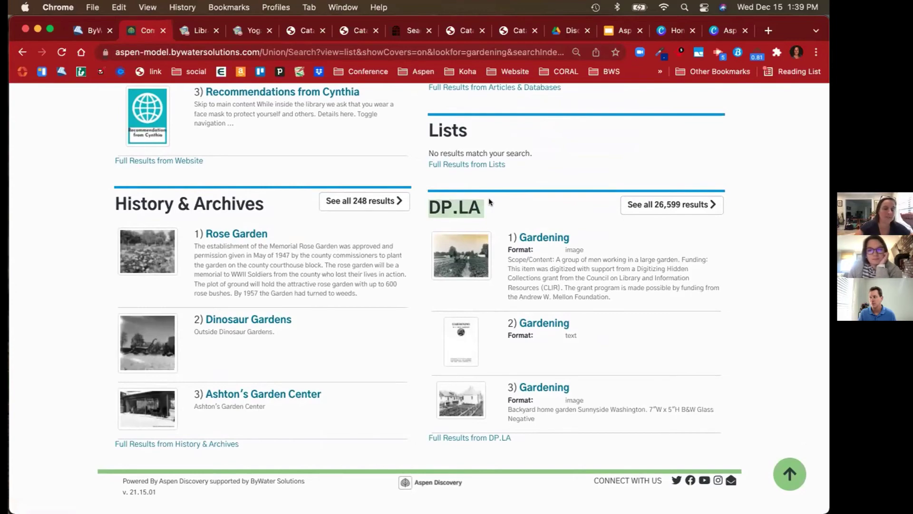
{"action": "scroll", "coordinate": [489, 201], "scroll_direction": "up", "scroll_amount": 15}
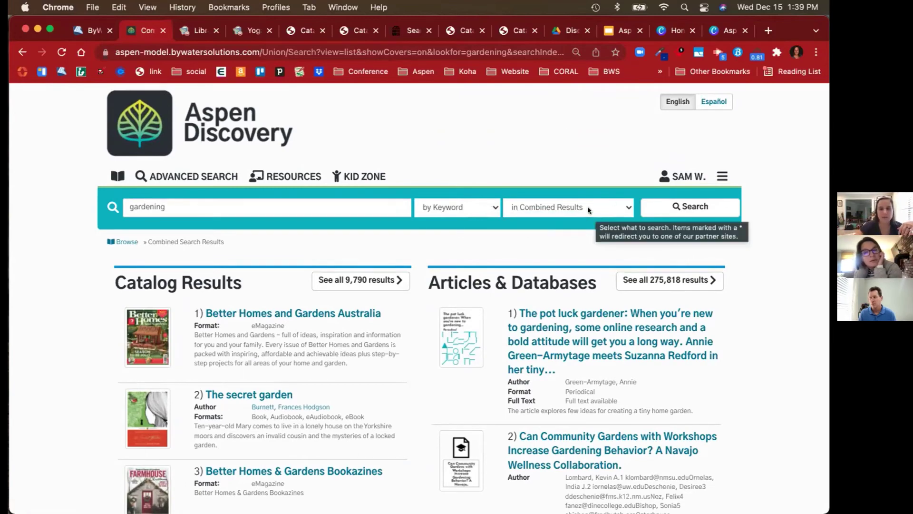
Clear the search term and run an empty keyword search in Genealogy Records
{"action": "left_click", "coordinate": [609, 210]}
{"action": "left_click", "coordinate": [313, 200]}
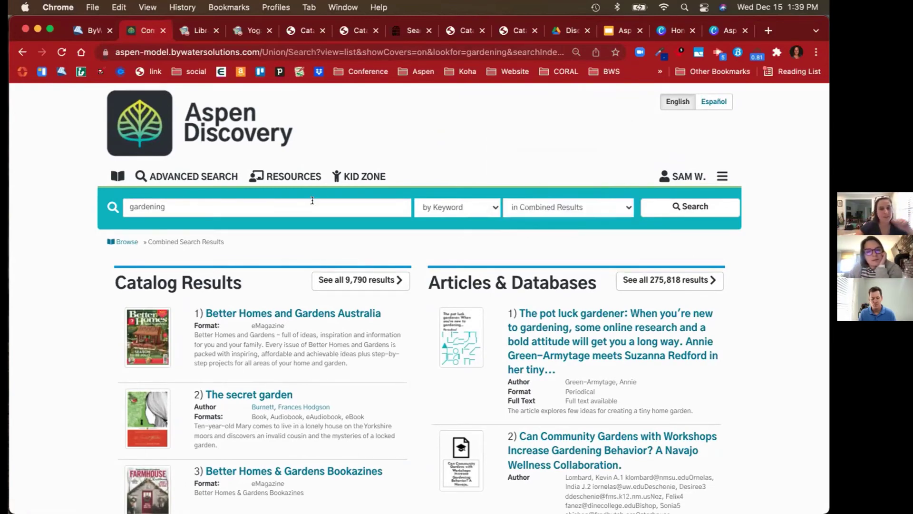
{"action": "double_click", "coordinate": [312, 201]}
{"action": "key", "text": "BackSpace"}
{"action": "left_click", "coordinate": [533, 210]}
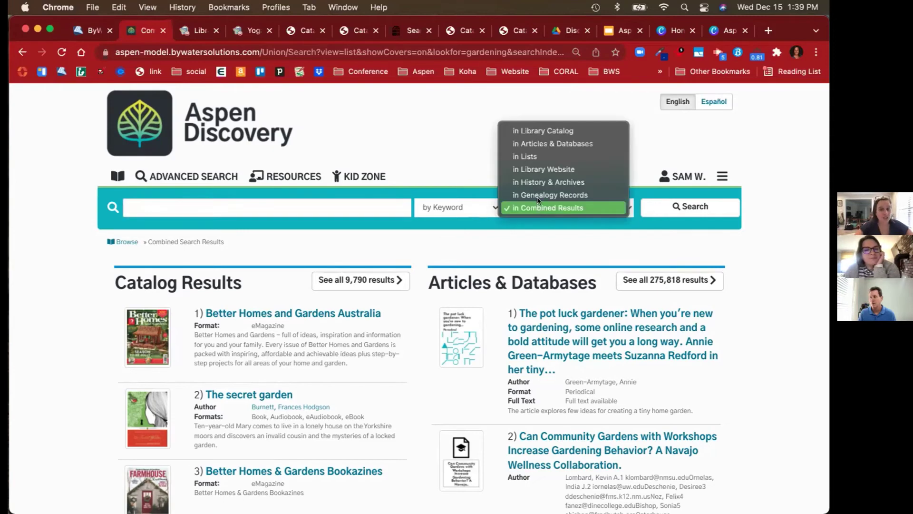
{"action": "left_click", "coordinate": [538, 195]}
{"action": "left_click", "coordinate": [686, 219]}
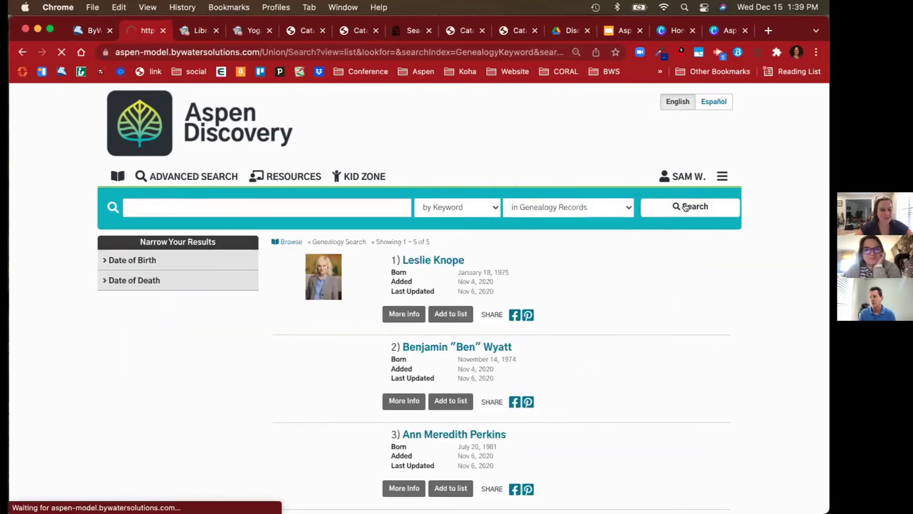
Browse the genealogy results and open the second person's record to read its details and comments
{"action": "scroll", "coordinate": [650, 328], "scroll_direction": "down", "scroll_amount": 1}
{"action": "scroll", "coordinate": [649, 328], "scroll_direction": "down", "scroll_amount": 3}
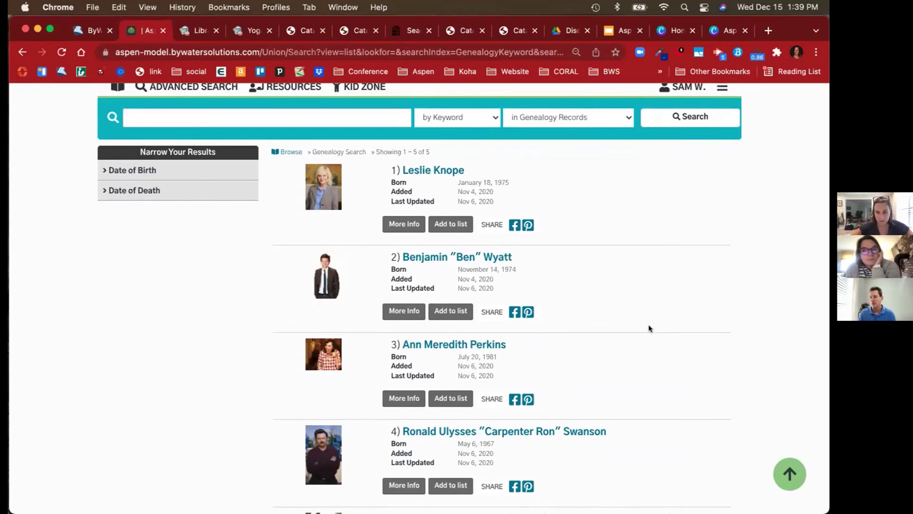
{"action": "left_click", "coordinate": [455, 253]}
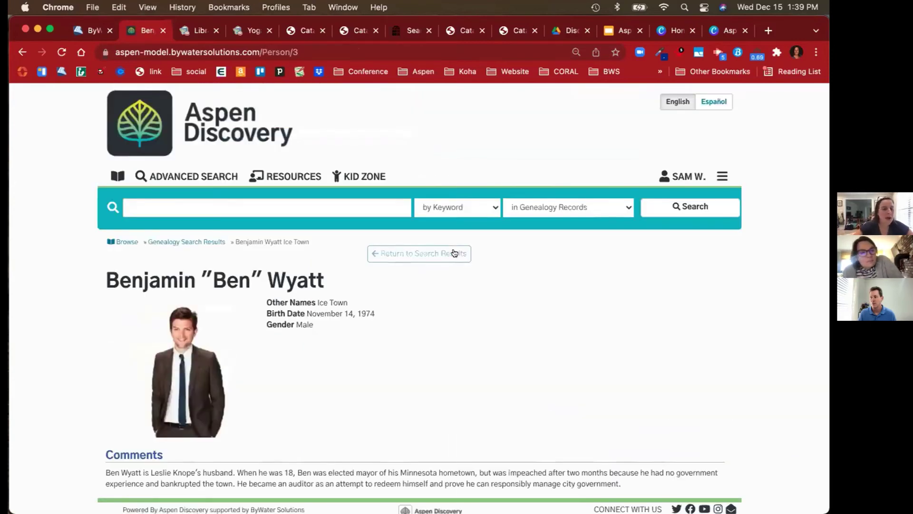
{"action": "scroll", "coordinate": [454, 253], "scroll_direction": "down", "scroll_amount": 1}
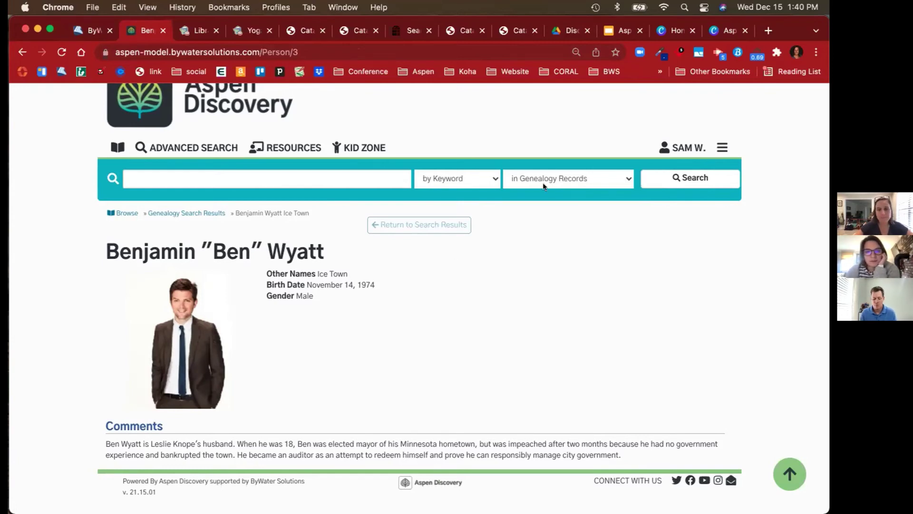
Sign out of the patron account and sign in to the administrator account with its username and password
{"action": "left_click", "coordinate": [722, 147]}
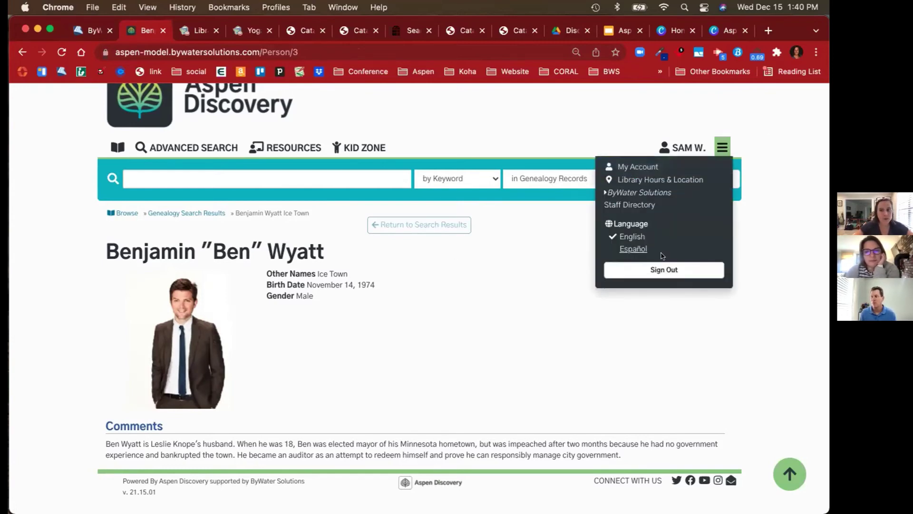
{"action": "left_click", "coordinate": [665, 267]}
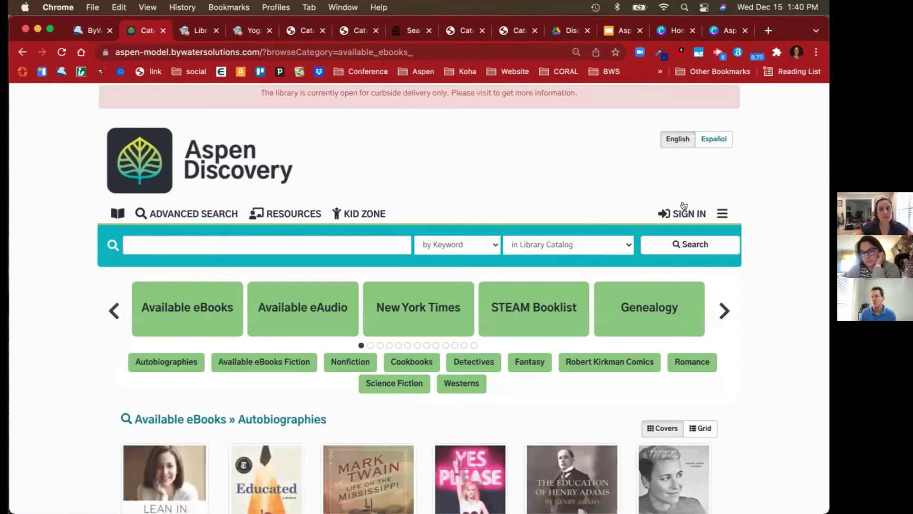
{"action": "left_click", "coordinate": [685, 214]}
{"action": "type", "text": "18"}
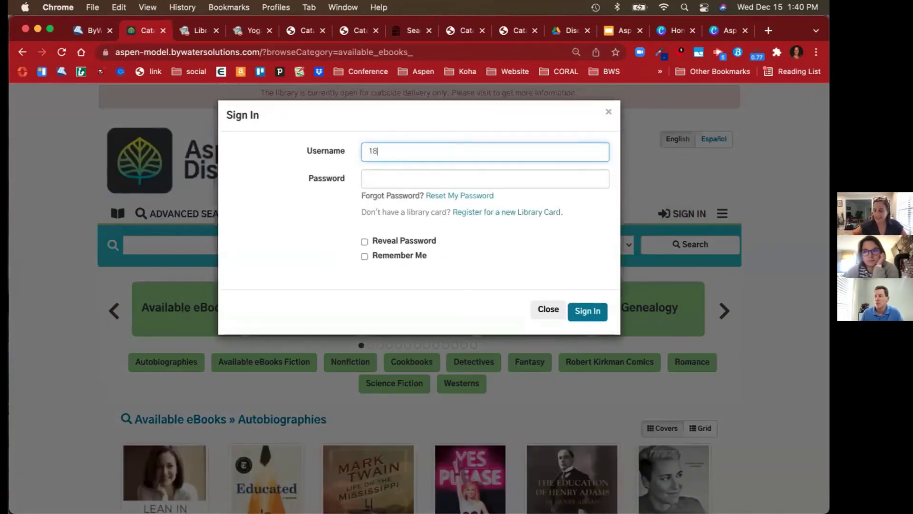
{"action": "type", "text": "3012222"}
{"action": "key", "text": "Tab"}
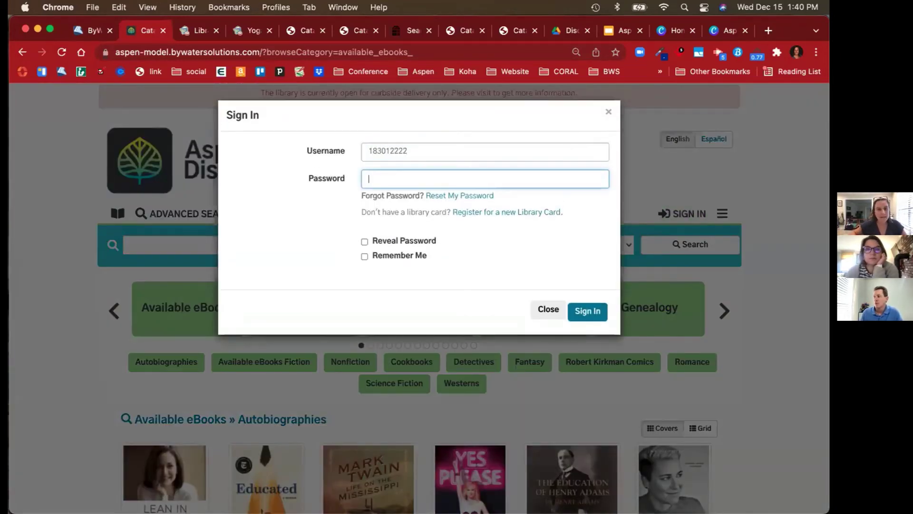
{"action": "type", "text": "••"}
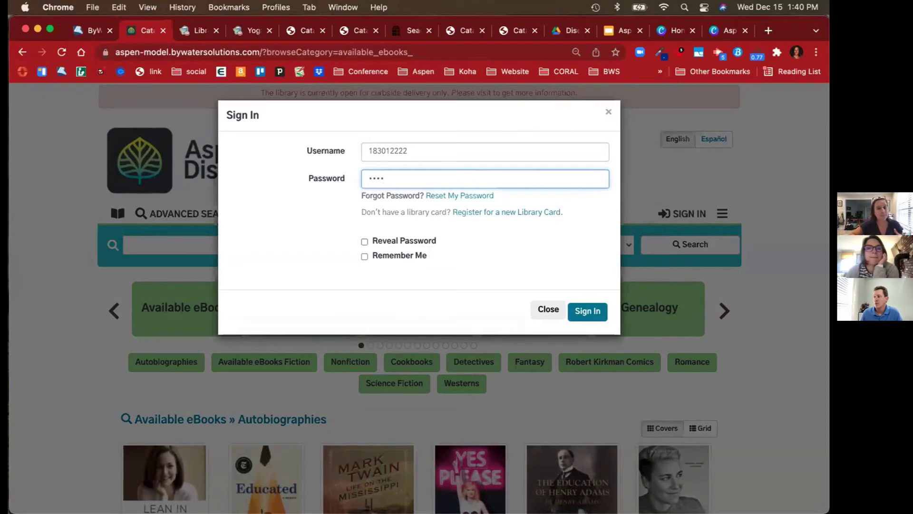
{"action": "key", "text": "Return"}
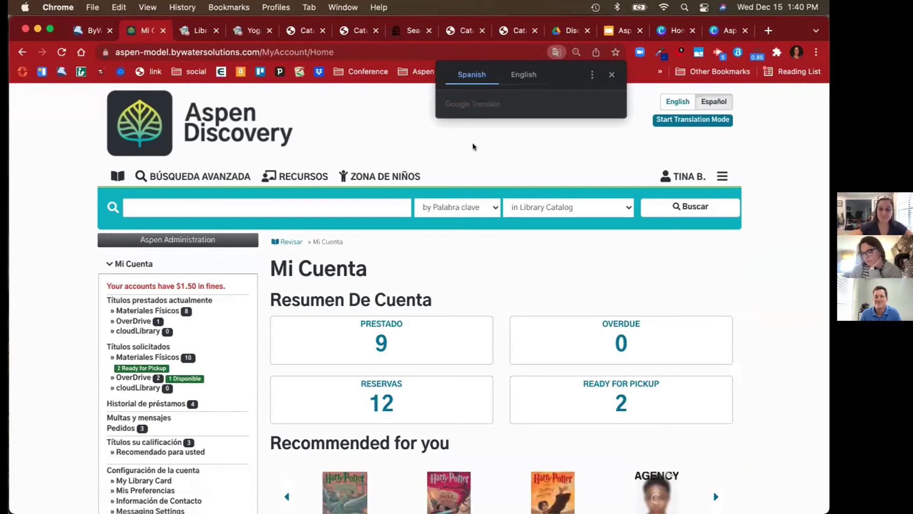
Translate the account page into English with the browser's translator, and open Aspen Administration to view its sections
{"action": "left_click", "coordinate": [529, 76]}
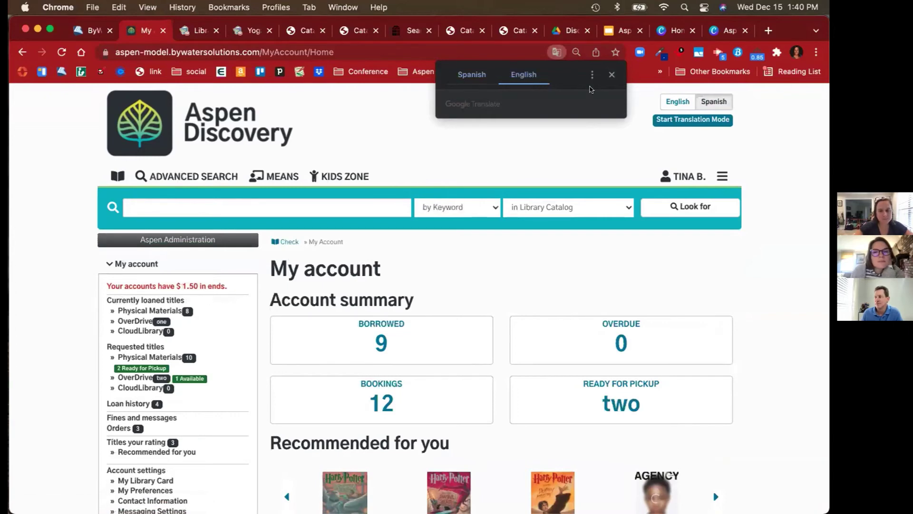
{"action": "left_click", "coordinate": [180, 240]}
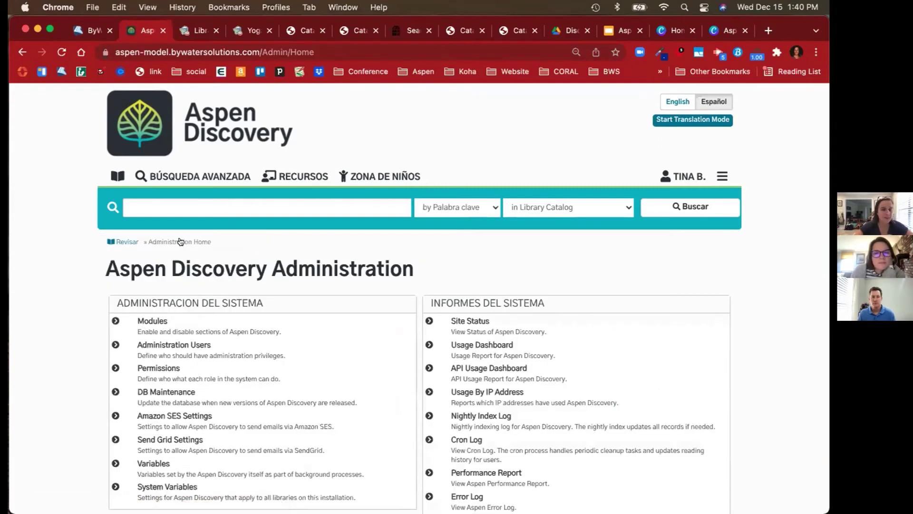
{"action": "scroll", "coordinate": [39, 274], "scroll_direction": "down", "scroll_amount": 4}
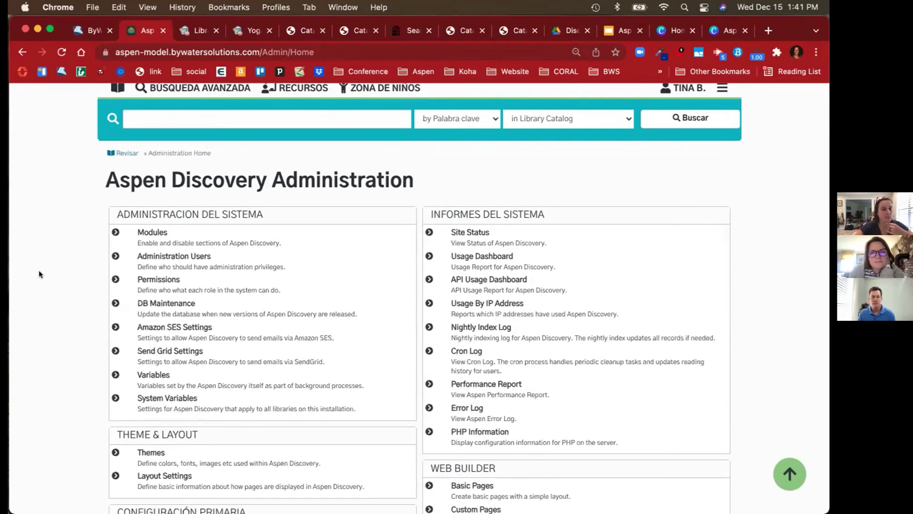
{"action": "scroll", "coordinate": [39, 271], "scroll_direction": "down", "scroll_amount": 3}
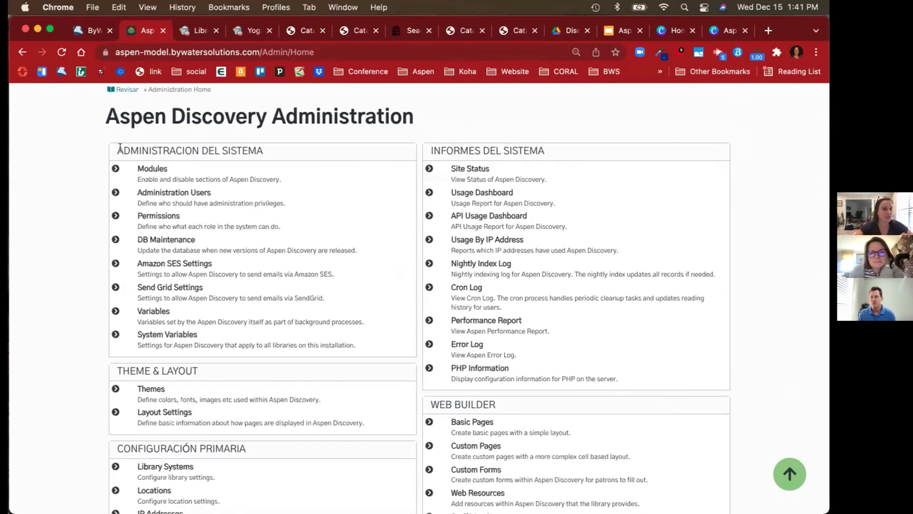
Switch the site's own language to English and look over the administration sections
{"action": "scroll", "coordinate": [207, 152], "scroll_direction": "up", "scroll_amount": 7}
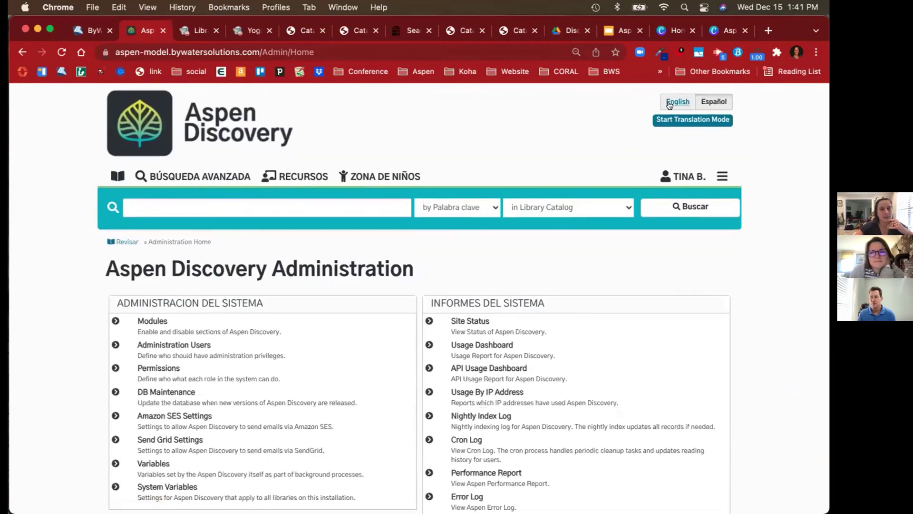
{"action": "left_click", "coordinate": [673, 105]}
{"action": "scroll", "coordinate": [267, 330], "scroll_direction": "down", "scroll_amount": 5}
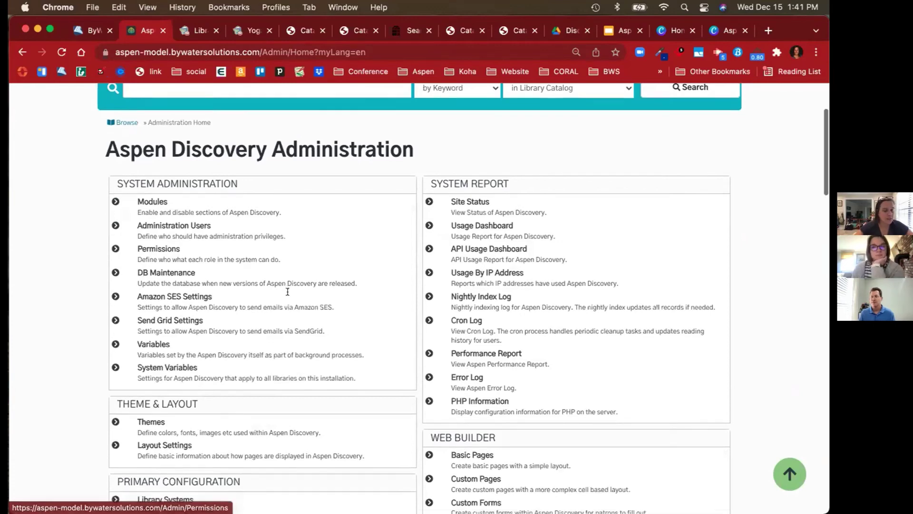
Open the Usage Dashboard from the system reports and look through its general usage and search statistics
{"action": "scroll", "coordinate": [291, 292], "scroll_direction": "down", "scroll_amount": 2}
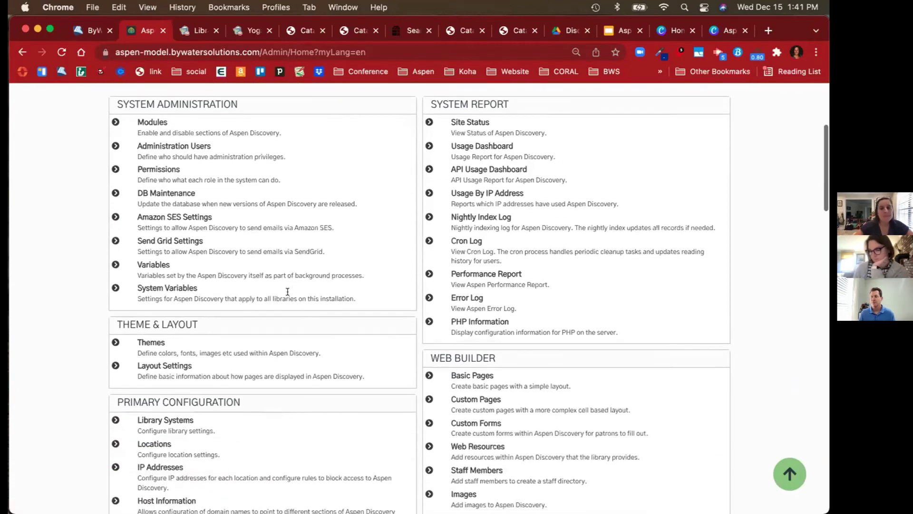
{"action": "left_click", "coordinate": [483, 145]}
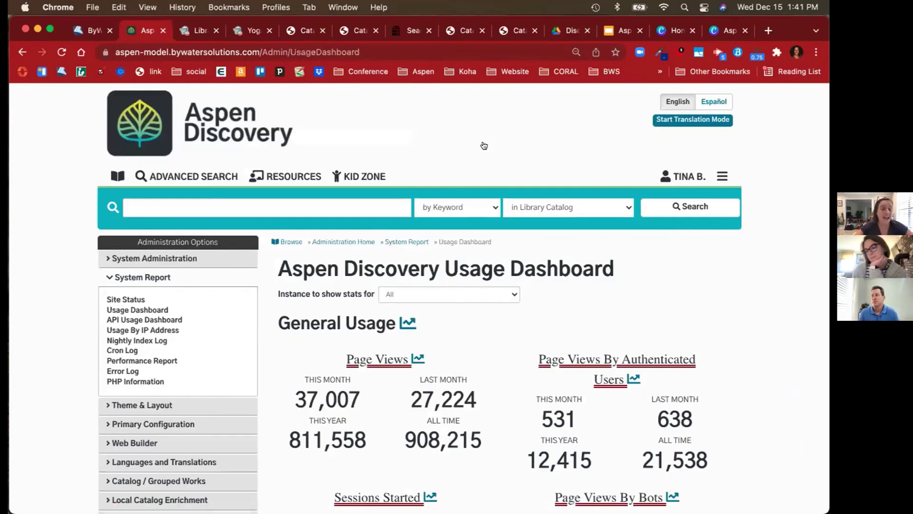
{"action": "scroll", "coordinate": [484, 146], "scroll_direction": "down", "scroll_amount": 3}
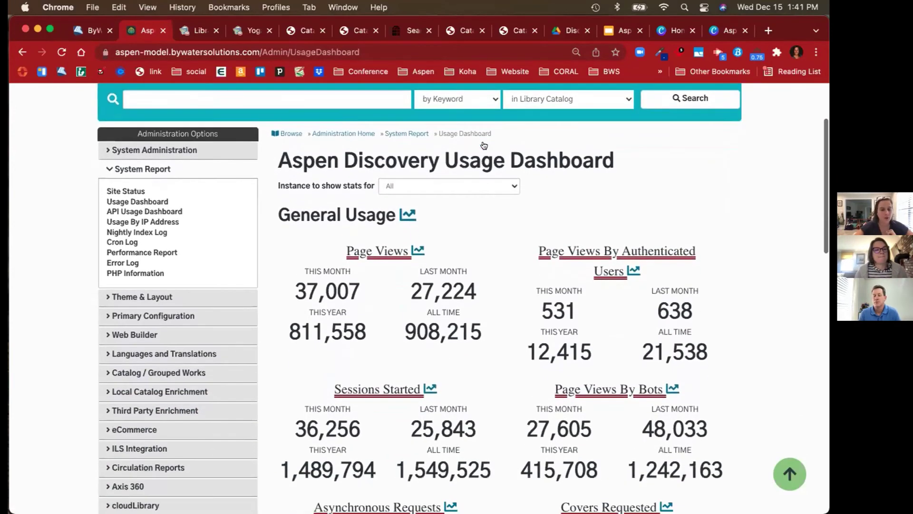
{"action": "scroll", "coordinate": [489, 282], "scroll_direction": "down", "scroll_amount": 2}
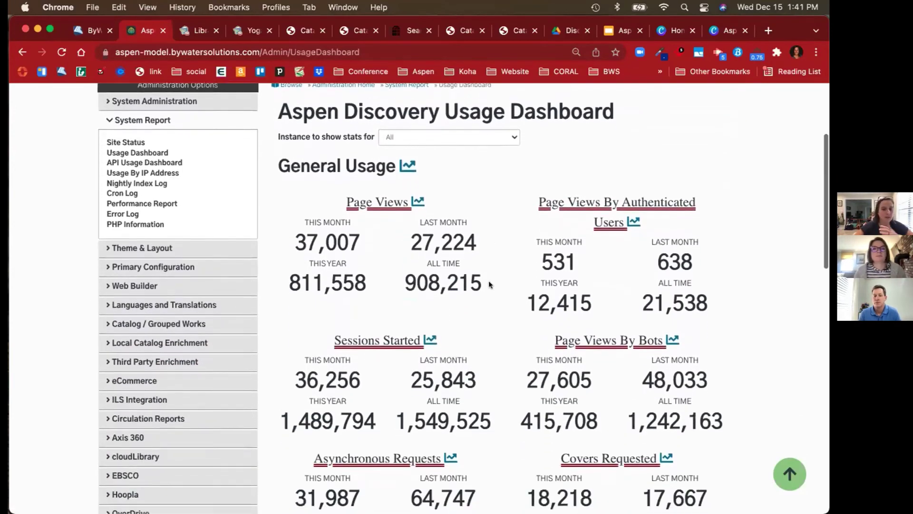
{"action": "scroll", "coordinate": [489, 282], "scroll_direction": "down", "scroll_amount": 5}
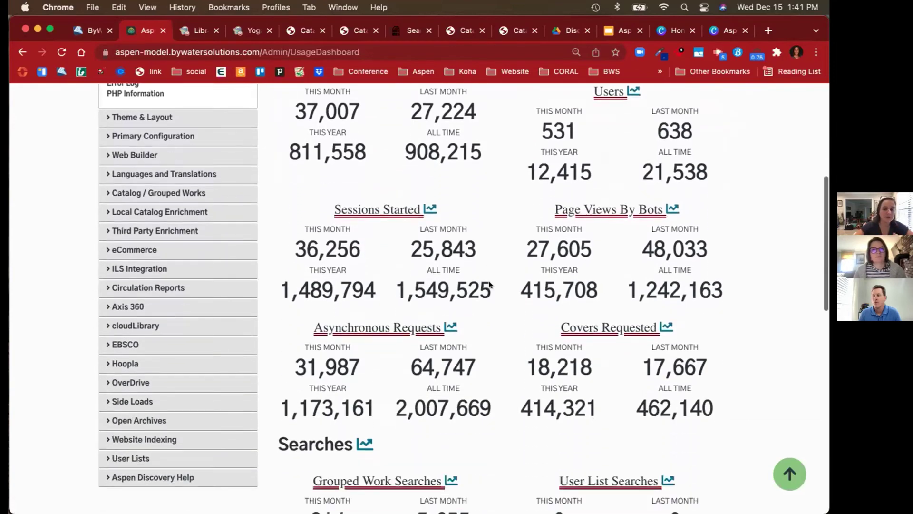
{"action": "scroll", "coordinate": [489, 284], "scroll_direction": "down", "scroll_amount": 4}
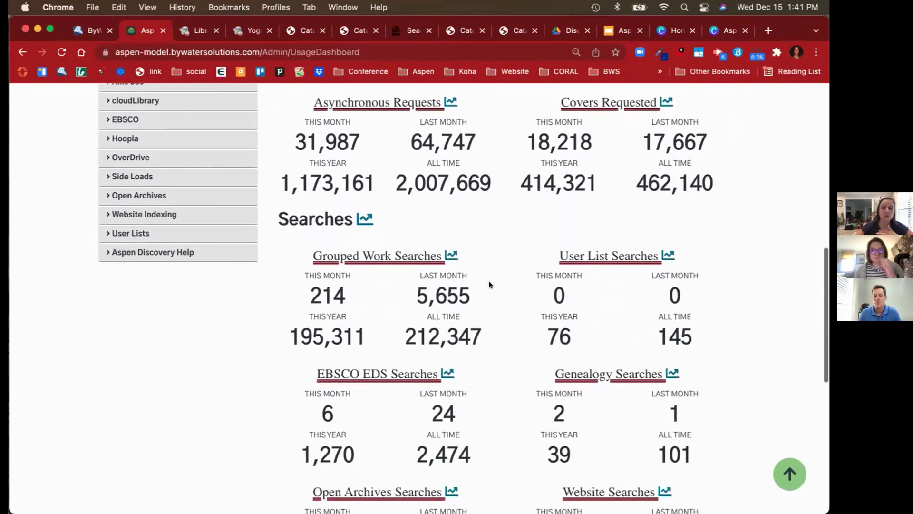
{"action": "scroll", "coordinate": [489, 285], "scroll_direction": "up", "scroll_amount": 10}
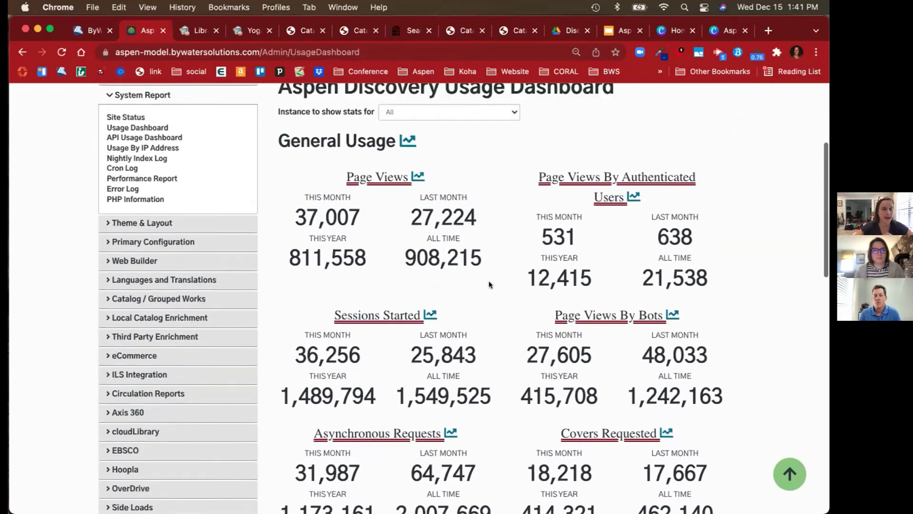
Open the Page Views usage graph and examine the chart together with its raw data table
{"action": "left_click", "coordinate": [418, 195]}
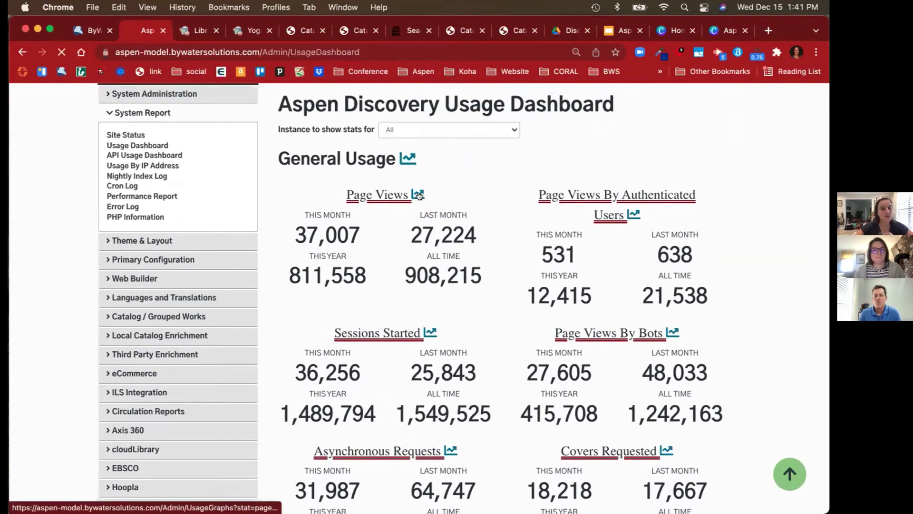
{"action": "scroll", "coordinate": [403, 376], "scroll_direction": "down", "scroll_amount": 3}
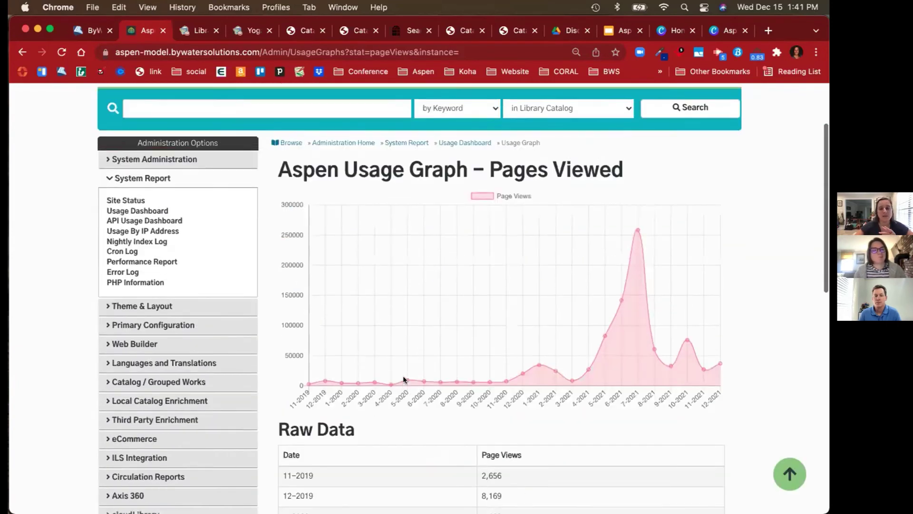
{"action": "scroll", "coordinate": [404, 375], "scroll_direction": "down", "scroll_amount": 2}
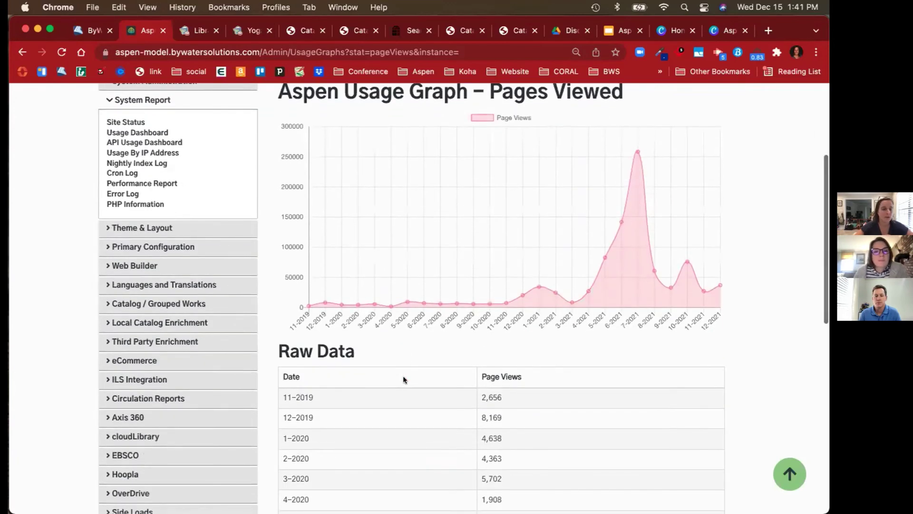
{"action": "scroll", "coordinate": [403, 379], "scroll_direction": "up", "scroll_amount": 5}
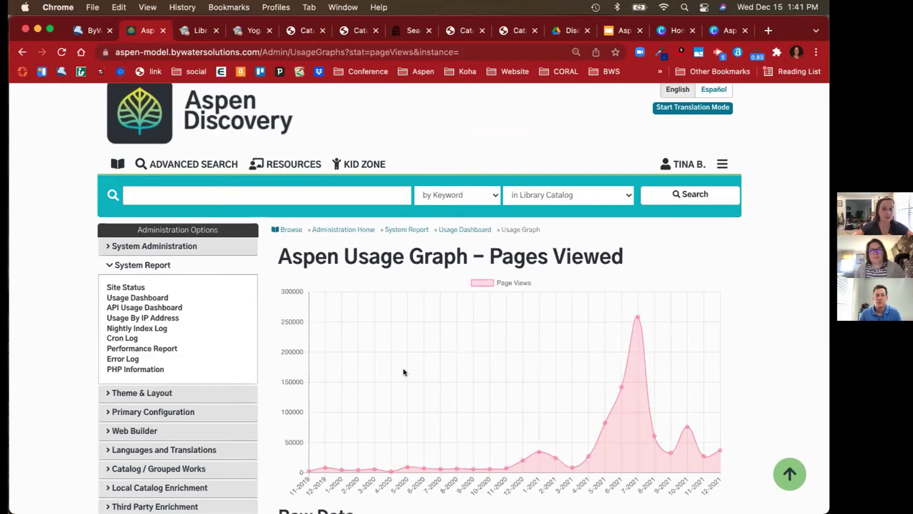
Return to the Usage Dashboard and show the statistics for the tribranches.aspendiscovery.org instance only
{"action": "left_click", "coordinate": [445, 230]}
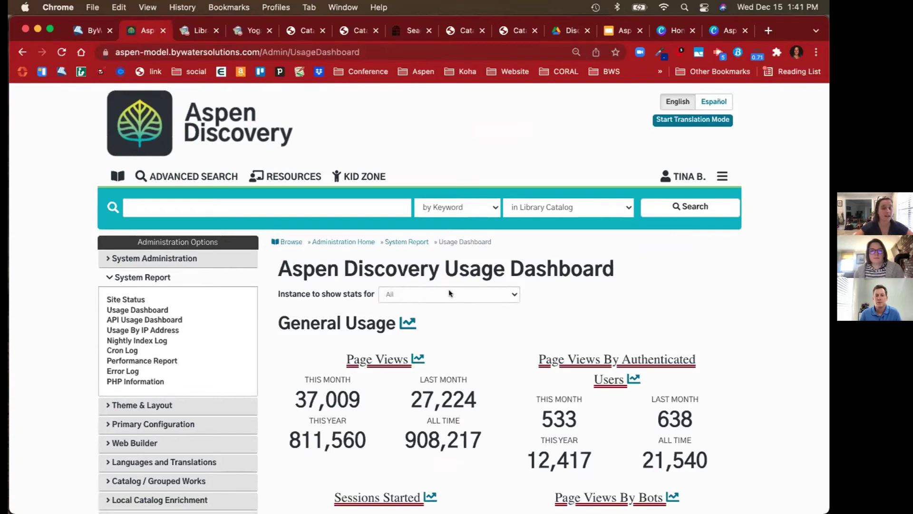
{"action": "left_click", "coordinate": [449, 294]}
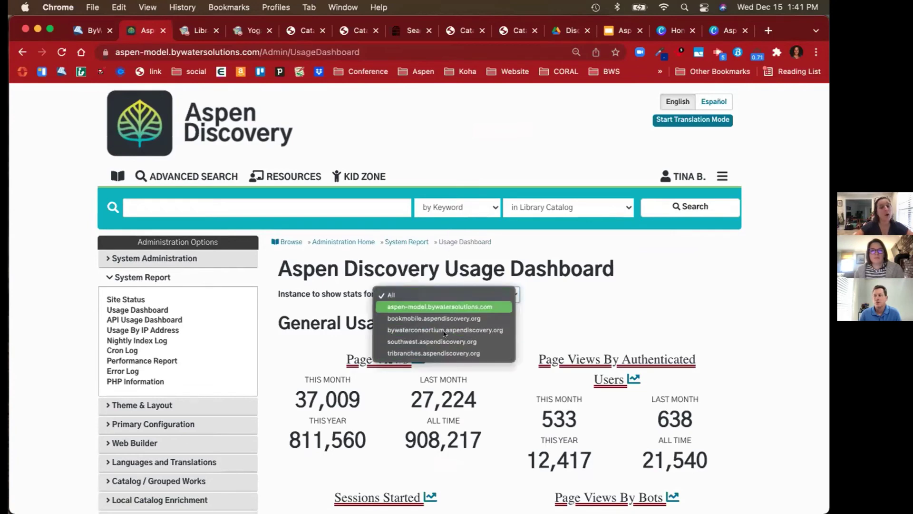
{"action": "left_click", "coordinate": [431, 354]}
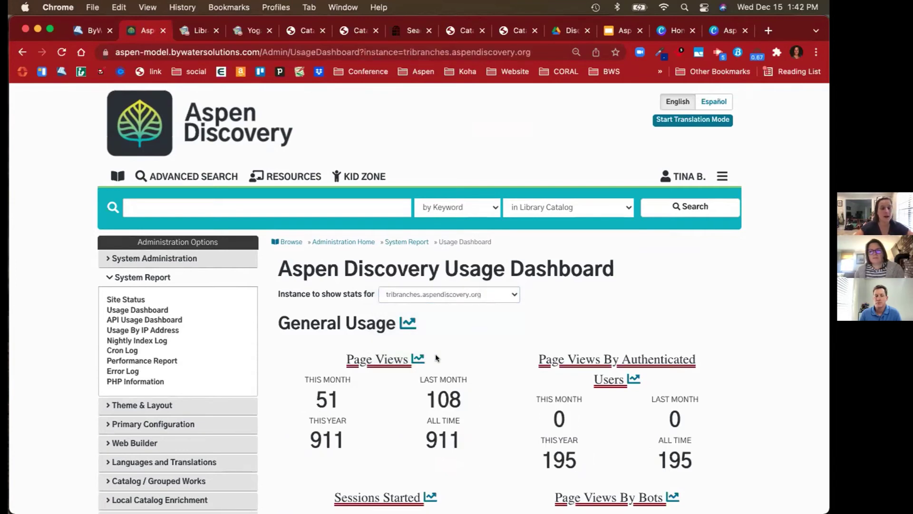
Go back to Administration Home, open the Themes list and open the dark theme for editing
{"action": "left_click", "coordinate": [341, 242]}
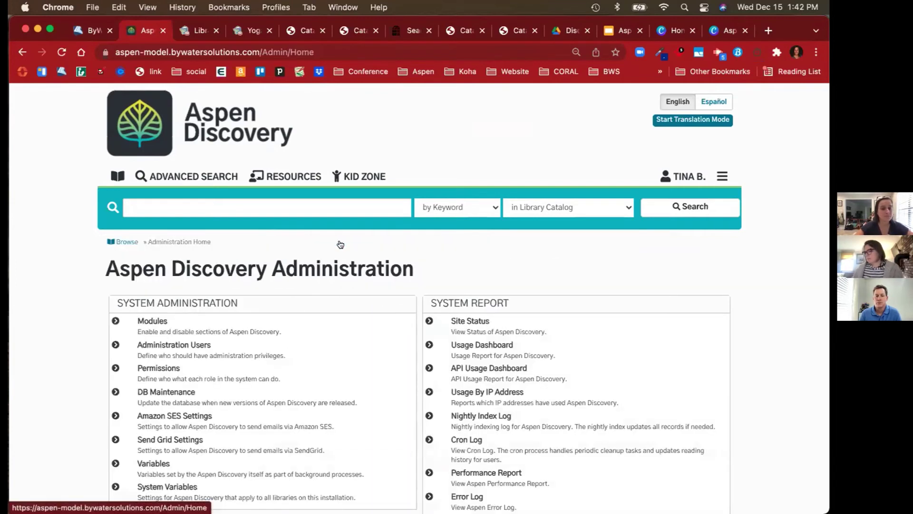
{"action": "scroll", "coordinate": [323, 350], "scroll_direction": "down", "scroll_amount": 10}
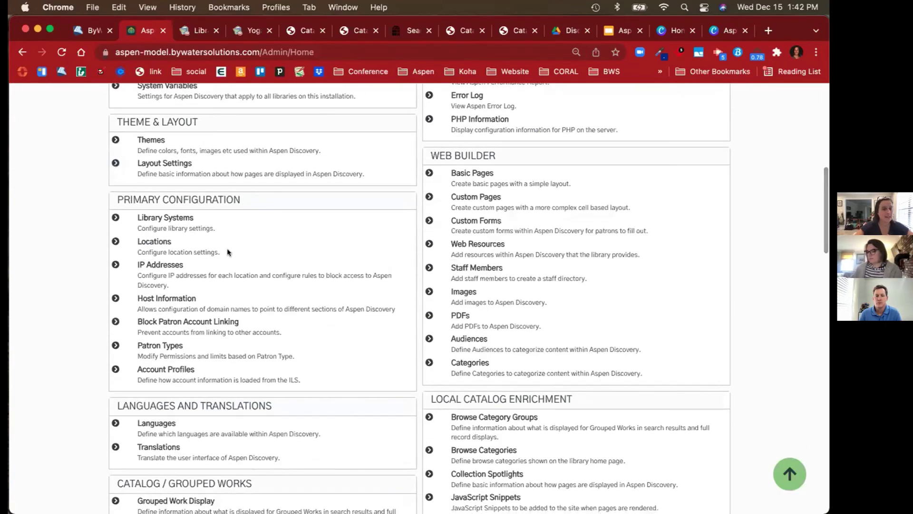
{"action": "left_click", "coordinate": [151, 140]}
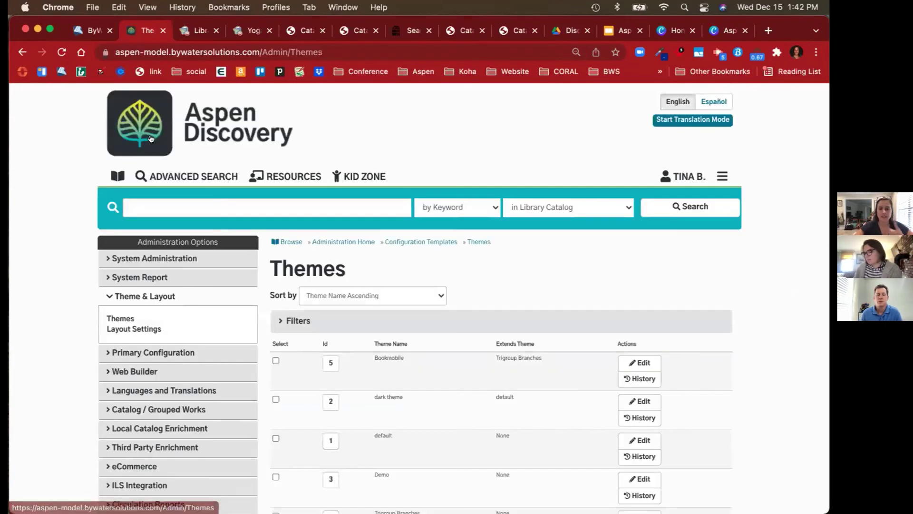
{"action": "scroll", "coordinate": [452, 378], "scroll_direction": "down", "scroll_amount": 3}
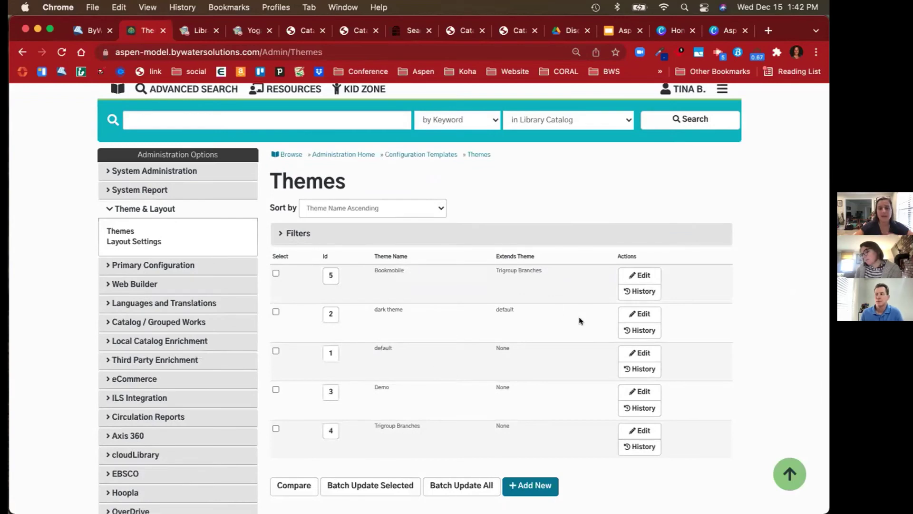
{"action": "left_click", "coordinate": [635, 314]}
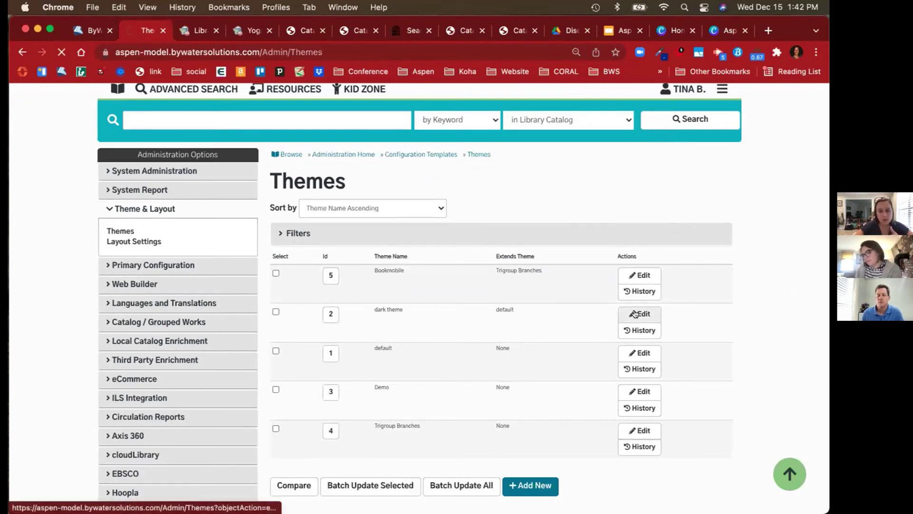
Examine the dark theme's logo, favicon and color settings, including the contrast ratios of its colors
{"action": "scroll", "coordinate": [470, 350], "scroll_direction": "down", "scroll_amount": 5}
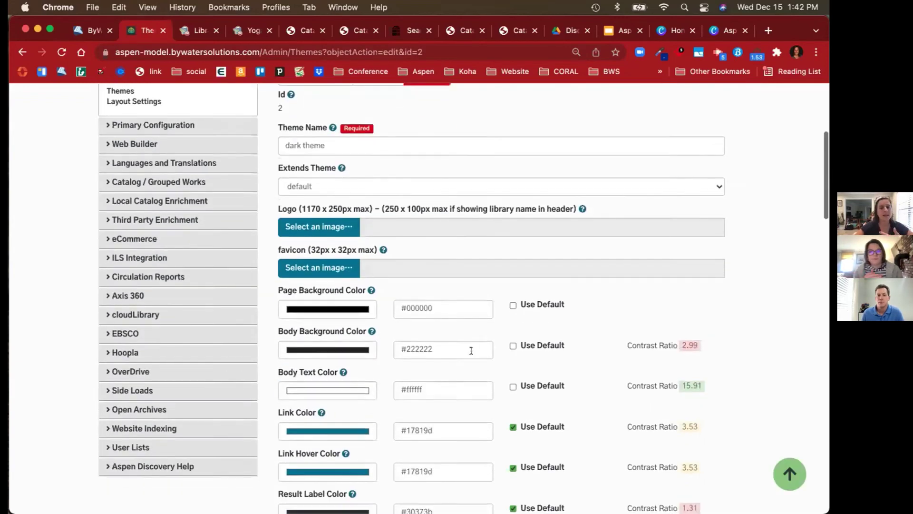
{"action": "scroll", "coordinate": [471, 350], "scroll_direction": "down", "scroll_amount": 2}
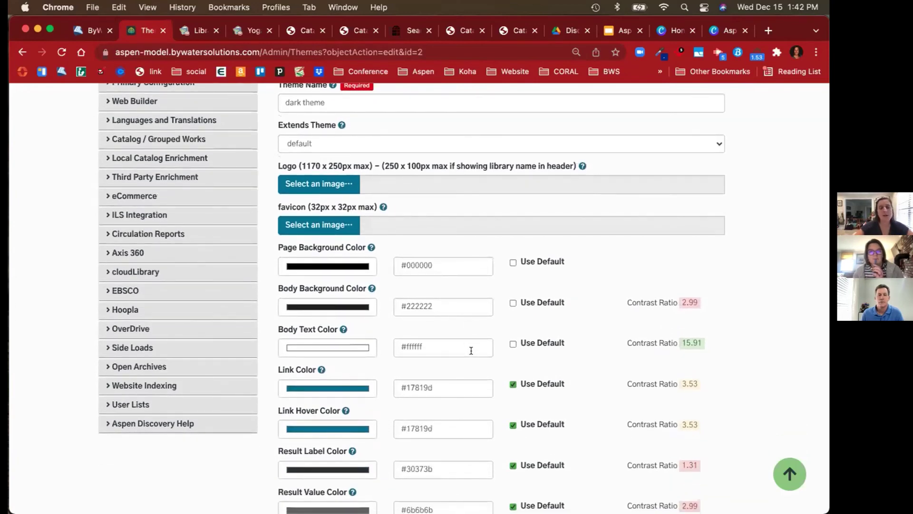
{"action": "scroll", "coordinate": [471, 351], "scroll_direction": "down", "scroll_amount": 5}
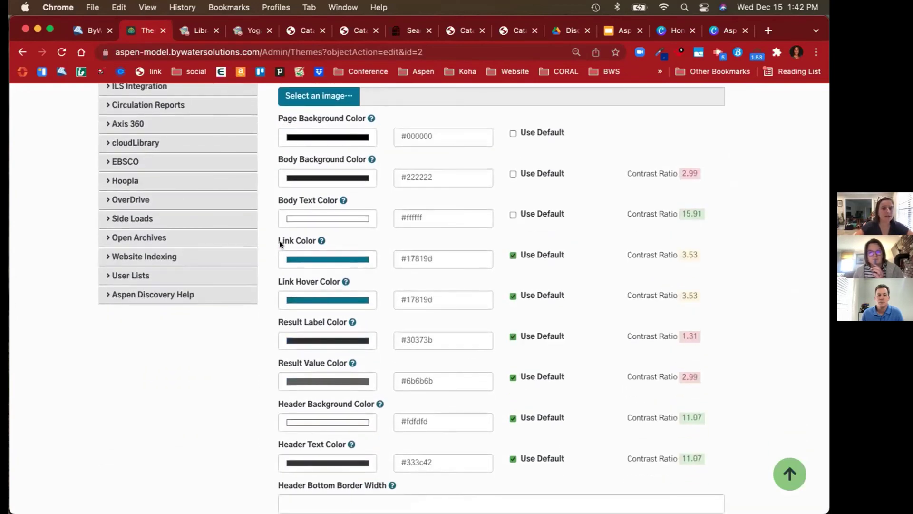
{"action": "mouse_move", "coordinate": [353, 365]}
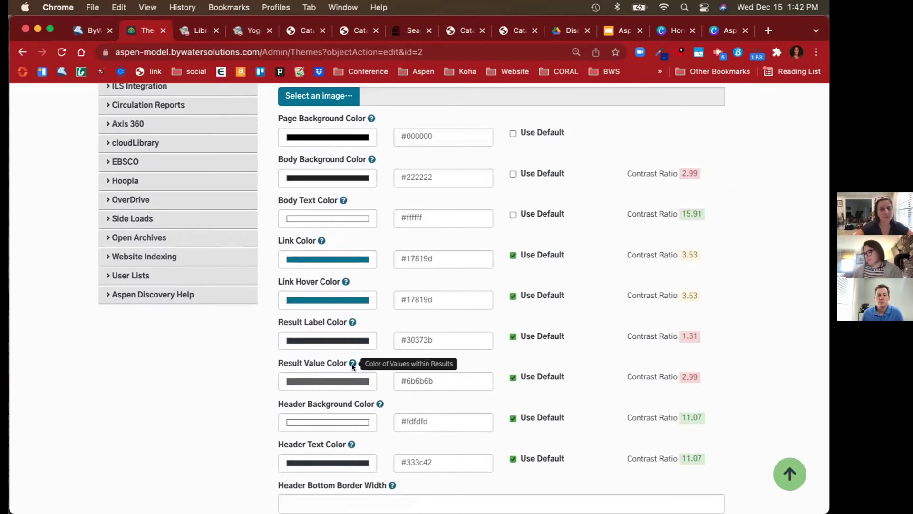
{"action": "left_click_drag", "start_coordinate": [623, 173], "coordinate": [699, 175]}
{"action": "left_click", "coordinate": [698, 172]}
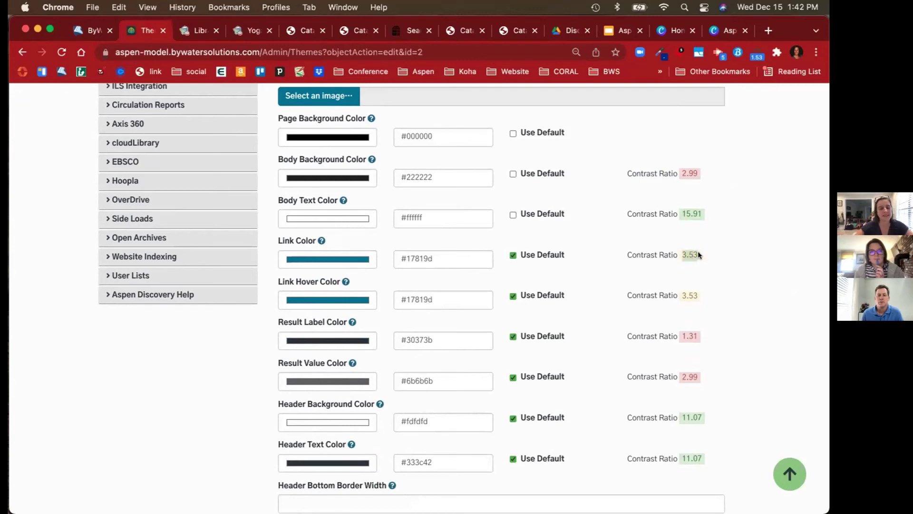
{"action": "scroll", "coordinate": [699, 254], "scroll_direction": "down", "scroll_amount": 2}
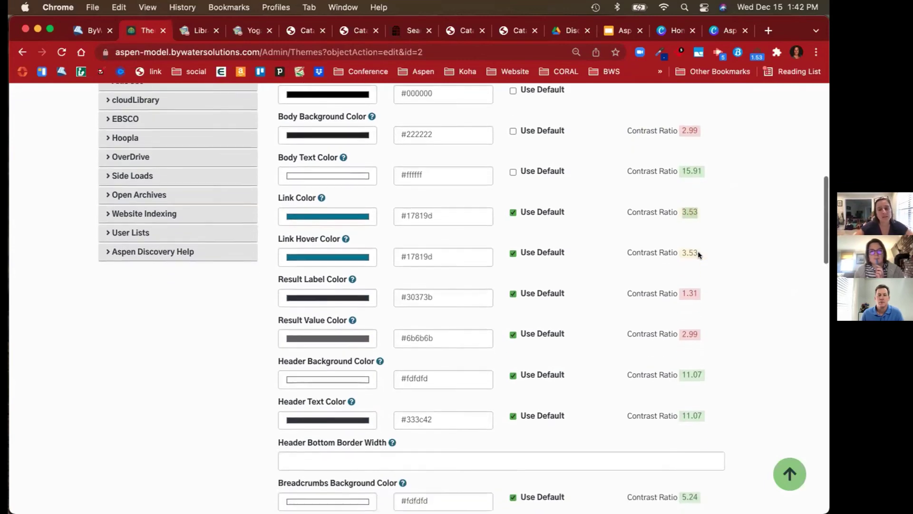
{"action": "scroll", "coordinate": [698, 255], "scroll_direction": "down", "scroll_amount": 4}
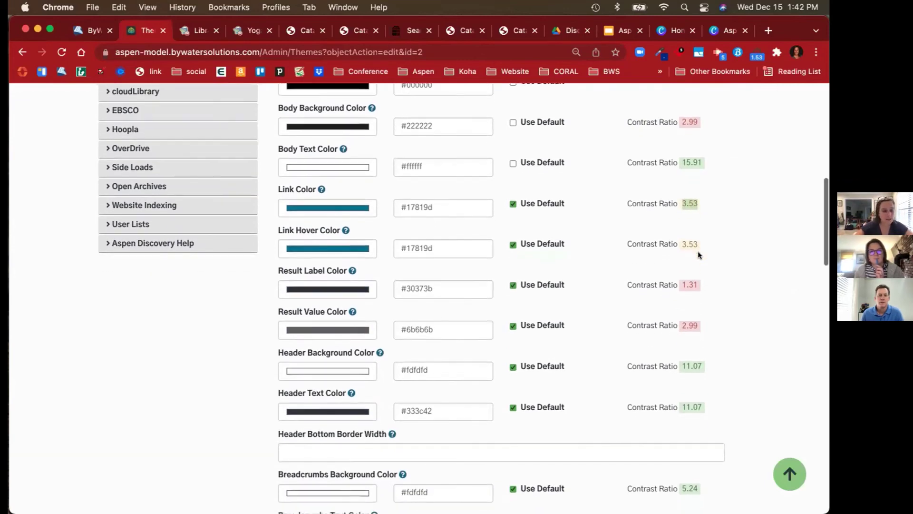
{"action": "scroll", "coordinate": [698, 254], "scroll_direction": "up", "scroll_amount": 10}
{"action": "scroll", "coordinate": [698, 255], "scroll_direction": "up", "scroll_amount": 10}
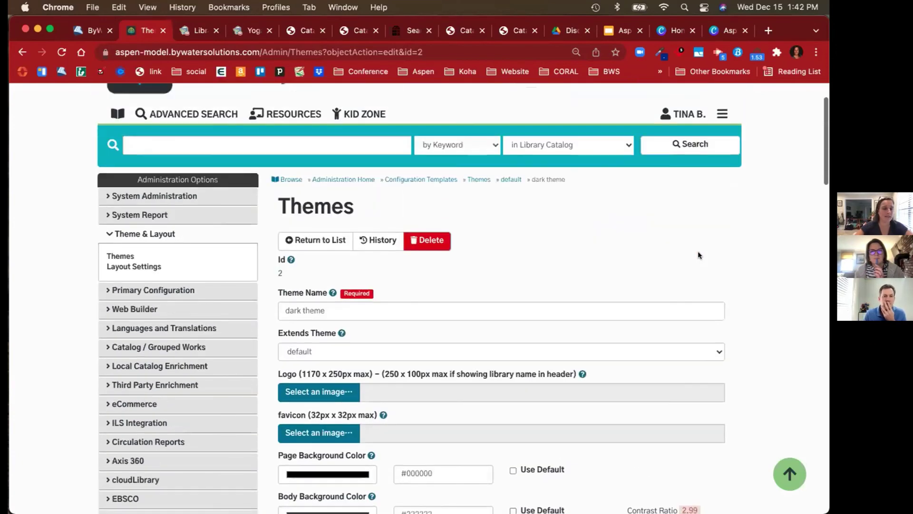
Return to Administration Home, look over the Web Builder and Local Catalog Enrichment sections, and open Browse Categories
{"action": "left_click", "coordinate": [348, 179]}
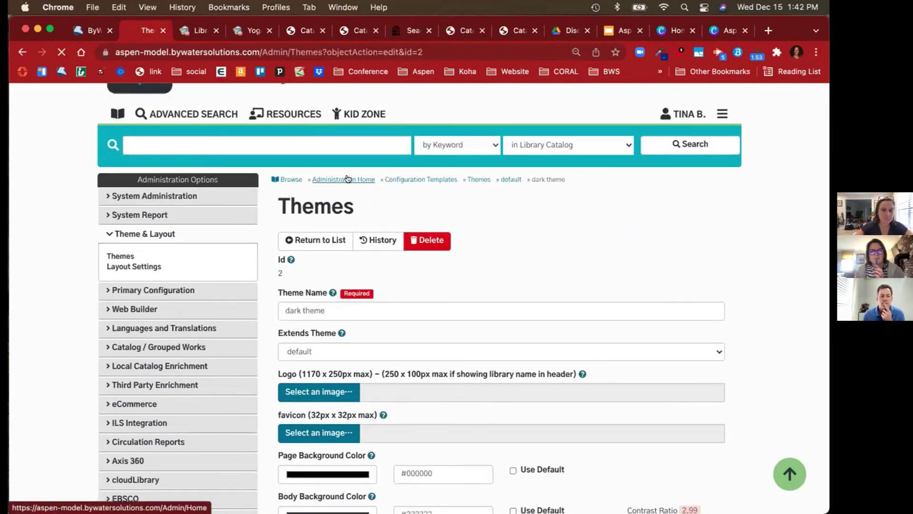
{"action": "scroll", "coordinate": [386, 324], "scroll_direction": "down", "scroll_amount": 3}
{"action": "scroll", "coordinate": [386, 323], "scroll_direction": "down", "scroll_amount": 10}
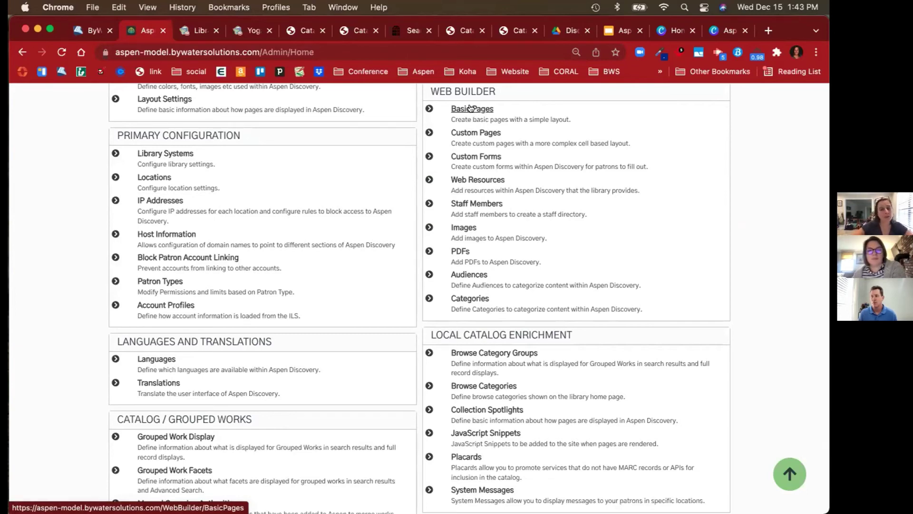
{"action": "scroll", "coordinate": [373, 352], "scroll_direction": "down", "scroll_amount": 5}
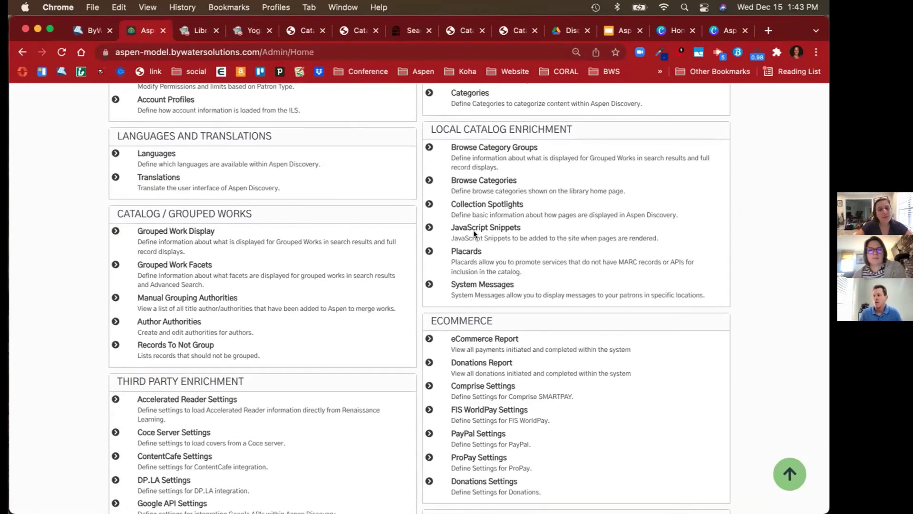
{"action": "left_click", "coordinate": [484, 179]}
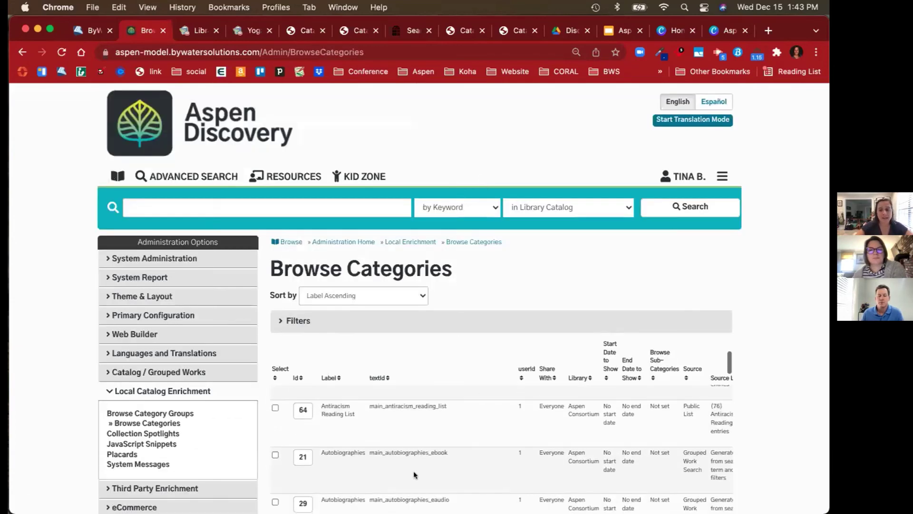
Open the Placards list and look through its entries with their show dates and triggers
{"action": "left_click", "coordinate": [123, 453]}
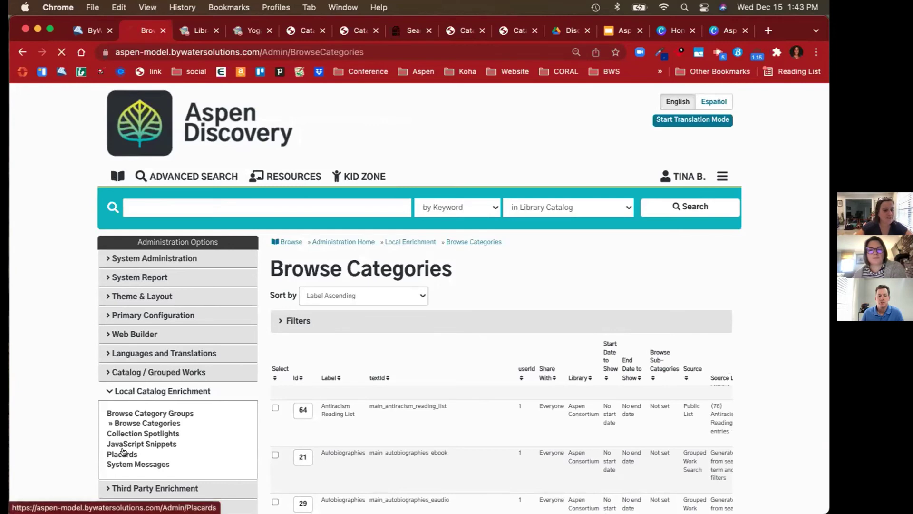
{"action": "scroll", "coordinate": [509, 279], "scroll_direction": "down", "scroll_amount": 3}
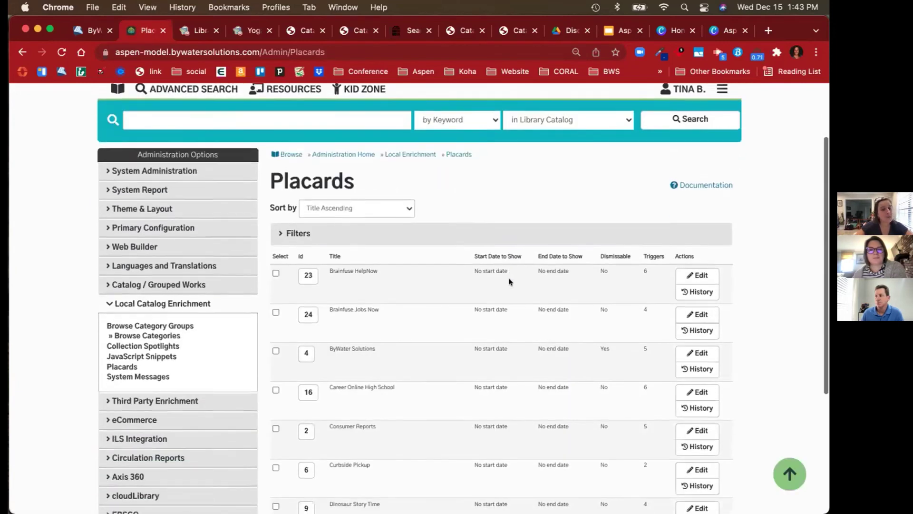
{"action": "scroll", "coordinate": [509, 280], "scroll_direction": "up", "scroll_amount": 3}
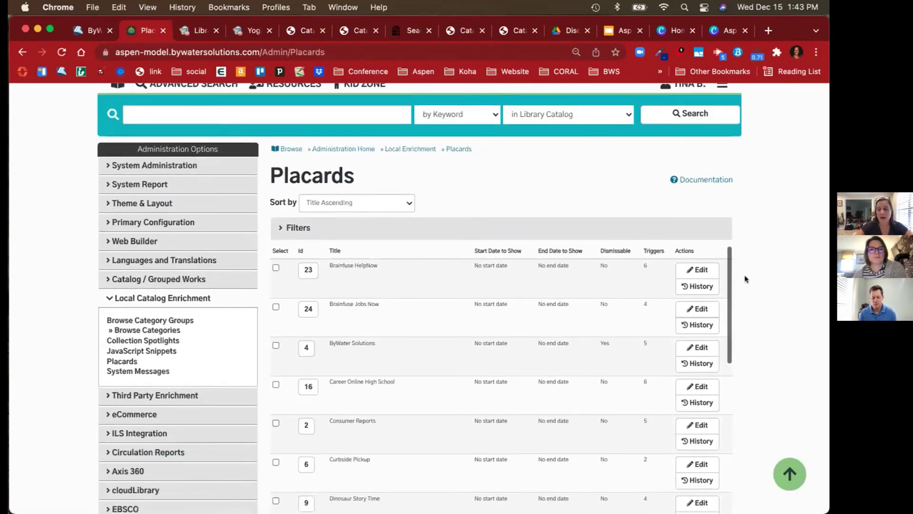
{"action": "scroll", "coordinate": [744, 276], "scroll_direction": "down", "scroll_amount": 5}
{"action": "scroll", "coordinate": [473, 271], "scroll_direction": "down", "scroll_amount": 4}
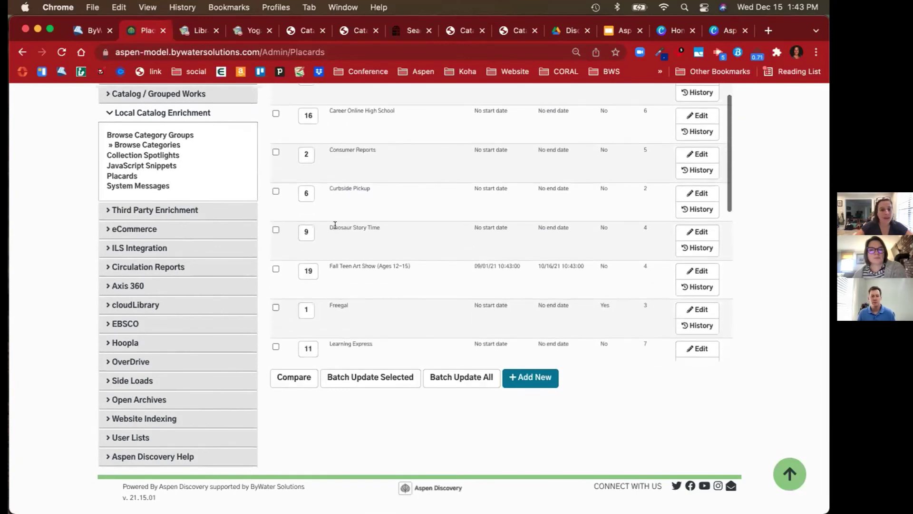
Open the Dinosaur Story Time placard for editing and examine its show dates, body text, CSS and image
{"action": "left_click_drag", "start_coordinate": [329, 224], "coordinate": [381, 228]}
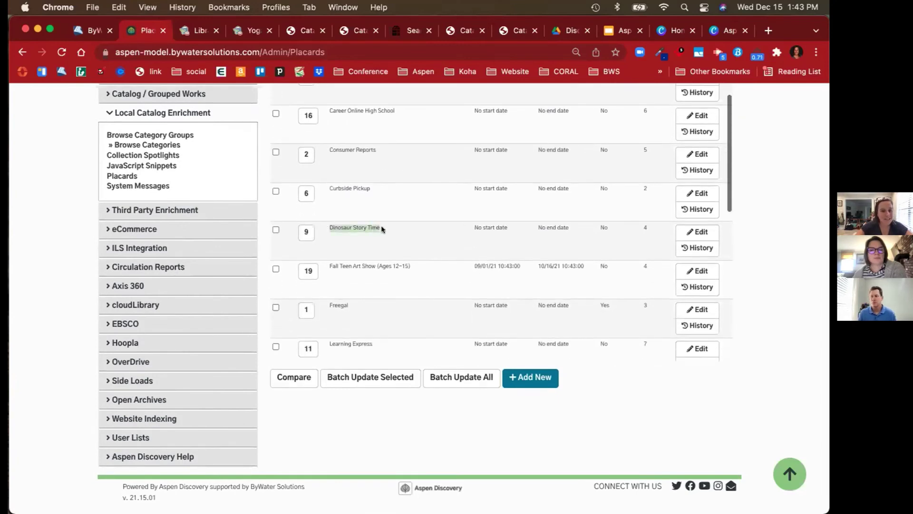
{"action": "left_click", "coordinate": [702, 232]}
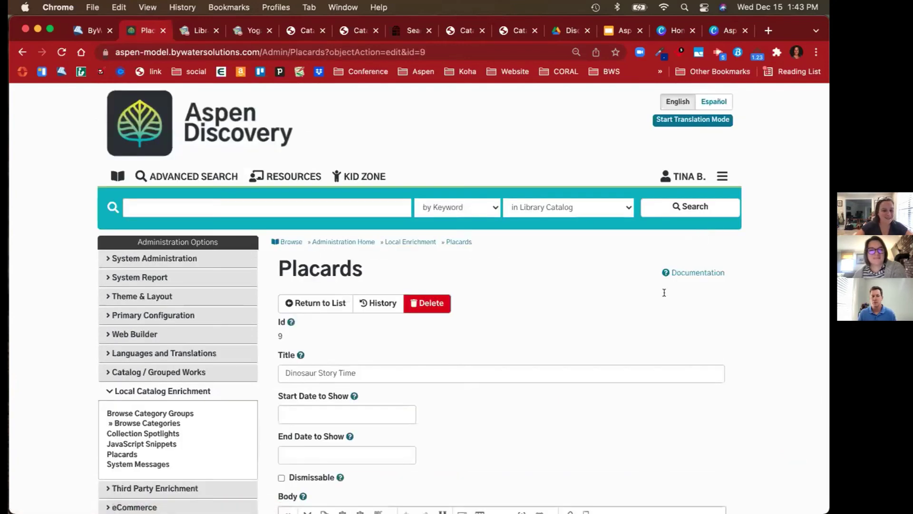
{"action": "scroll", "coordinate": [627, 381], "scroll_direction": "down", "scroll_amount": 2}
{"action": "scroll", "coordinate": [626, 380], "scroll_direction": "down", "scroll_amount": 1}
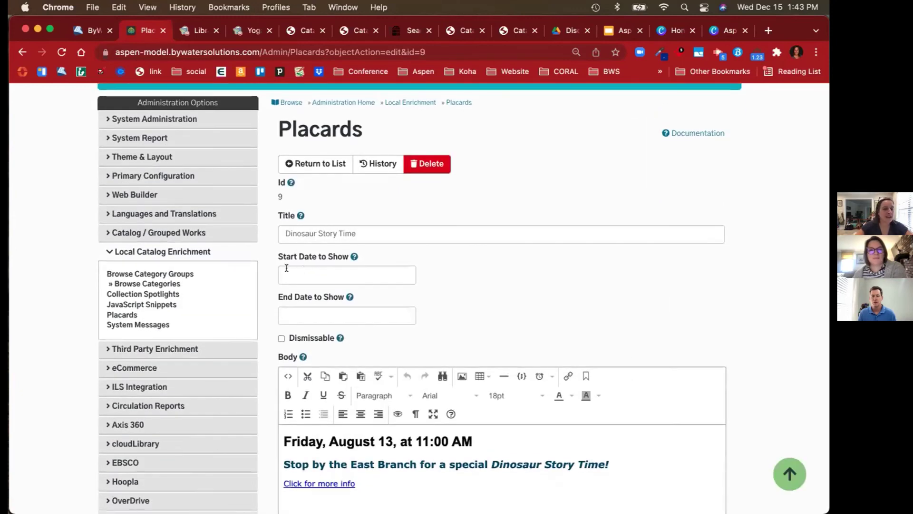
{"action": "scroll", "coordinate": [333, 316], "scroll_direction": "down", "scroll_amount": 3}
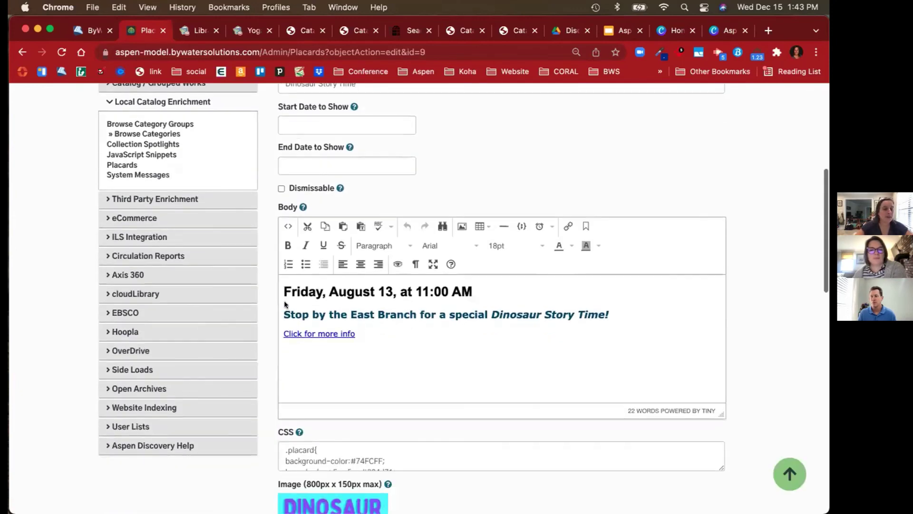
{"action": "scroll", "coordinate": [327, 309], "scroll_direction": "down", "scroll_amount": 4}
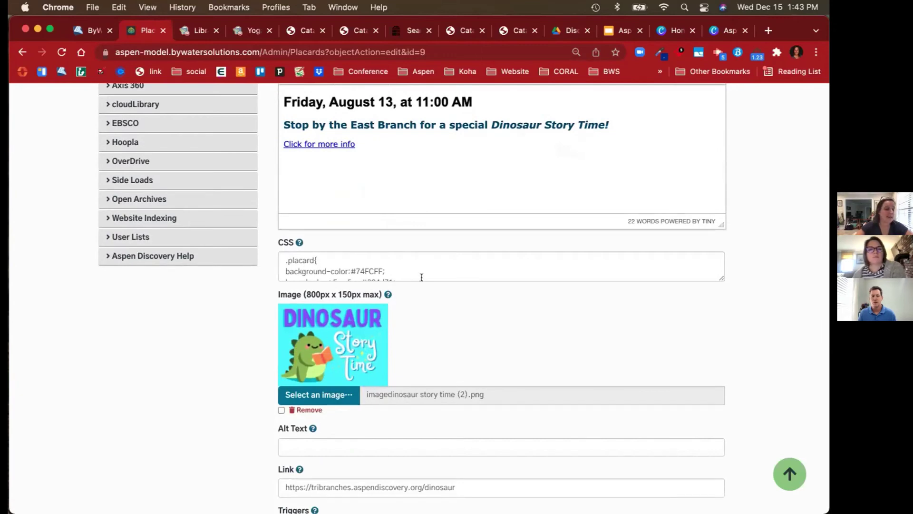
Examine the Dinosaur Story Time placard's trigger words, languages, libraries and locations
{"action": "scroll", "coordinate": [421, 277], "scroll_direction": "down", "scroll_amount": 5}
{"action": "scroll", "coordinate": [258, 355], "scroll_direction": "down", "scroll_amount": 6}
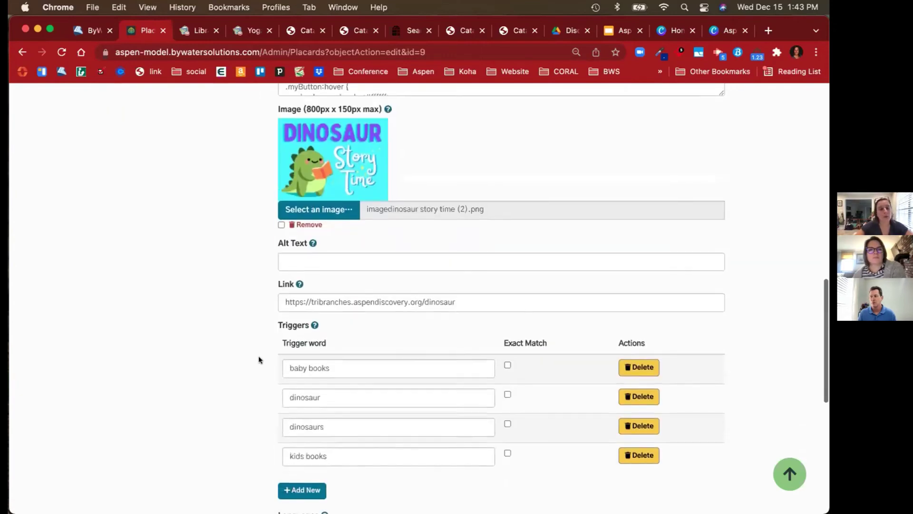
{"action": "scroll", "coordinate": [259, 356], "scroll_direction": "down", "scroll_amount": 1}
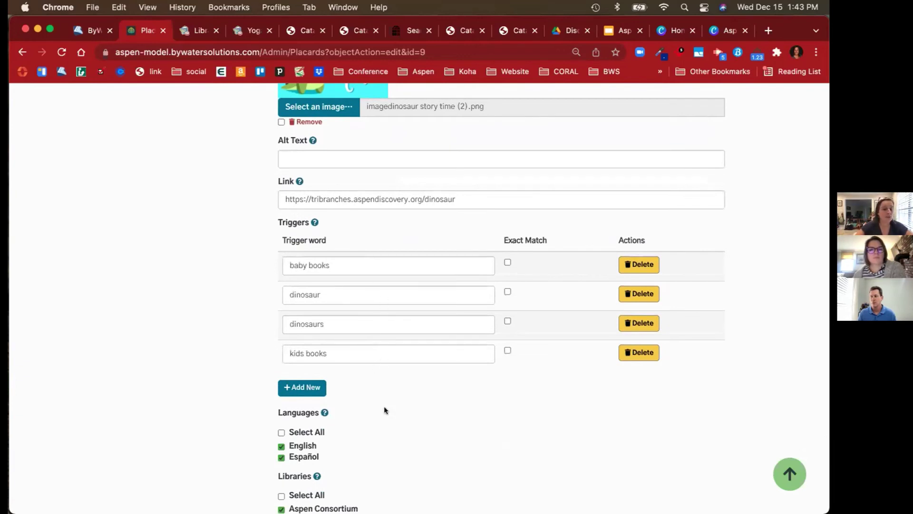
{"action": "scroll", "coordinate": [385, 410], "scroll_direction": "down", "scroll_amount": 2}
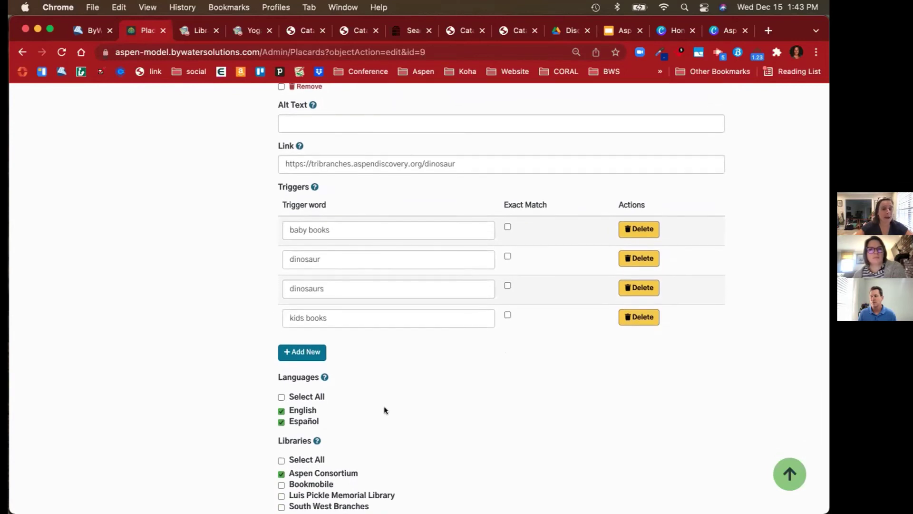
{"action": "scroll", "coordinate": [384, 410], "scroll_direction": "down", "scroll_amount": 5}
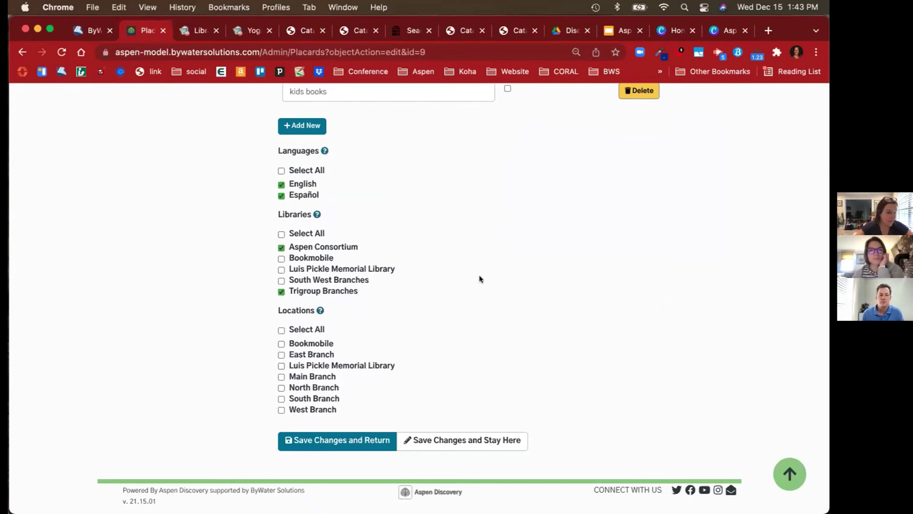
{"action": "scroll", "coordinate": [480, 277], "scroll_direction": "up", "scroll_amount": 1}
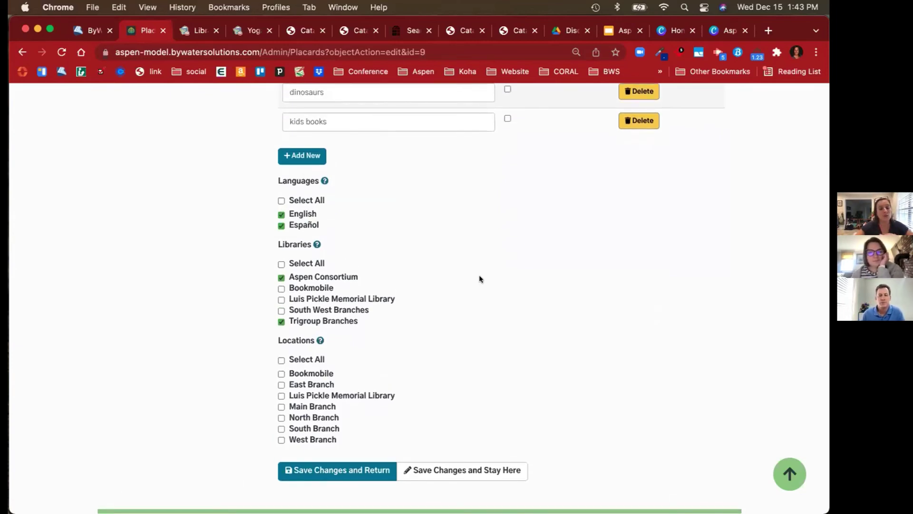
{"action": "scroll", "coordinate": [480, 279], "scroll_direction": "up", "scroll_amount": 20}
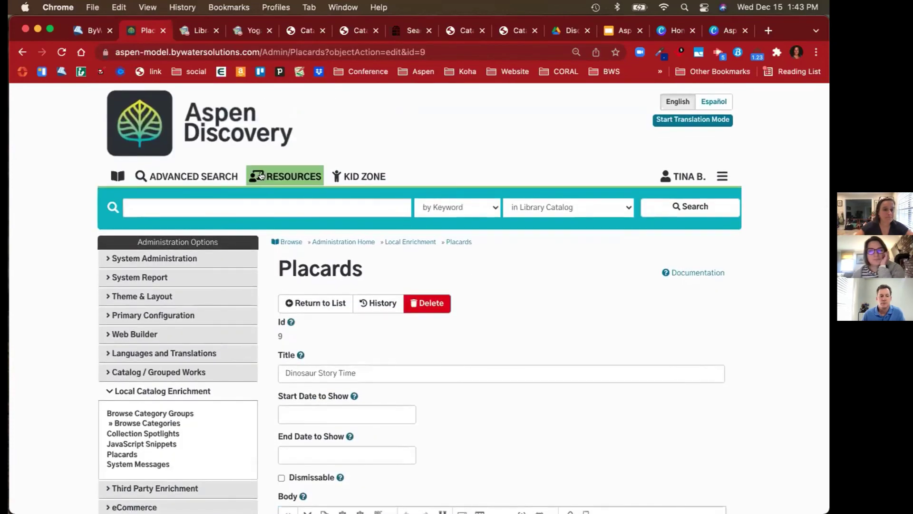
Return to Administration Home and look over the eCommerce, Third Party Enrichment and Circulation Reports sections
{"action": "left_click", "coordinate": [343, 242]}
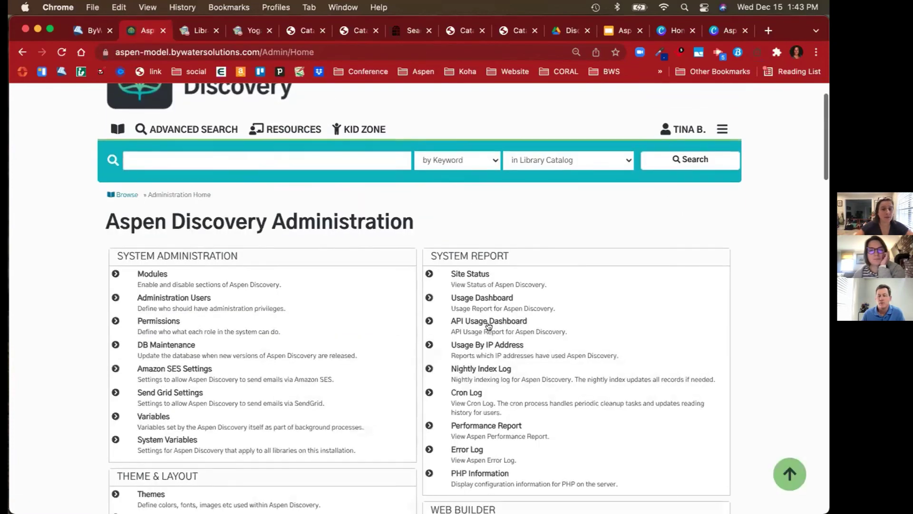
{"action": "scroll", "coordinate": [489, 325], "scroll_direction": "down", "scroll_amount": 15}
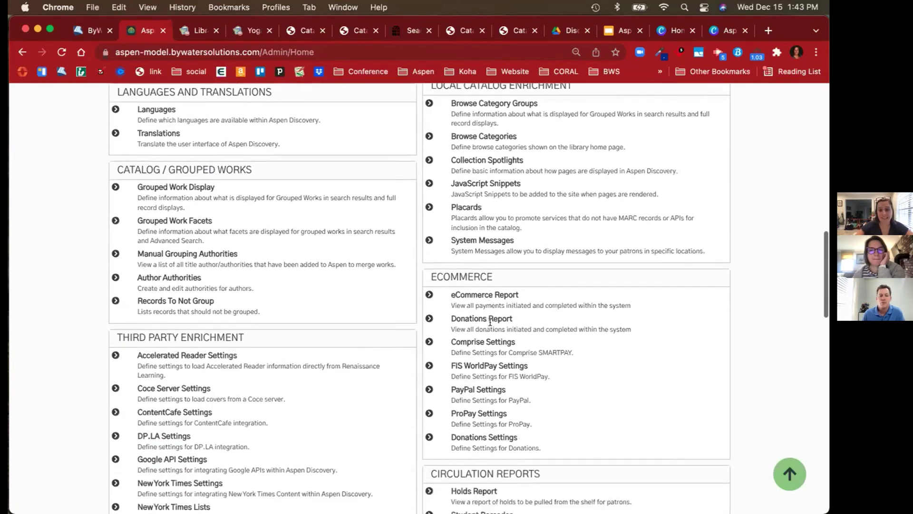
{"action": "scroll", "coordinate": [490, 322], "scroll_direction": "down", "scroll_amount": 1}
{"action": "scroll", "coordinate": [357, 431], "scroll_direction": "down", "scroll_amount": 3}
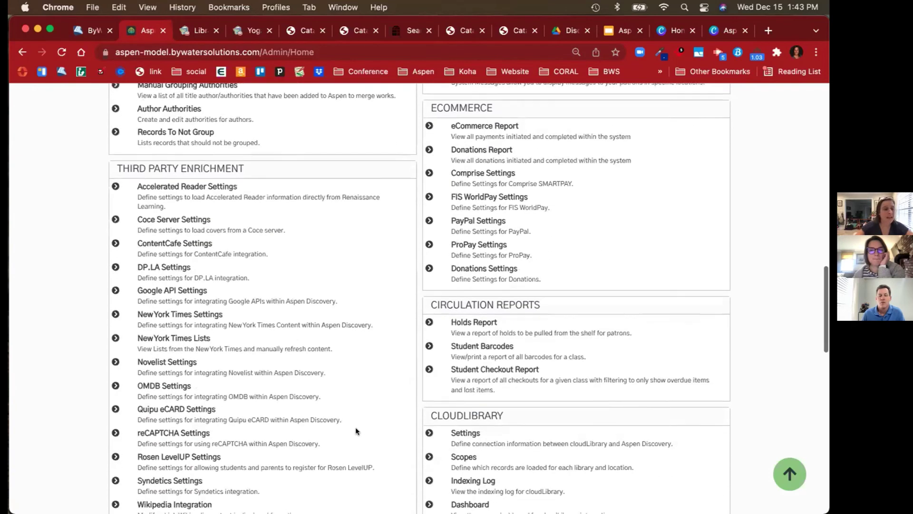
{"action": "scroll", "coordinate": [248, 412], "scroll_direction": "down", "scroll_amount": 3}
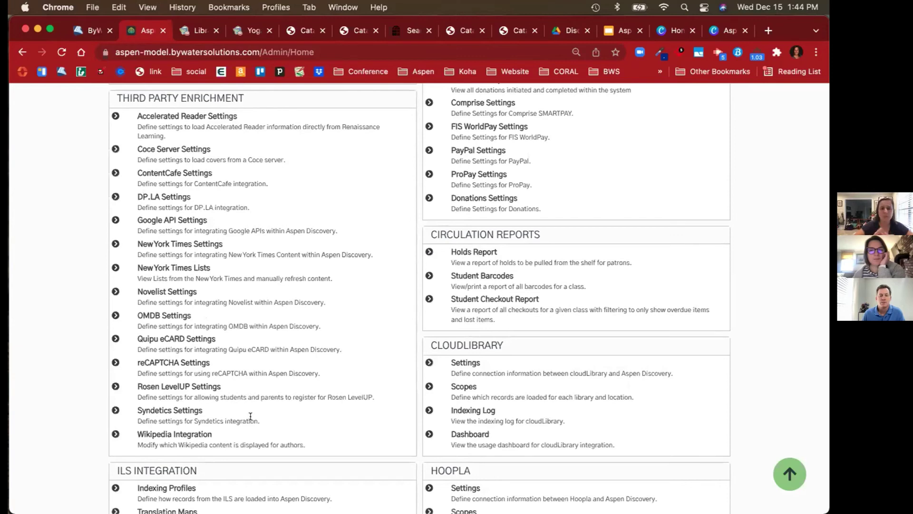
{"action": "scroll", "coordinate": [251, 417], "scroll_direction": "down", "scroll_amount": 4}
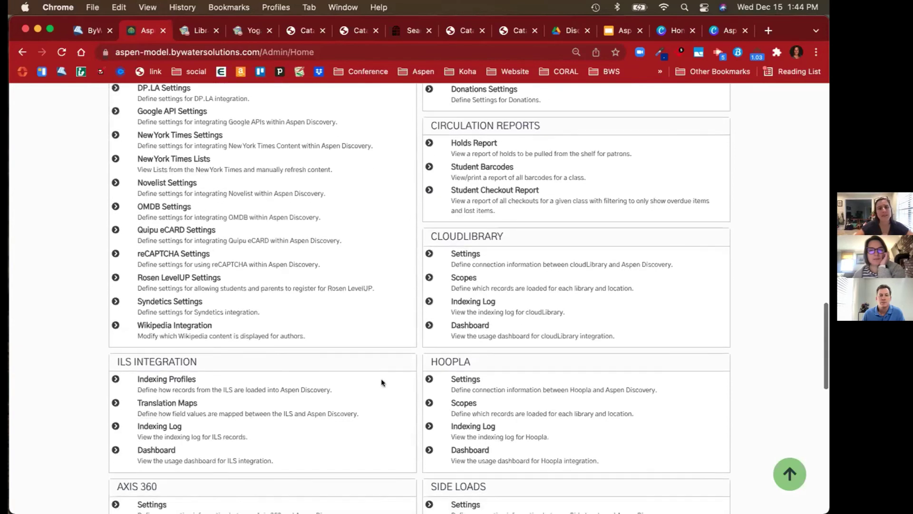
Review the integration sections, including ILS Integration, Hoopla, Side Loads and OverDrive, through to Aspen Discovery Help
{"action": "scroll", "coordinate": [541, 280], "scroll_direction": "down", "scroll_amount": 2}
{"action": "scroll", "coordinate": [540, 278], "scroll_direction": "down", "scroll_amount": 3}
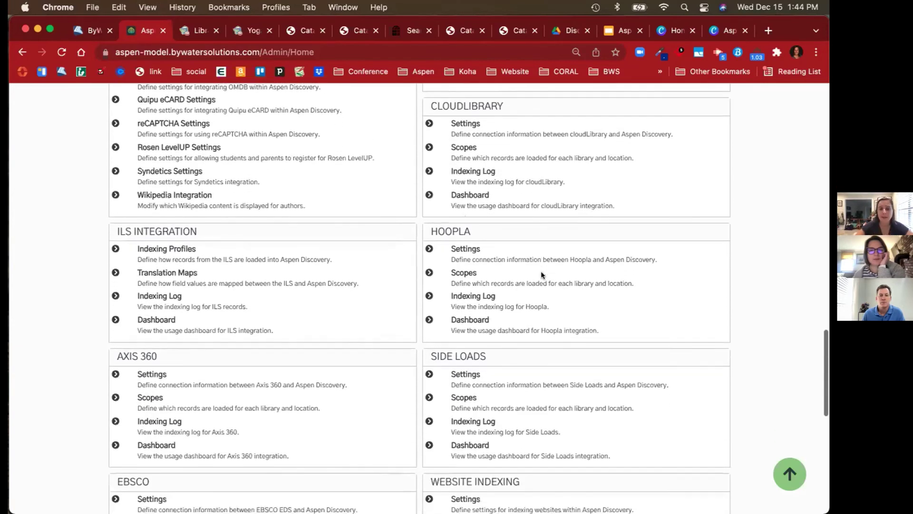
{"action": "scroll", "coordinate": [541, 274], "scroll_direction": "down", "scroll_amount": 2}
{"action": "scroll", "coordinate": [541, 269], "scroll_direction": "down", "scroll_amount": 5}
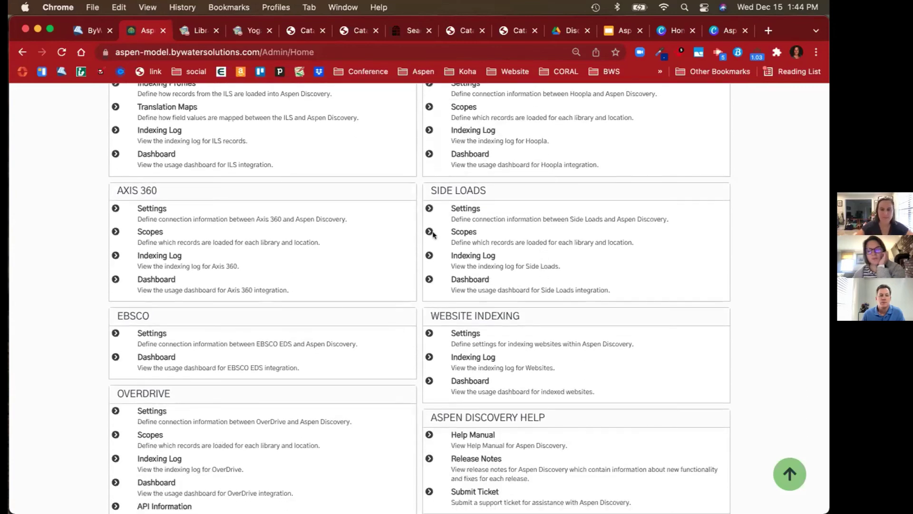
{"action": "left_click_drag", "start_coordinate": [428, 189], "coordinate": [489, 191]}
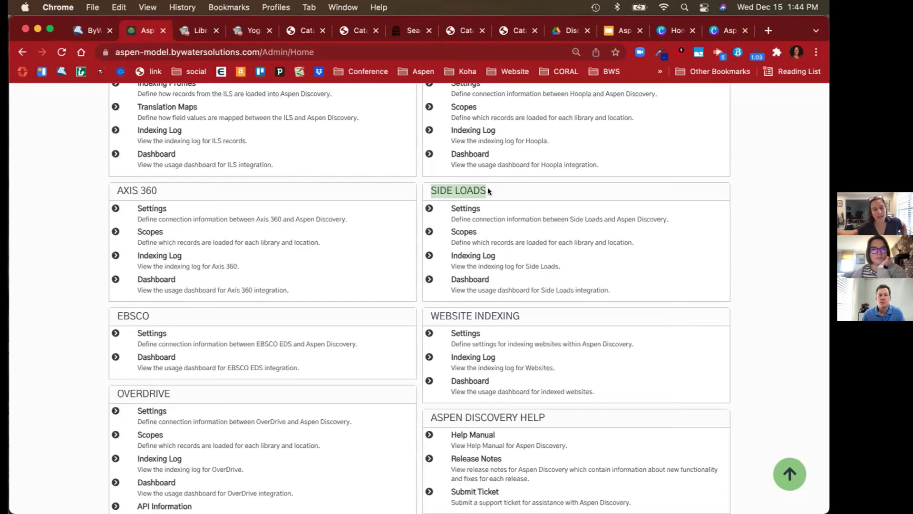
{"action": "scroll", "coordinate": [488, 190], "scroll_direction": "down", "scroll_amount": 5}
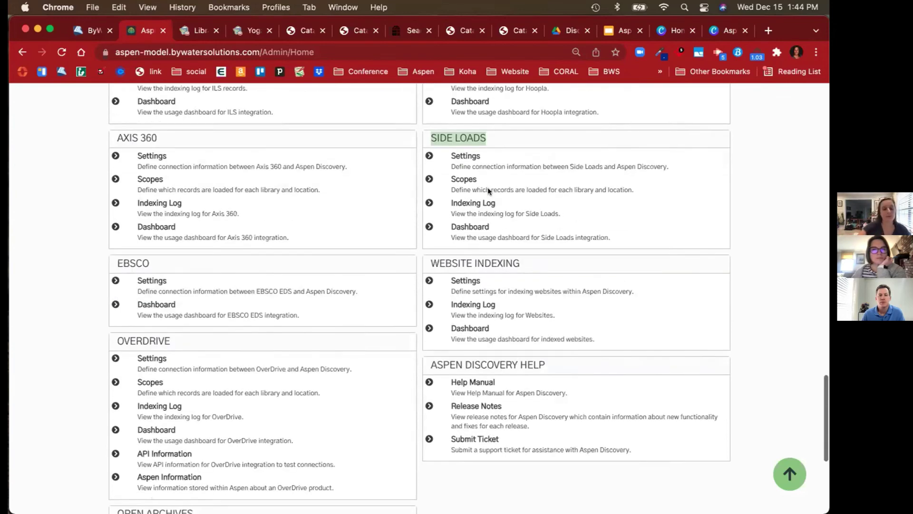
{"action": "scroll", "coordinate": [488, 190], "scroll_direction": "down", "scroll_amount": 3}
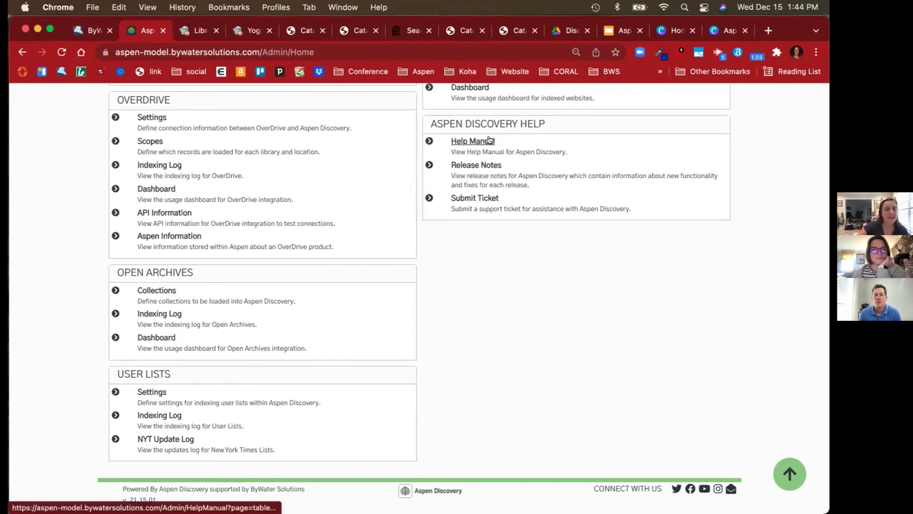
Open the Release Notes and look through the list of available releases without changing the selected one
{"action": "left_click", "coordinate": [477, 165]}
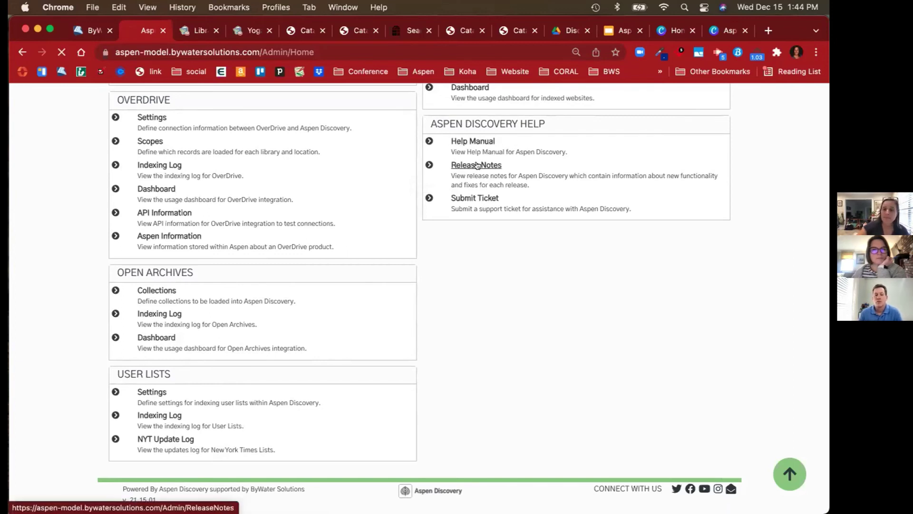
{"action": "scroll", "coordinate": [477, 164], "scroll_direction": "down", "scroll_amount": 3}
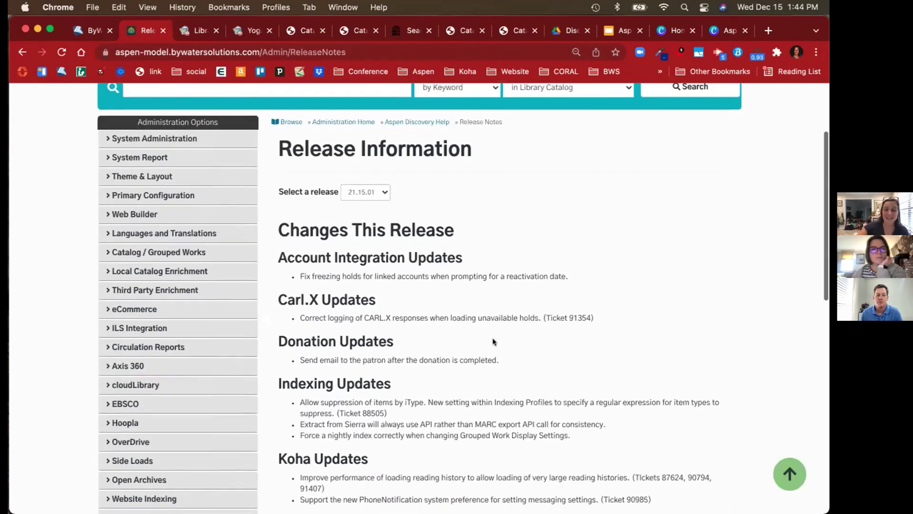
{"action": "left_click", "coordinate": [387, 191]}
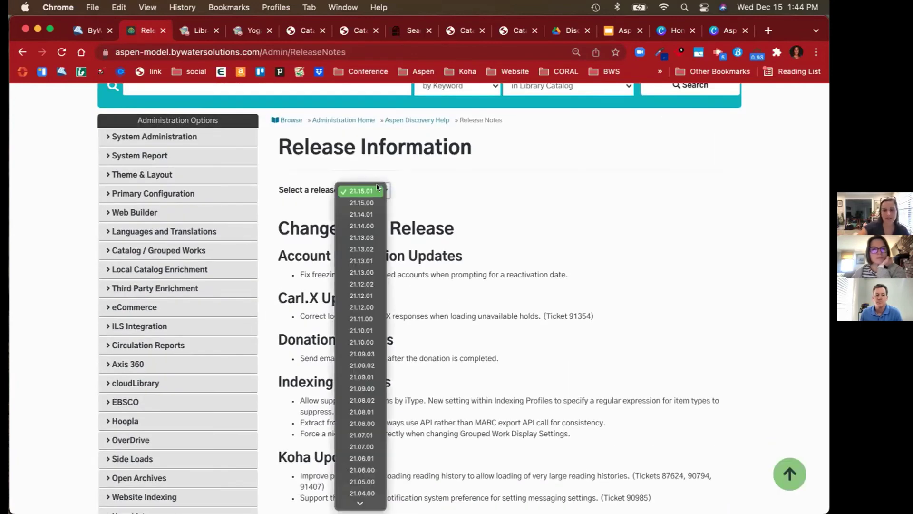
{"action": "scroll", "coordinate": [357, 366], "scroll_direction": "down", "scroll_amount": 3}
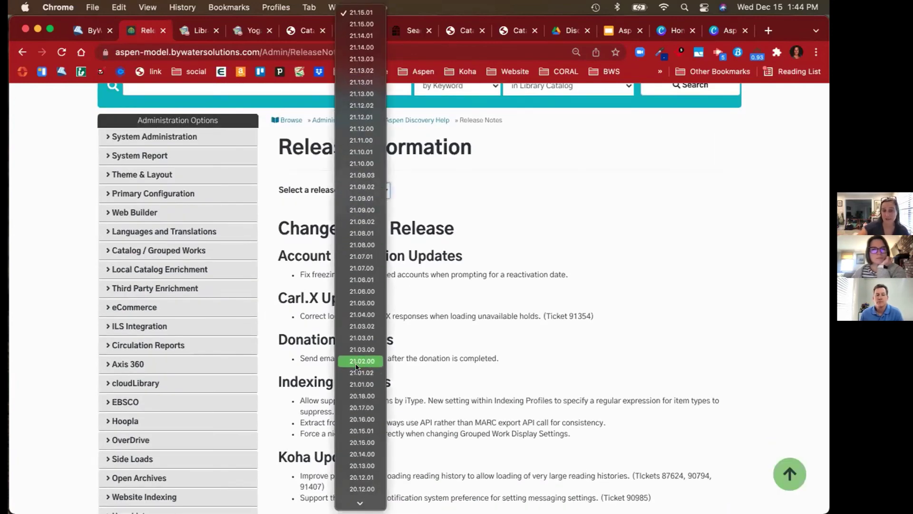
{"action": "left_click", "coordinate": [483, 211]}
Go back to the Aspen Discovery Help section and open the Submit Ticket form
{"action": "left_click", "coordinate": [436, 119]}
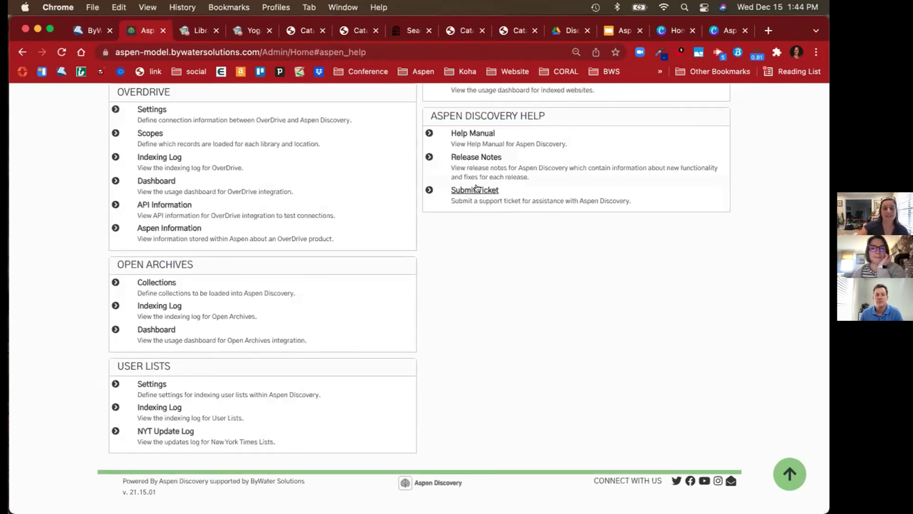
{"action": "left_click", "coordinate": [476, 190]}
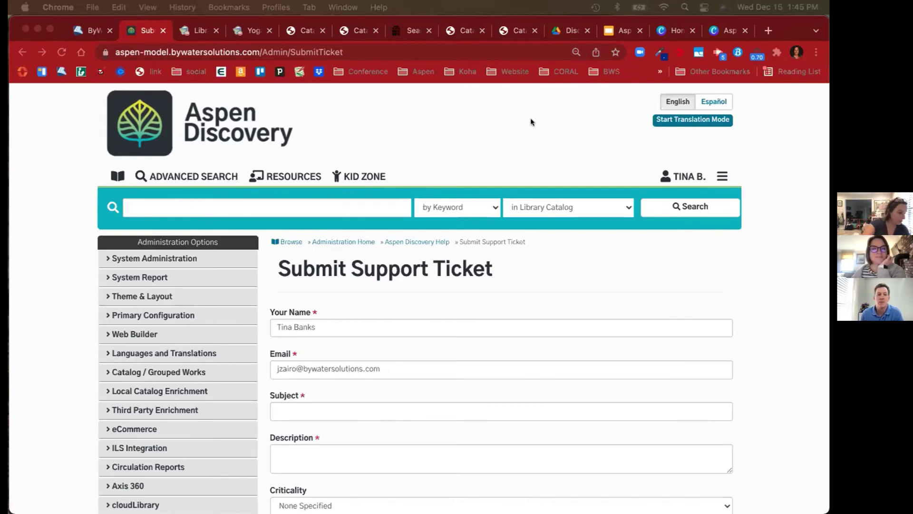
Go to the catalog home page, view the Available eBooks category, and hide the Available eAudio browse category
{"action": "left_click", "coordinate": [115, 176]}
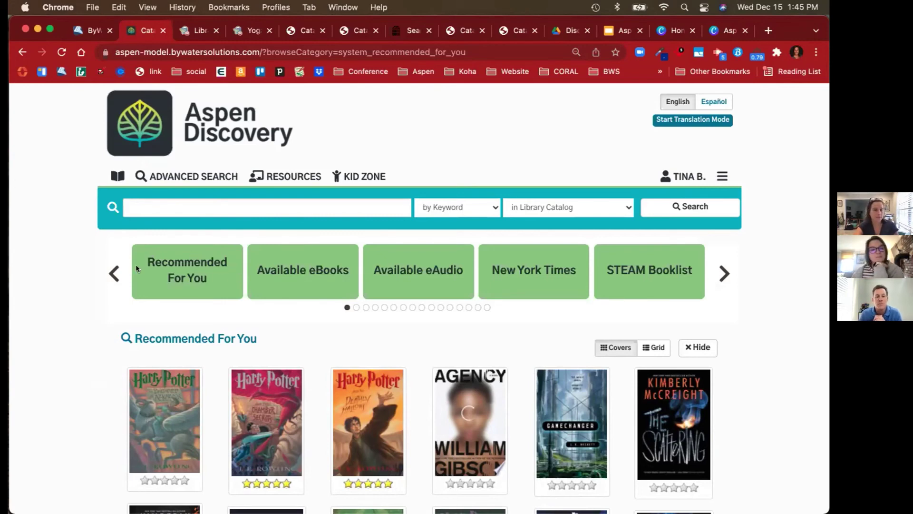
{"action": "left_click", "coordinate": [306, 273]}
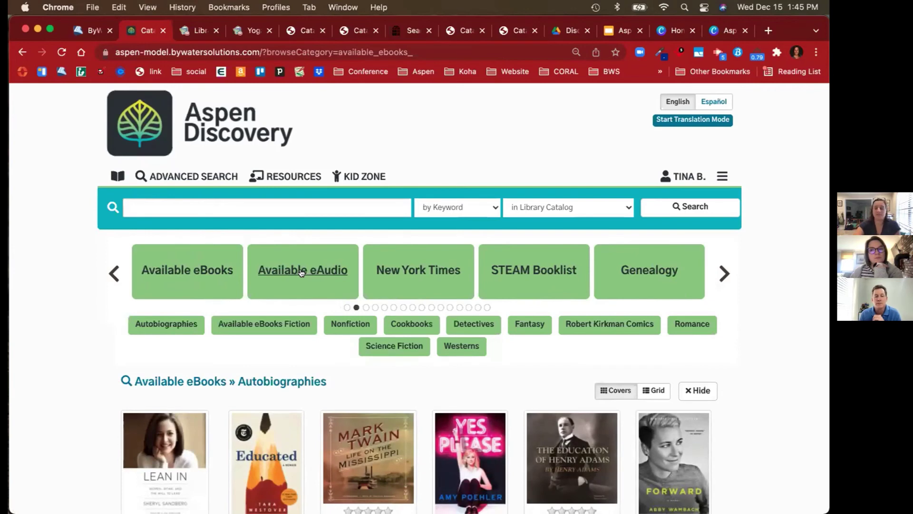
{"action": "left_click", "coordinate": [302, 272]}
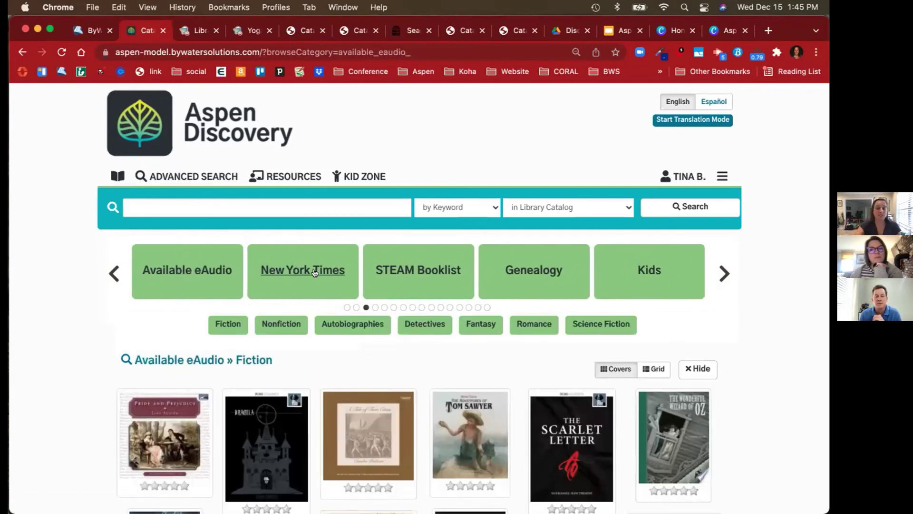
{"action": "left_click", "coordinate": [697, 371]}
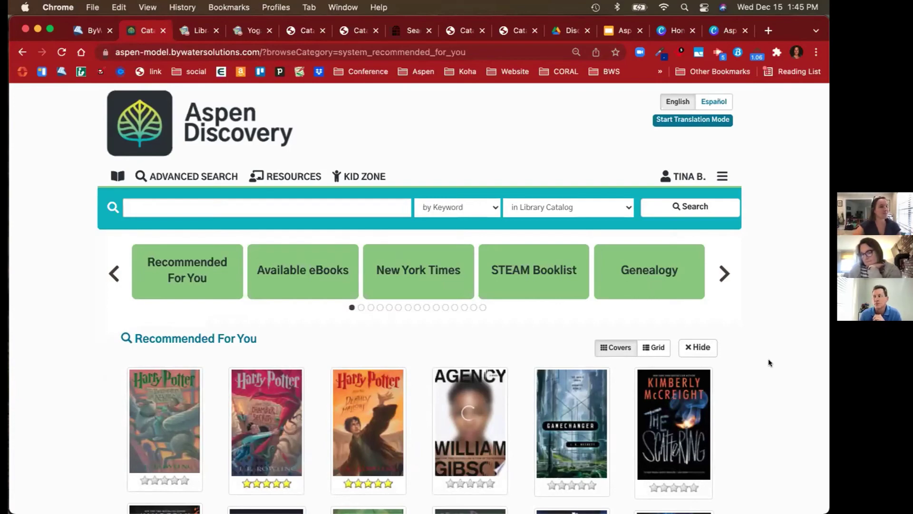
Locate the option for showing hidden browse categories below the titles, and display the Your Saved Searches category
{"action": "scroll", "coordinate": [769, 361], "scroll_direction": "down", "scroll_amount": 15}
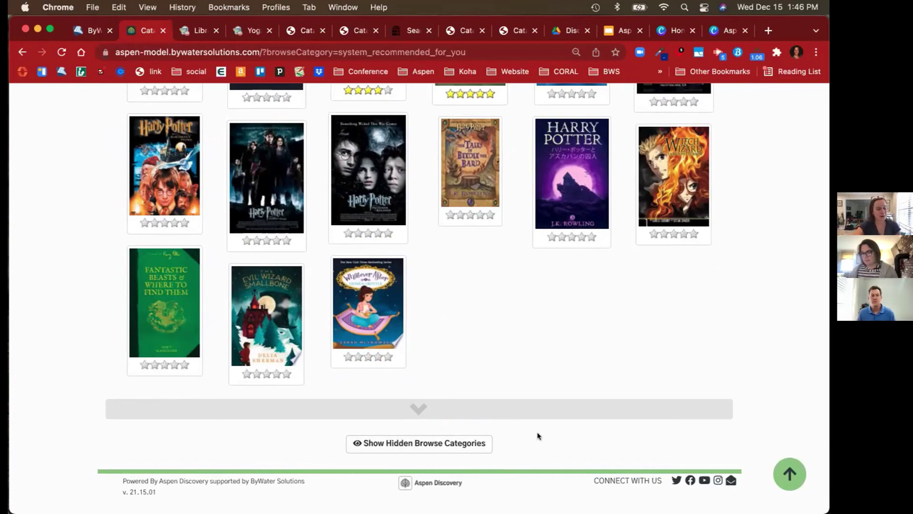
{"action": "scroll", "coordinate": [563, 363], "scroll_direction": "up", "scroll_amount": 15}
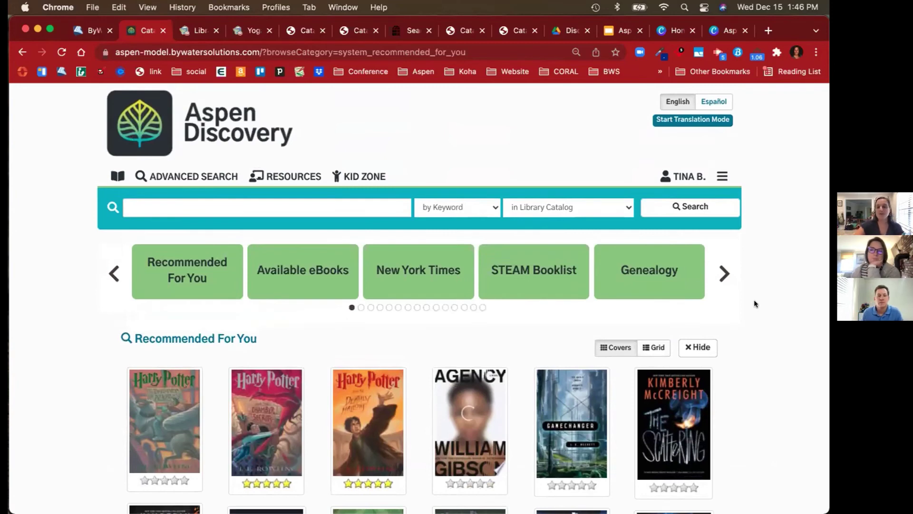
{"action": "left_click", "coordinate": [110, 278]}
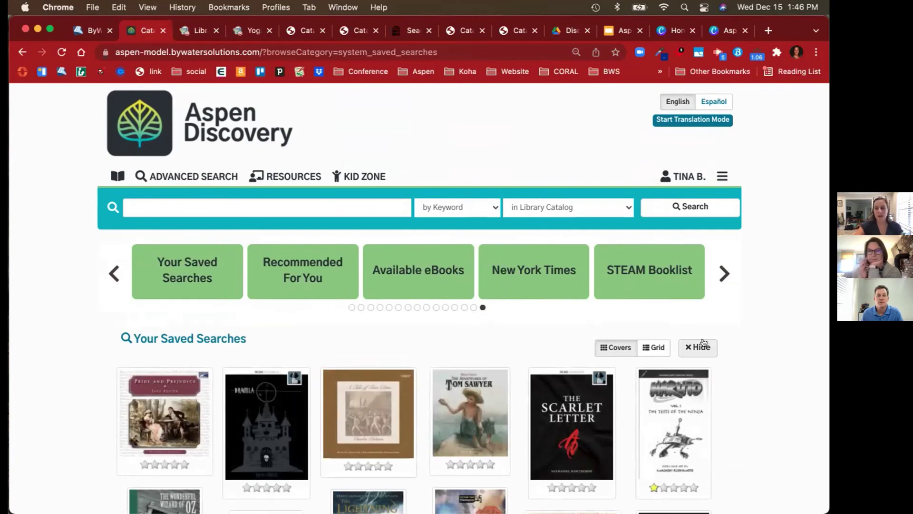
Search the library catalog by keyword for sewing
{"action": "left_click", "coordinate": [318, 203]}
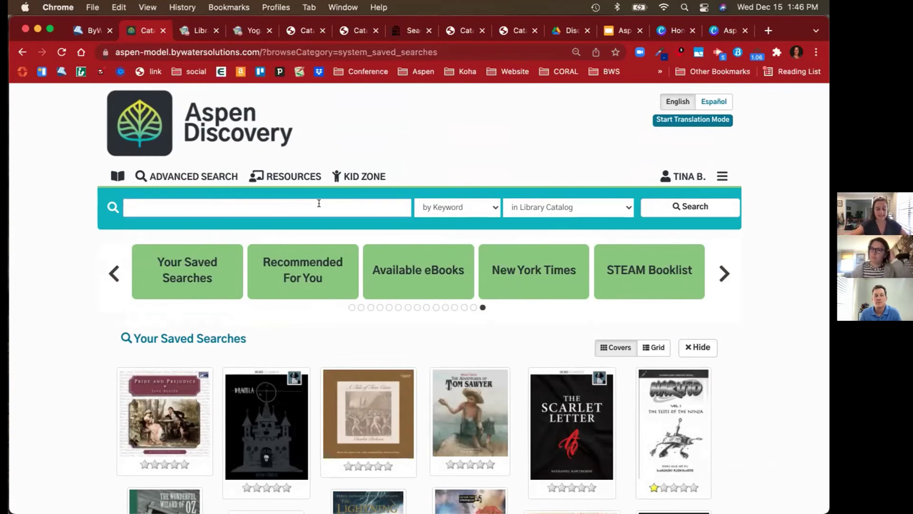
{"action": "type", "text": "sewing"}
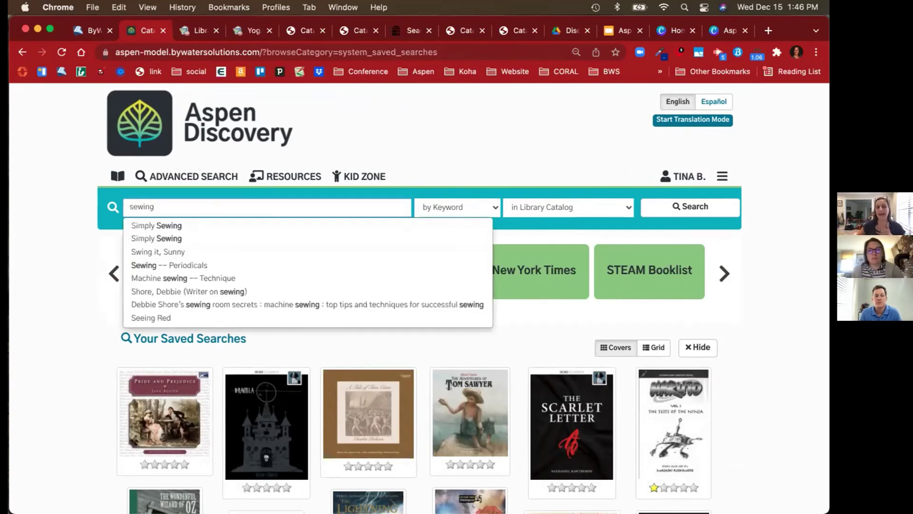
{"action": "key", "text": "Return"}
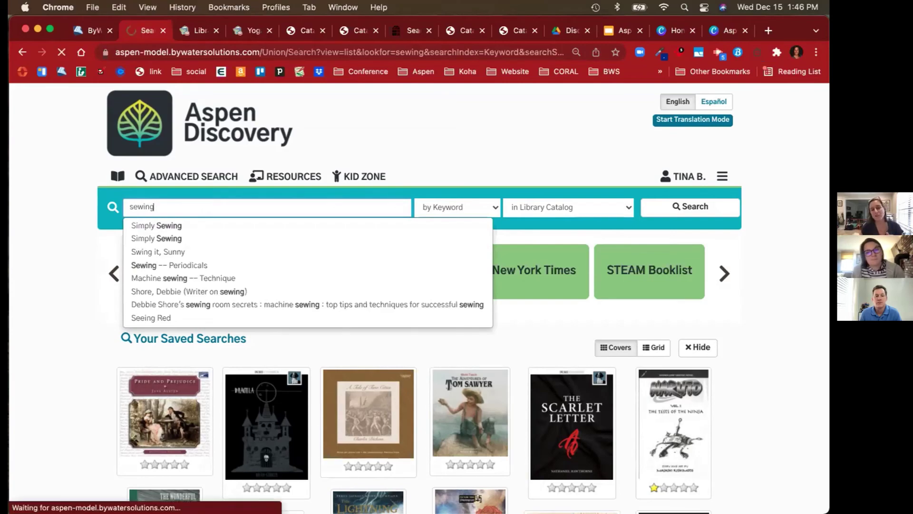
Use the search tools below the results to create a new browse category named Sewing from this search
{"action": "scroll", "coordinate": [567, 321], "scroll_direction": "down", "scroll_amount": 10}
{"action": "scroll", "coordinate": [567, 322], "scroll_direction": "down", "scroll_amount": 20}
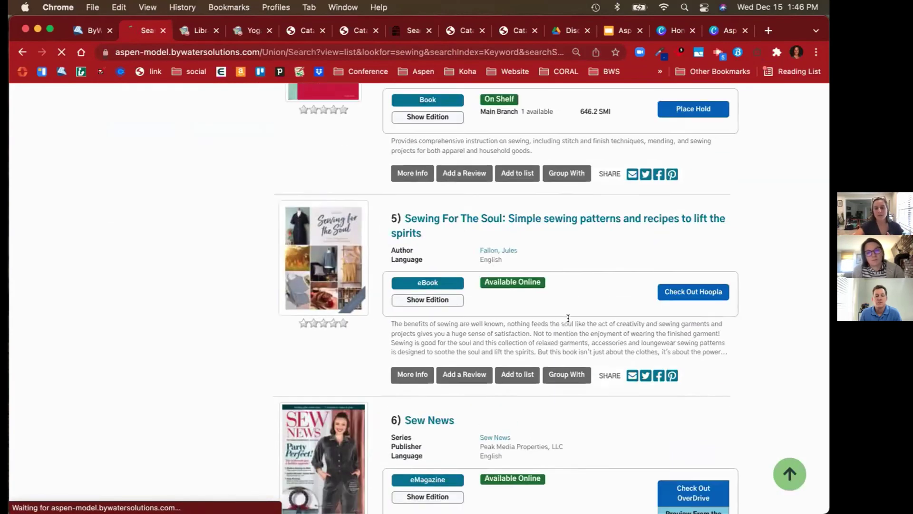
{"action": "scroll", "coordinate": [568, 320], "scroll_direction": "down", "scroll_amount": 15}
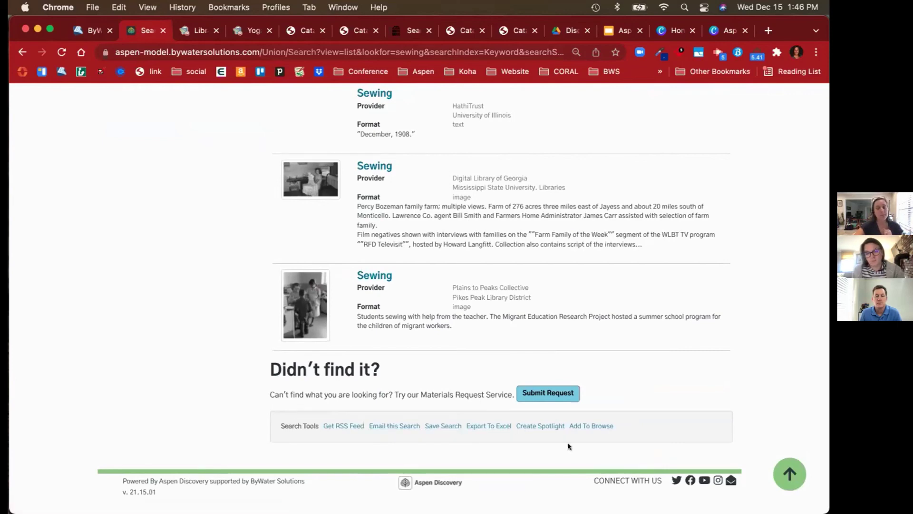
{"action": "left_click", "coordinate": [597, 427]}
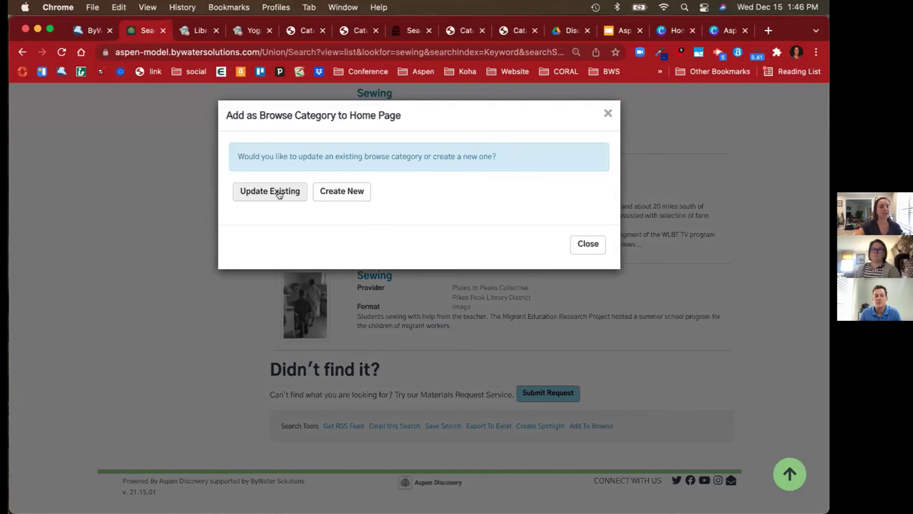
{"action": "left_click", "coordinate": [332, 191]}
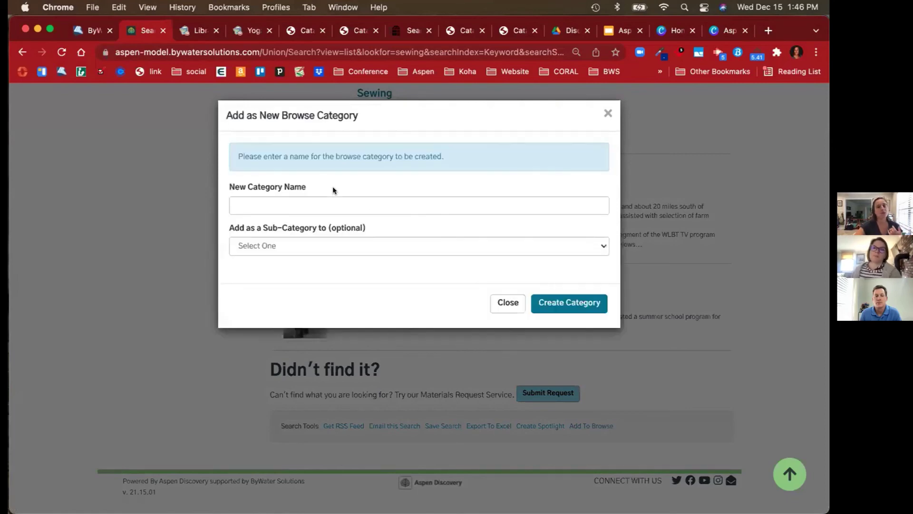
{"action": "left_click", "coordinate": [298, 202]}
{"action": "type", "text": "Sewing"}
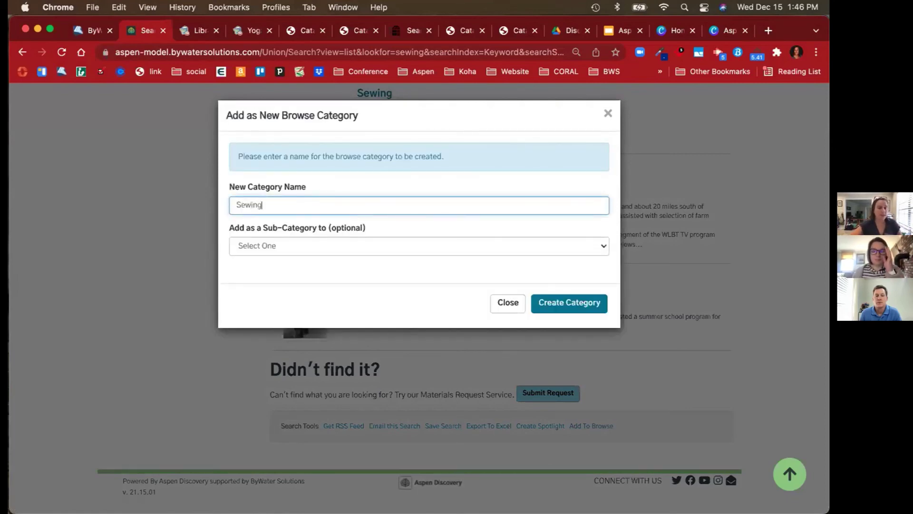
{"action": "left_click", "coordinate": [564, 303]}
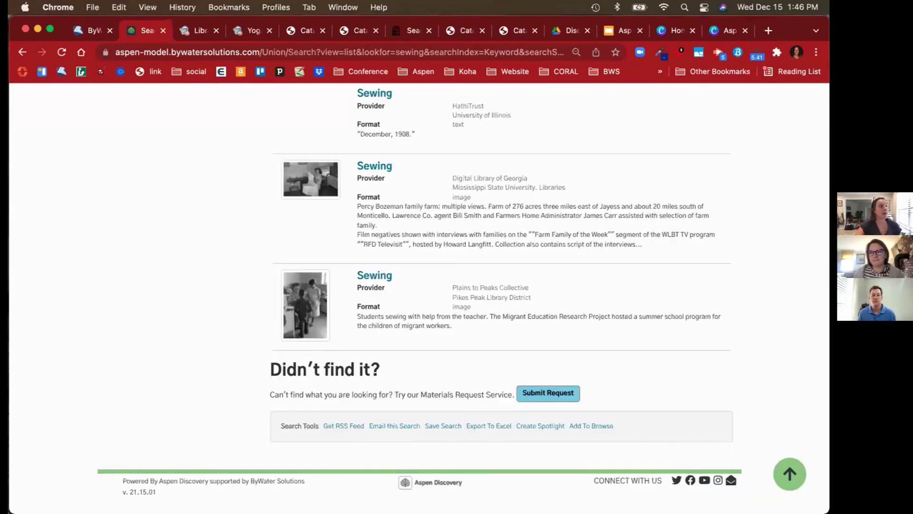
Go to the signed-in account's lists and open the Caldecott Medal Winners list
{"action": "scroll", "coordinate": [315, 196], "scroll_direction": "up", "scroll_amount": 5}
{"action": "scroll", "coordinate": [315, 196], "scroll_direction": "up", "scroll_amount": 15}
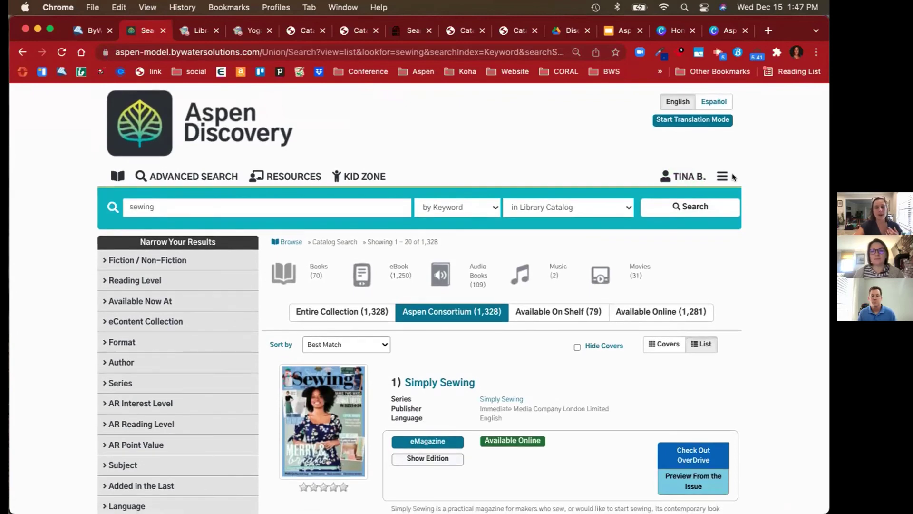
{"action": "left_click", "coordinate": [694, 177]}
{"action": "left_click", "coordinate": [637, 196]}
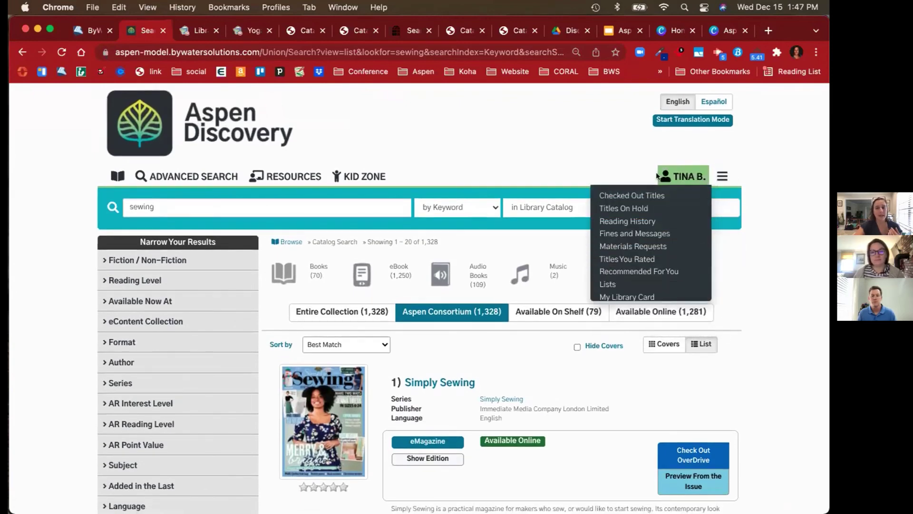
{"action": "left_click", "coordinate": [606, 284]}
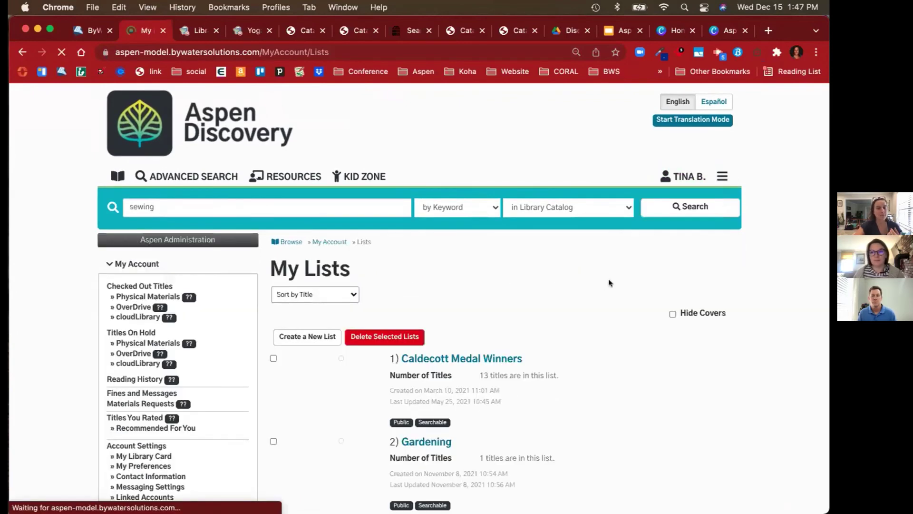
{"action": "scroll", "coordinate": [216, 378], "scroll_direction": "down", "scroll_amount": 7}
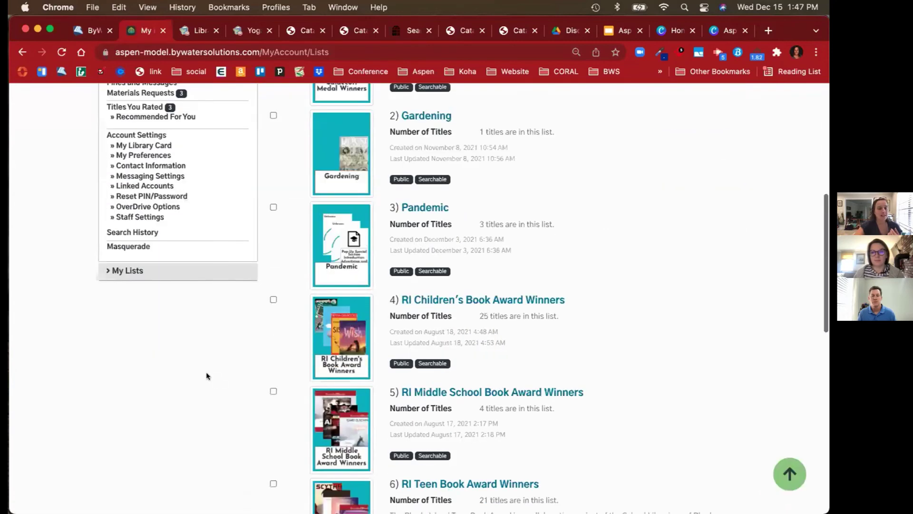
{"action": "left_click", "coordinate": [135, 270]}
{"action": "left_click", "coordinate": [138, 292]}
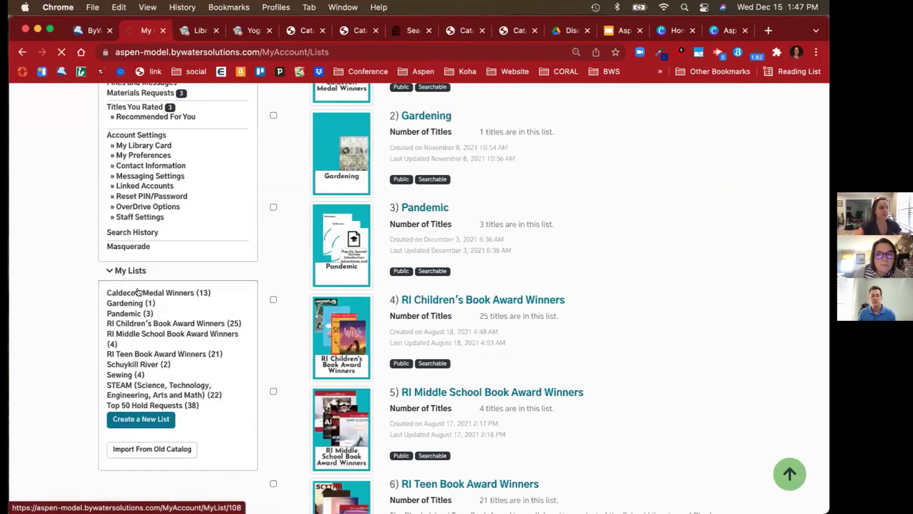
View the form for adding the Caldecott Medal Winners list as a browse category, close it, and go back to the catalog home page
{"action": "scroll", "coordinate": [598, 347], "scroll_direction": "down", "scroll_amount": 1}
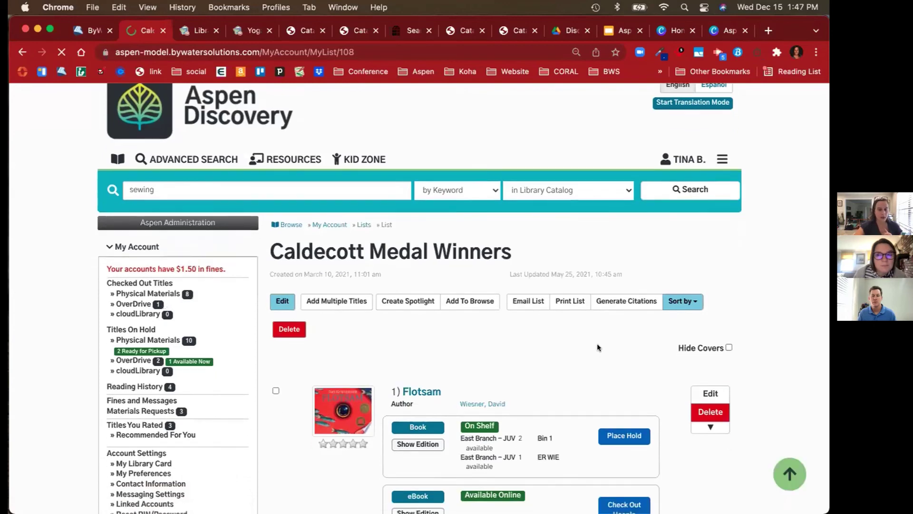
{"action": "scroll", "coordinate": [598, 348], "scroll_direction": "down", "scroll_amount": 1}
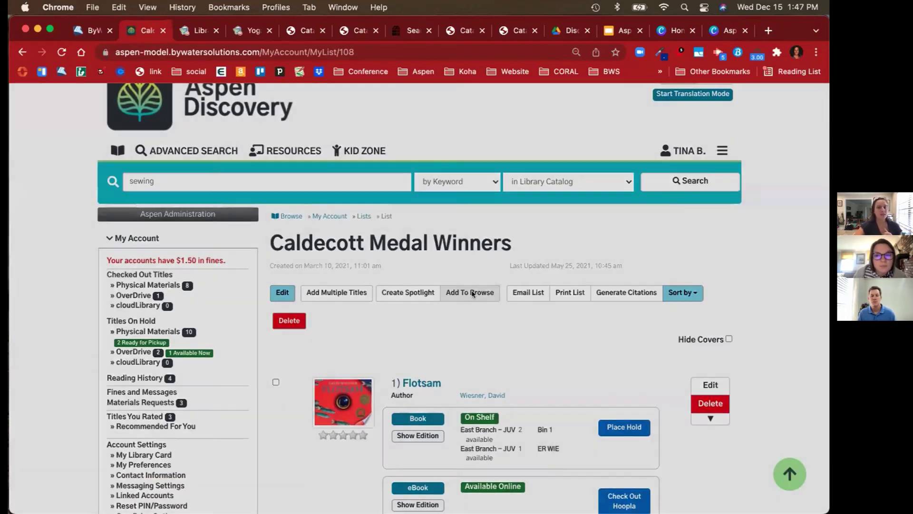
{"action": "left_click", "coordinate": [473, 293]}
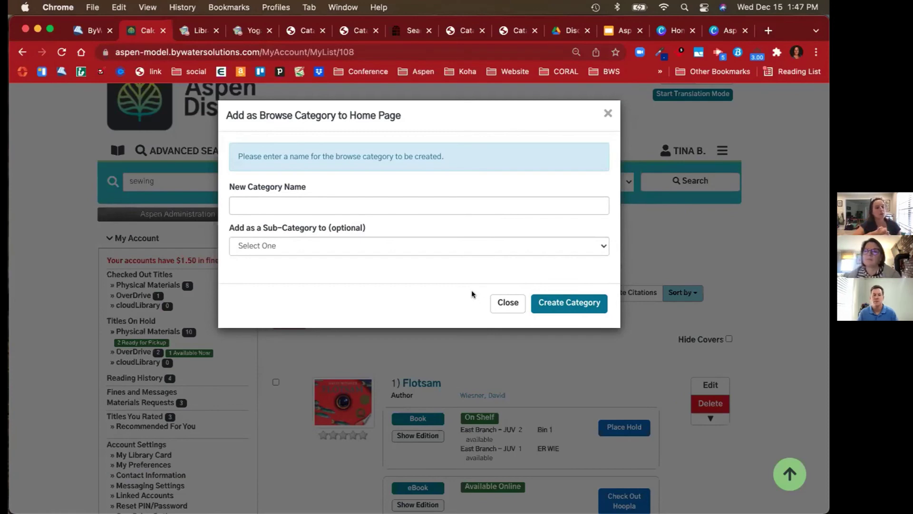
{"action": "left_click", "coordinate": [508, 303]}
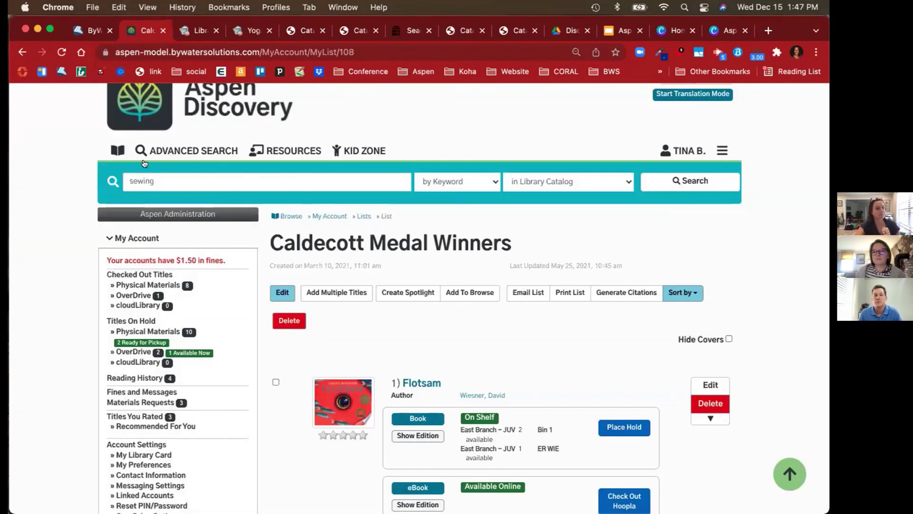
{"action": "left_click", "coordinate": [115, 148]}
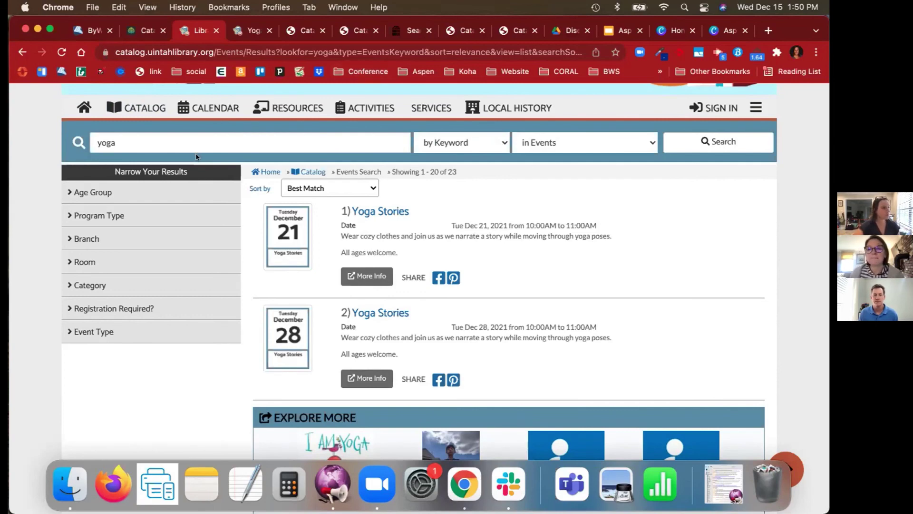
Return to the Aspen Discovery catalog and search for pandemic in Articles & Databases
{"action": "left_click", "coordinate": [147, 33]}
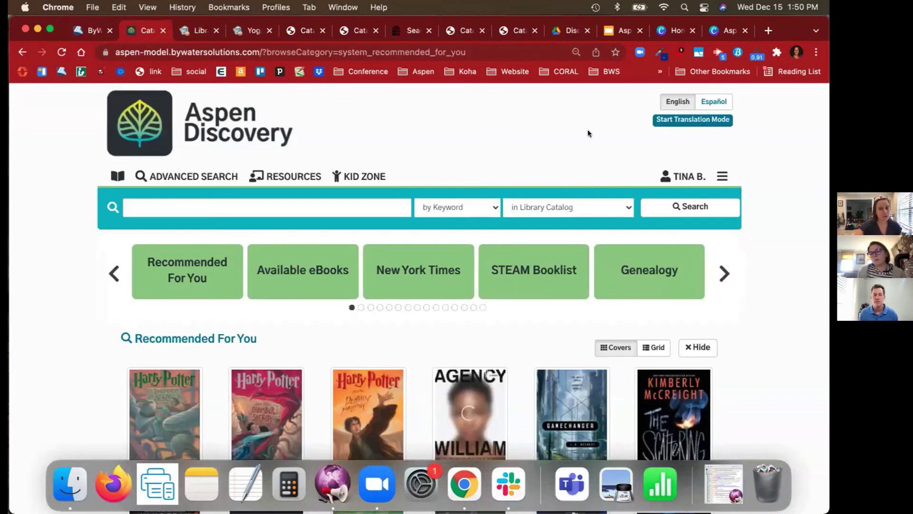
{"action": "left_click", "coordinate": [326, 209]}
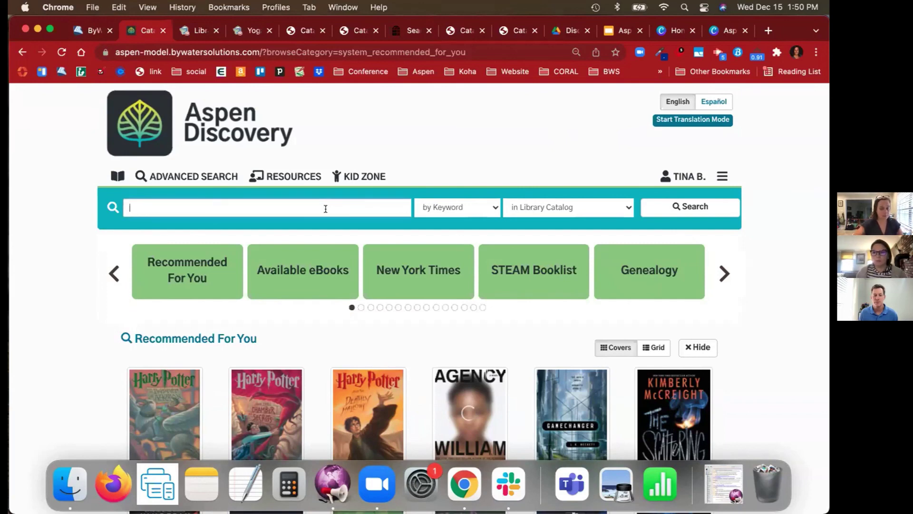
{"action": "type", "text": "pandemic"}
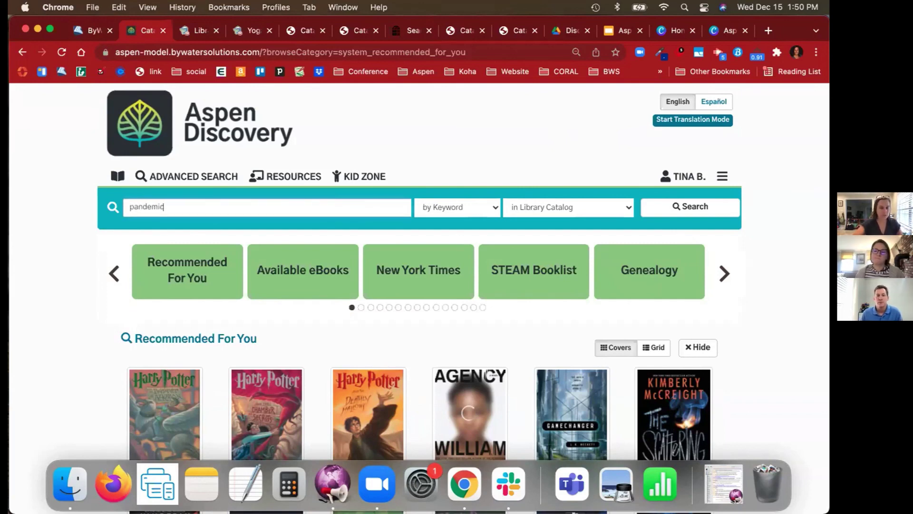
{"action": "left_click", "coordinate": [598, 203]}
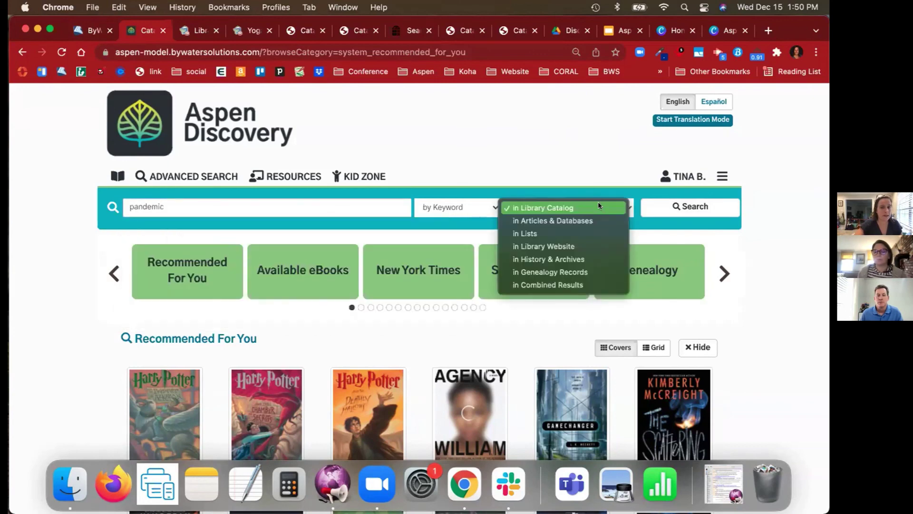
{"action": "left_click", "coordinate": [570, 221]}
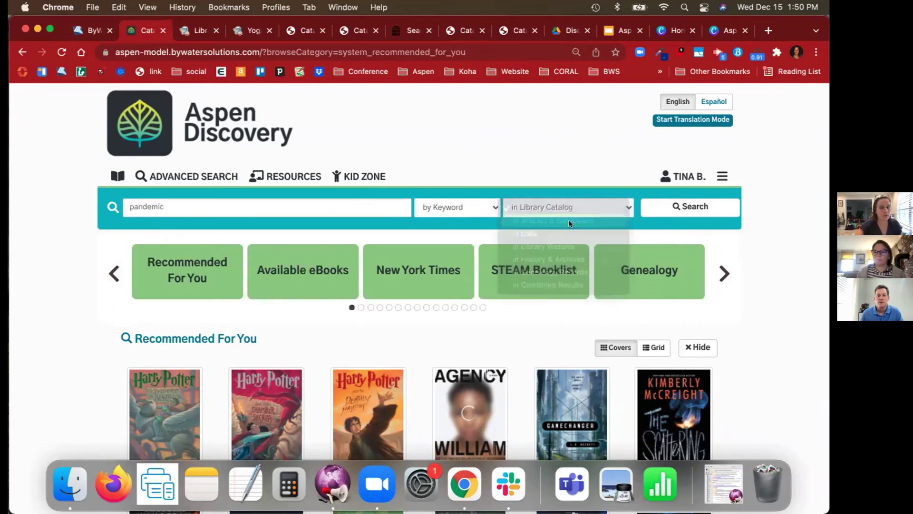
{"action": "left_click", "coordinate": [689, 209]}
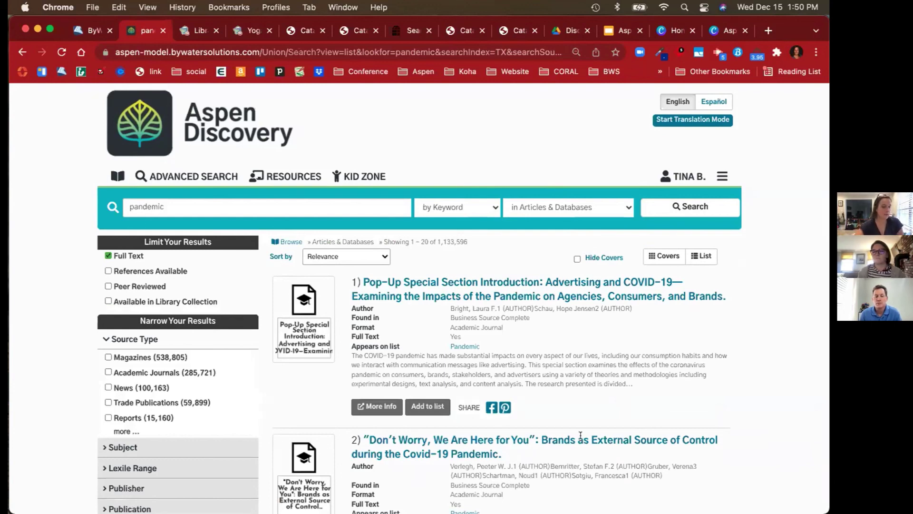
Look through the article results and the Pandemics research starter, and return to the start of the results
{"action": "scroll", "coordinate": [571, 381], "scroll_direction": "down", "scroll_amount": 2}
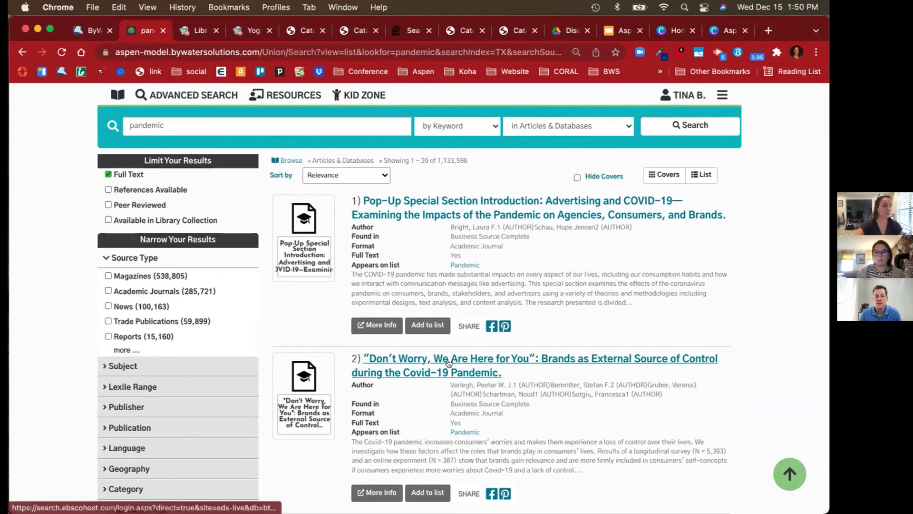
{"action": "scroll", "coordinate": [405, 376], "scroll_direction": "down", "scroll_amount": 5}
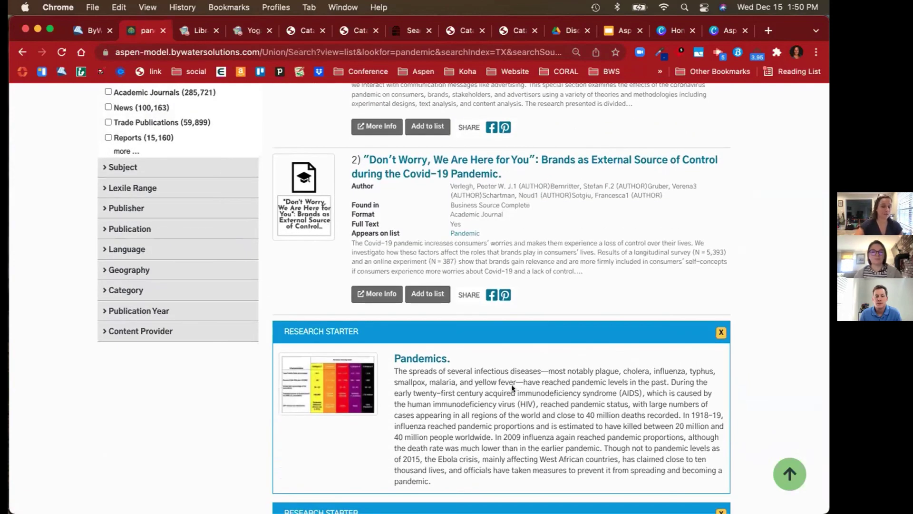
{"action": "scroll", "coordinate": [541, 260], "scroll_direction": "up", "scroll_amount": 7}
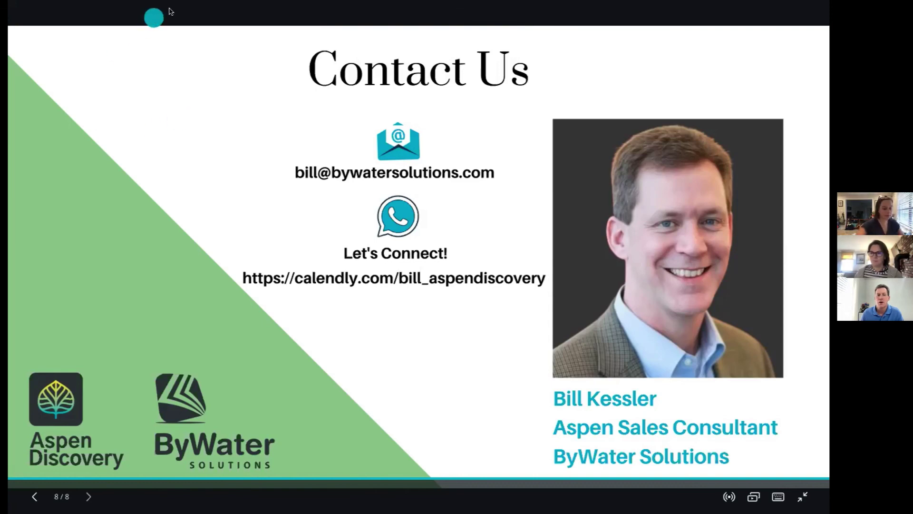
Exit the slide presentation and return to the Aspen Discovery catalog home page
{"action": "left_click", "coordinate": [197, 39]}
{"action": "mouse_move", "coordinate": [159, 32]}
{"action": "key", "text": "Escape"}
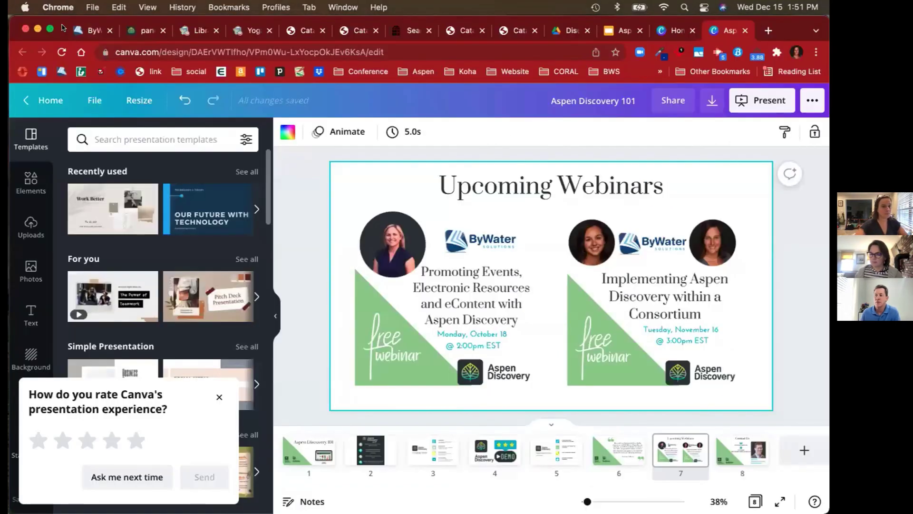
{"action": "left_click", "coordinate": [89, 30]}
{"action": "left_click", "coordinate": [142, 30]}
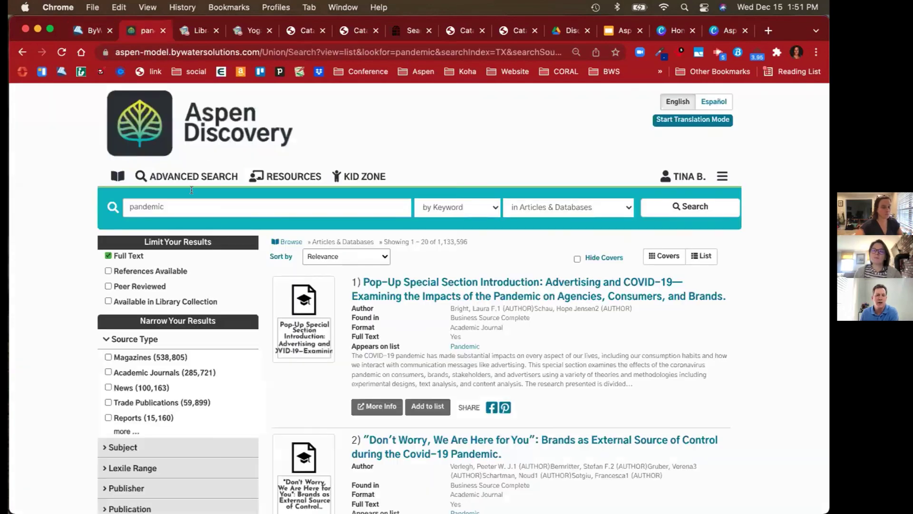
{"action": "left_click", "coordinate": [118, 179]}
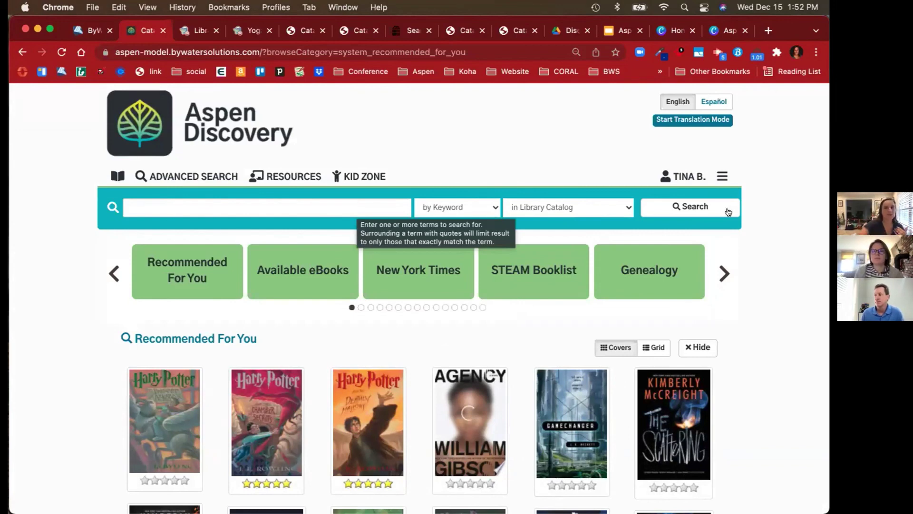
Open Aspen Administration and look through its sections down to the ILS, Hoopla, Axis 360 and EBSCO integrations
{"action": "left_click", "coordinate": [722, 176]}
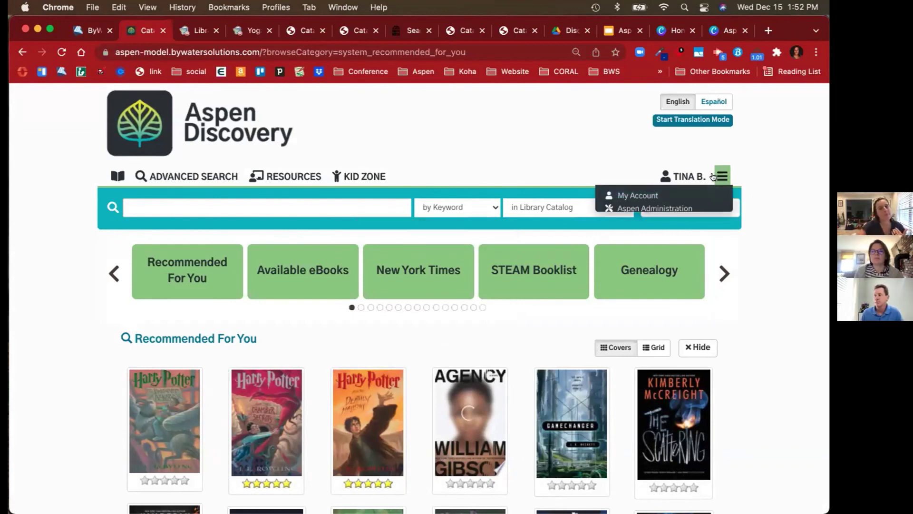
{"action": "left_click", "coordinate": [653, 208]}
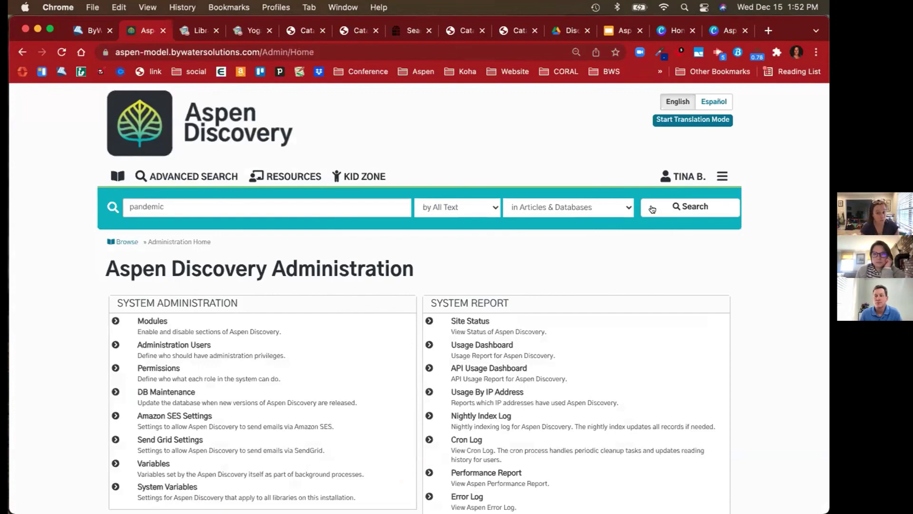
{"action": "scroll", "coordinate": [653, 210], "scroll_direction": "down", "scroll_amount": 15}
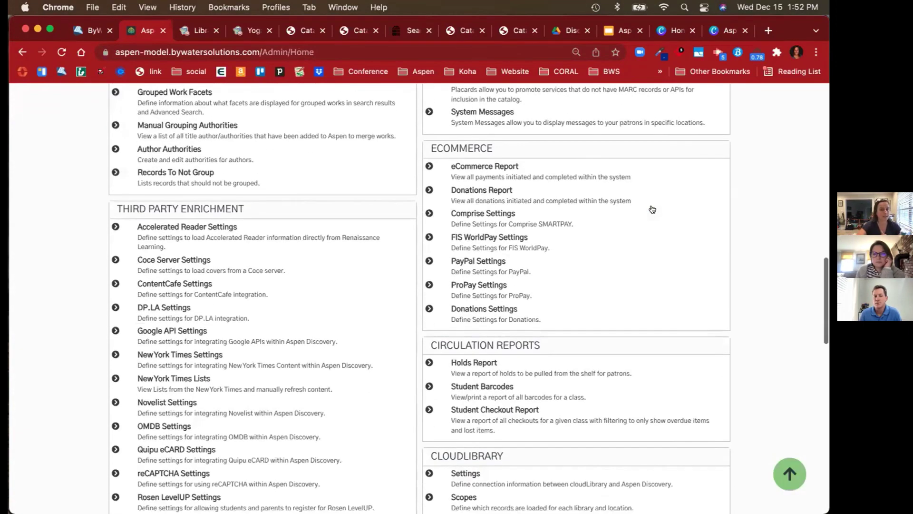
{"action": "scroll", "coordinate": [653, 209], "scroll_direction": "down", "scroll_amount": 8}
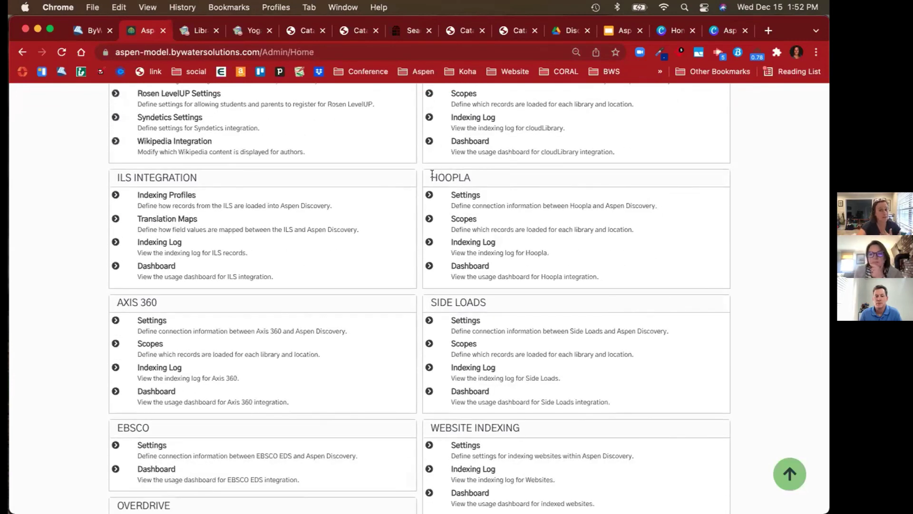
Open the Hoopla integration's settings, open its existing connection for editing, and look through its API and record options
{"action": "left_click_drag", "start_coordinate": [431, 176], "coordinate": [475, 175]}
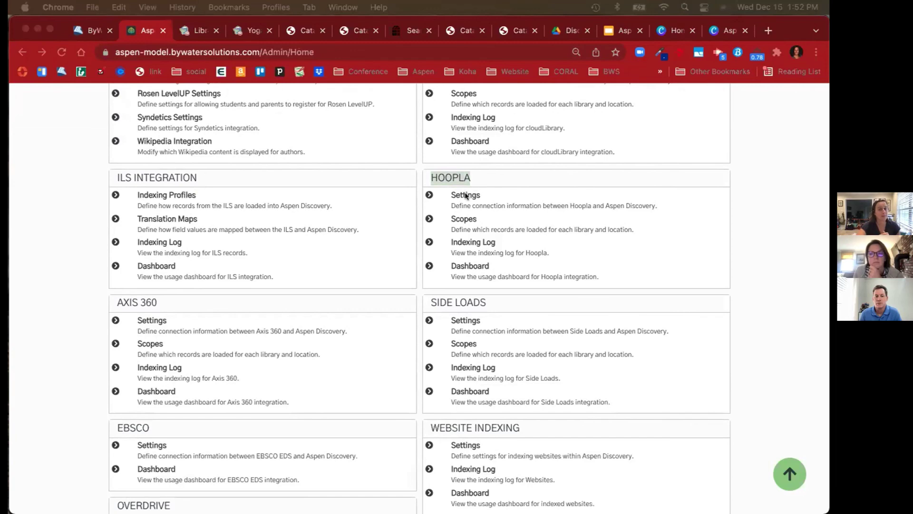
{"action": "left_click", "coordinate": [466, 196]}
{"action": "left_click", "coordinate": [466, 196]}
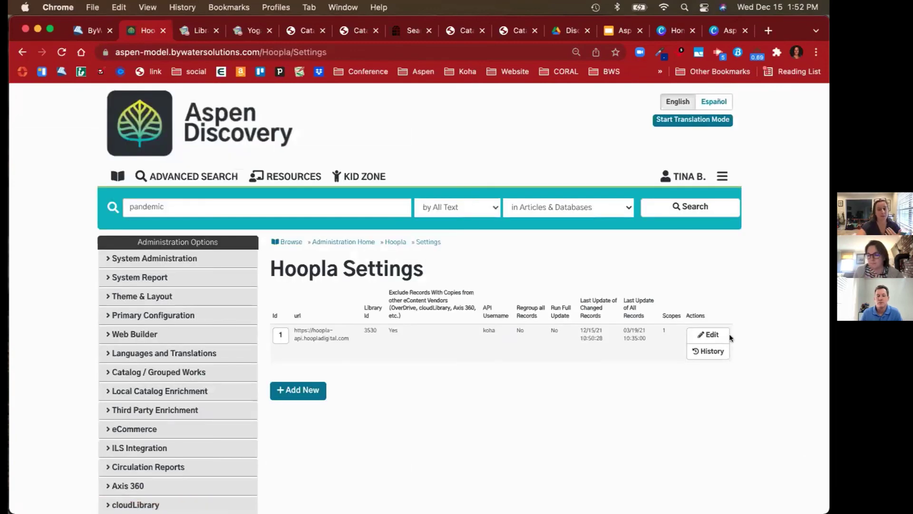
{"action": "left_click", "coordinate": [712, 334]}
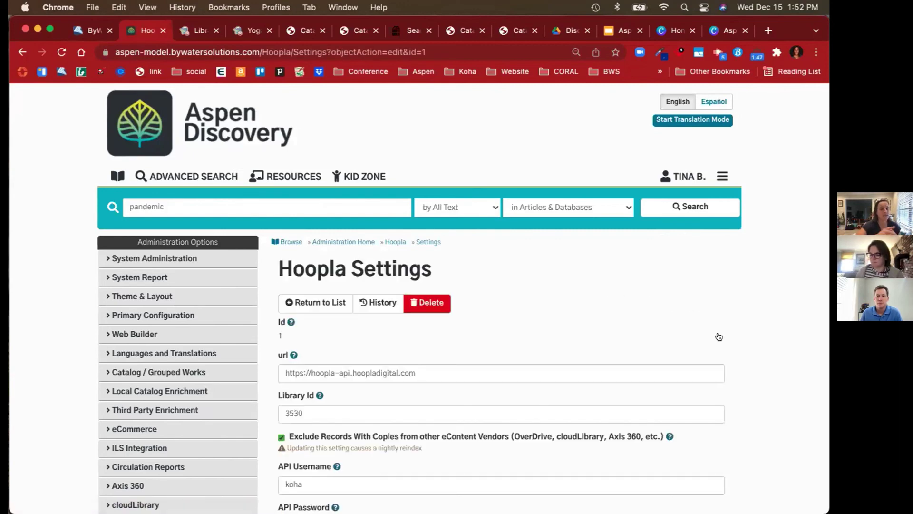
{"action": "scroll", "coordinate": [719, 337], "scroll_direction": "down", "scroll_amount": 5}
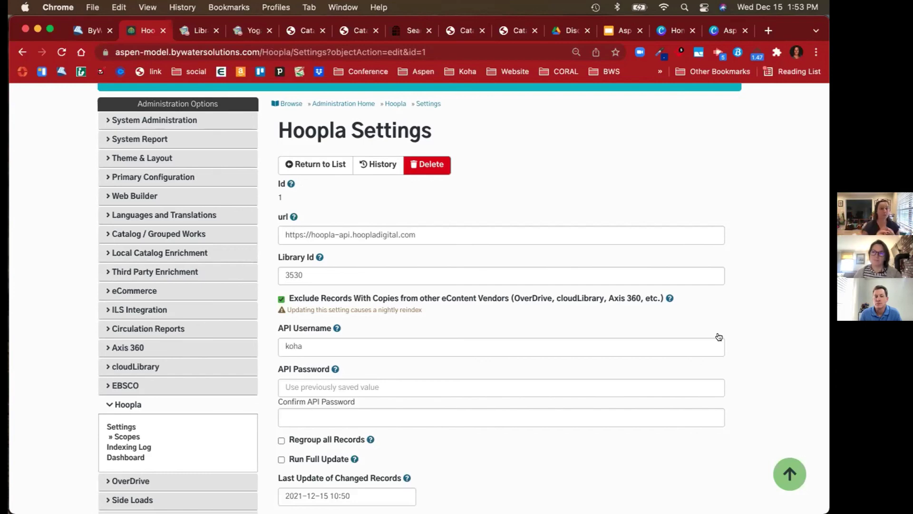
Return to the Hoopla settings list and expand the eCommerce administration options to view the payment and donation settings
{"action": "left_click", "coordinate": [23, 52]}
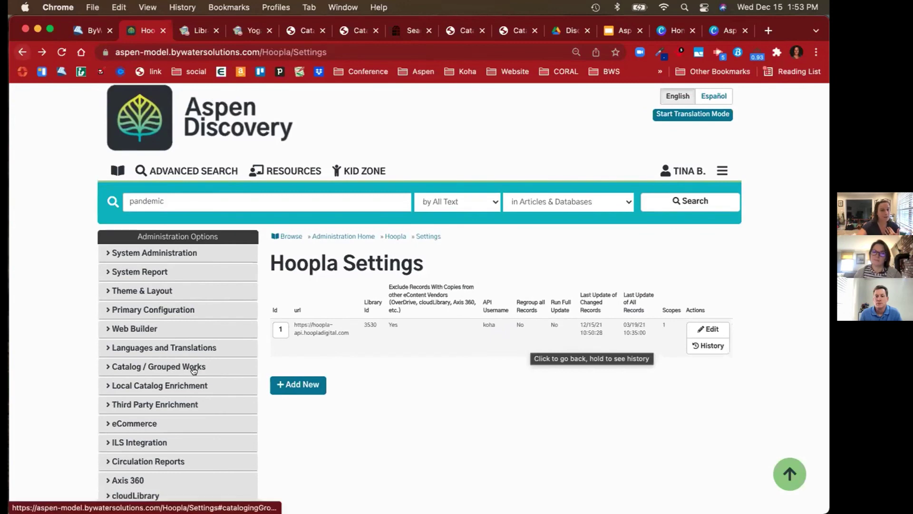
{"action": "scroll", "coordinate": [194, 371], "scroll_direction": "down", "scroll_amount": 1}
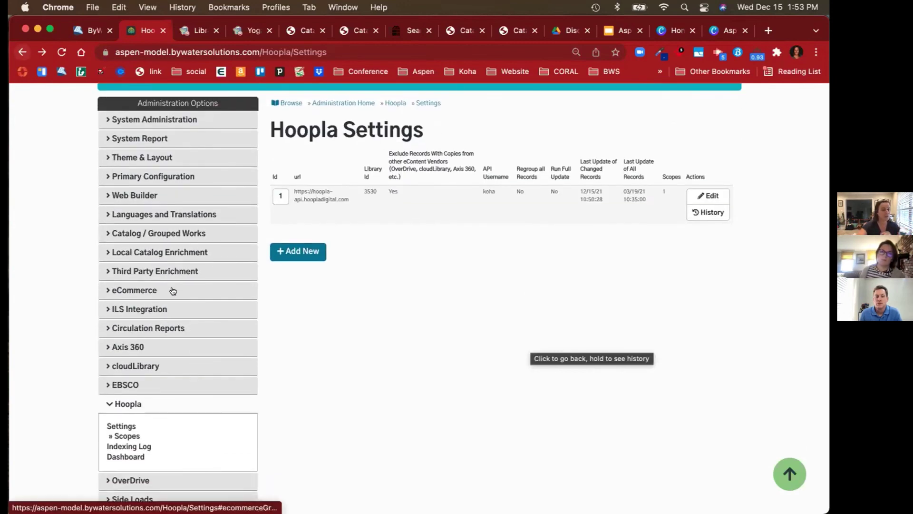
{"action": "left_click", "coordinate": [134, 289]}
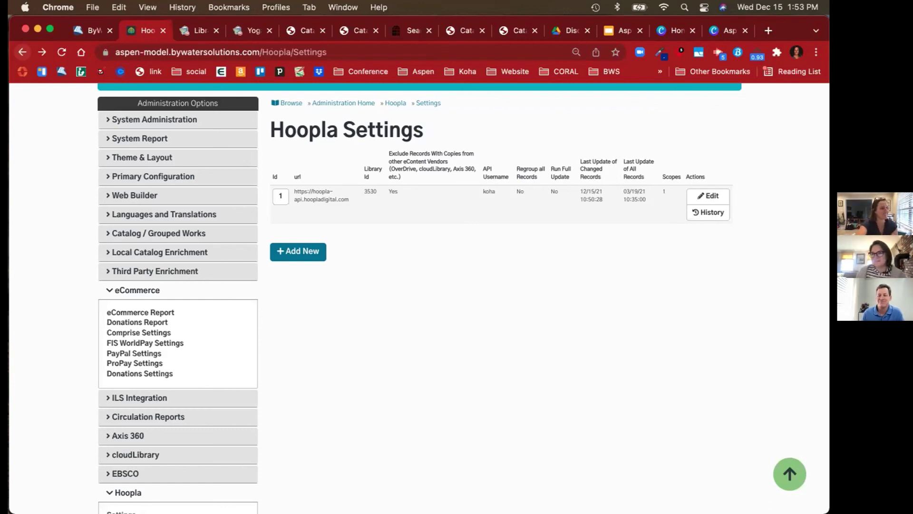
Switch to the Aspen Discovery 101 presentation in Canva and present it in Standard mode from the Contact Us slide
{"action": "left_click", "coordinate": [724, 31]}
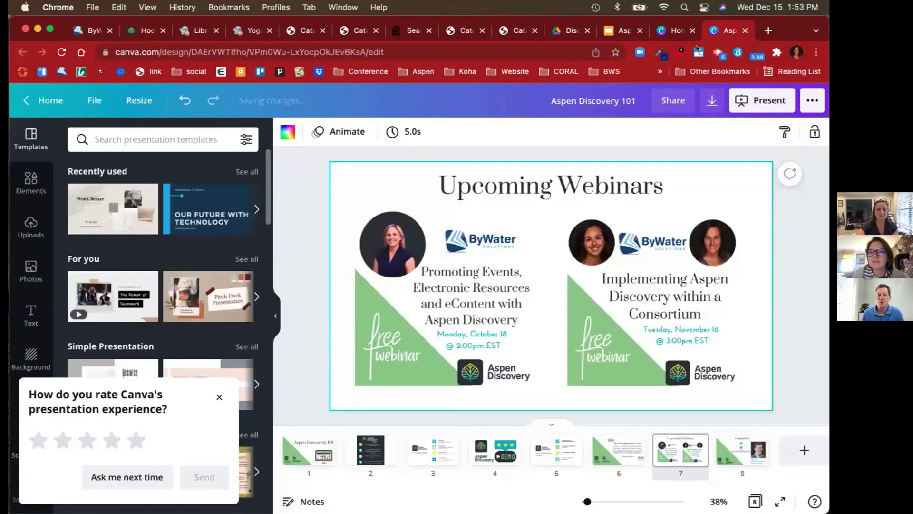
{"action": "left_click", "coordinate": [757, 443]}
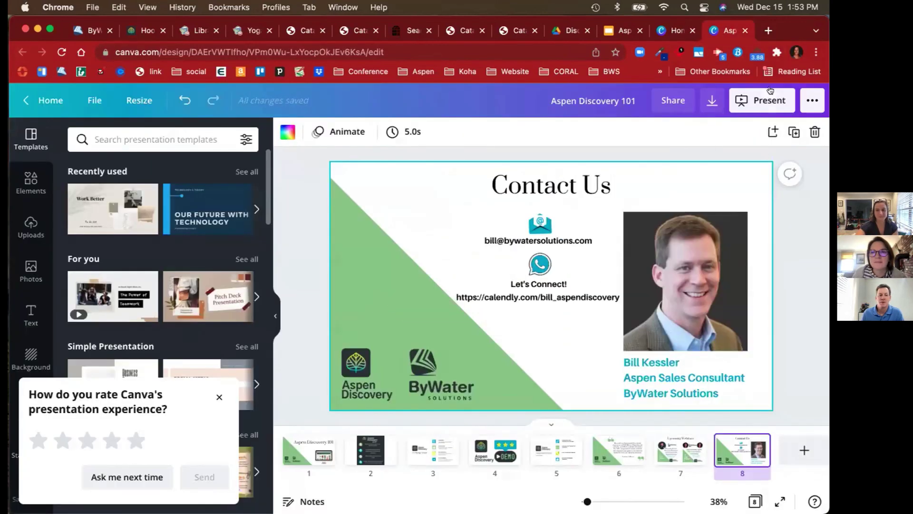
{"action": "left_click", "coordinate": [762, 100]}
{"action": "left_click", "coordinate": [730, 227]}
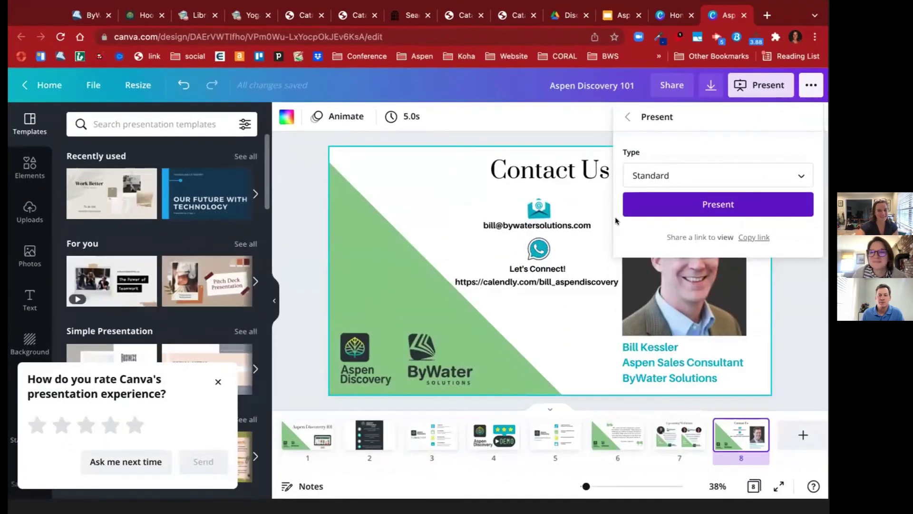